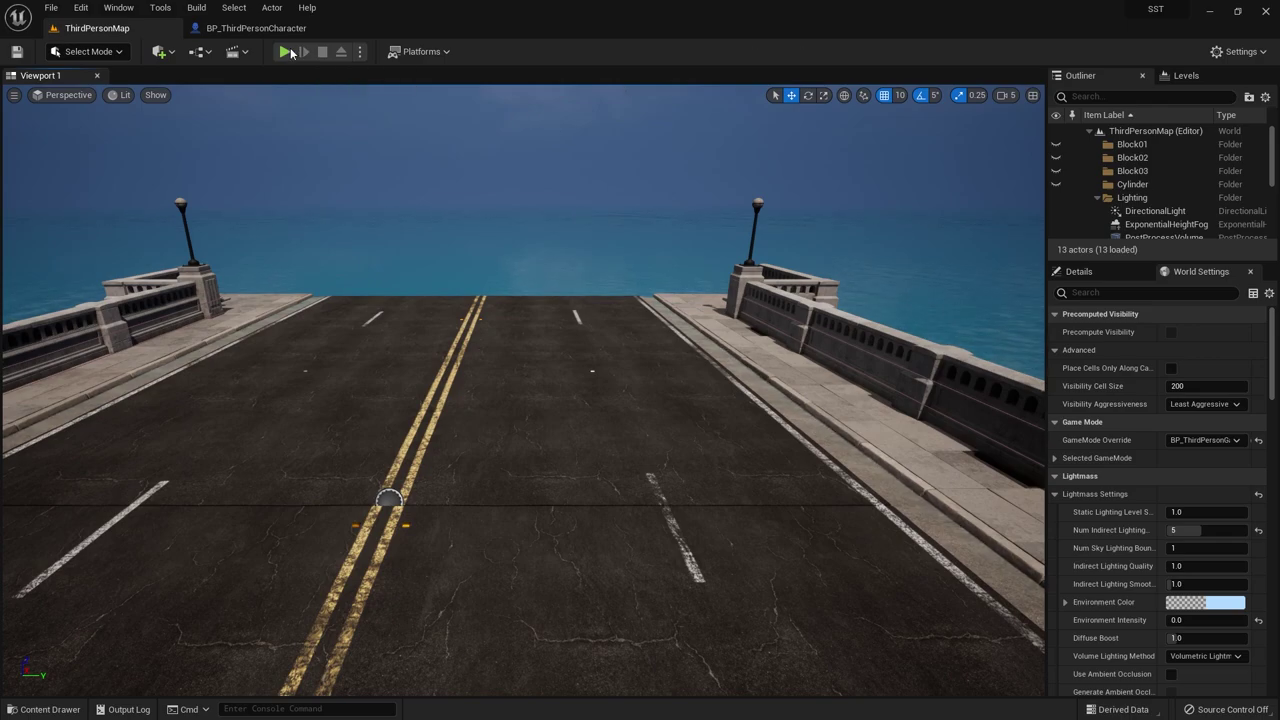
Step: Play the level until the character dies, stop it, and show the ThirdPerson/Blueprints assets
{"action": "key", "text": "alt+p"}
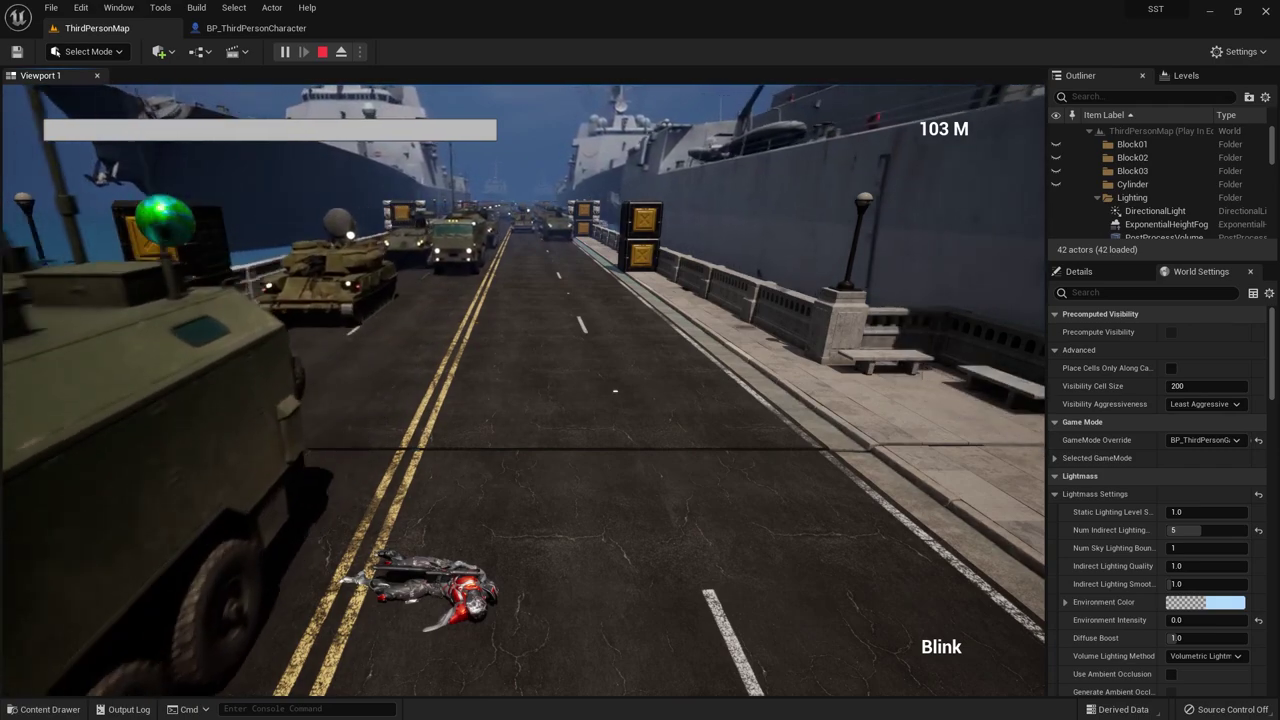
{"action": "key", "text": "Escape"}
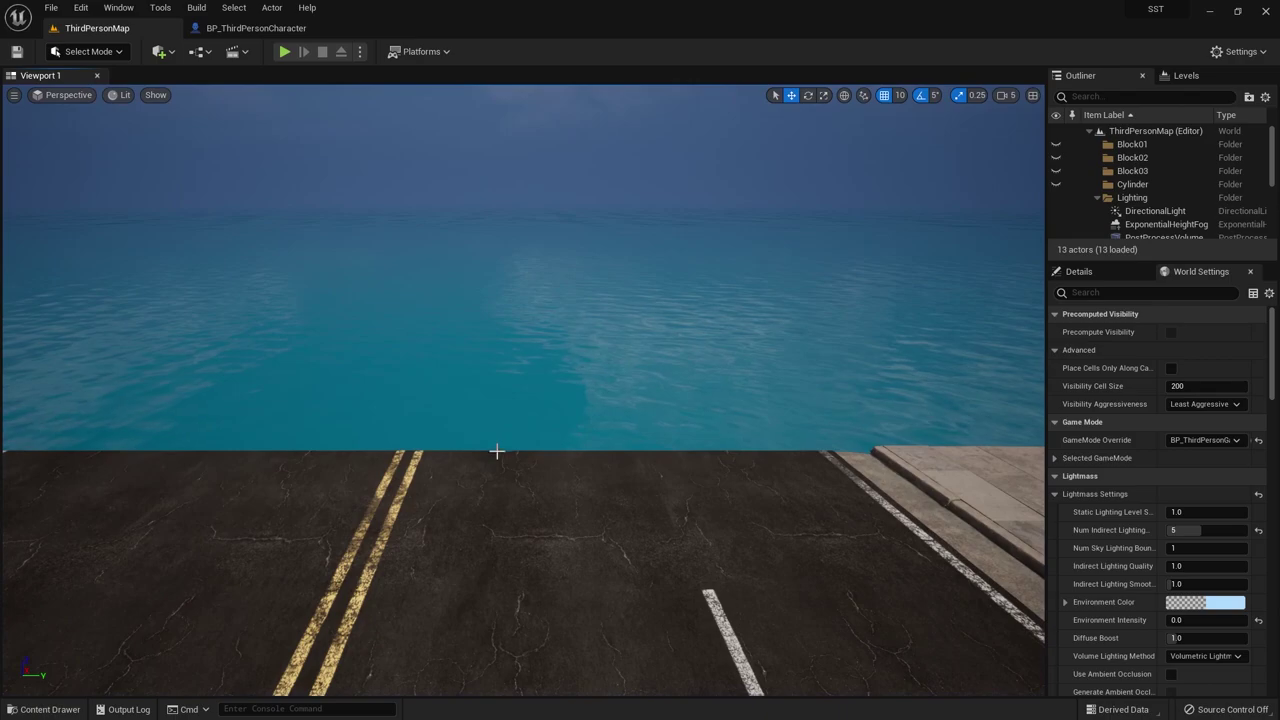
{"action": "key", "text": "ctrl+space"}
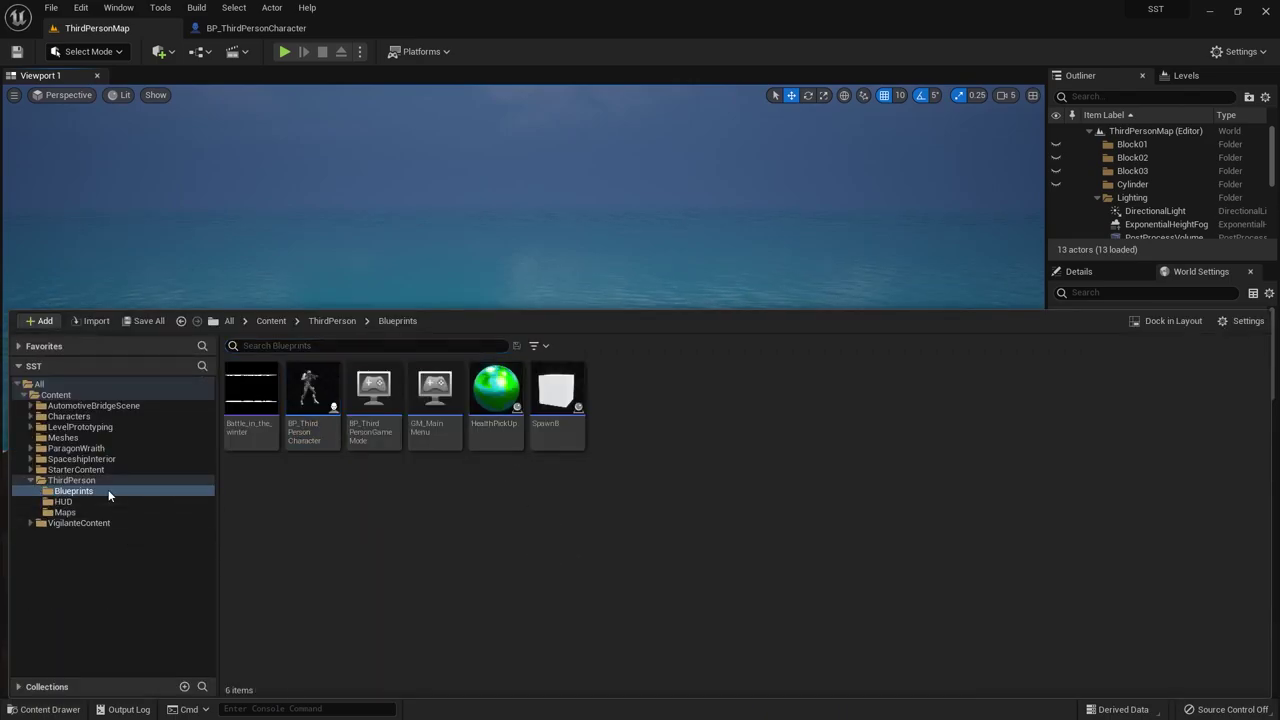
Step: Open BP_ThirdPersonCharacter and inspect the Do Once, Play Animation and Disable Movement nodes
{"action": "double_click", "coordinate": [311, 405]}
{"action": "scroll", "coordinate": [489, 166], "scroll_direction": "down", "scroll_amount": 5}
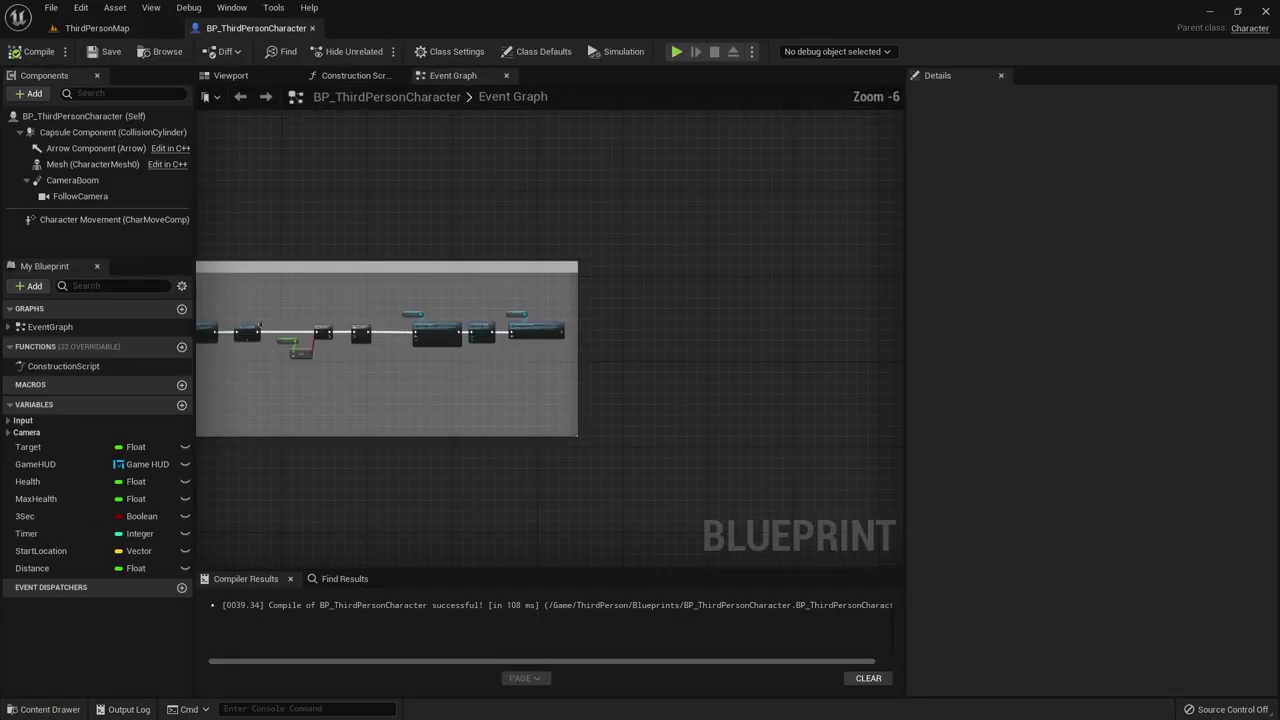
{"action": "scroll", "coordinate": [387, 321], "scroll_direction": "up", "scroll_amount": 3}
{"action": "scroll", "coordinate": [388, 327], "scroll_direction": "down", "scroll_amount": 3}
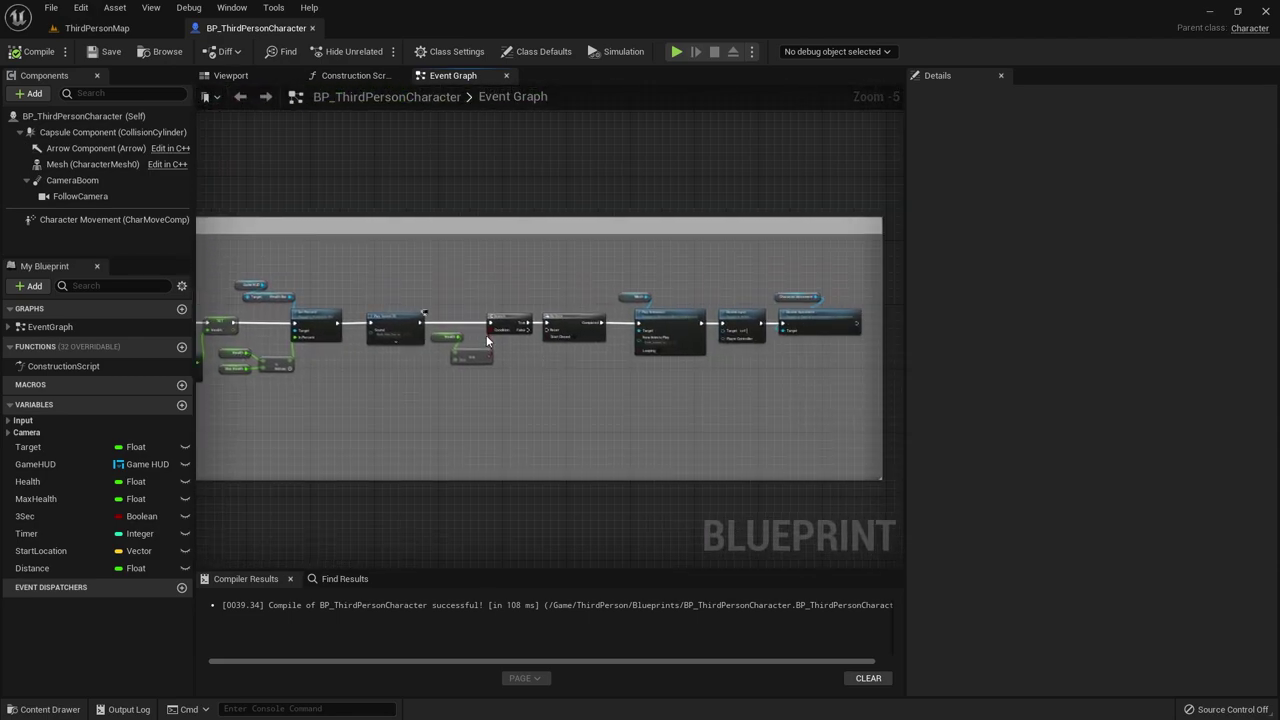
{"action": "scroll", "coordinate": [384, 348], "scroll_direction": "up", "scroll_amount": 5}
{"action": "right_click_drag", "start_coordinate": [418, 387], "coordinate": [408, 318]}
{"action": "scroll", "coordinate": [408, 318], "scroll_direction": "down", "scroll_amount": 2}
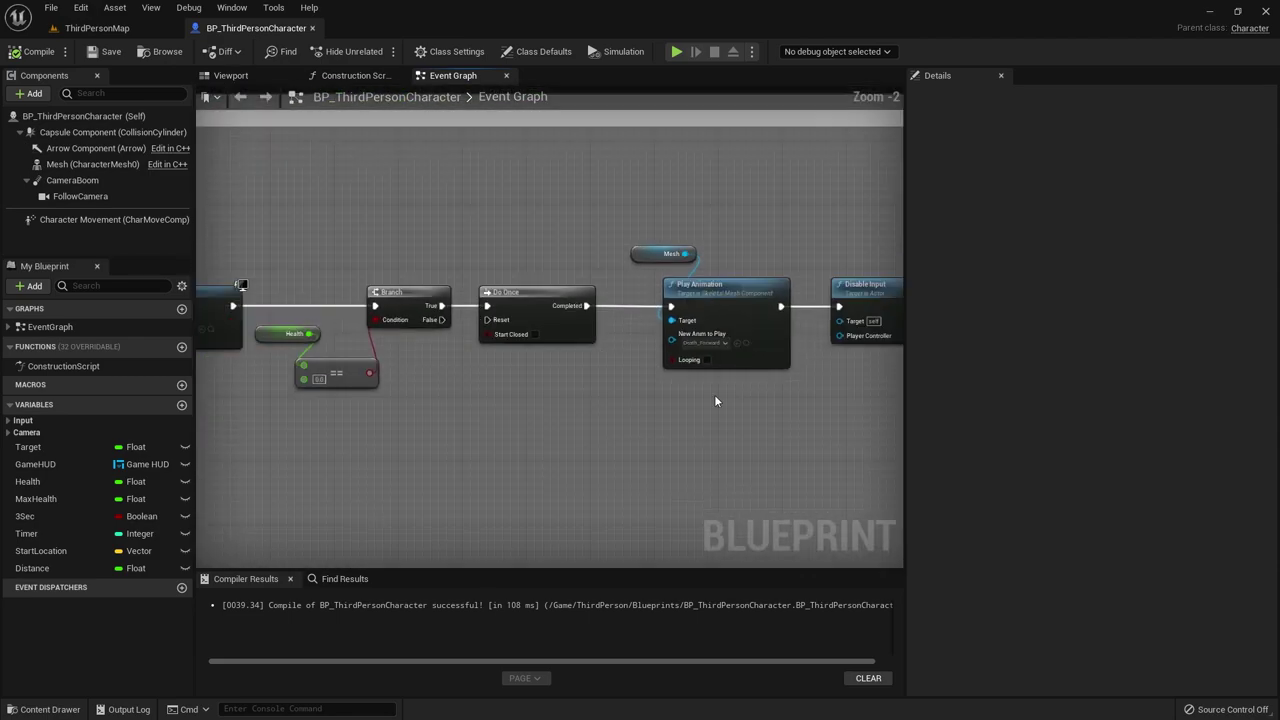
{"action": "left_click_drag", "start_coordinate": [551, 294], "coordinate": [742, 431]}
{"action": "left_click", "coordinate": [690, 380]}
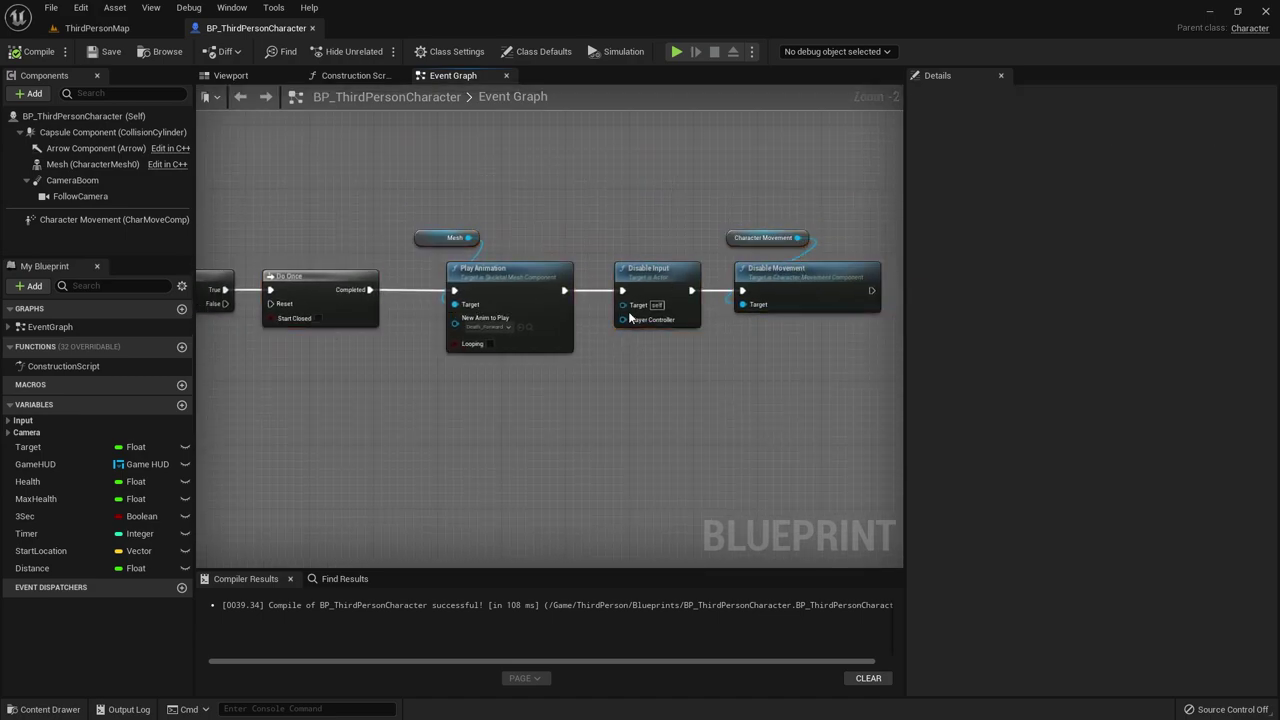
{"action": "left_click", "coordinate": [796, 288]}
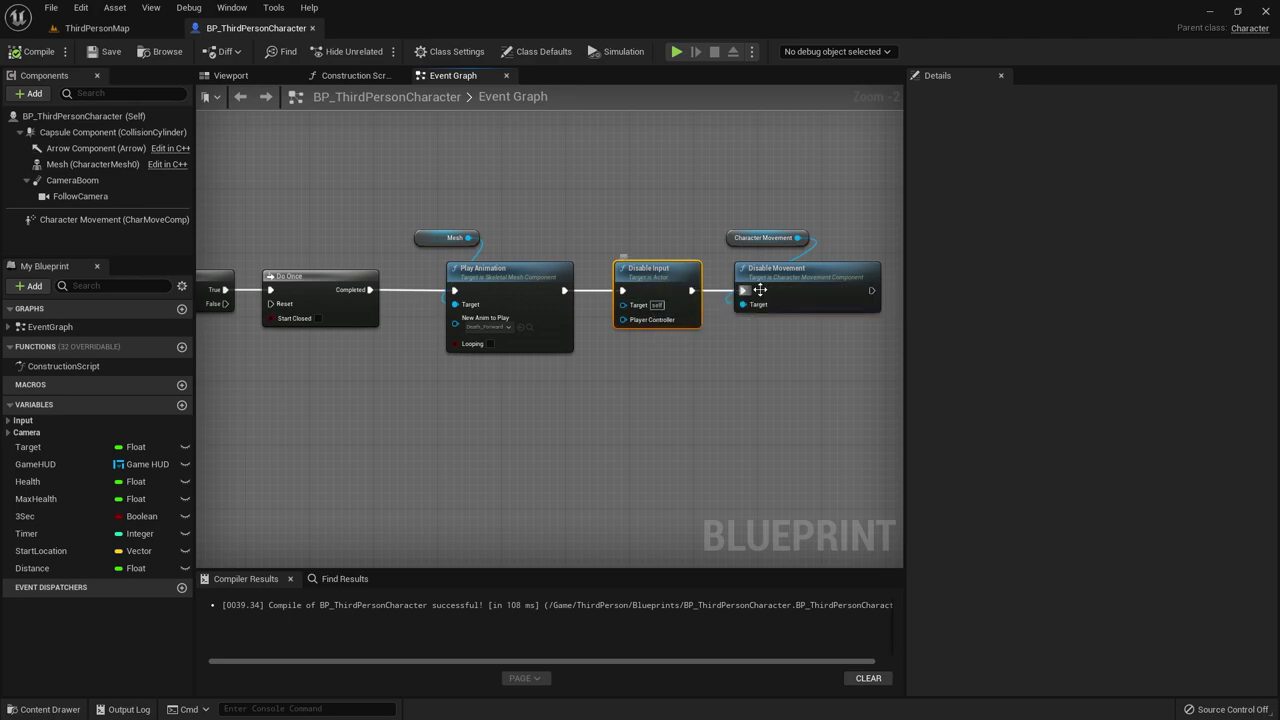
{"action": "left_click", "coordinate": [466, 270]}
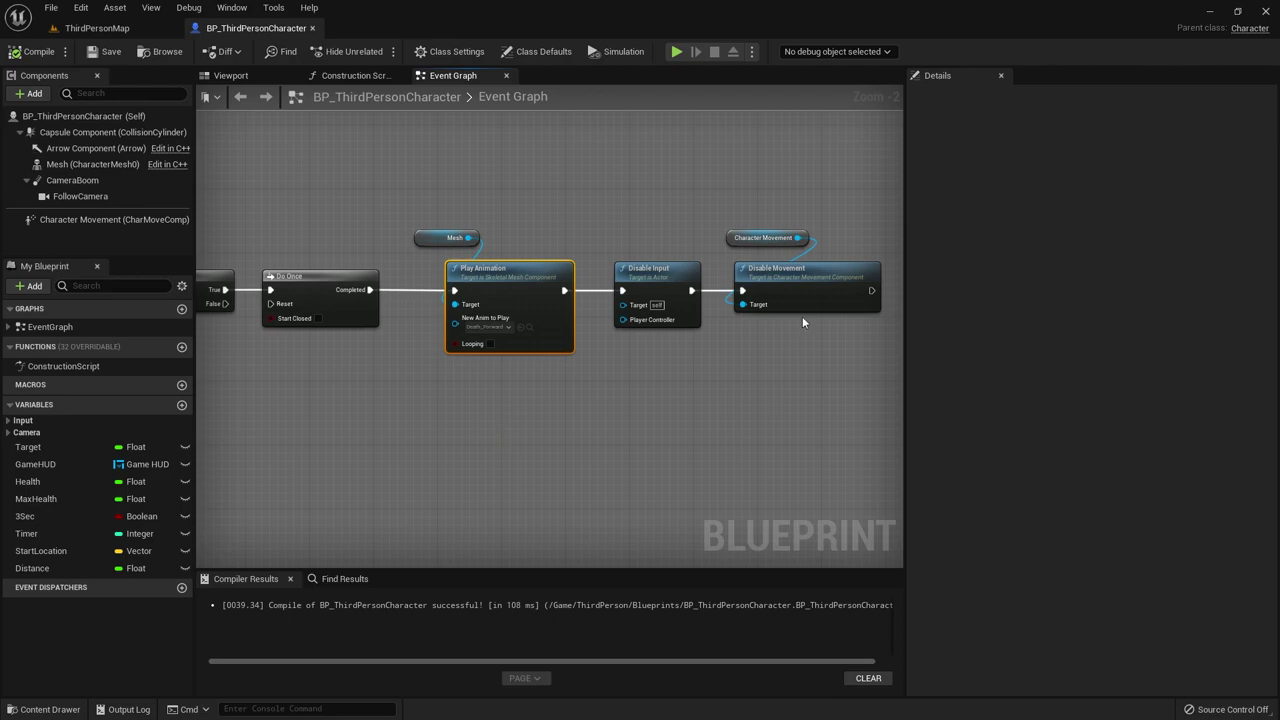
{"action": "left_click_drag", "start_coordinate": [416, 188], "coordinate": [745, 440]}
{"action": "left_click", "coordinate": [301, 287]}
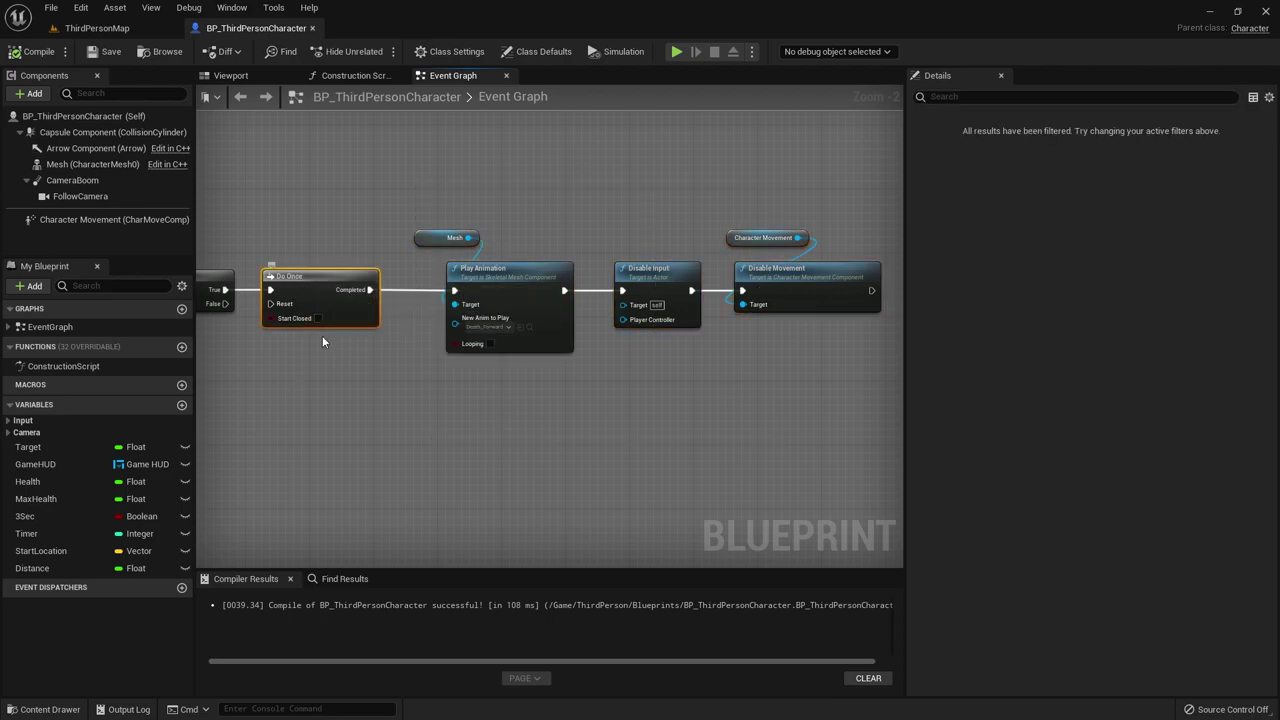
Step: Try wiring Branch False to Do Once Reset, remove that link, then compile and save
{"action": "scroll", "coordinate": [294, 359], "scroll_direction": "up", "scroll_amount": 2}
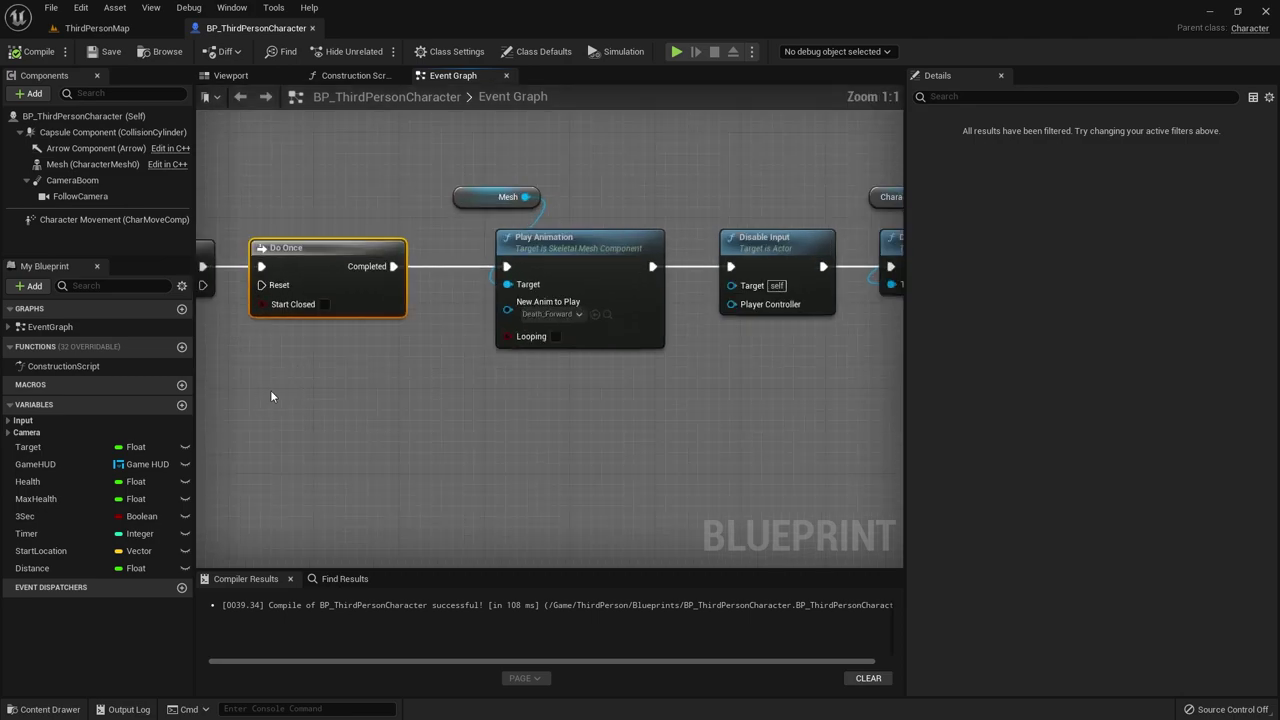
{"action": "right_click_drag", "start_coordinate": [270, 390], "coordinate": [556, 440]}
{"action": "left_click_drag", "start_coordinate": [546, 337], "coordinate": [548, 325]}
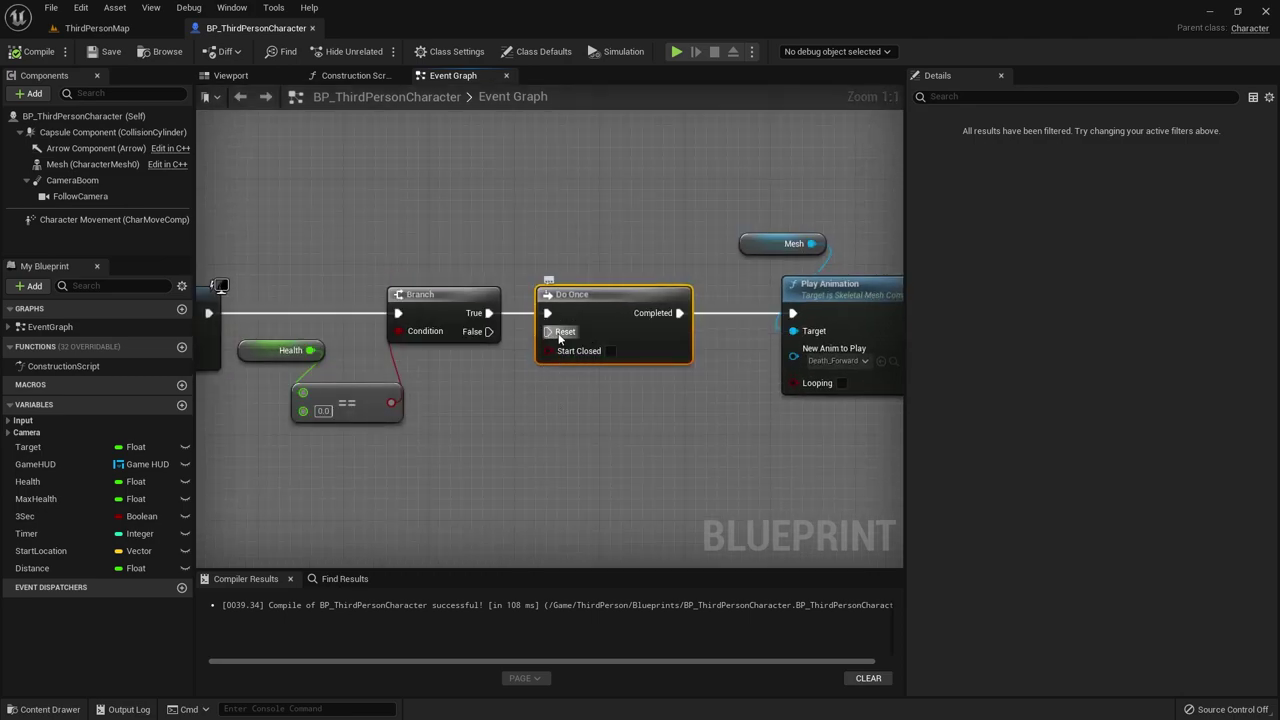
{"action": "left_click_drag", "start_coordinate": [489, 331], "coordinate": [548, 331]}
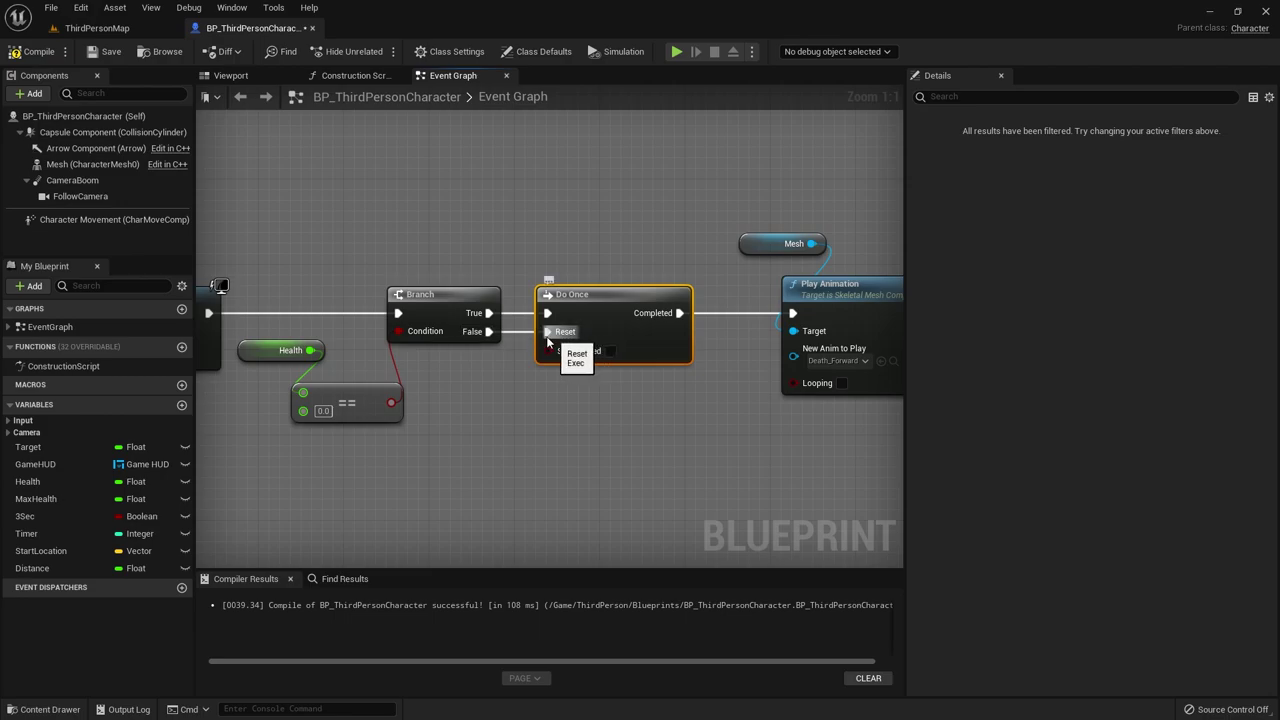
{"action": "left_click", "coordinate": [487, 332], "text": "alt"}
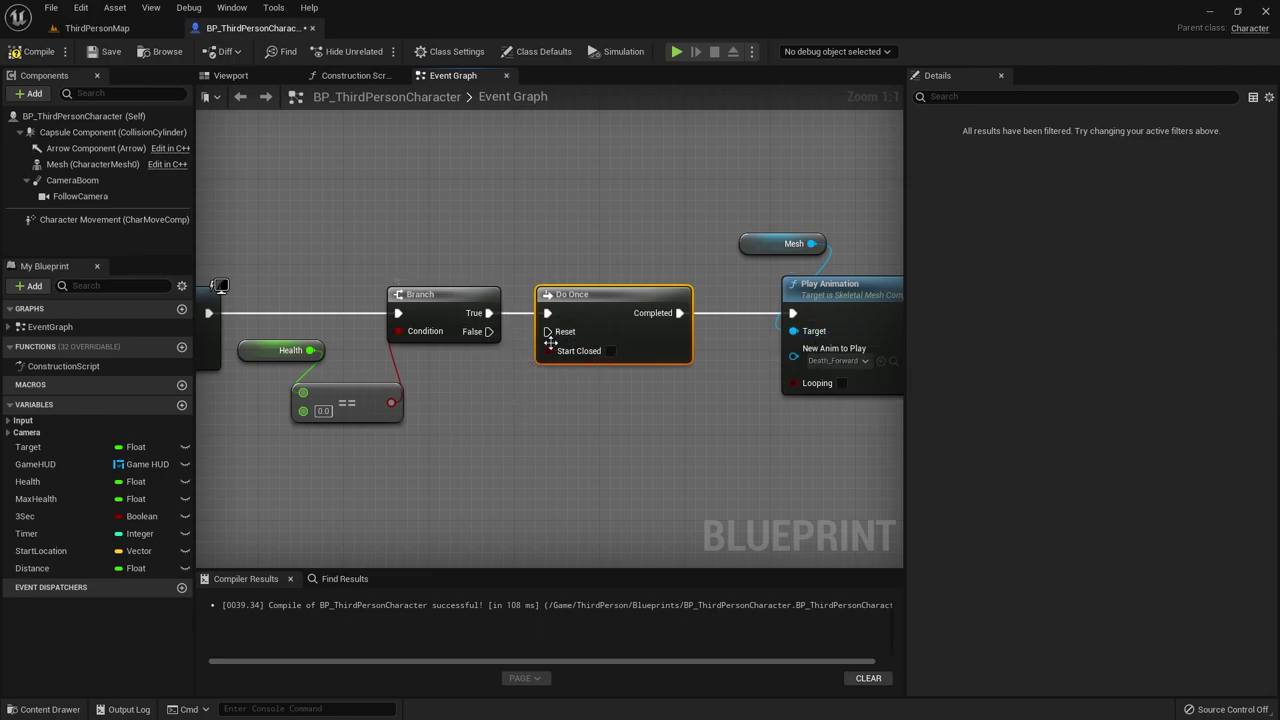
{"action": "left_click", "coordinate": [35, 51]}
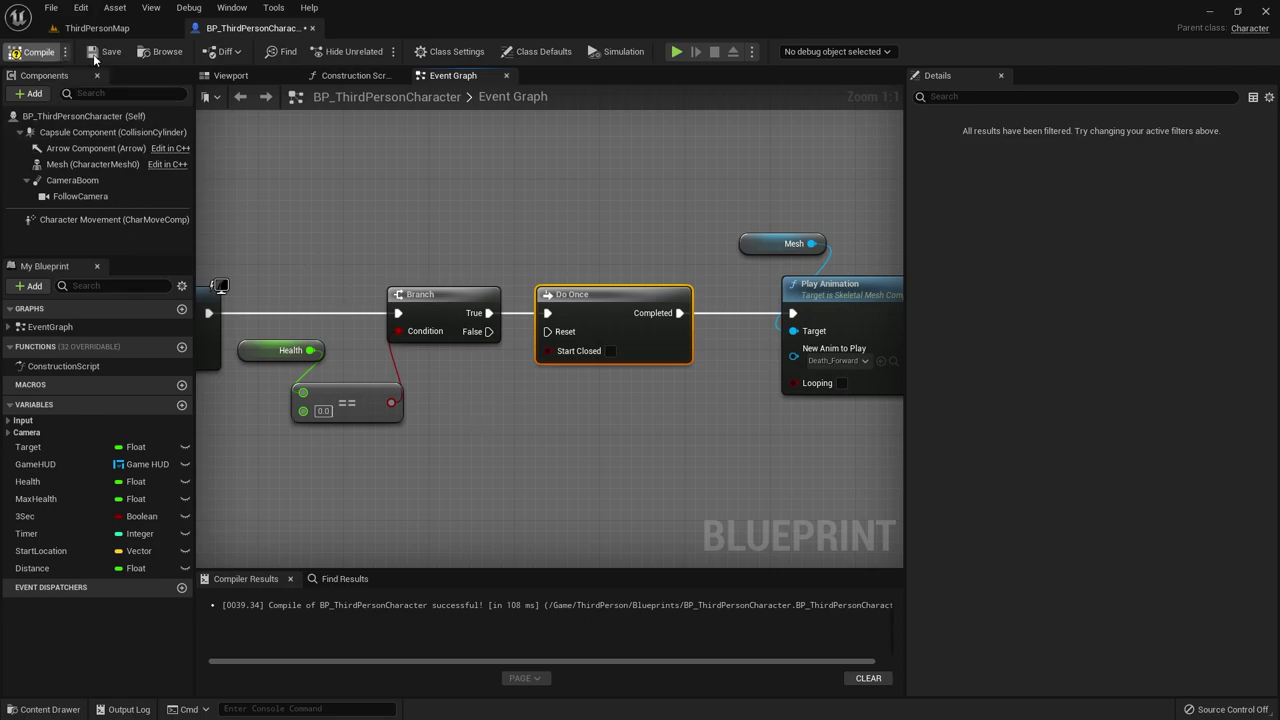
{"action": "left_click", "coordinate": [100, 51]}
Step: Create a User Widget blueprint named DeathScreen in ThirdPerson/HUD and open it
{"action": "key", "text": "ctrl+space"}
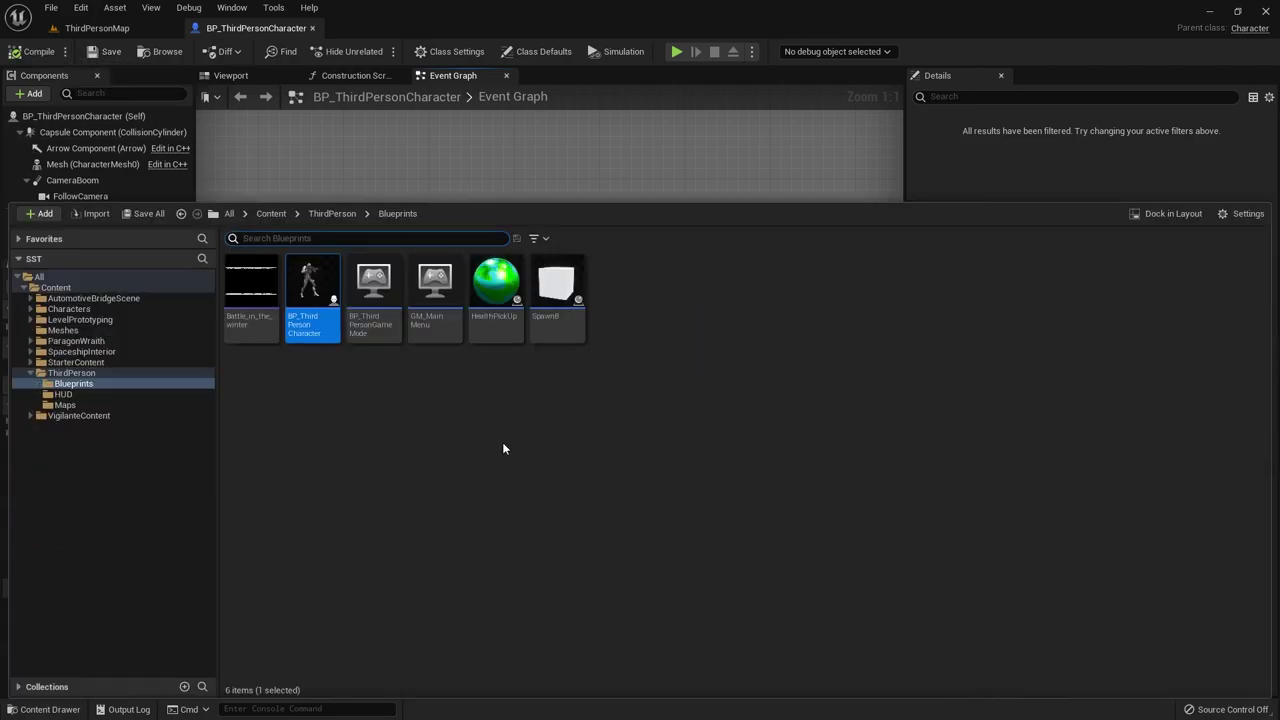
{"action": "left_click", "coordinate": [101, 396]}
{"action": "right_click", "coordinate": [441, 366]}
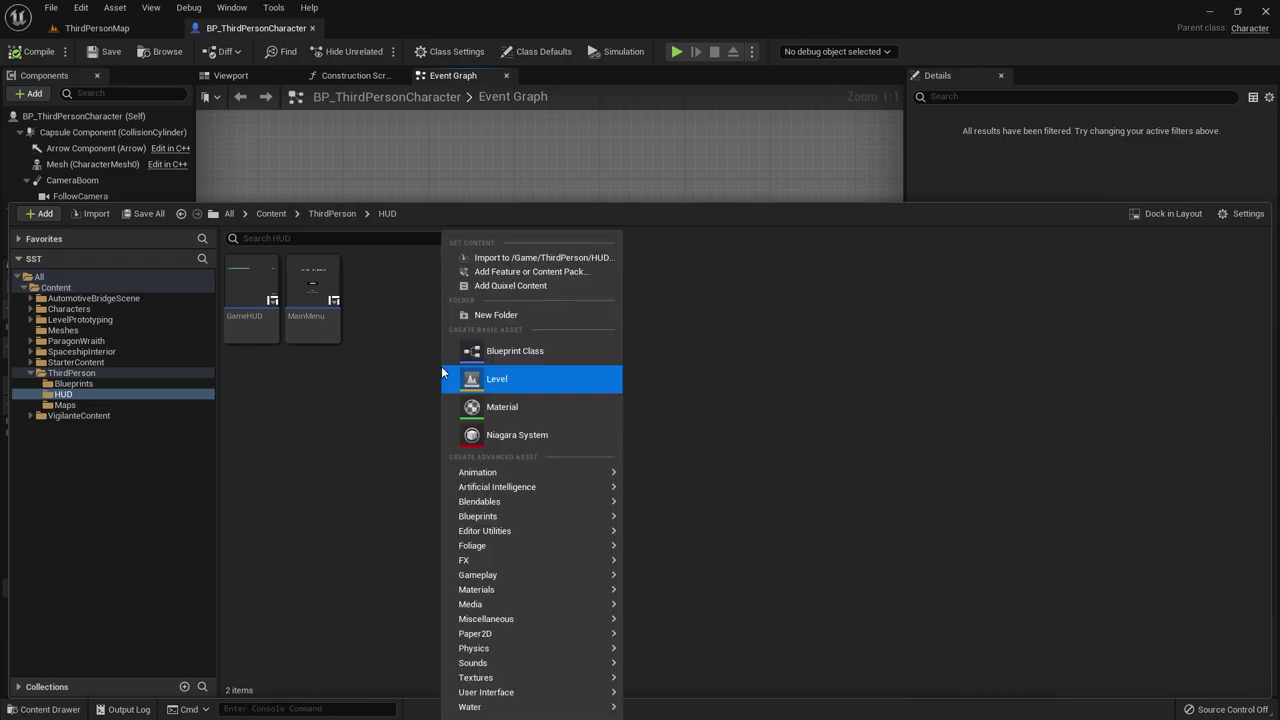
{"action": "mouse_move", "coordinate": [558, 693]}
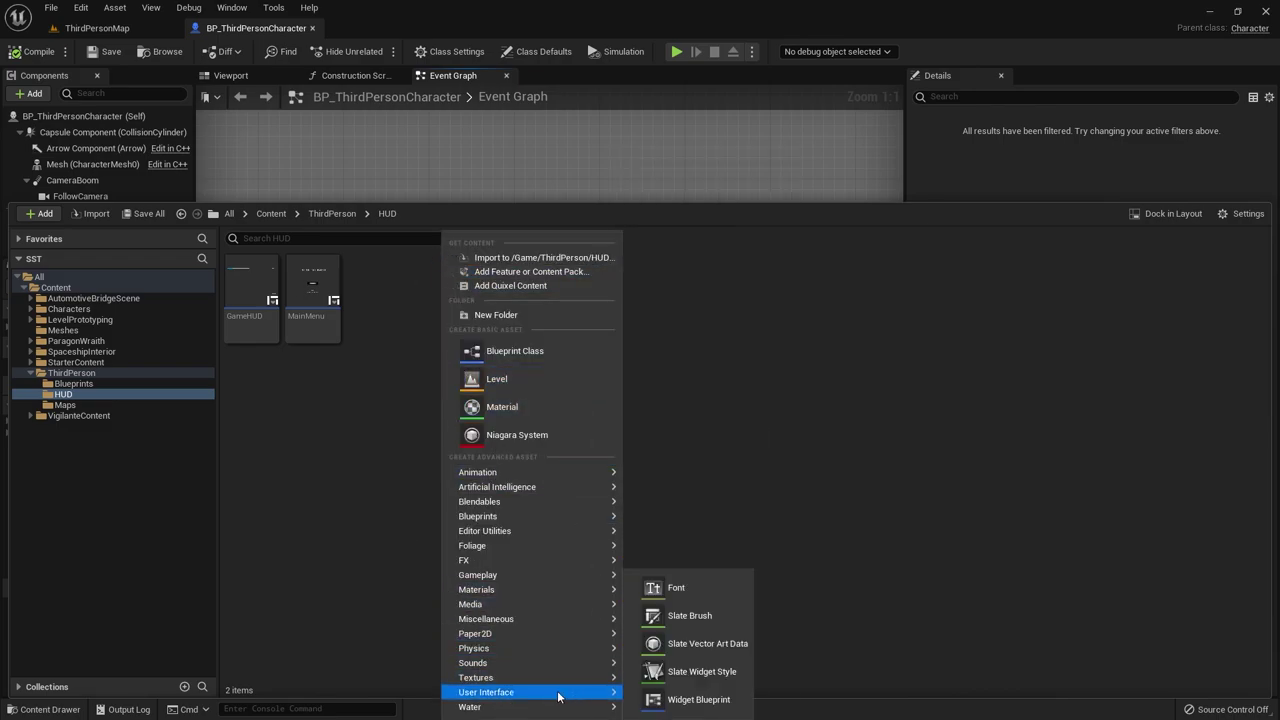
{"action": "left_click", "coordinate": [728, 706]}
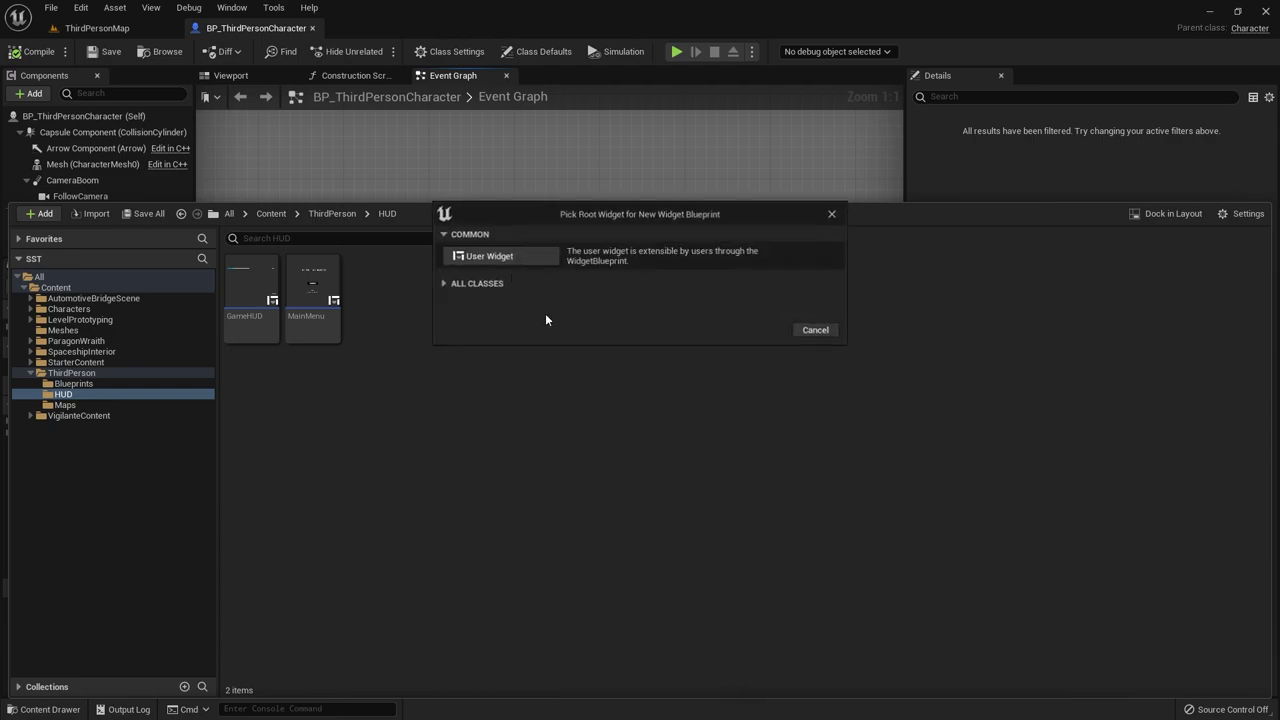
{"action": "left_click", "coordinate": [501, 258]}
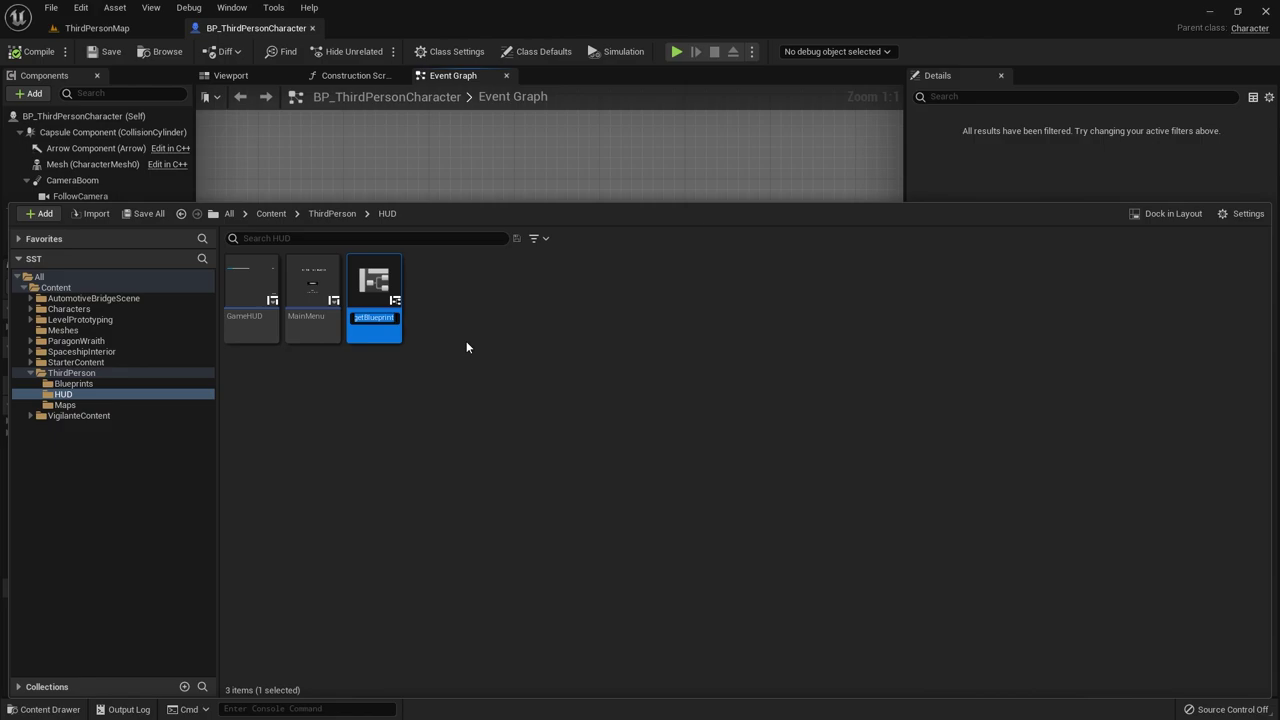
{"action": "type", "text": "Death"}
{"action": "type", "text": "Scre"}
{"action": "type", "text": "en"}
{"action": "key", "text": "Return"}
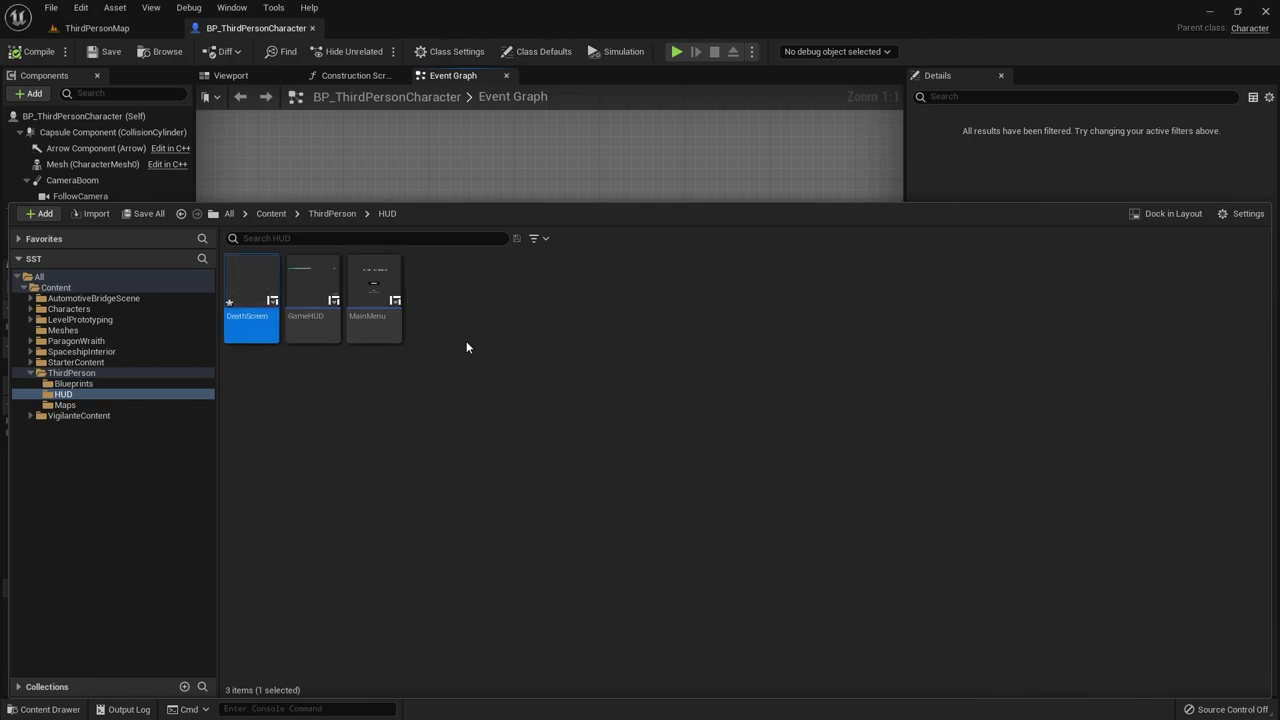
{"action": "left_click", "coordinate": [282, 432]}
{"action": "left_click", "coordinate": [266, 296]}
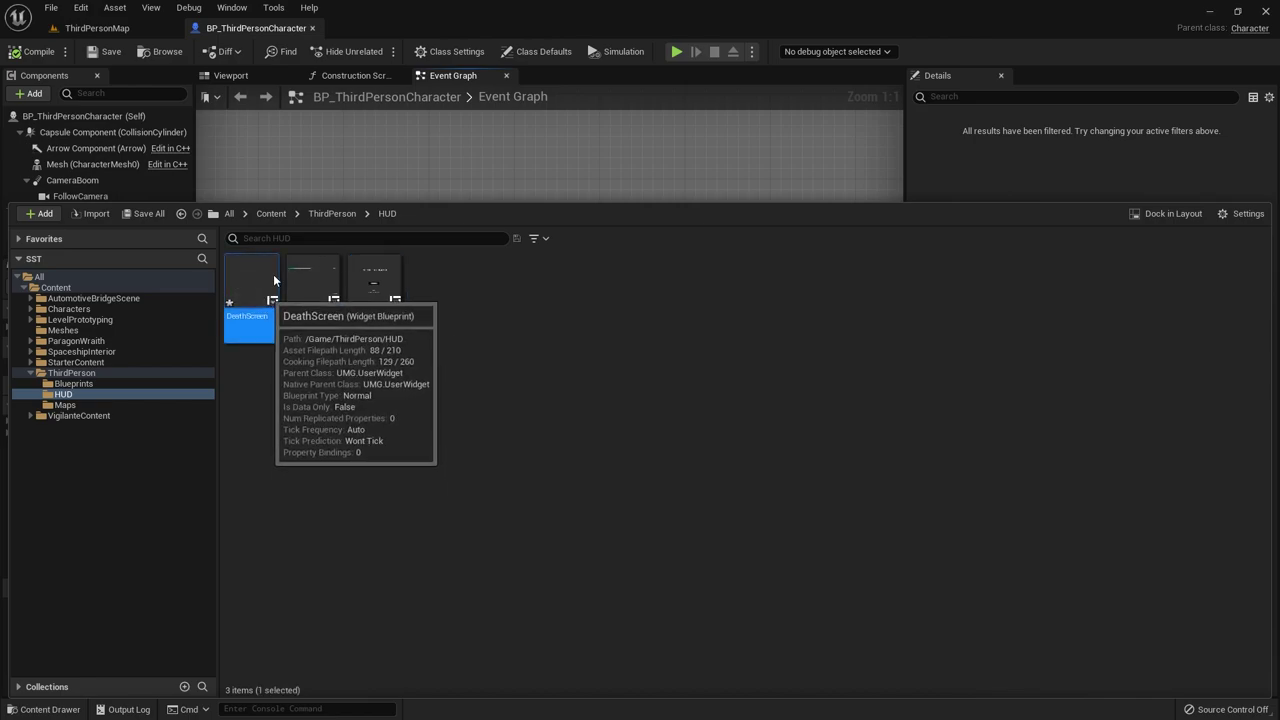
{"action": "double_click", "coordinate": [274, 280]}
Step: Dock the DeathScreen editor and place a Canvas Panel on the layout
{"action": "left_click_drag", "start_coordinate": [330, 71], "coordinate": [393, 38]}
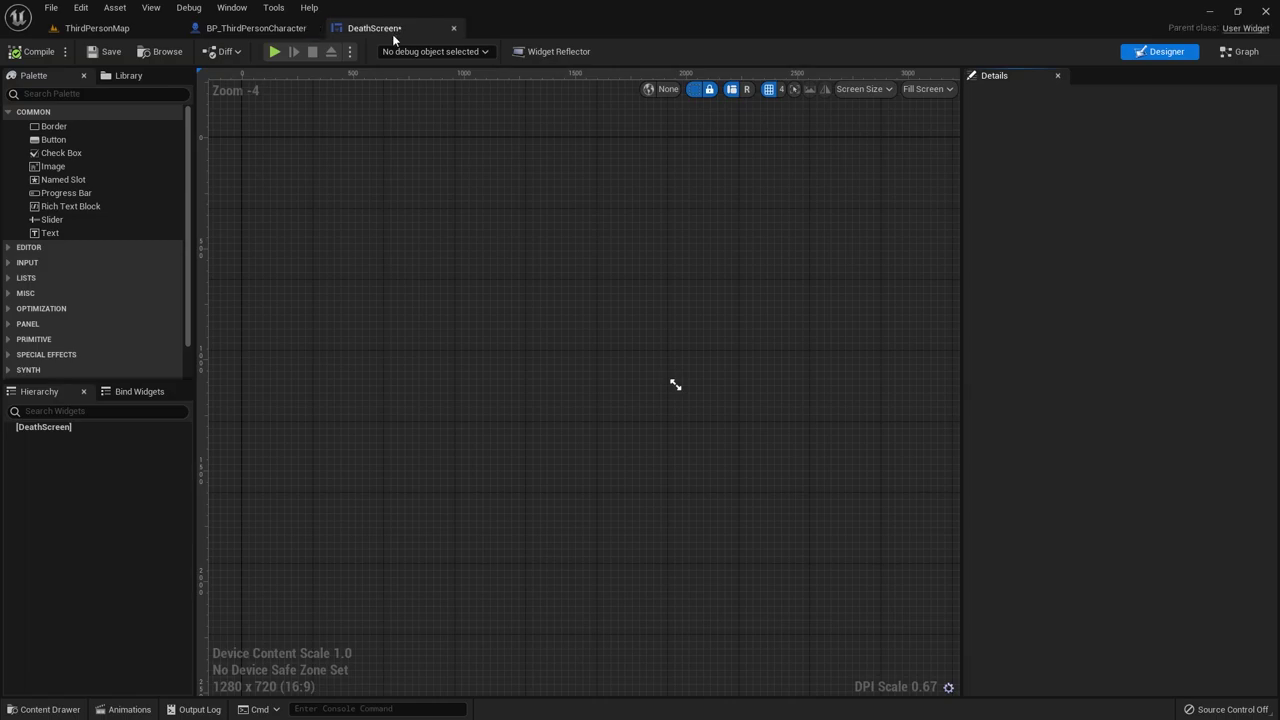
{"action": "type", "text": "can"}
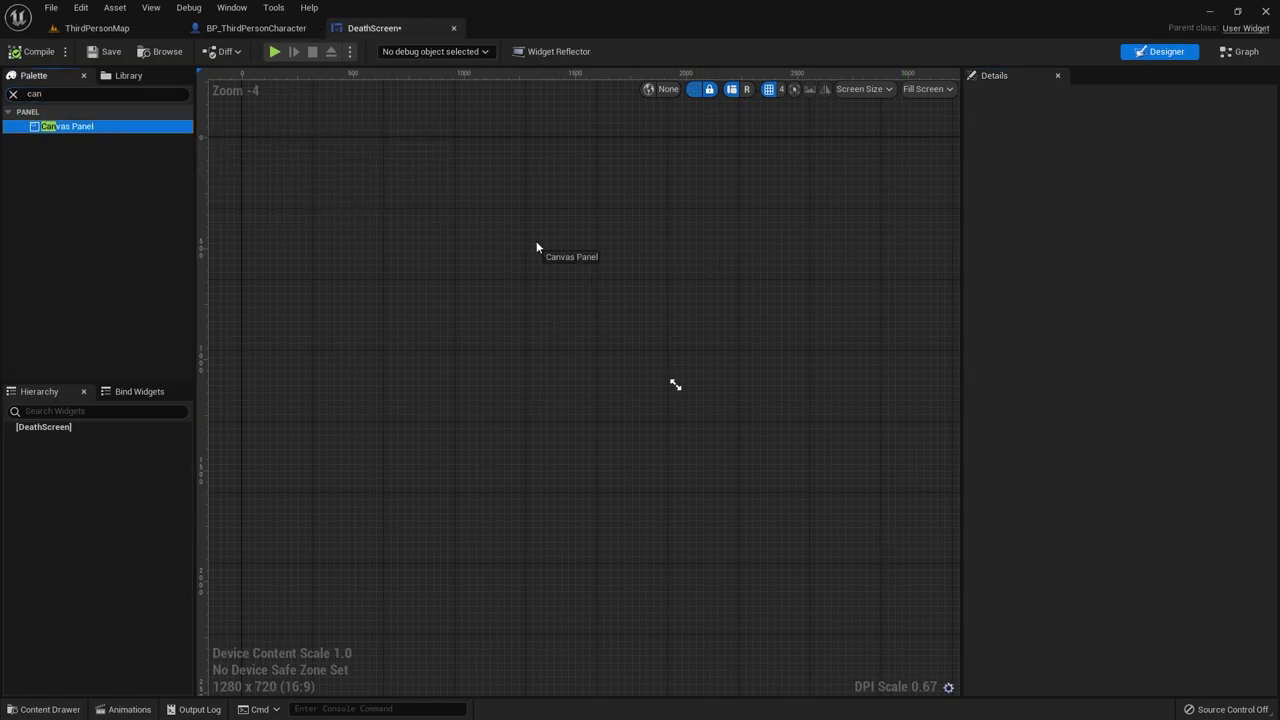
{"action": "left_click_drag", "start_coordinate": [58, 120], "coordinate": [517, 203]}
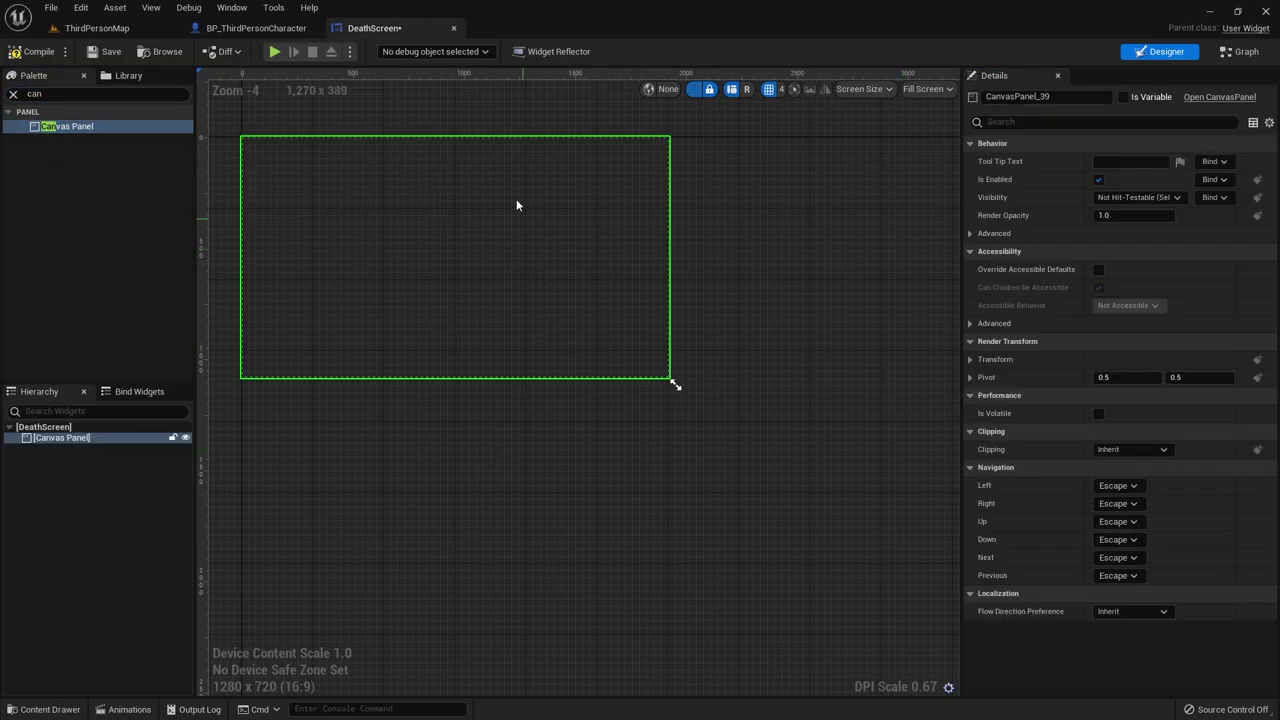
{"action": "scroll", "coordinate": [465, 366], "scroll_direction": "up", "scroll_amount": 3}
{"action": "scroll", "coordinate": [536, 383], "scroll_direction": "down", "scroll_amount": 1}
{"action": "right_click_drag", "start_coordinate": [697, 391], "coordinate": [634, 374]}
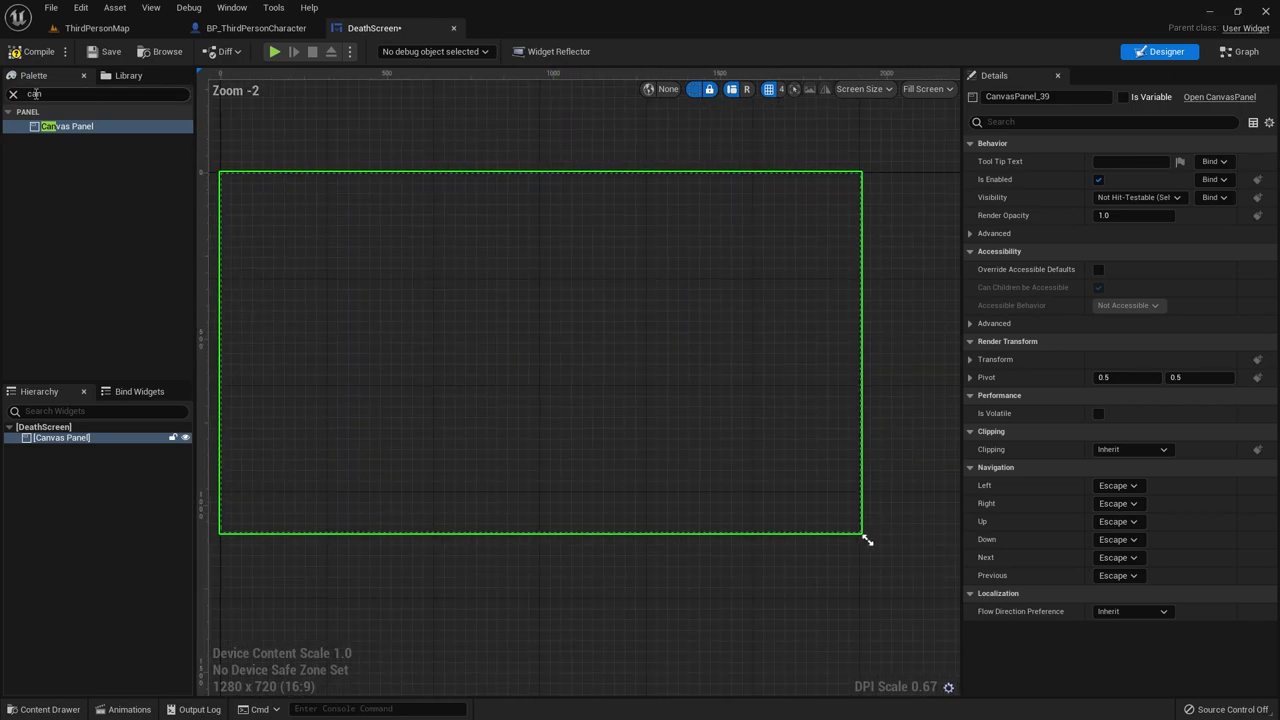
Step: Add a button to the canvas and nest a Text Block inside Button_0
{"action": "left_click", "coordinate": [13, 94]}
{"action": "left_click_drag", "start_coordinate": [53, 139], "coordinate": [527, 333]}
{"action": "scroll", "coordinate": [520, 335], "scroll_direction": "up", "scroll_amount": 3}
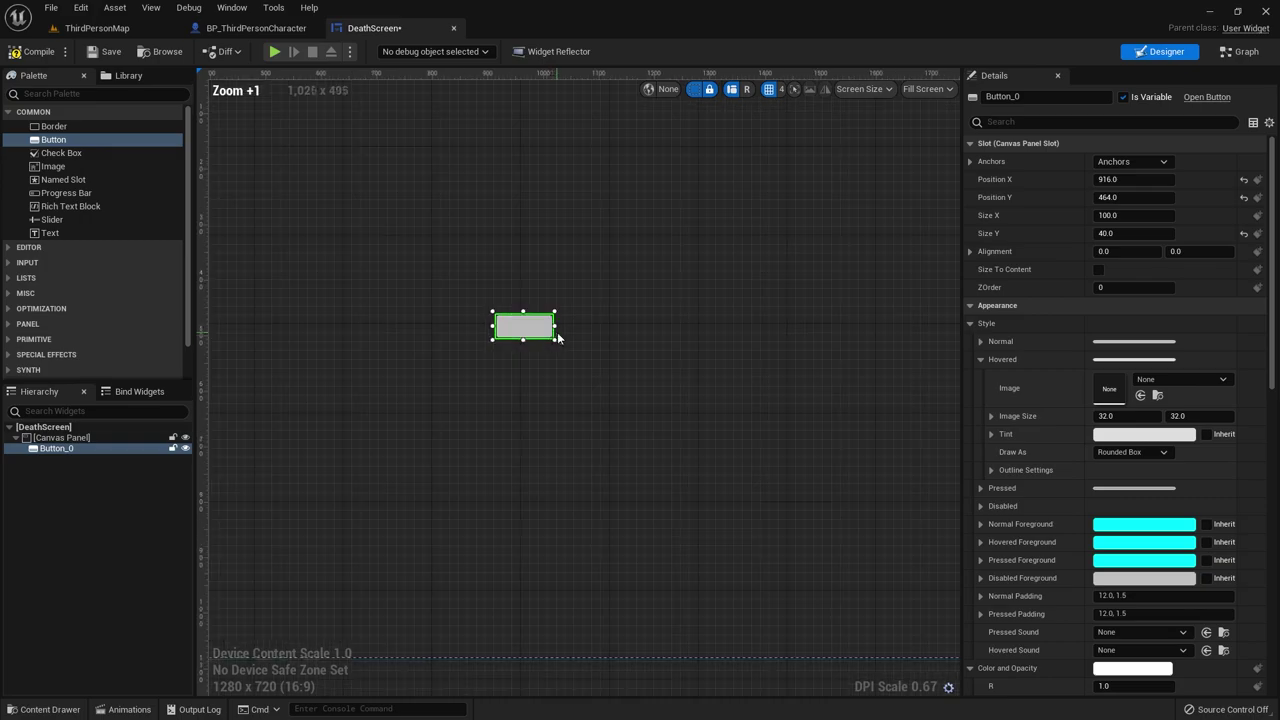
{"action": "scroll", "coordinate": [520, 335], "scroll_direction": "down", "scroll_amount": 1}
{"action": "mouse_move", "coordinate": [48, 232]}
{"action": "left_mouse_down"}
{"action": "mouse_move", "coordinate": [530, 268]}
{"action": "mouse_move", "coordinate": [520, 340]}
{"action": "left_mouse_up"}
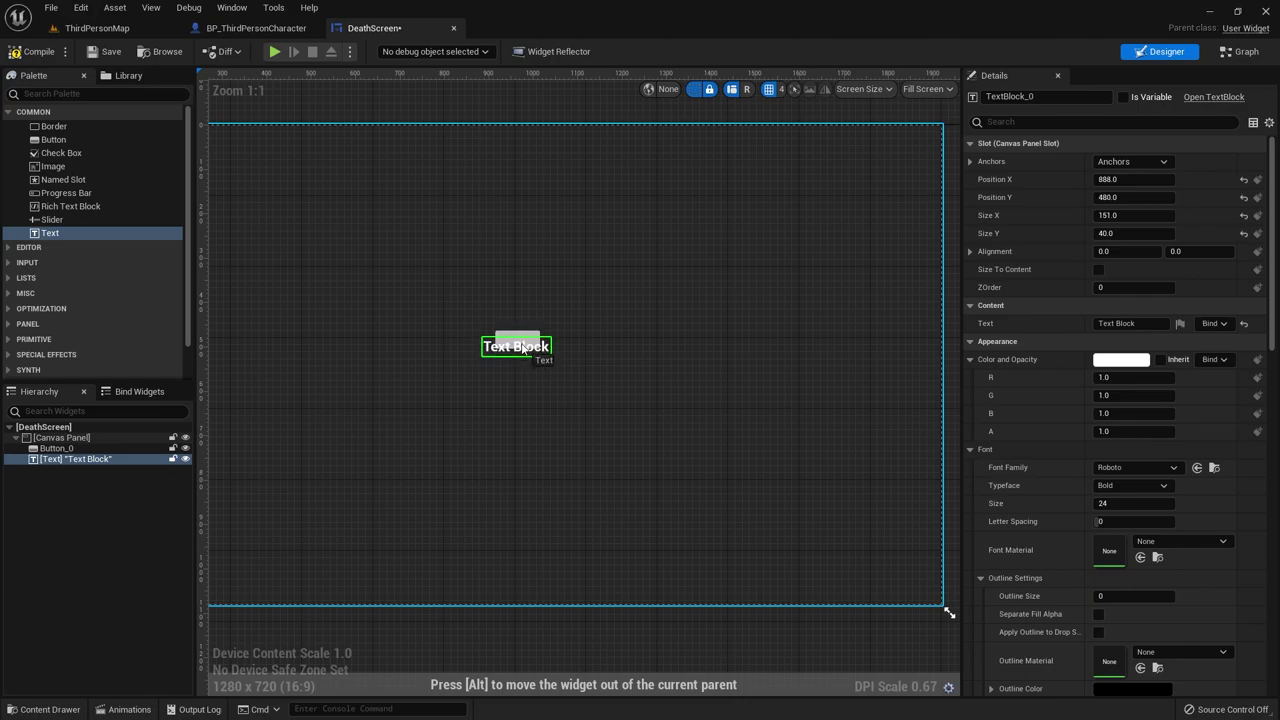
{"action": "left_click_drag", "start_coordinate": [520, 340], "coordinate": [519, 364]}
{"action": "left_click_drag", "start_coordinate": [45, 465], "coordinate": [58, 449]}
Step: Widen Button_0, anchor it to the screen centre, and nudge it into place
{"action": "left_click", "coordinate": [56, 448]}
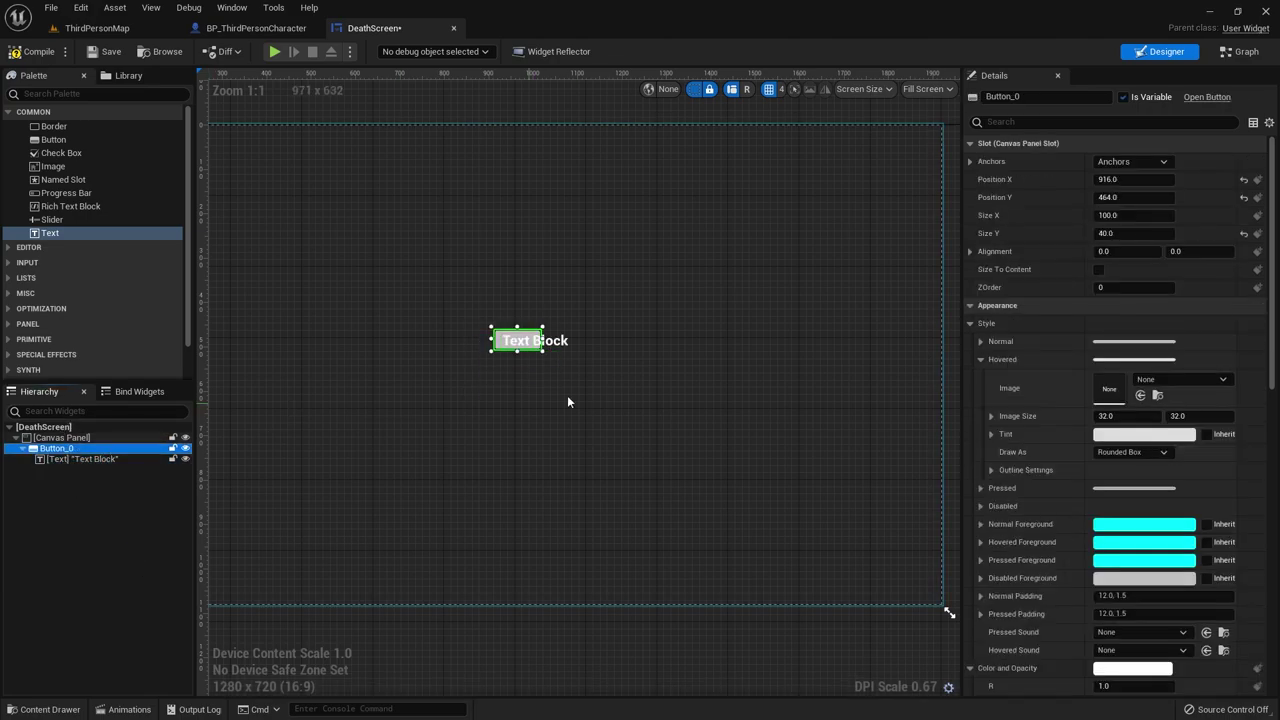
{"action": "mouse_move", "coordinate": [569, 350]}
{"action": "left_mouse_down"}
{"action": "mouse_move", "coordinate": [625, 349]}
{"action": "mouse_move", "coordinate": [558, 346]}
{"action": "left_mouse_up"}
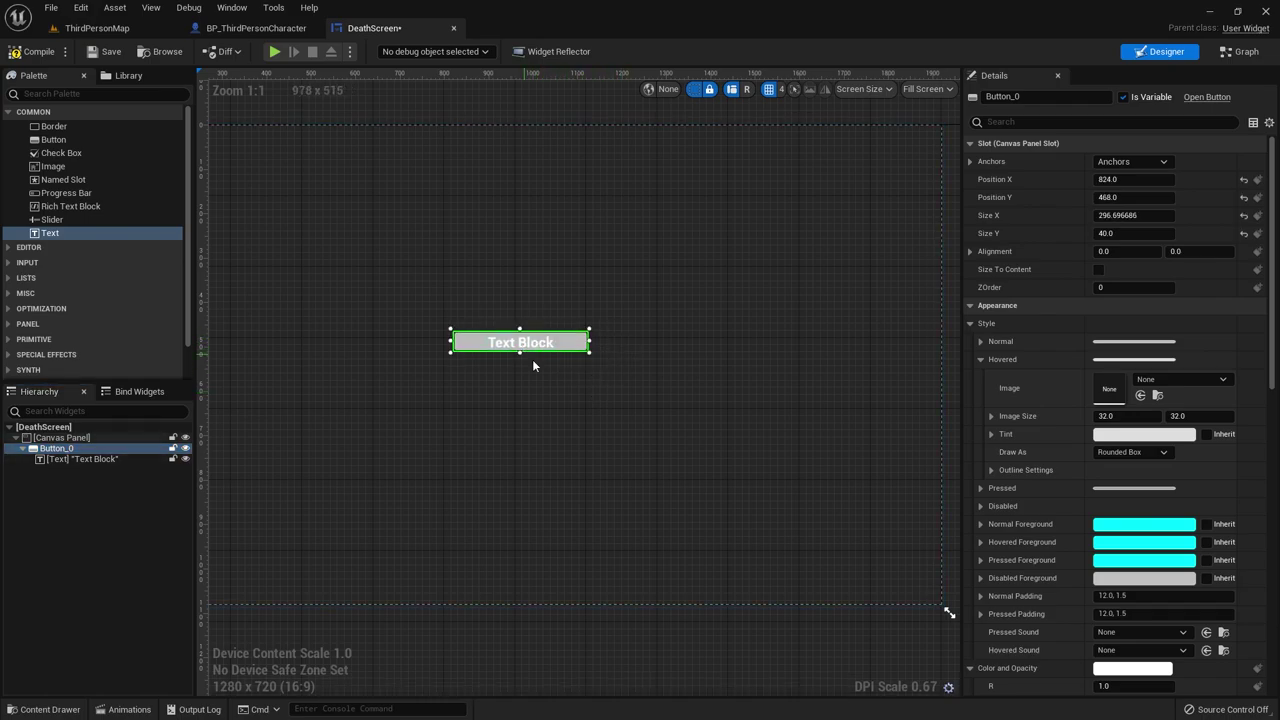
{"action": "left_click", "coordinate": [1125, 161]}
{"action": "left_click", "coordinate": [1163, 239]}
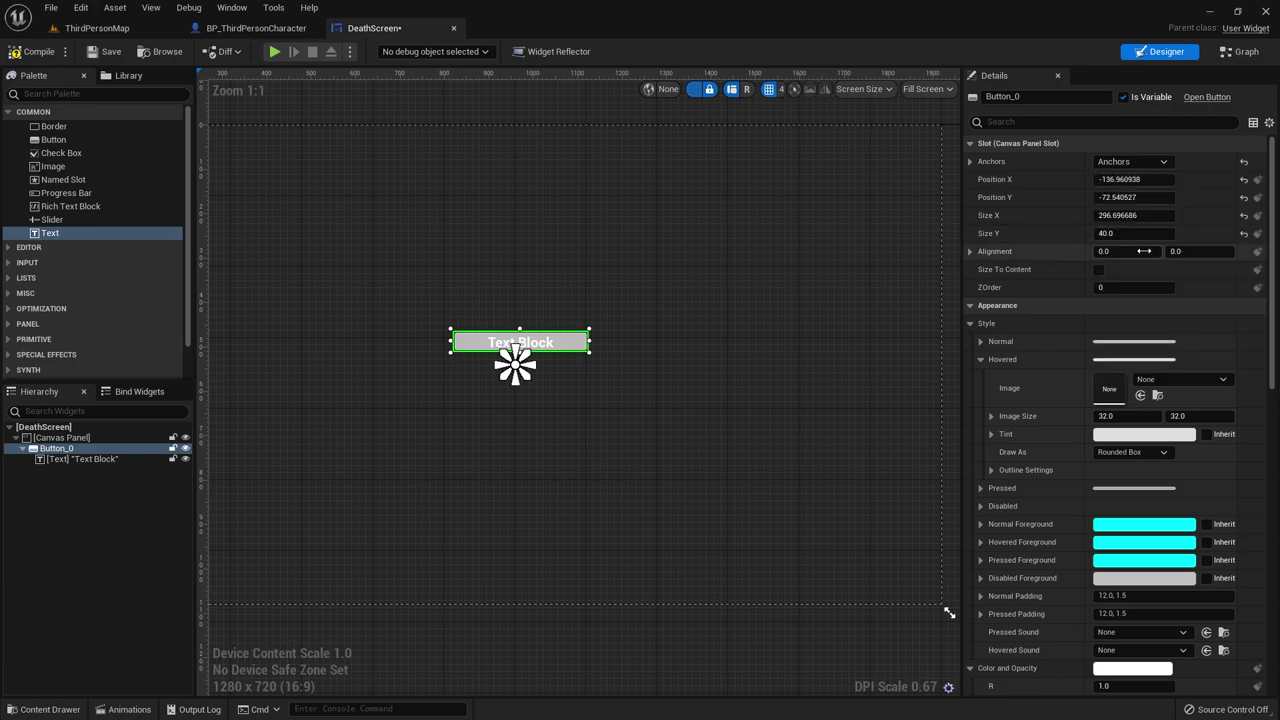
{"action": "left_click", "coordinate": [545, 342]}
{"action": "left_click_drag", "start_coordinate": [549, 342], "coordinate": [533, 369]}
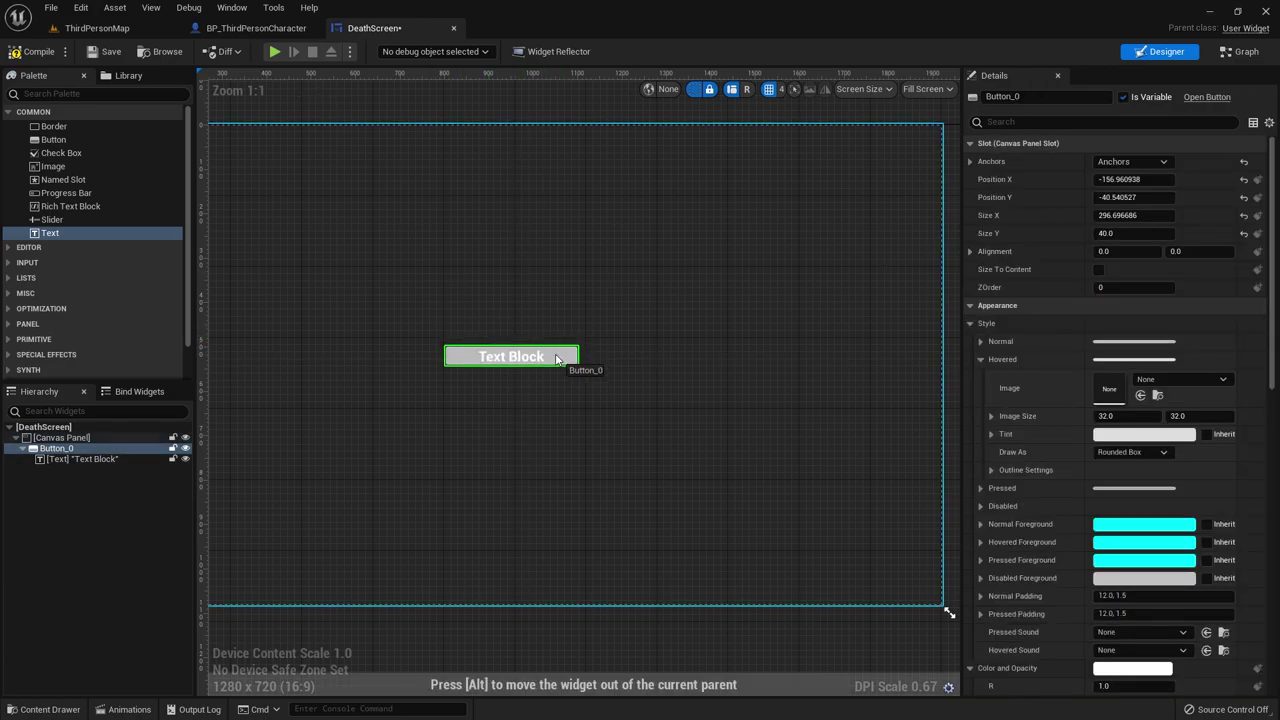
Step: Change the button's Text Block label to 'Keep Going'
{"action": "left_click", "coordinate": [86, 458]}
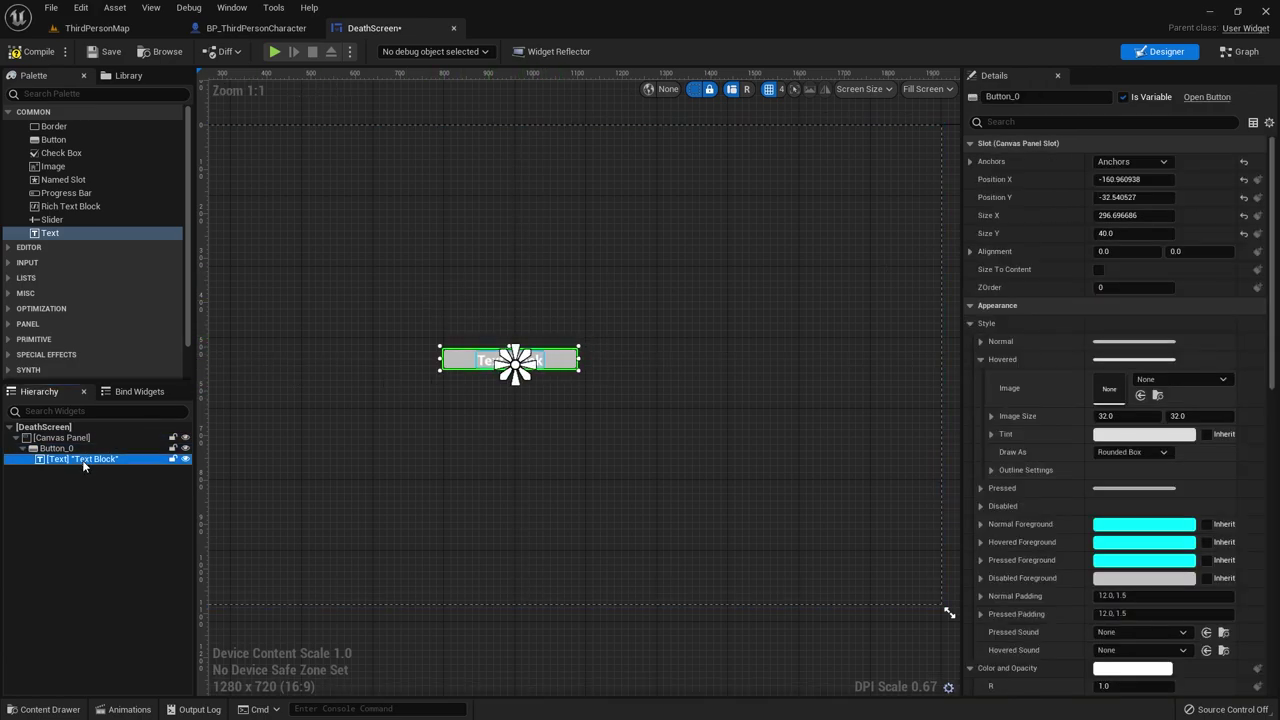
{"action": "left_click", "coordinate": [1120, 233]}
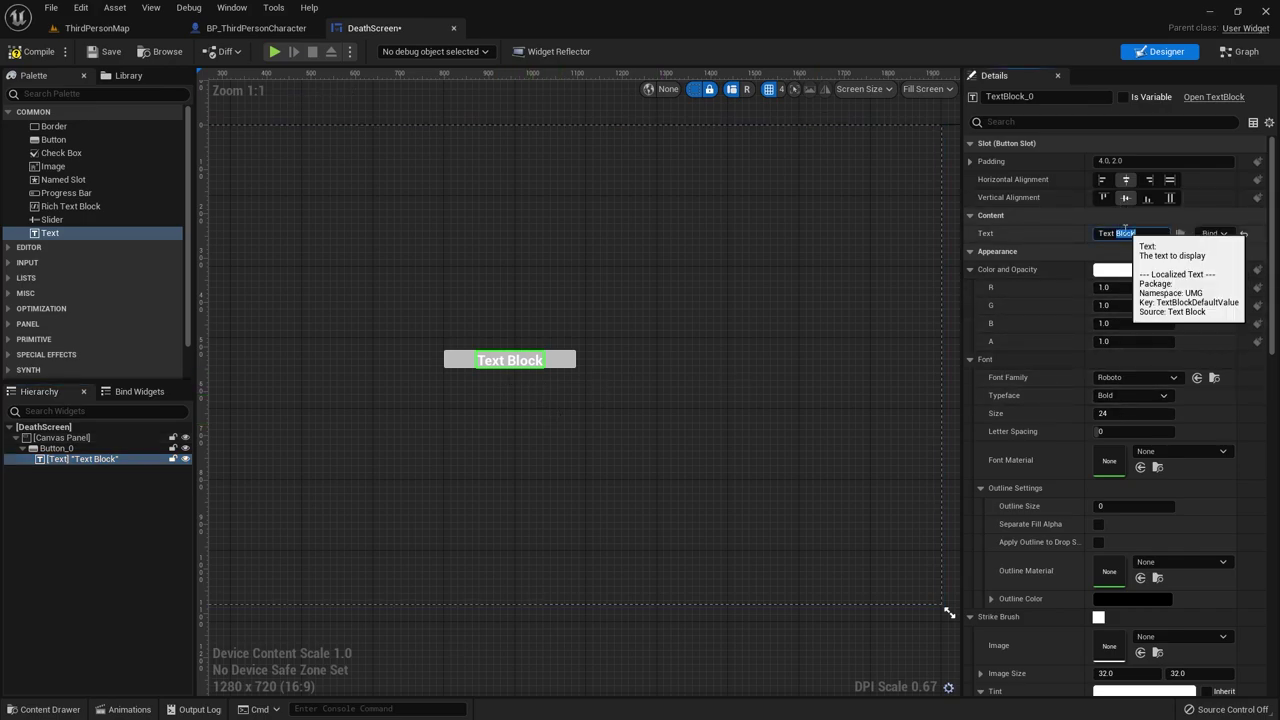
{"action": "type", "text": "Kee"}
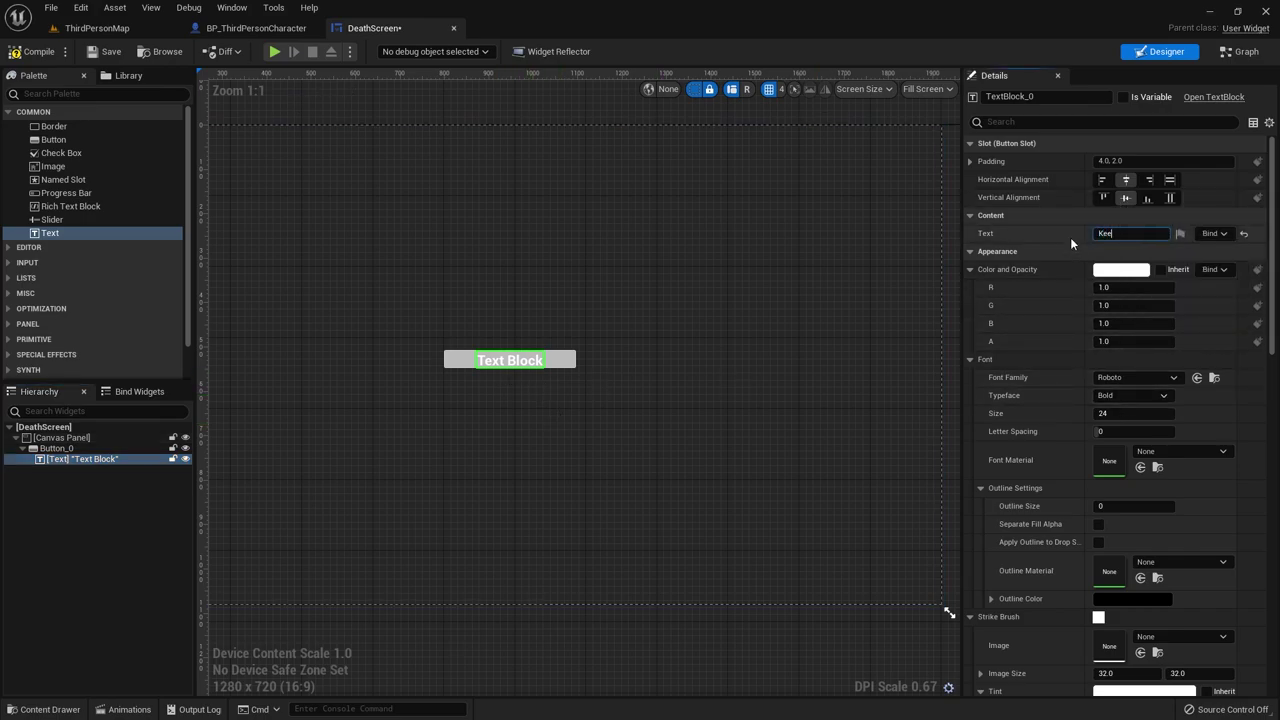
{"action": "type", "text": "p Going"}
{"action": "key", "text": "Return"}
{"action": "left_click", "coordinate": [612, 341]}
Step: Add a second button with a Text Block label below Keep Going
{"action": "scroll", "coordinate": [544, 382], "scroll_direction": "up", "scroll_amount": 1}
{"action": "scroll", "coordinate": [545, 388], "scroll_direction": "up", "scroll_amount": 1}
{"action": "right_click_drag", "start_coordinate": [545, 388], "coordinate": [652, 413]}
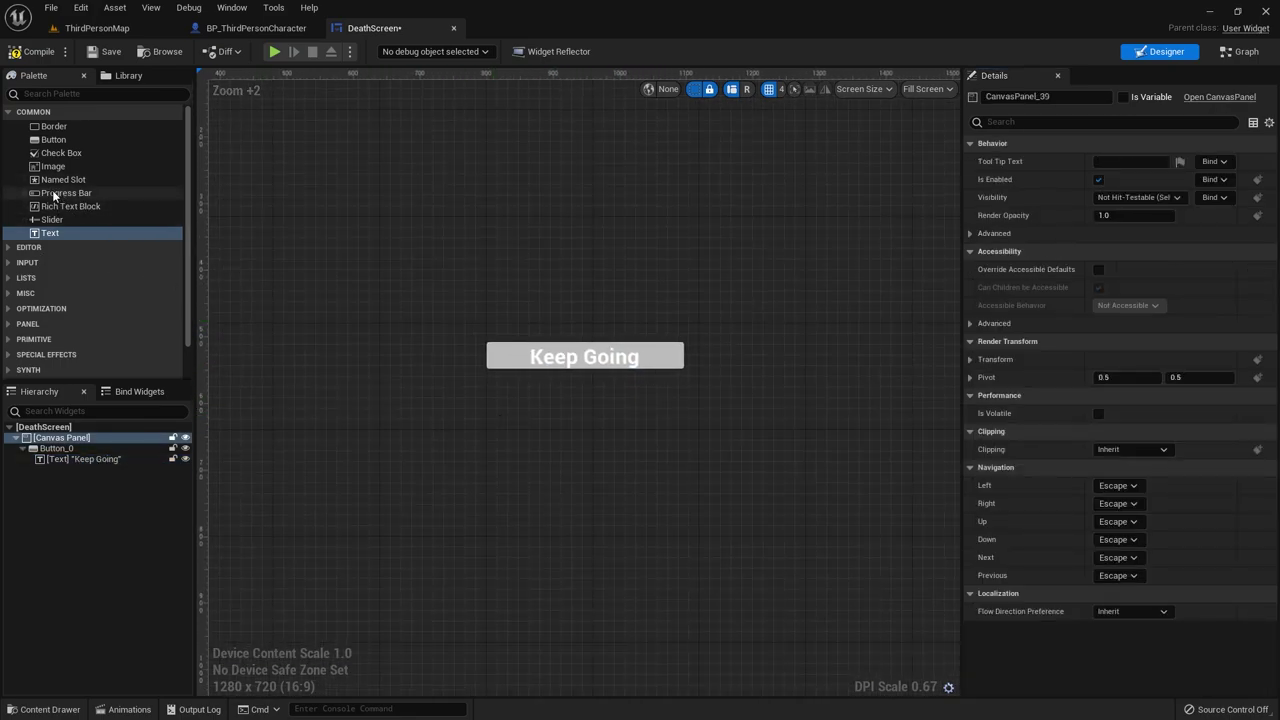
{"action": "left_click_drag", "start_coordinate": [52, 141], "coordinate": [541, 418]}
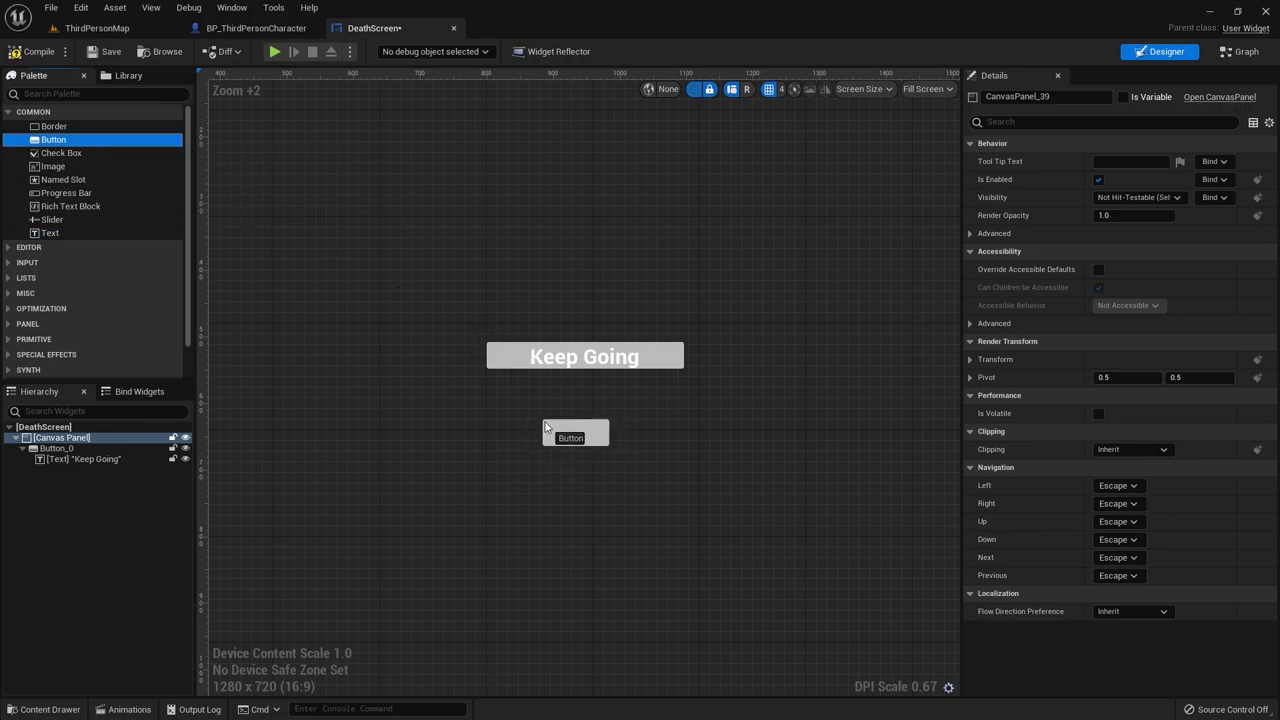
{"action": "left_click_drag", "start_coordinate": [46, 232], "coordinate": [58, 470]}
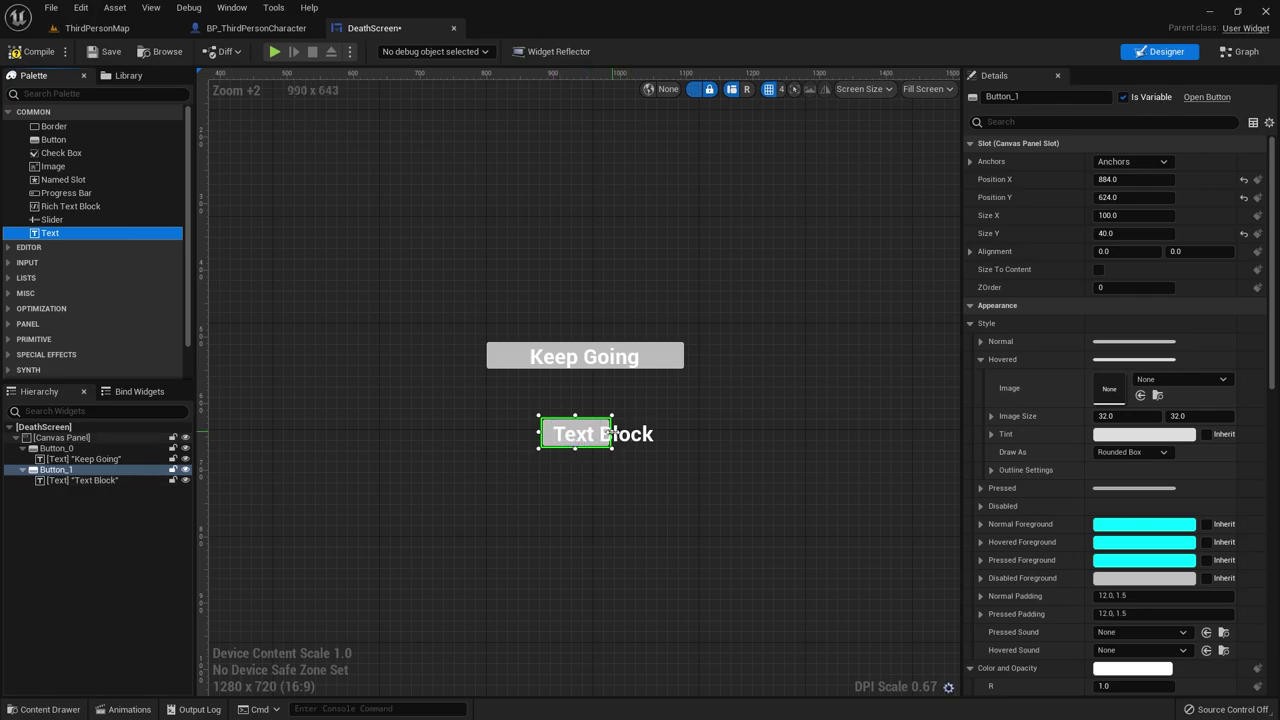
{"action": "mouse_move", "coordinate": [612, 432]}
{"action": "left_mouse_down"}
{"action": "mouse_move", "coordinate": [722, 423]}
{"action": "mouse_move", "coordinate": [643, 432]}
{"action": "left_mouse_up"}
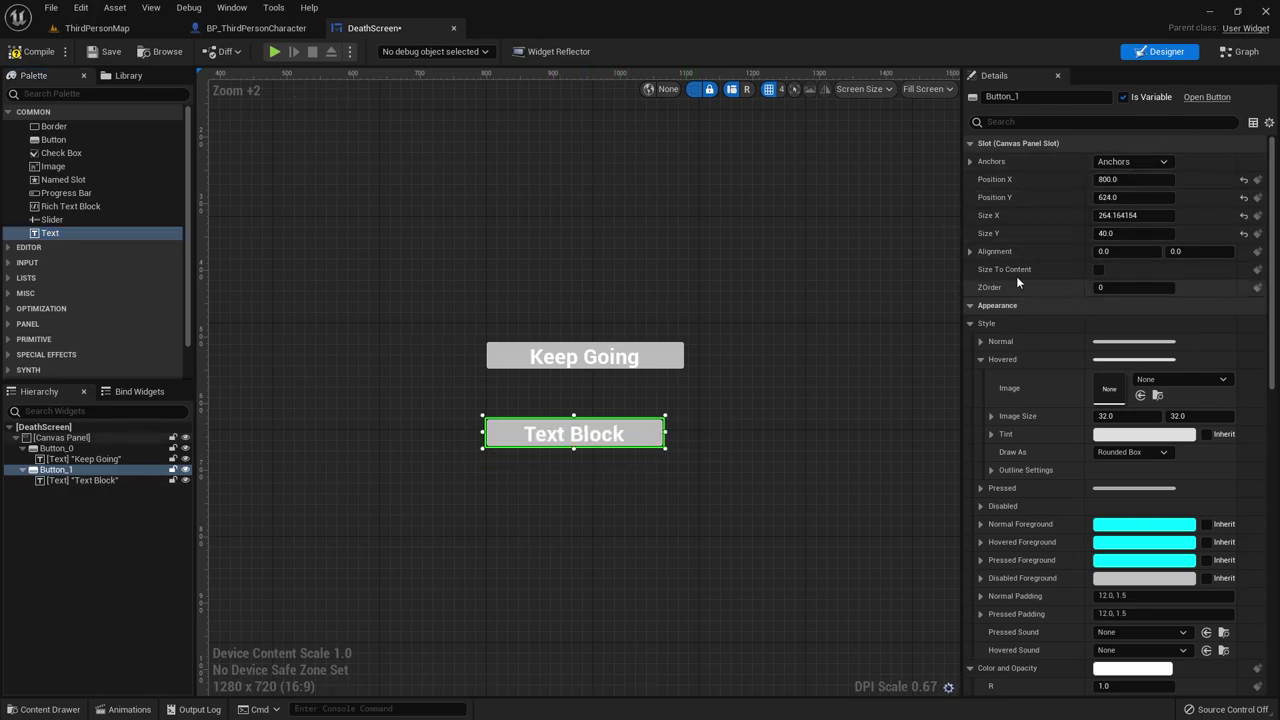
Step: Give the new button Keep Going's Size X of 296.696686
{"action": "left_click", "coordinate": [584, 357]}
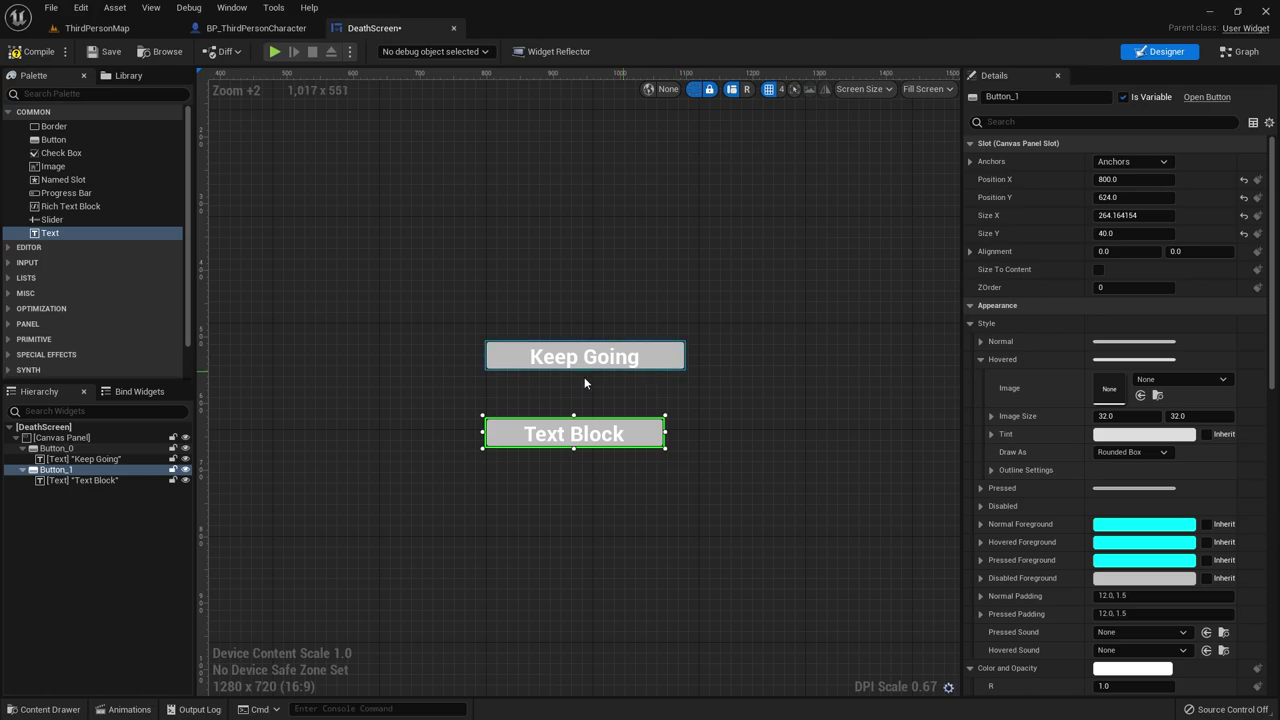
{"action": "left_click", "coordinate": [1125, 215]}
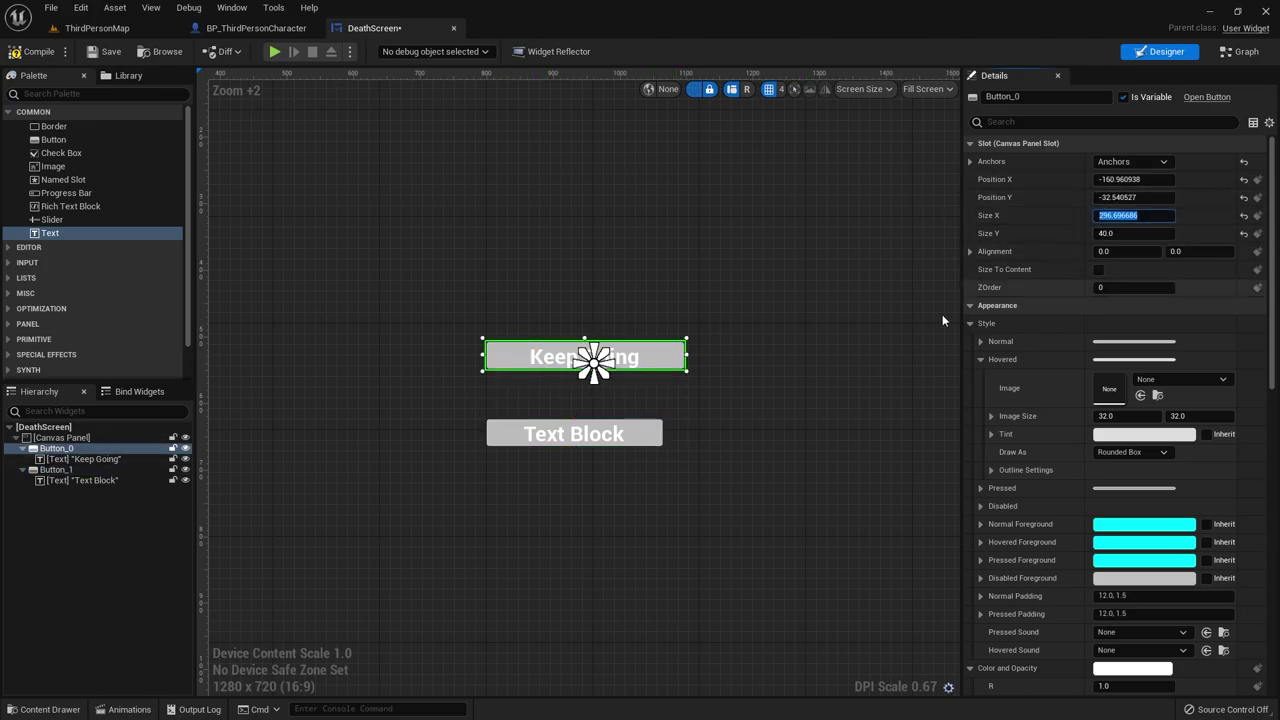
{"action": "left_click", "coordinate": [500, 433]}
{"action": "key", "text": "Return"}
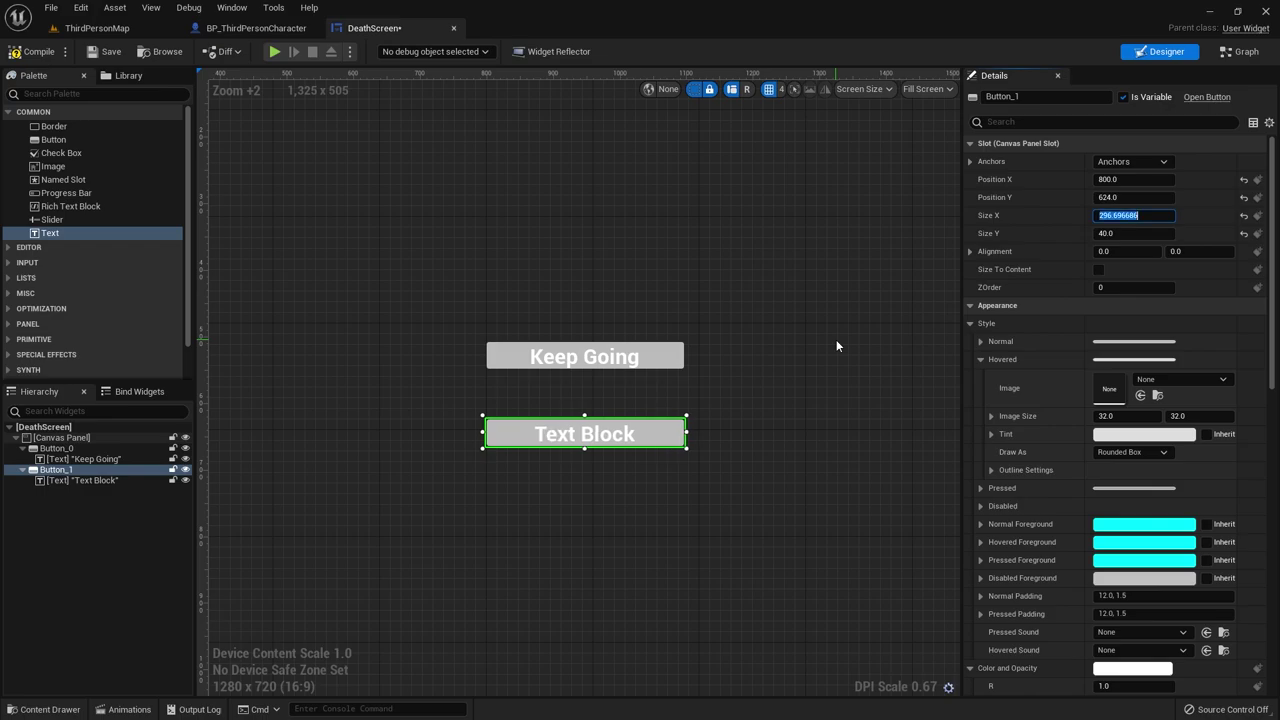
{"action": "left_click", "coordinate": [650, 356]}
Step: Change the second button's label to 'Start Again'
{"action": "left_click", "coordinate": [624, 438]}
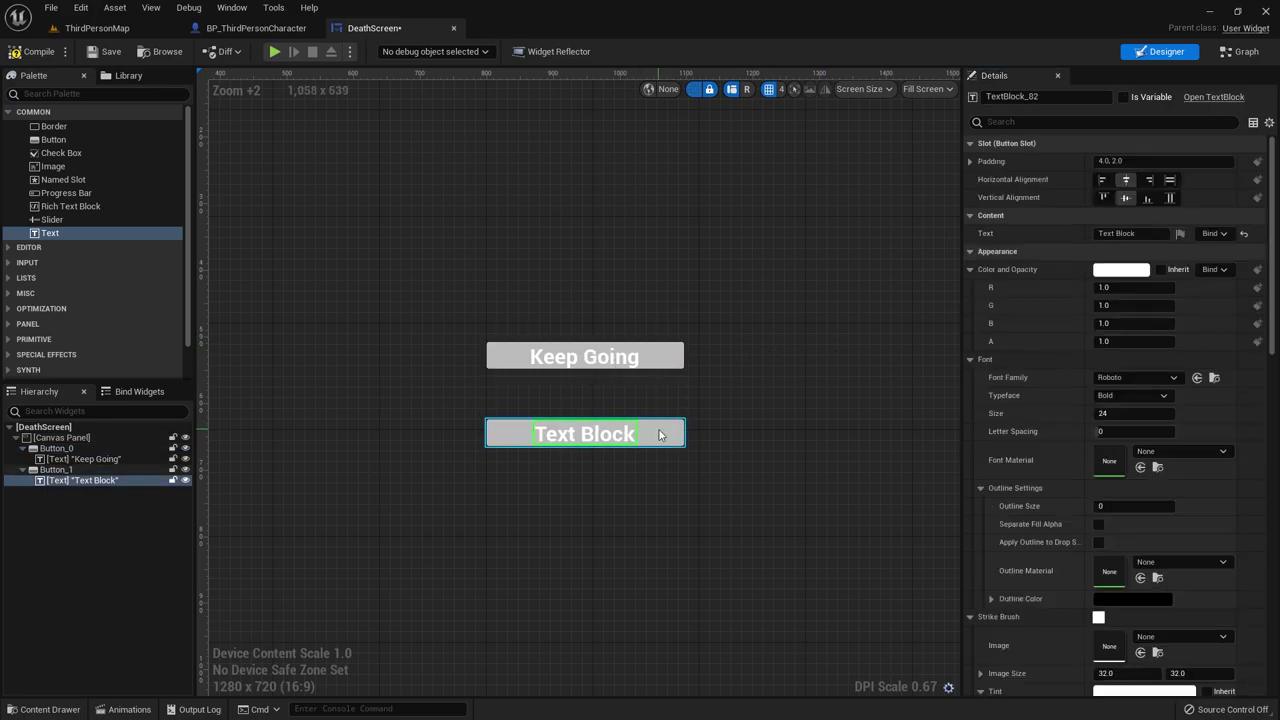
{"action": "left_click", "coordinate": [592, 441]}
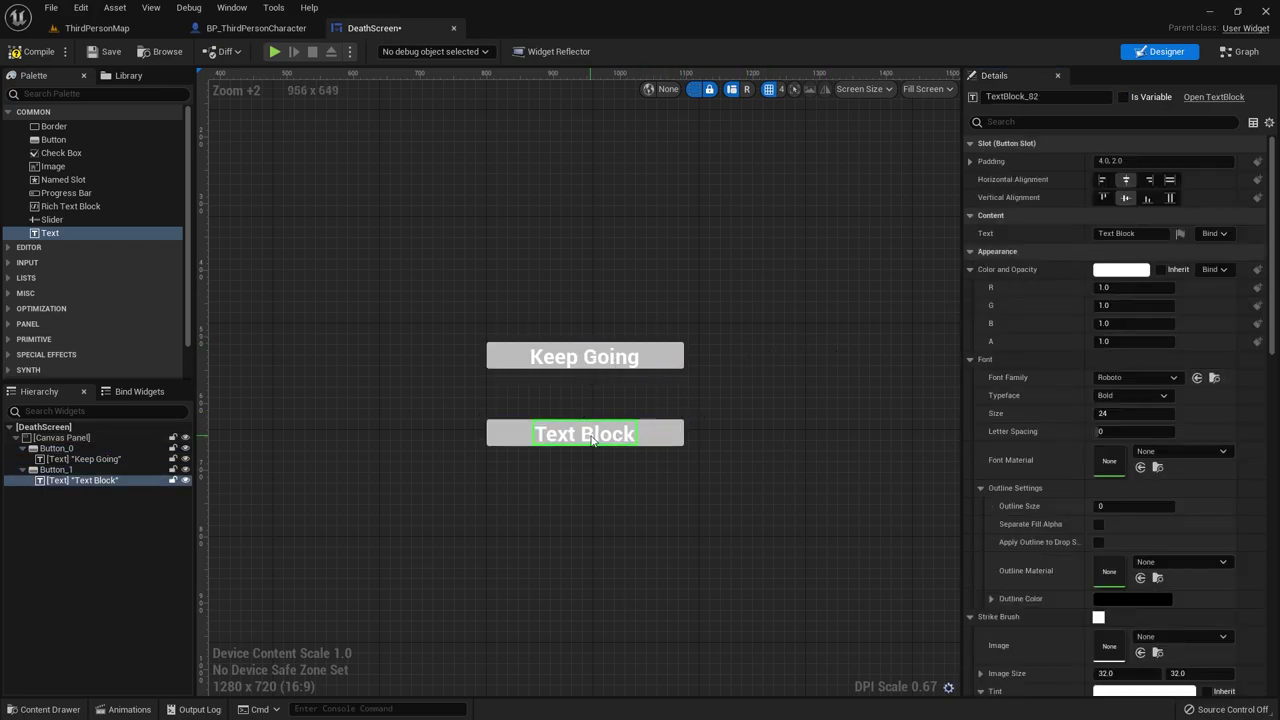
{"action": "left_click", "coordinate": [1140, 234]}
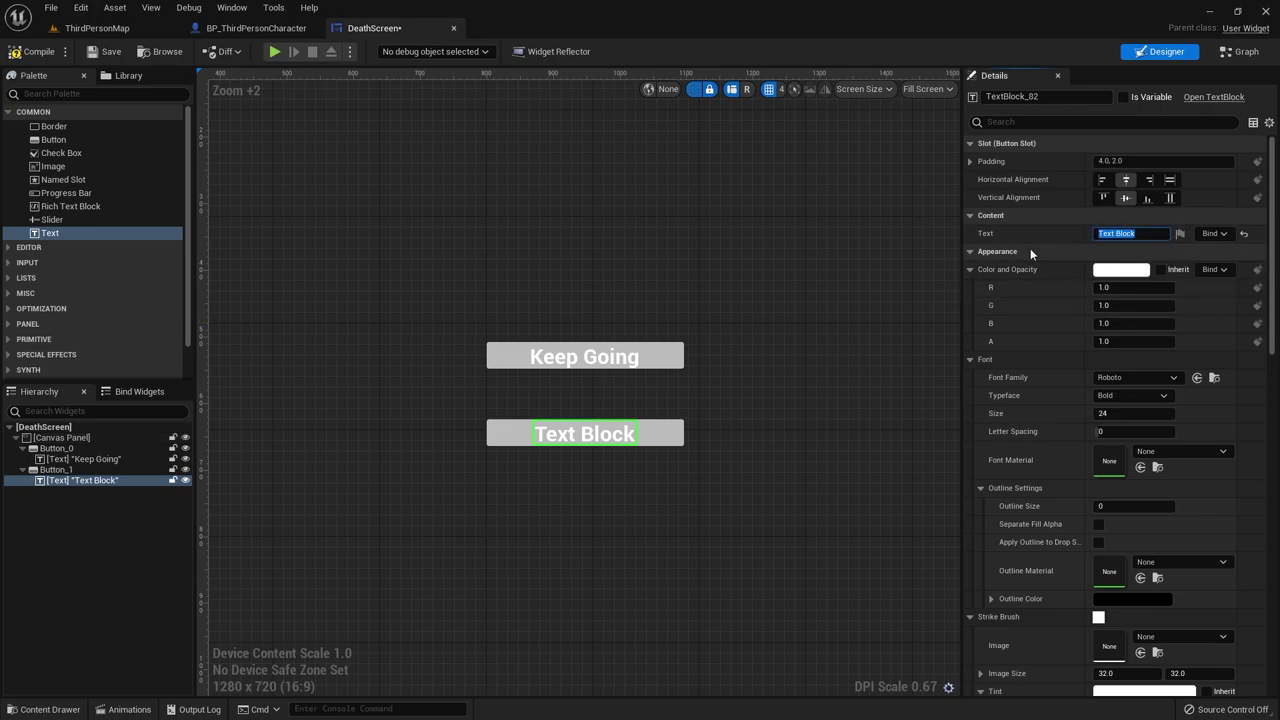
{"action": "type", "text": "Start"}
{"action": "type", "text": " Agai"}
{"action": "key", "text": "BackSpace"}
{"action": "key", "text": "BackSpace"}
{"action": "key", "text": "BackSpace"}
{"action": "type", "text": "gain"}
{"action": "key", "text": "Return"}
{"action": "left_click", "coordinate": [794, 360]}
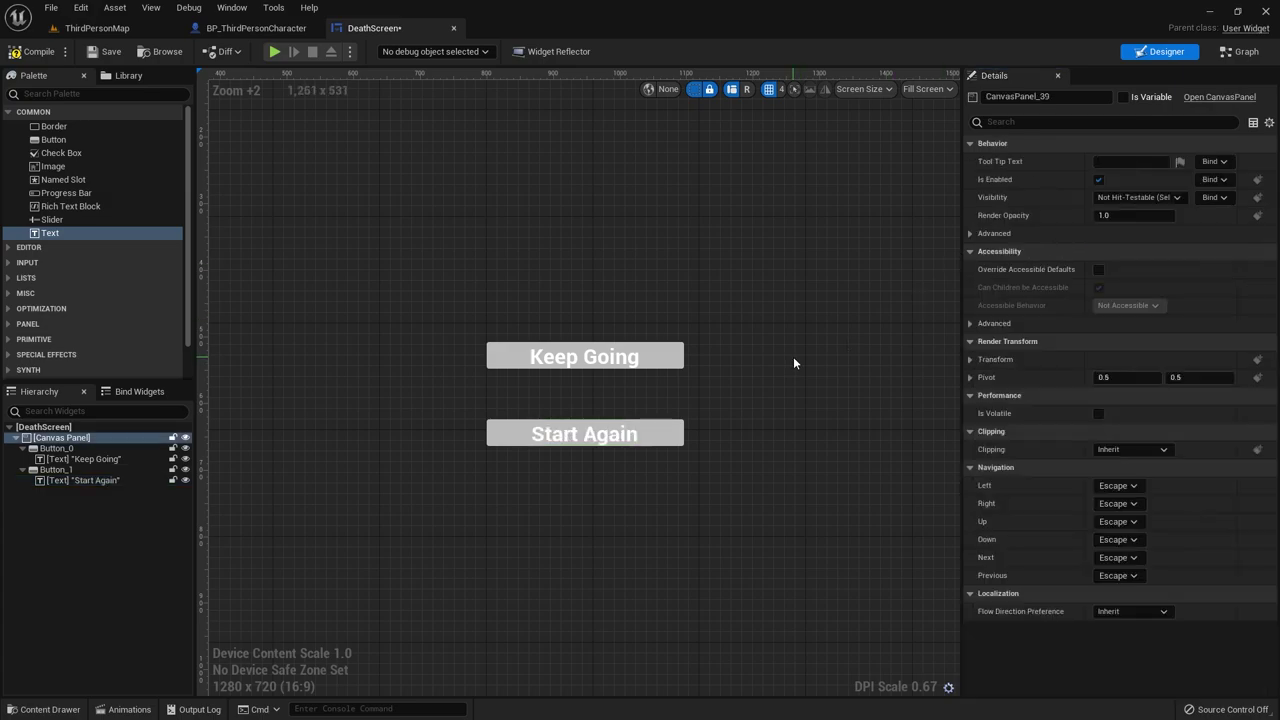
Step: Play-test ThirdPersonMap briefly, then return to BP_ThirdPersonCharacter's Event Graph
{"action": "scroll", "coordinate": [653, 368], "scroll_direction": "up", "scroll_amount": 3}
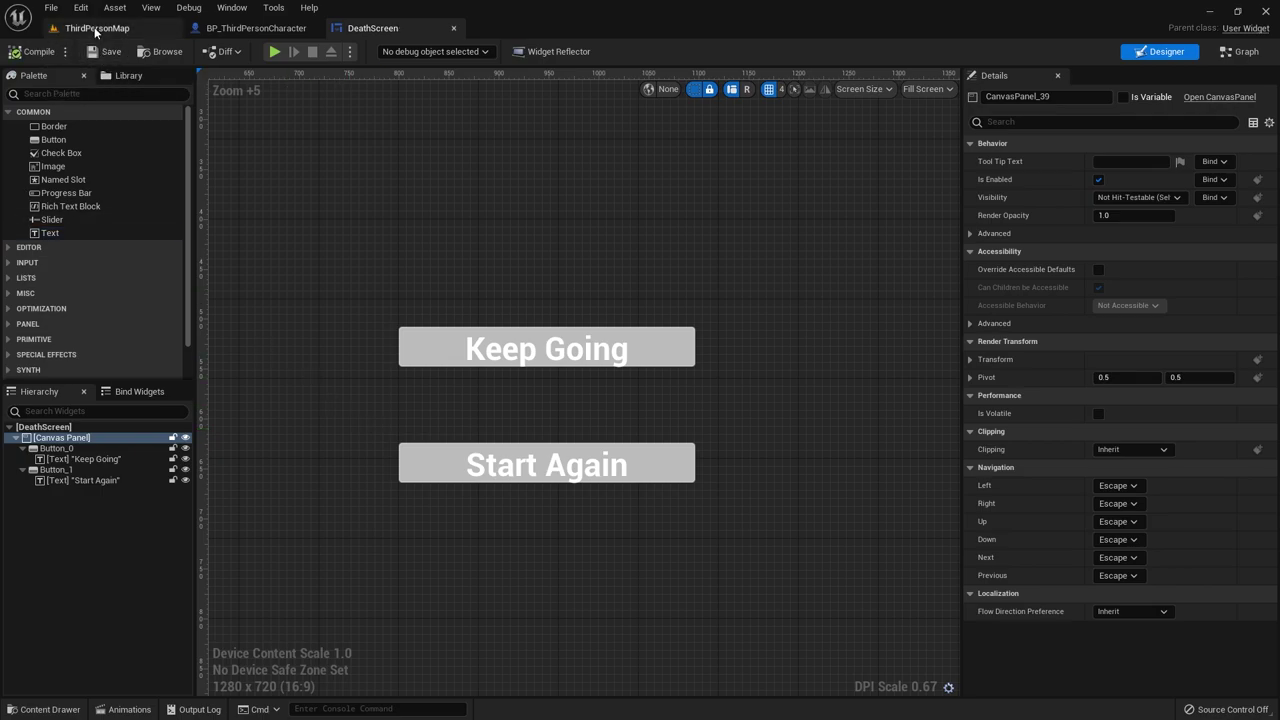
{"action": "scroll", "coordinate": [504, 504], "scroll_direction": "down", "scroll_amount": 3}
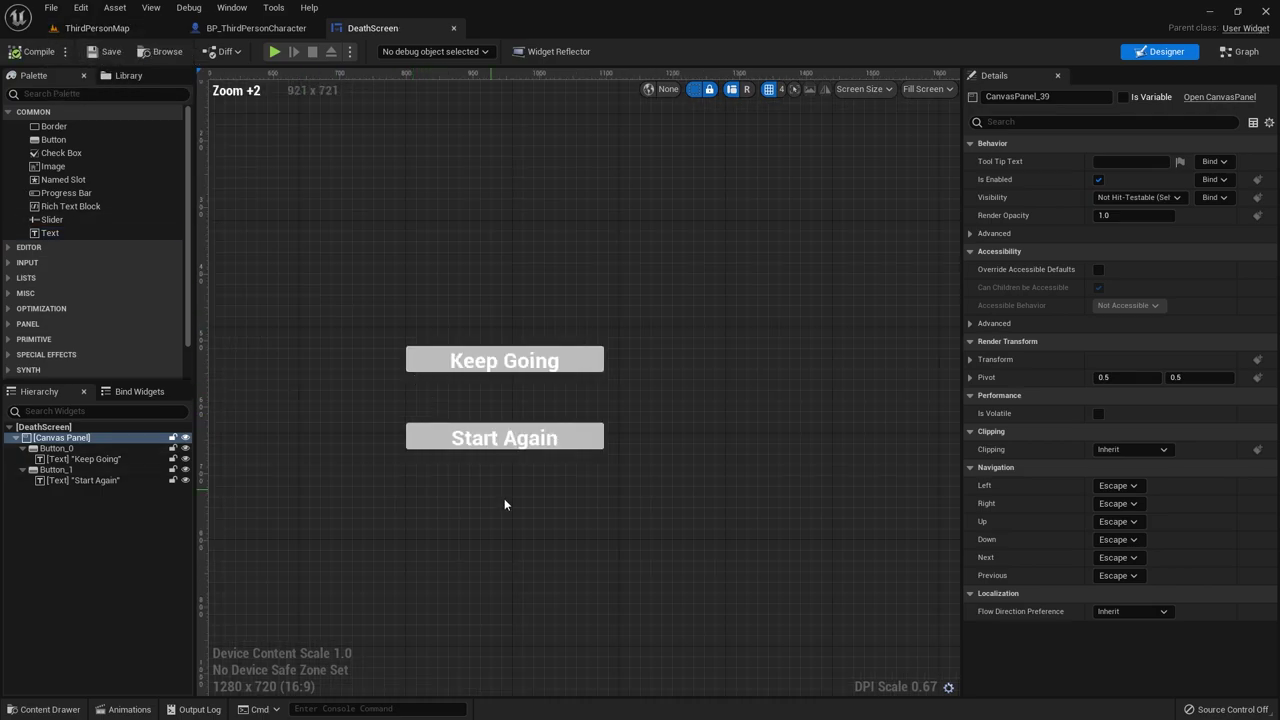
{"action": "scroll", "coordinate": [504, 504], "scroll_direction": "down", "scroll_amount": 4}
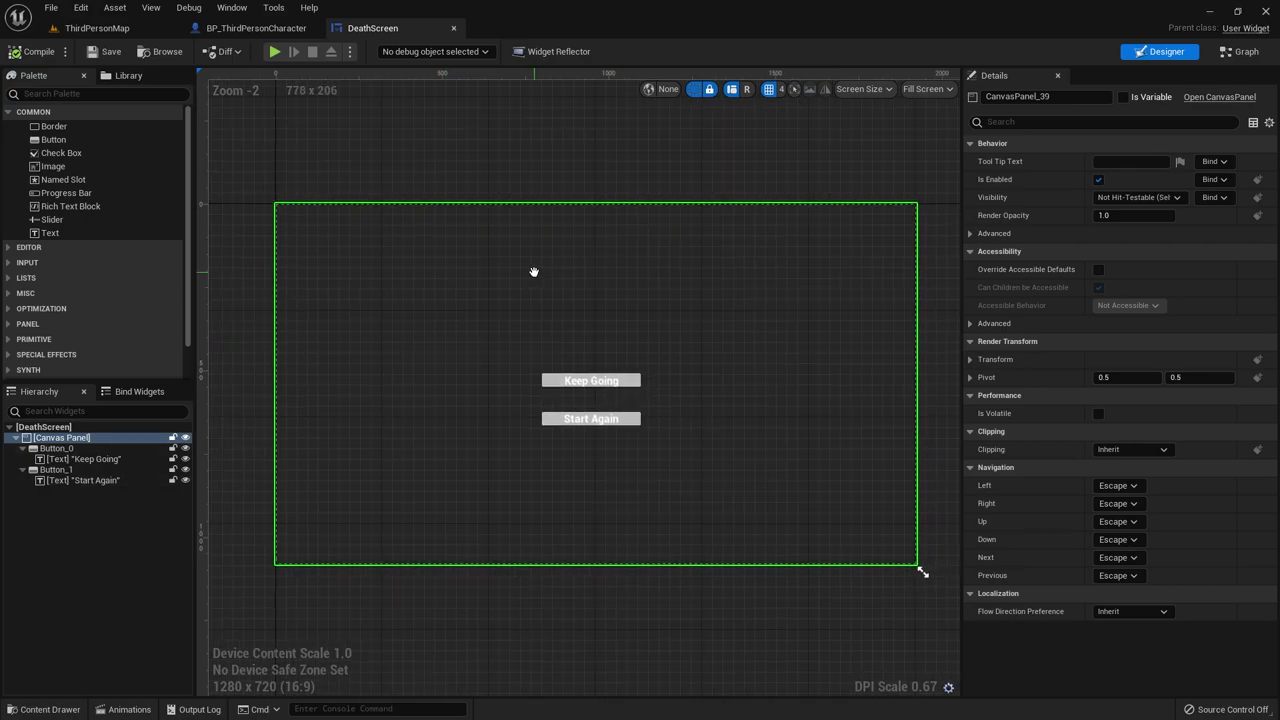
{"action": "left_click", "coordinate": [120, 28]}
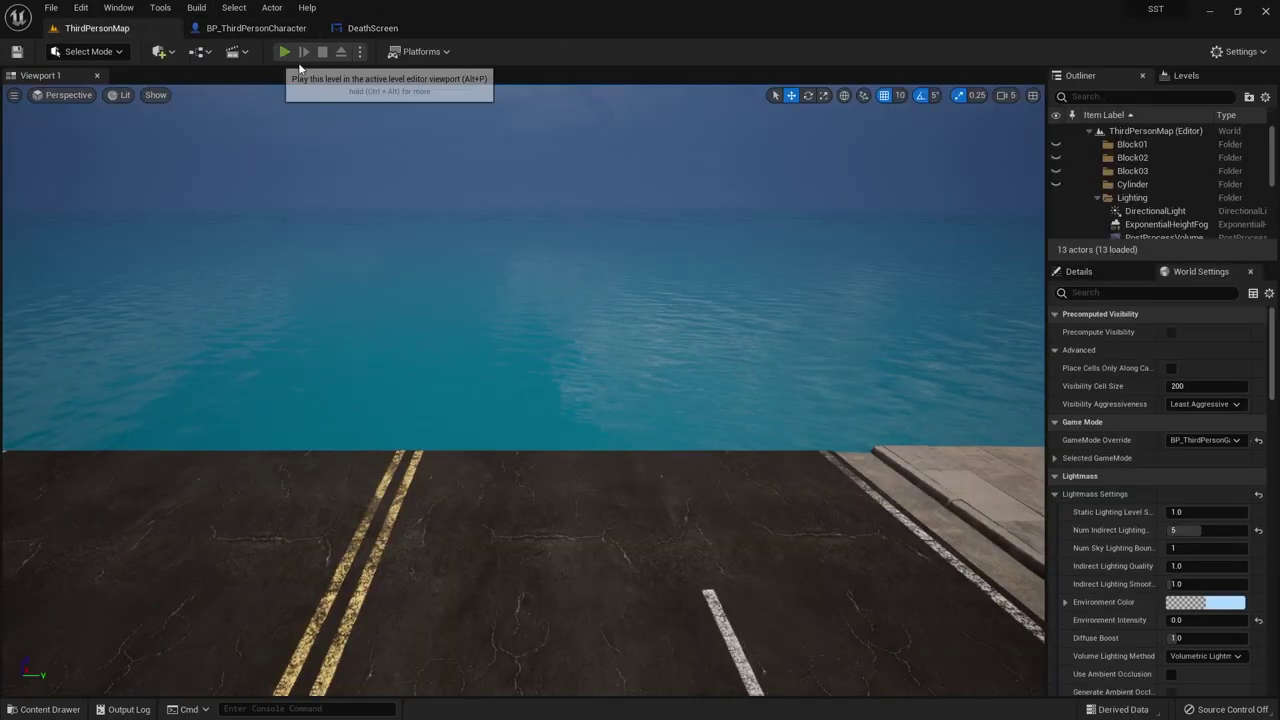
{"action": "key", "text": "alt+p"}
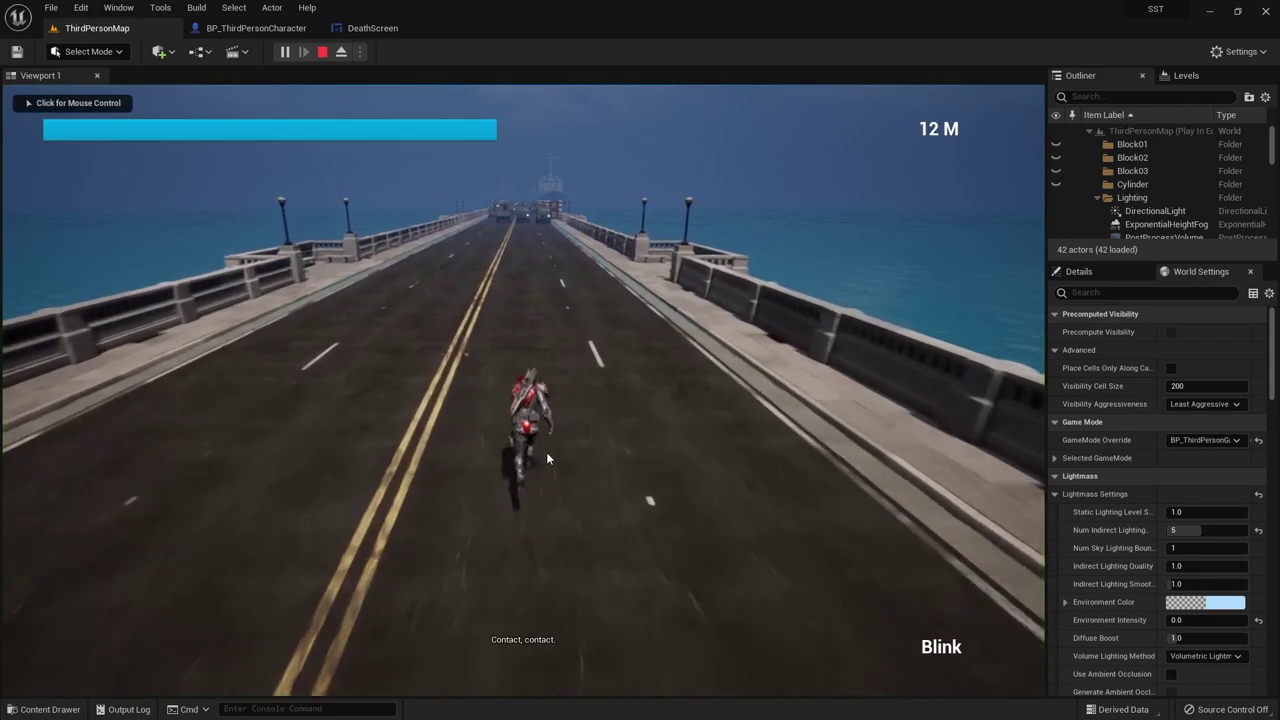
{"action": "key", "text": "Escape"}
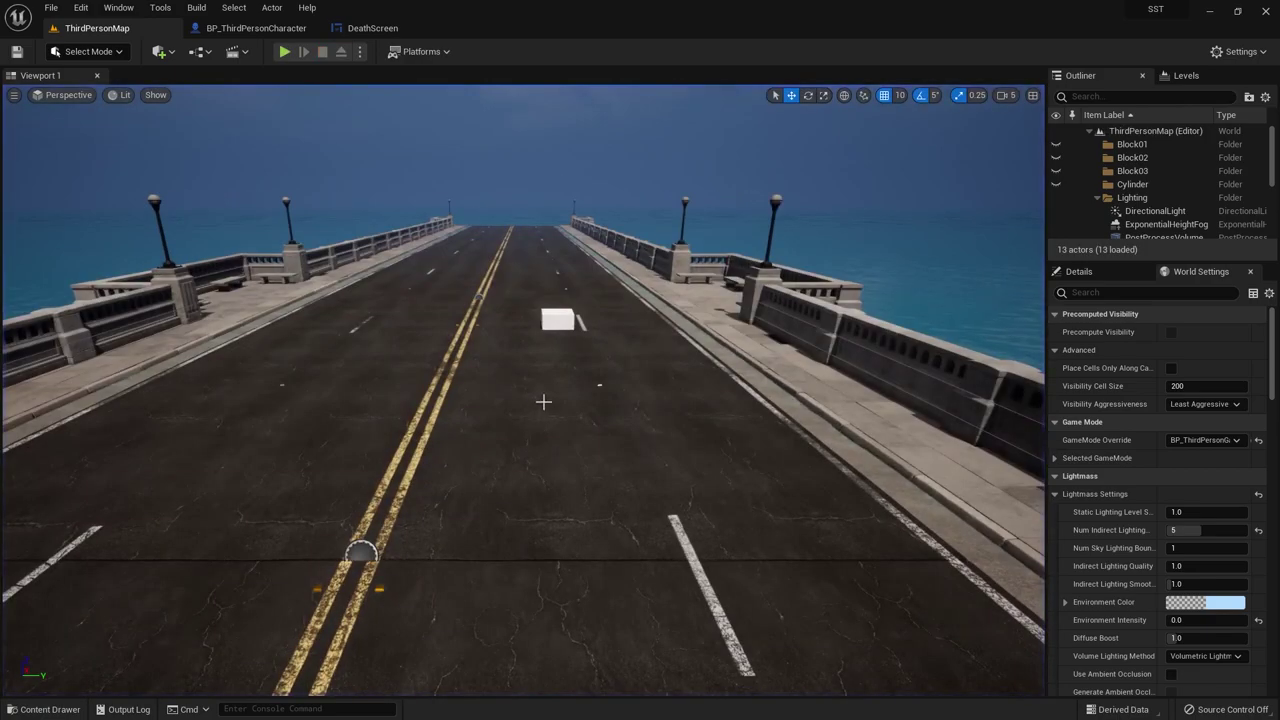
{"action": "left_click", "coordinate": [290, 28]}
Step: Add a Create Widget node wired after the Disable Movement node
{"action": "scroll", "coordinate": [323, 286], "scroll_direction": "down", "scroll_amount": 2}
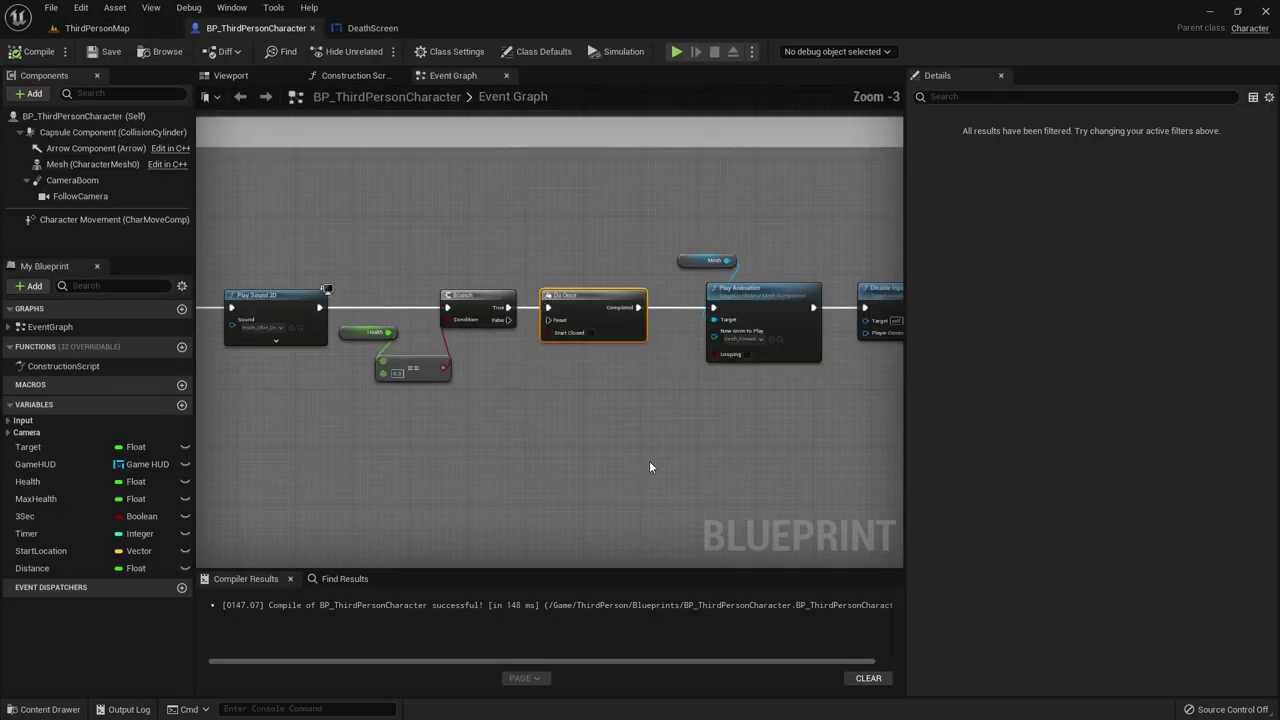
{"action": "scroll", "coordinate": [287, 471], "scroll_direction": "up", "scroll_amount": 2}
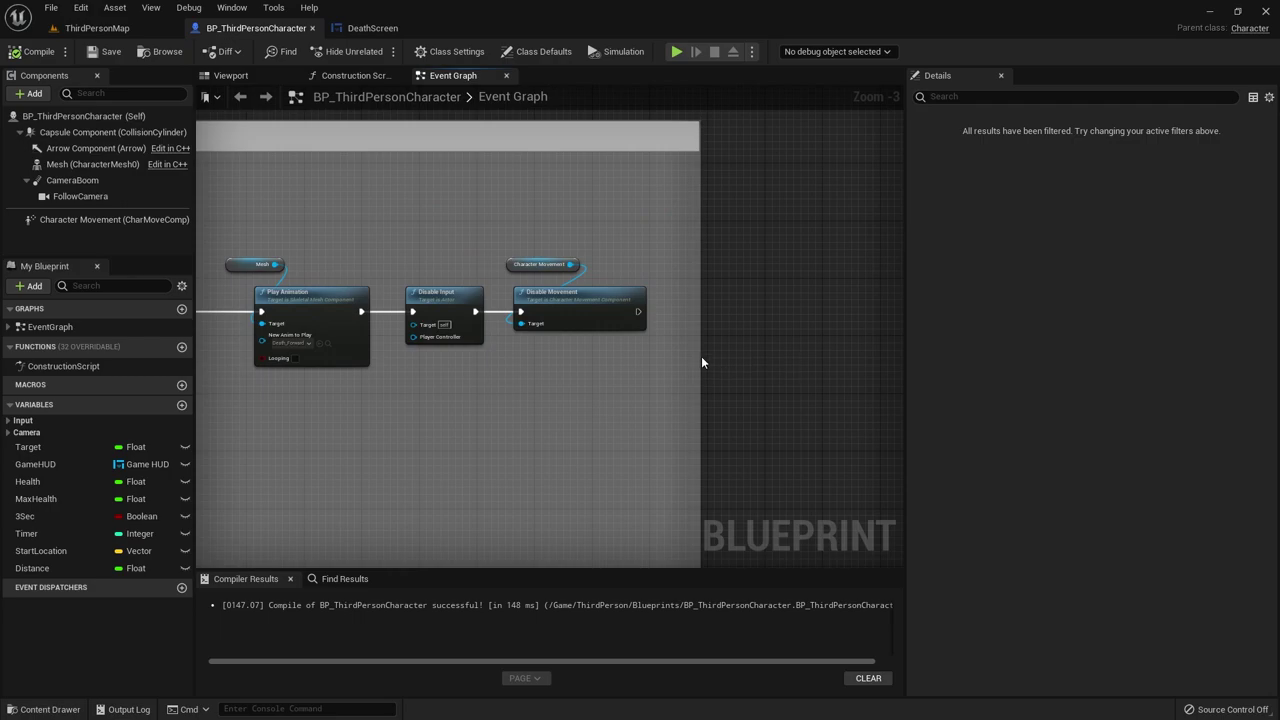
{"action": "scroll", "coordinate": [572, 422], "scroll_direction": "down", "scroll_amount": 1}
{"action": "right_click_drag", "start_coordinate": [572, 422], "coordinate": [379, 364]}
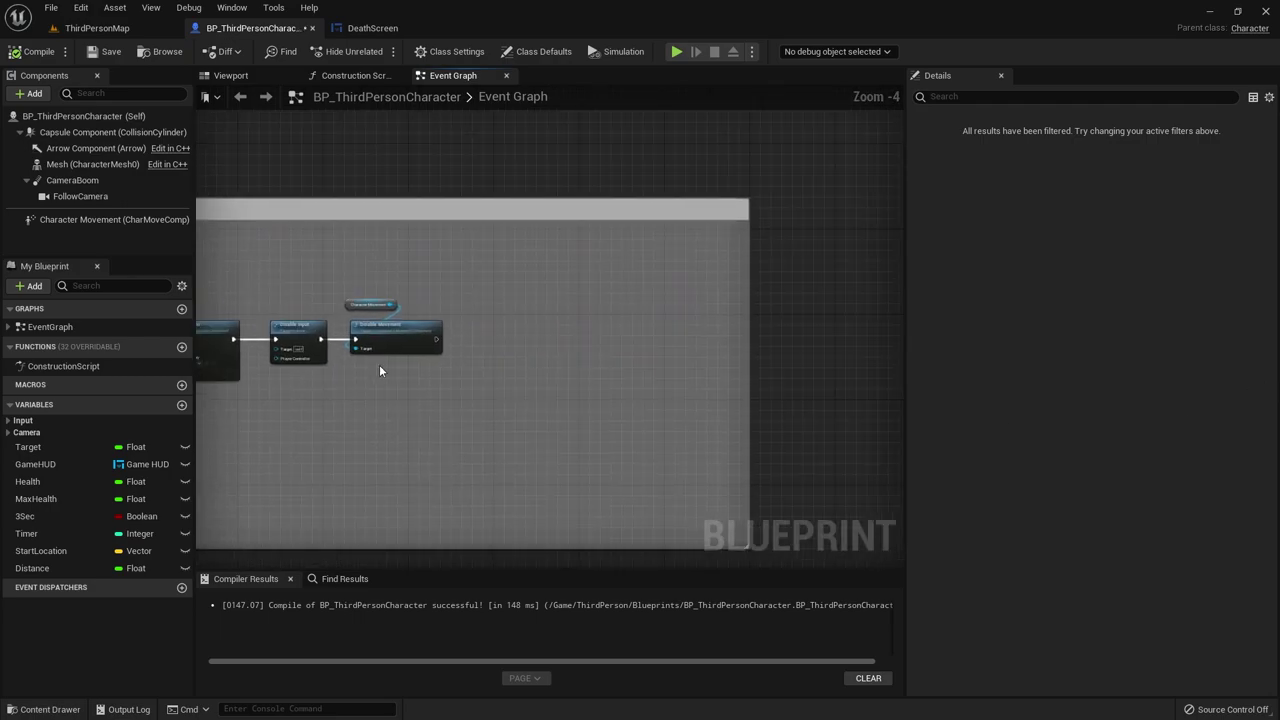
{"action": "scroll", "coordinate": [379, 364], "scroll_direction": "up", "scroll_amount": 3}
{"action": "scroll", "coordinate": [308, 365], "scroll_direction": "down", "scroll_amount": 2}
{"action": "left_click", "coordinate": [460, 370]}
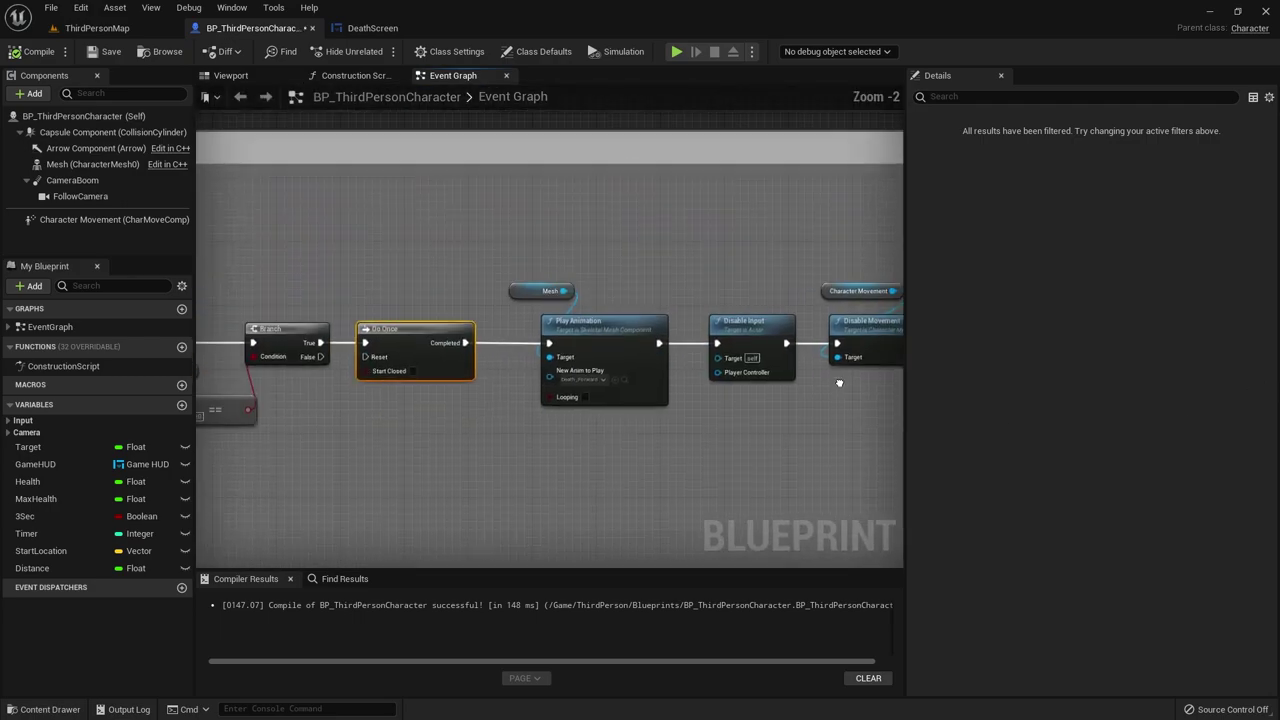
{"action": "mouse_move", "coordinate": [270, 383]}
{"action": "right_mouse_down"}
{"action": "mouse_move", "coordinate": [391, 397]}
{"action": "mouse_move", "coordinate": [200, 355]}
{"action": "right_mouse_up"}
{"action": "scroll", "coordinate": [600, 250], "scroll_direction": "up", "scroll_amount": 2}
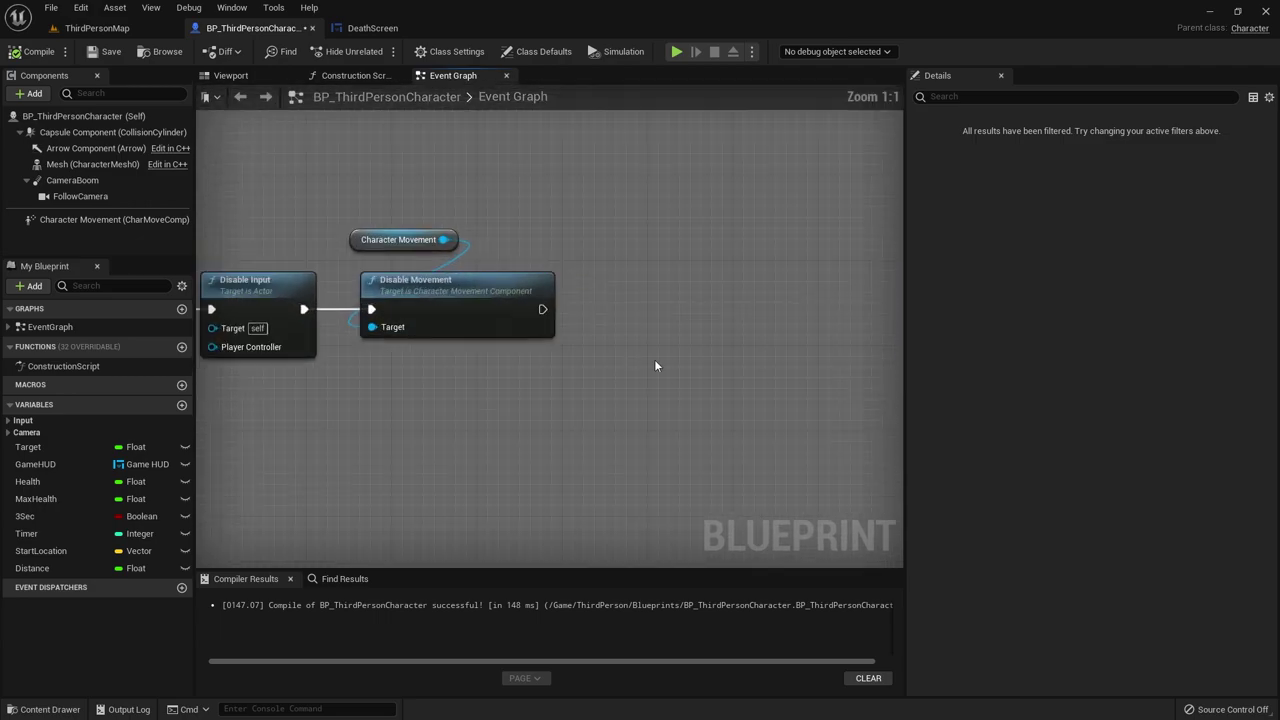
{"action": "right_click_drag", "start_coordinate": [654, 359], "coordinate": [450, 290]}
{"action": "mouse_move", "coordinate": [409, 291]}
{"action": "left_mouse_down"}
{"action": "mouse_move", "coordinate": [587, 300]}
{"action": "mouse_move", "coordinate": [582, 290]}
{"action": "left_mouse_up"}
{"action": "type", "text": "cre"}
{"action": "type", "text": "ate"}
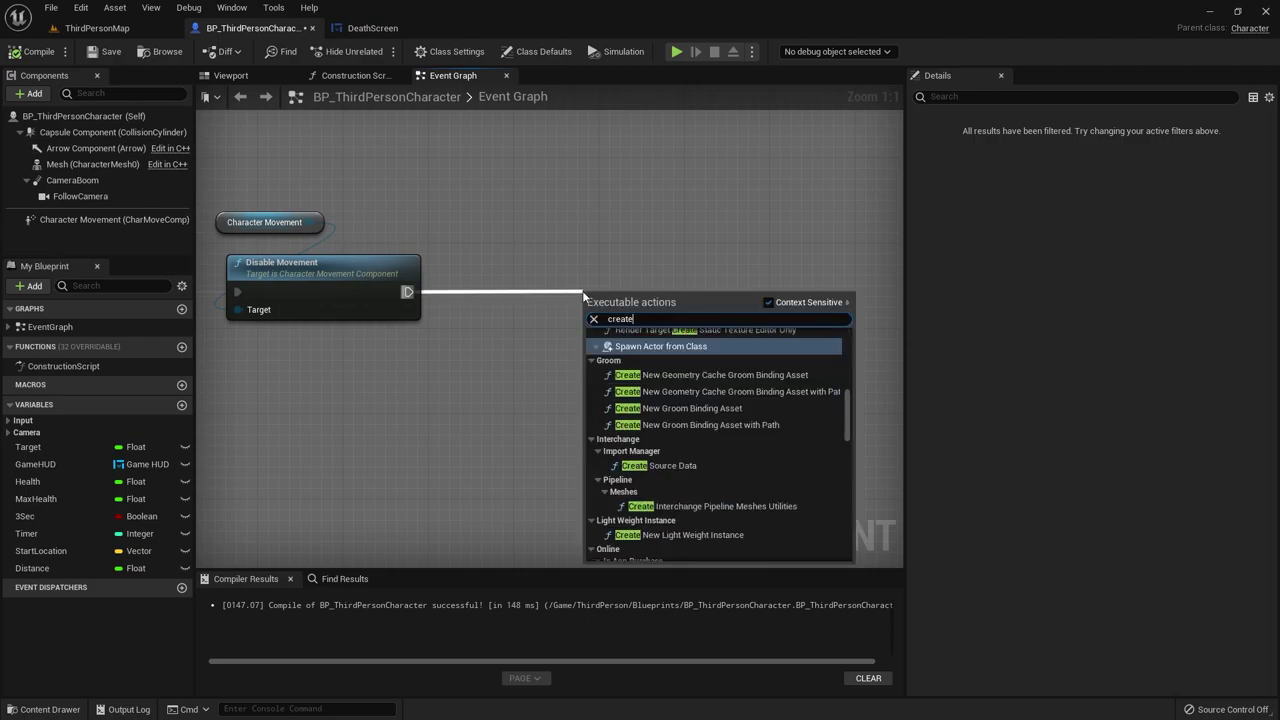
{"action": "type", "text": " wid"}
{"action": "key", "text": "Return"}
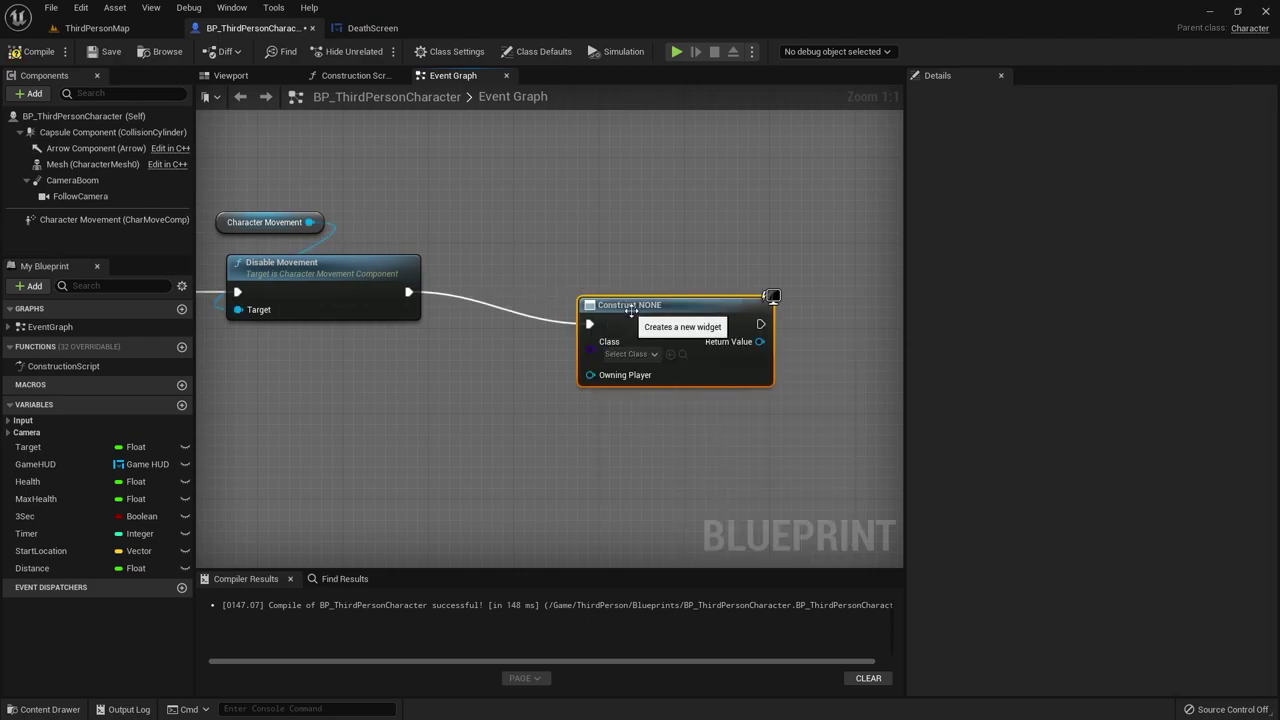
Step: Set the Create Widget node's class to DeathScreen
{"action": "left_click_drag", "start_coordinate": [631, 310], "coordinate": [535, 278]}
{"action": "left_click", "coordinate": [535, 322]}
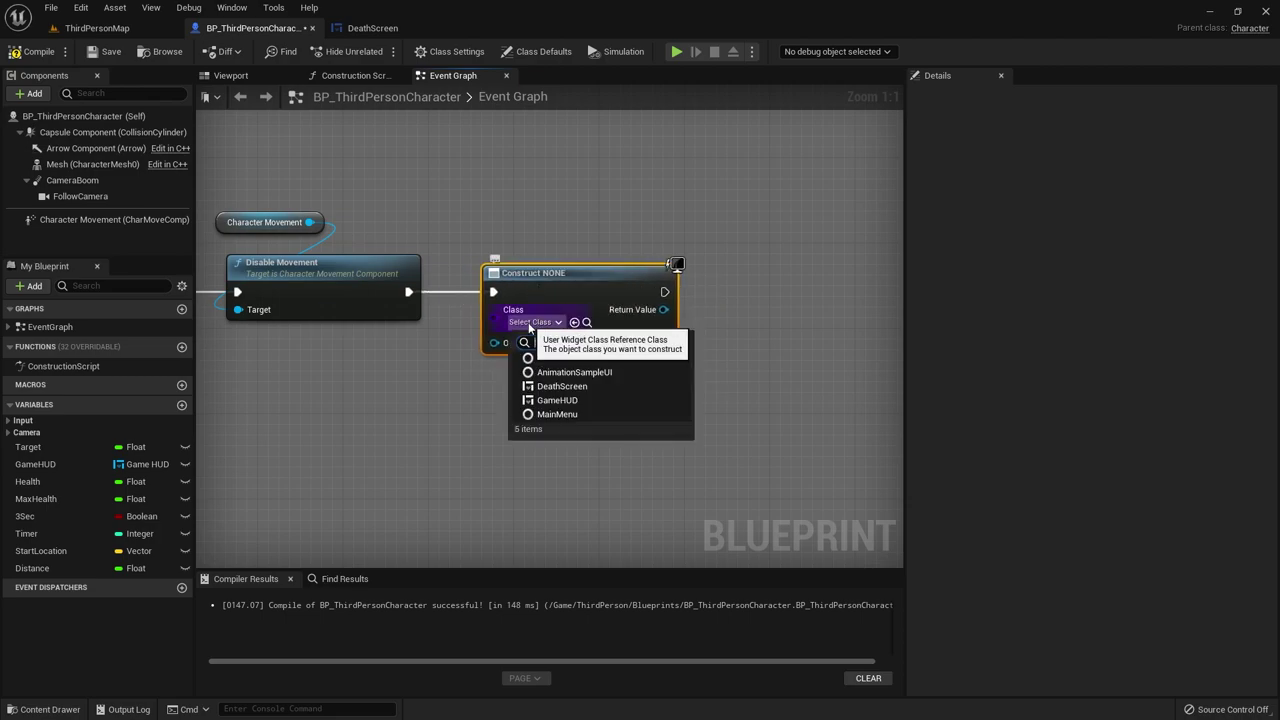
{"action": "type", "text": "dea"}
{"action": "left_click", "coordinate": [595, 372]}
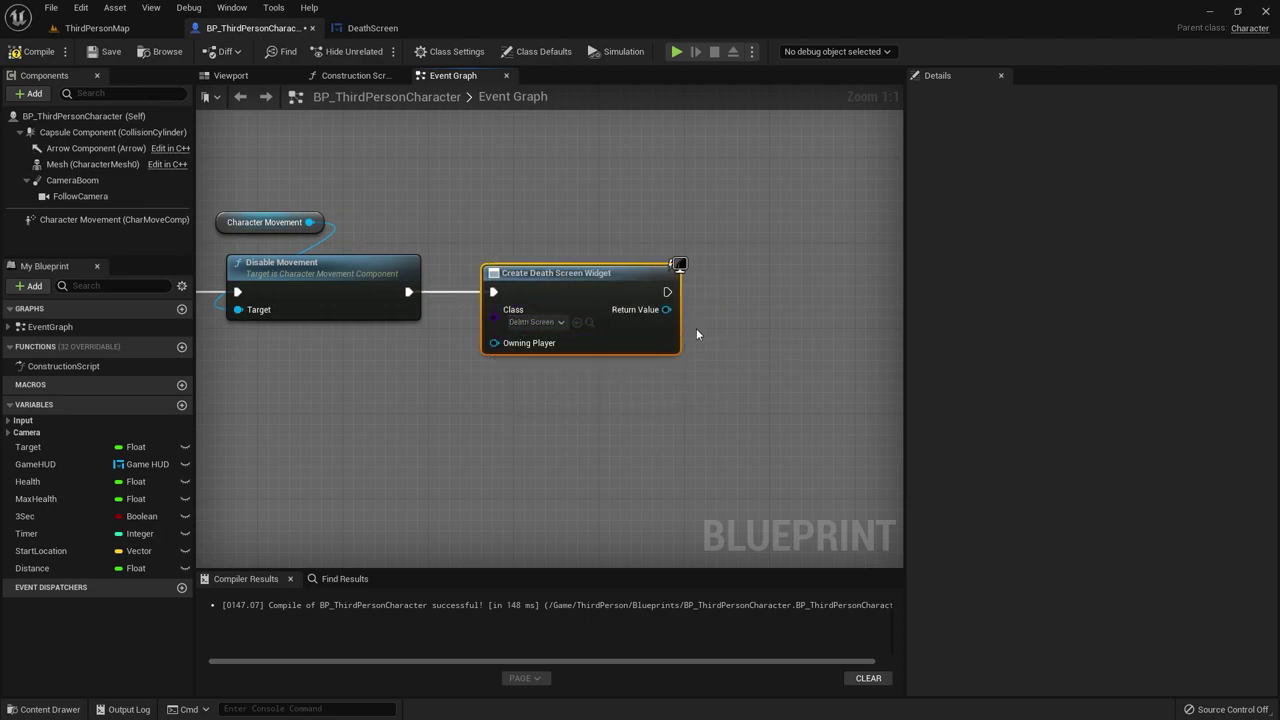
Step: Add an Add to Viewport node fed by the created DeathScreen widget
{"action": "right_click_drag", "start_coordinate": [696, 328], "coordinate": [547, 318]}
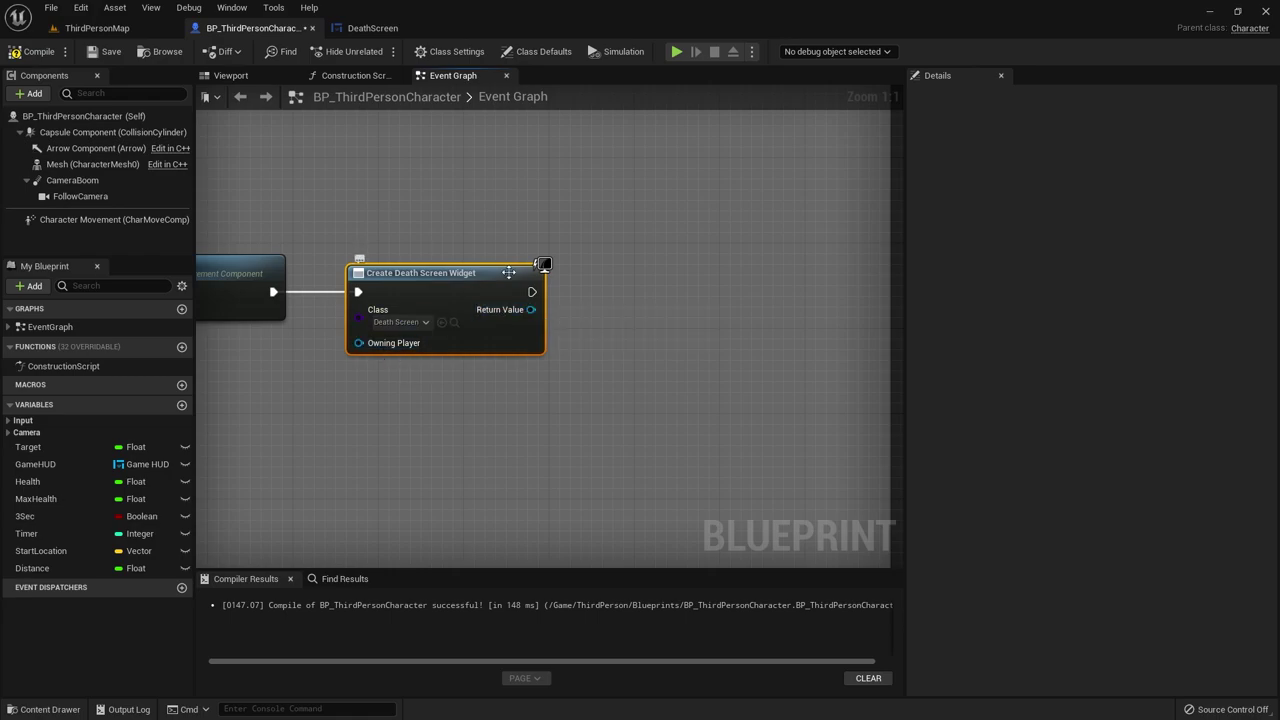
{"action": "left_click_drag", "start_coordinate": [527, 309], "coordinate": [653, 304]}
{"action": "type", "text": "ad"}
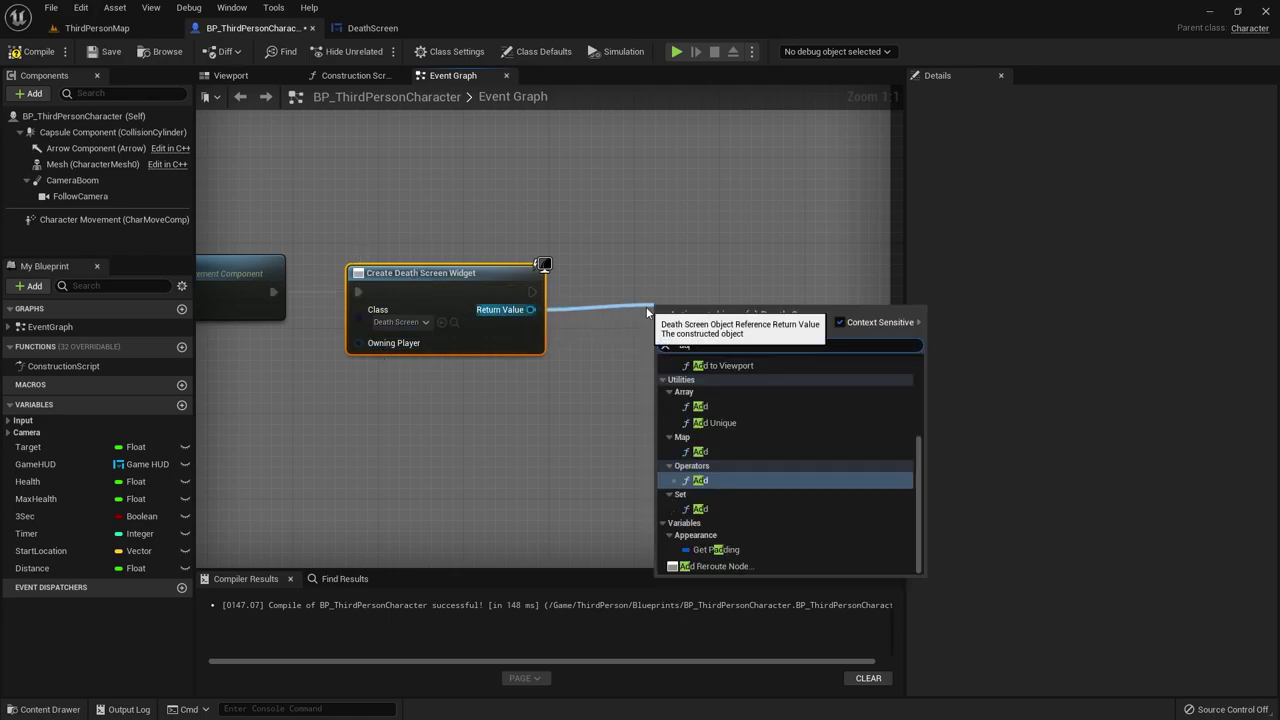
{"action": "type", "text": "d to"}
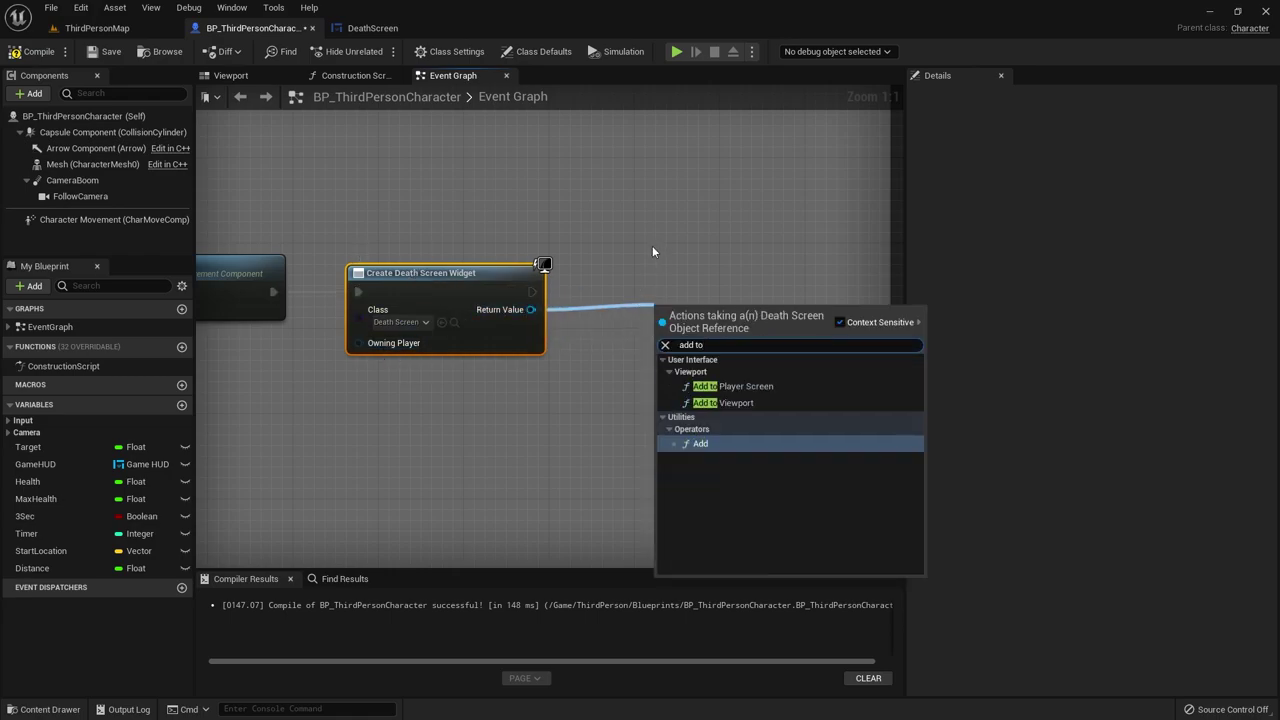
{"action": "type", "text": " v"}
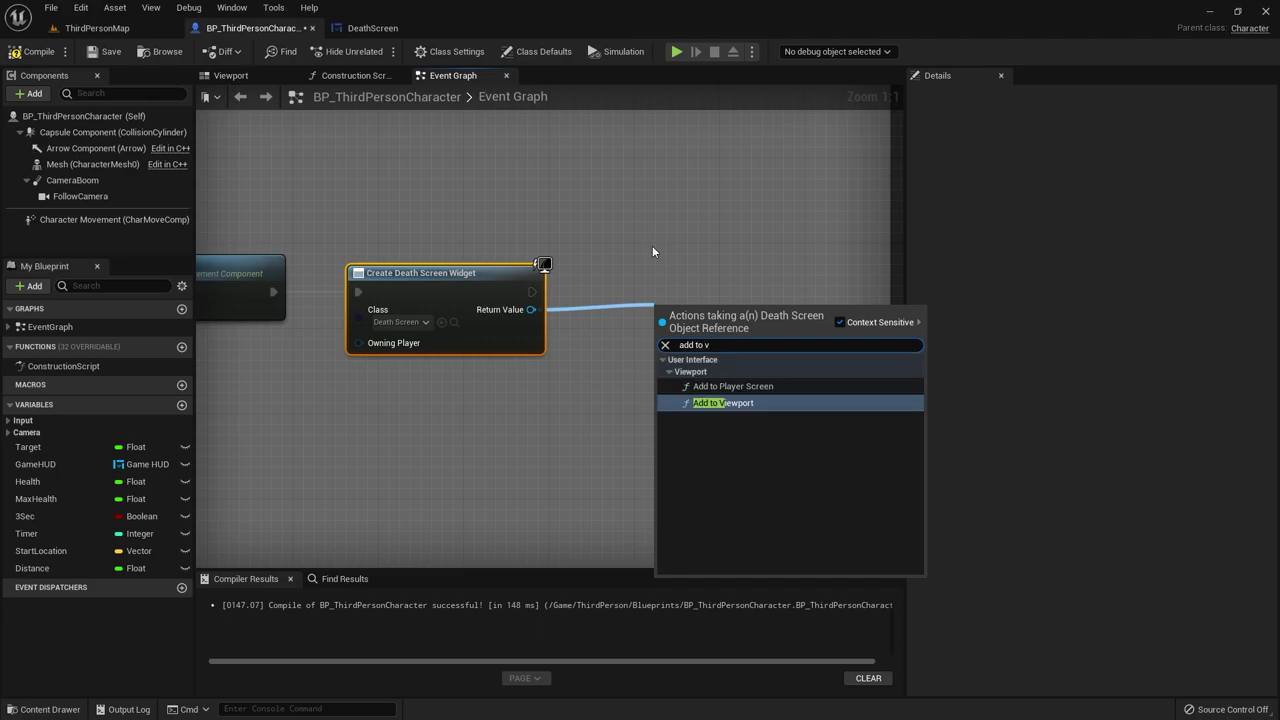
{"action": "type", "text": "ie"}
{"action": "left_click", "coordinate": [728, 403]}
{"action": "left_click_drag", "start_coordinate": [723, 366], "coordinate": [654, 317]}
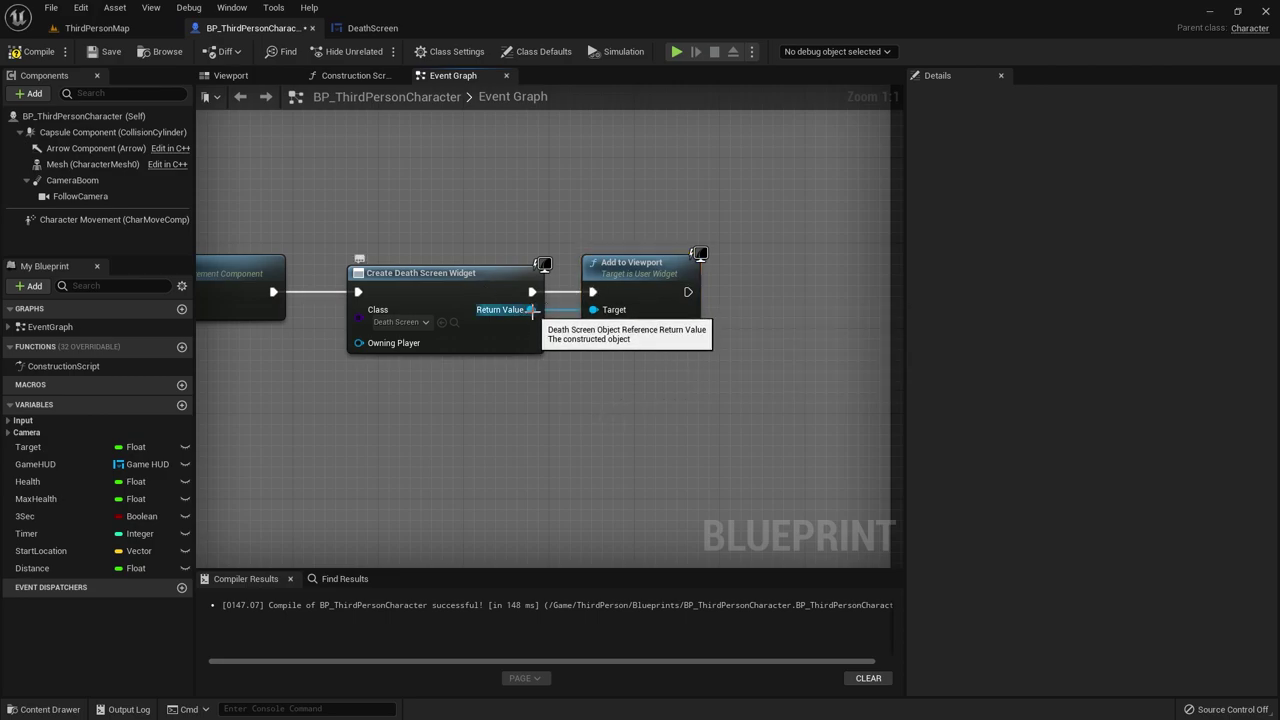
Step: Look over the Create Game HUD Widget nodes, then return to ThirdPersonMap
{"action": "scroll", "coordinate": [423, 390], "scroll_direction": "down", "scroll_amount": 7}
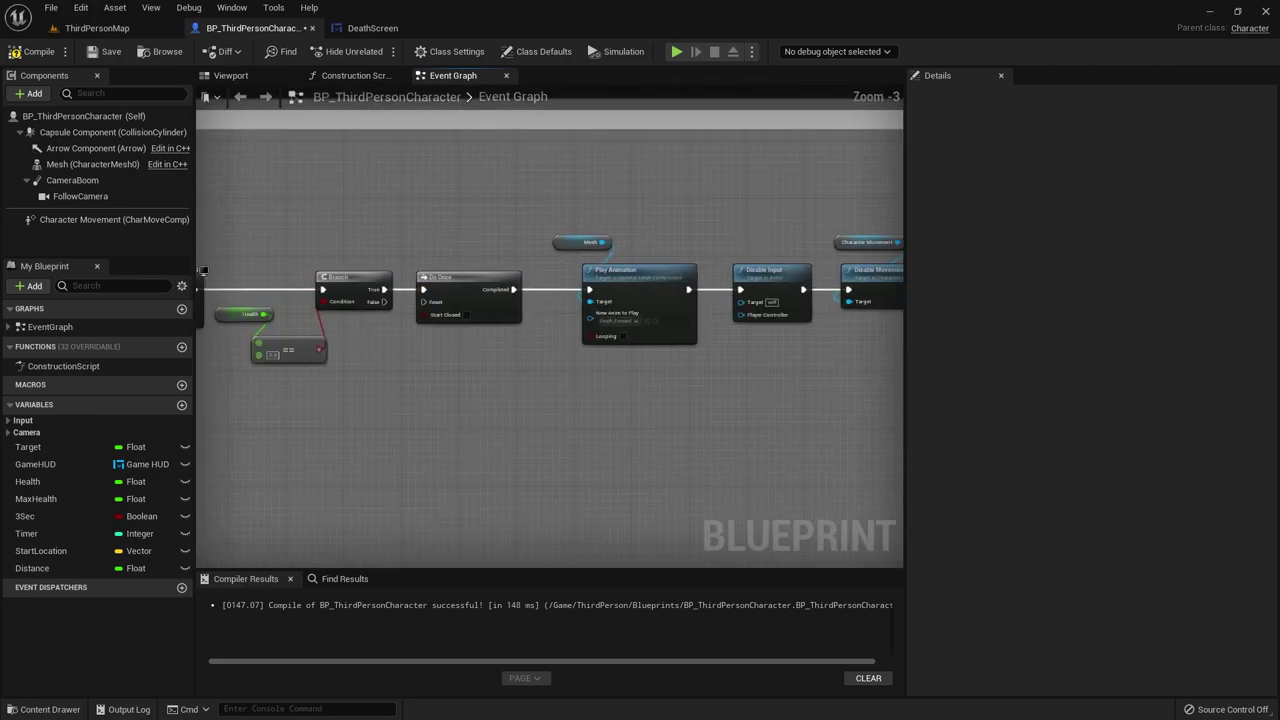
{"action": "scroll", "coordinate": [378, 207], "scroll_direction": "up", "scroll_amount": 6}
{"action": "right_click_drag", "start_coordinate": [508, 359], "coordinate": [409, 390]}
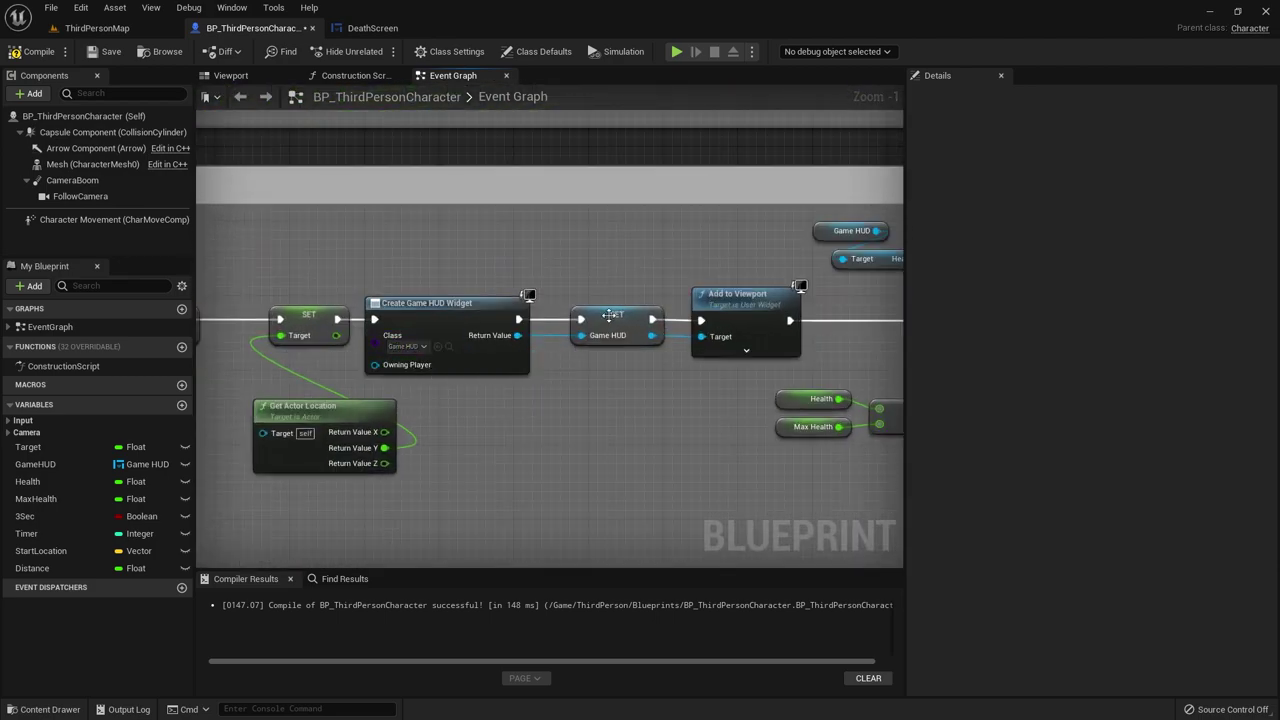
{"action": "scroll", "coordinate": [729, 464], "scroll_direction": "down", "scroll_amount": 3}
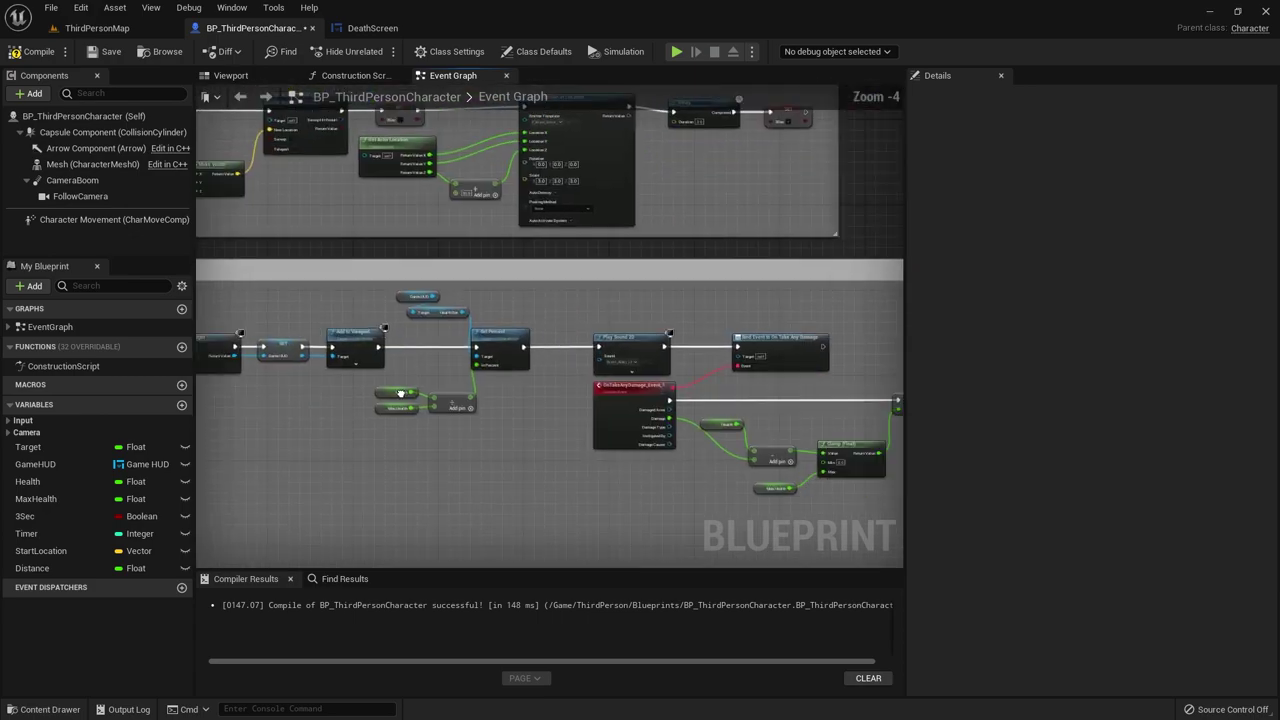
{"action": "right_click_drag", "start_coordinate": [729, 464], "coordinate": [700, 480]}
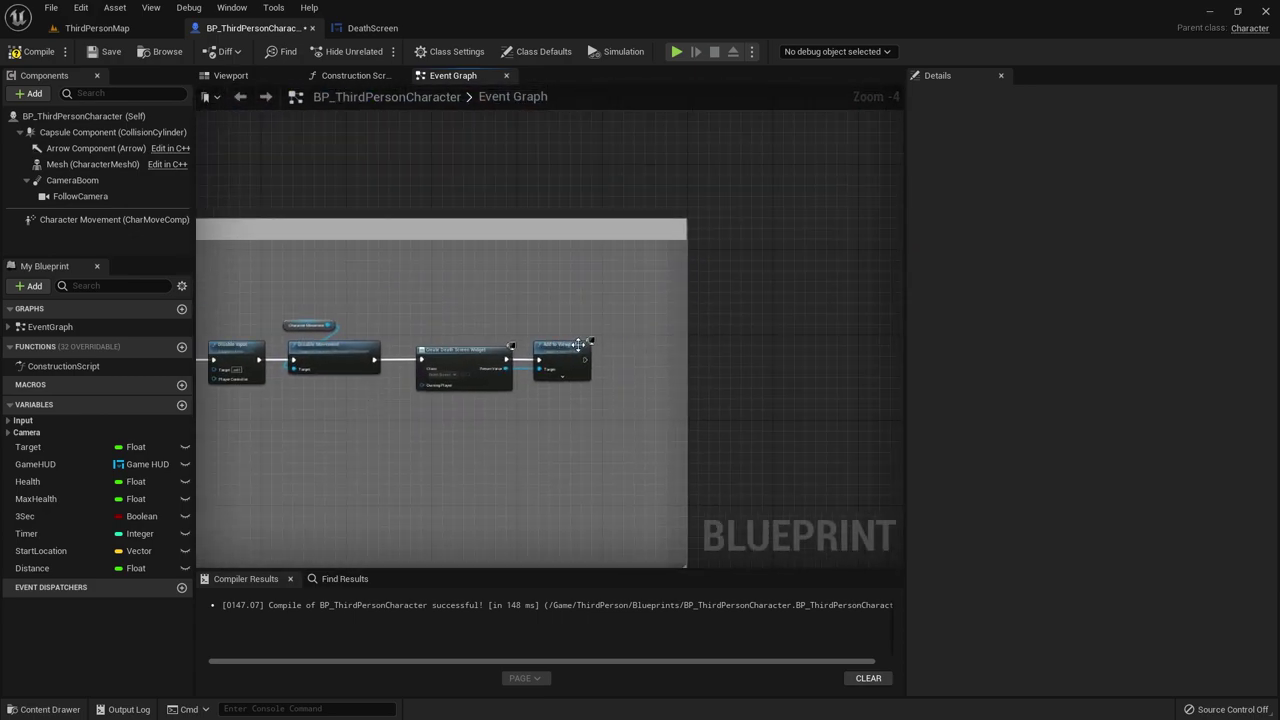
{"action": "scroll", "coordinate": [491, 463], "scroll_direction": "up", "scroll_amount": 4}
{"action": "right_click_drag", "start_coordinate": [491, 463], "coordinate": [605, 434]}
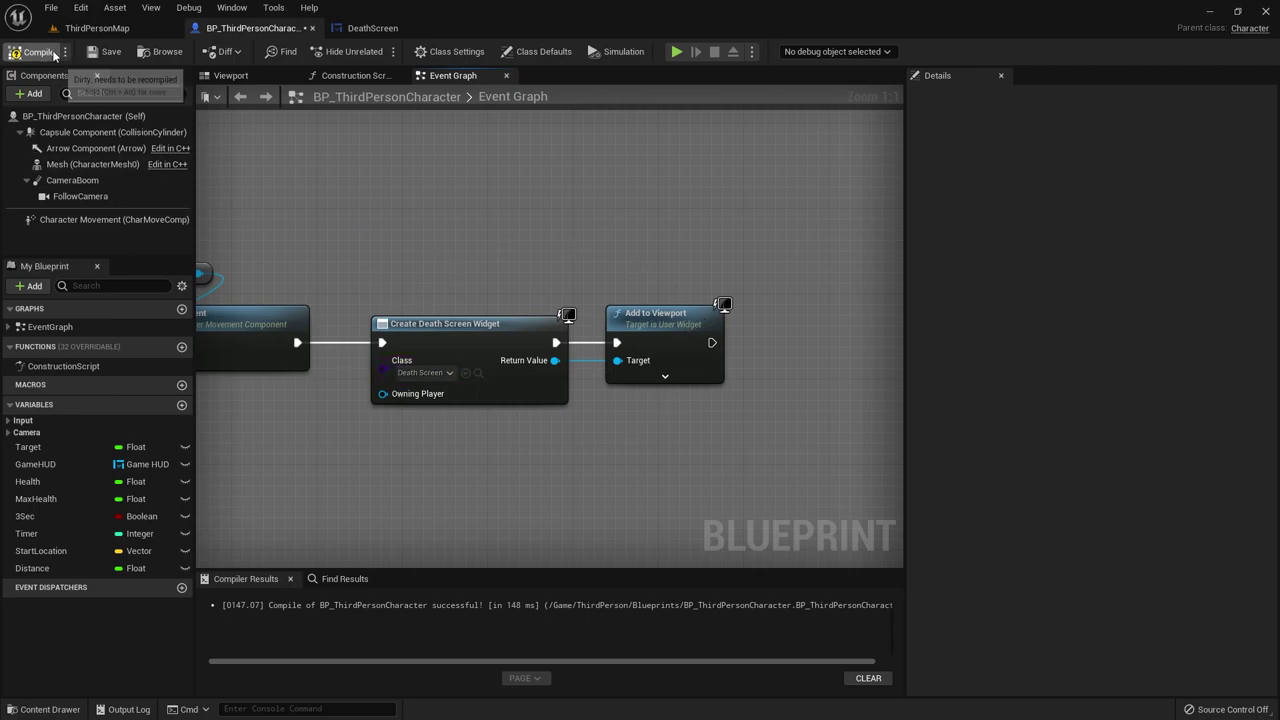
{"action": "left_click", "coordinate": [97, 28]}
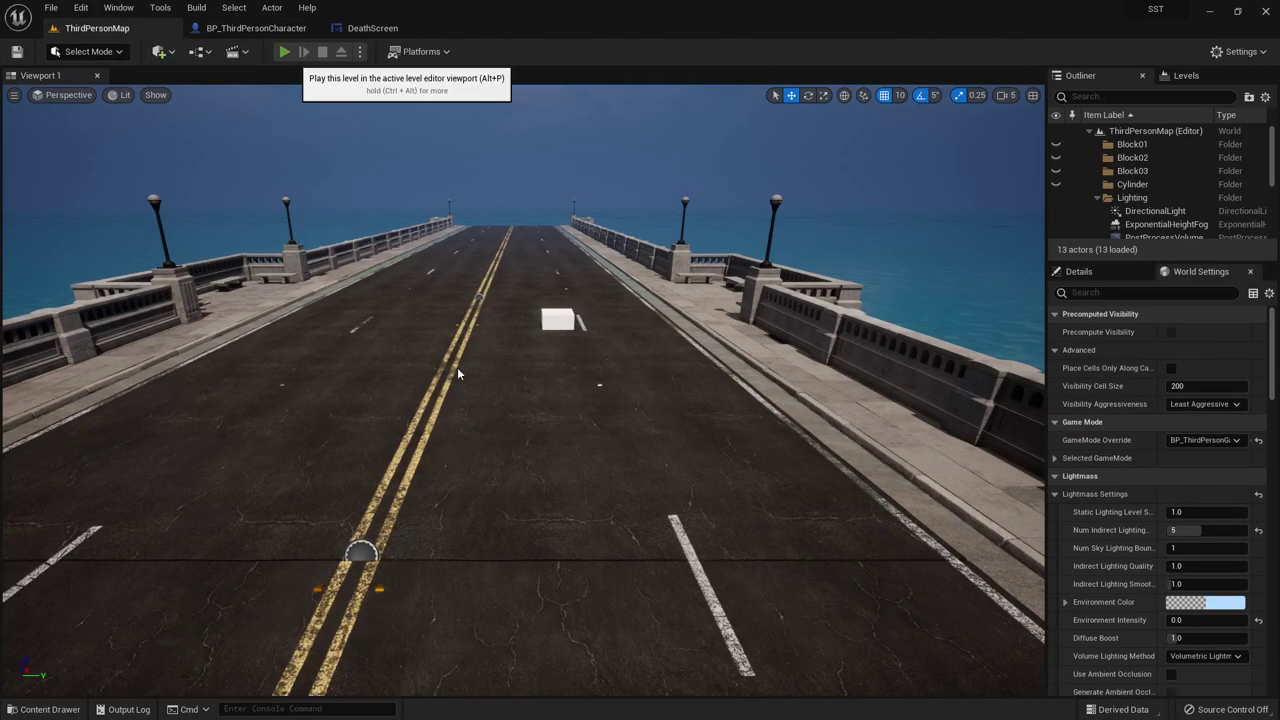
Step: Play until the character dies and the Keep Going / Start Again screen appears, then stop
{"action": "key", "text": "alt+p"}
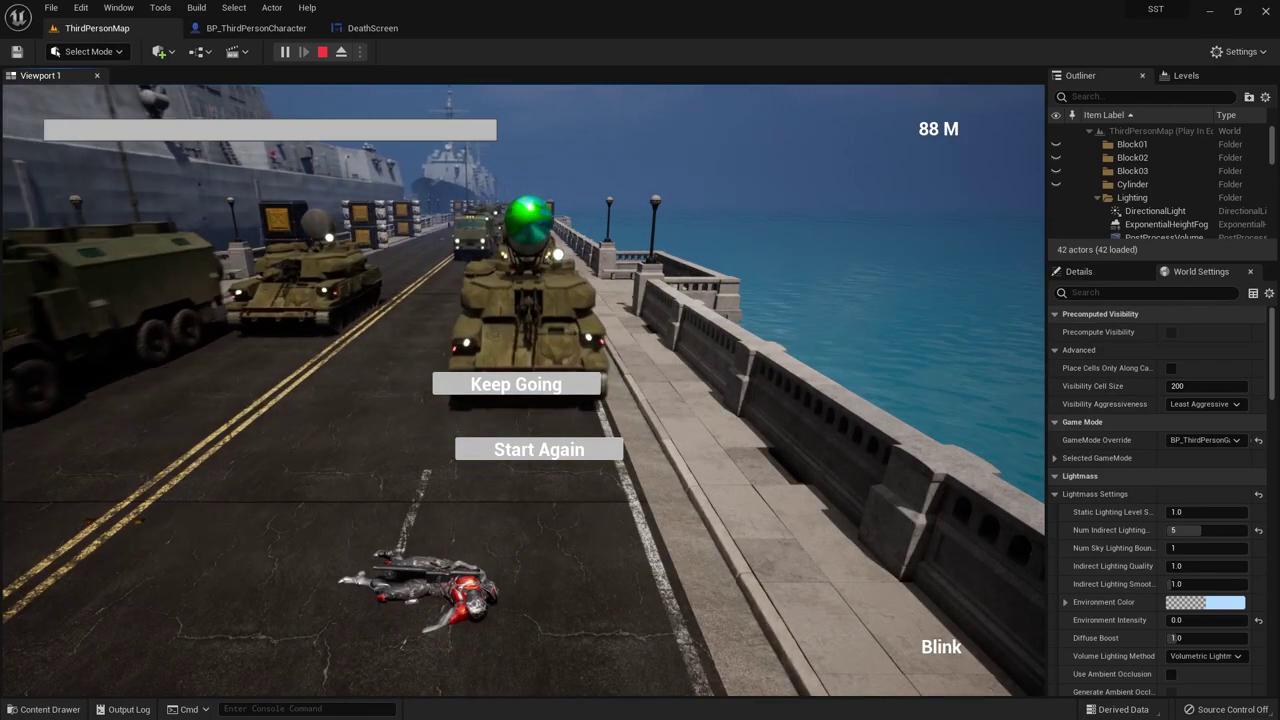
{"action": "key", "text": "Escape"}
Step: In DeathScreen, anchor the Start Again button to the centre, then select Keep Going
{"action": "left_click", "coordinate": [372, 28]}
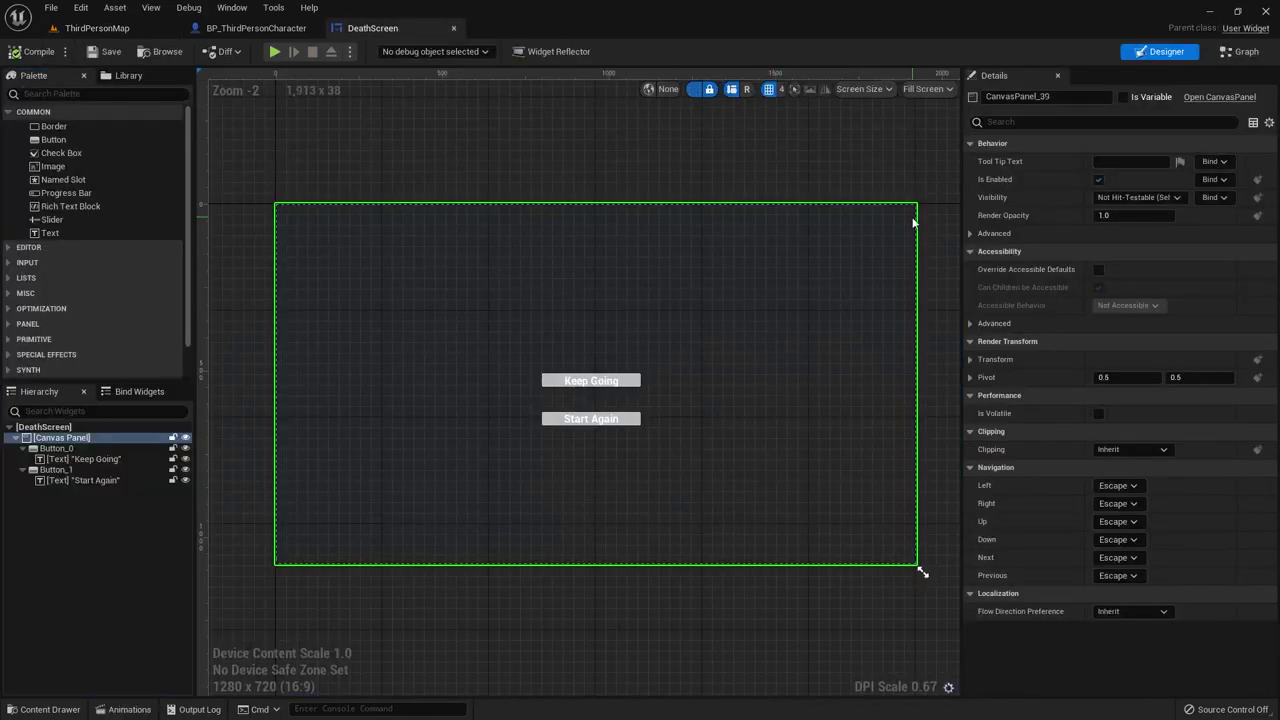
{"action": "left_click", "coordinate": [634, 422]}
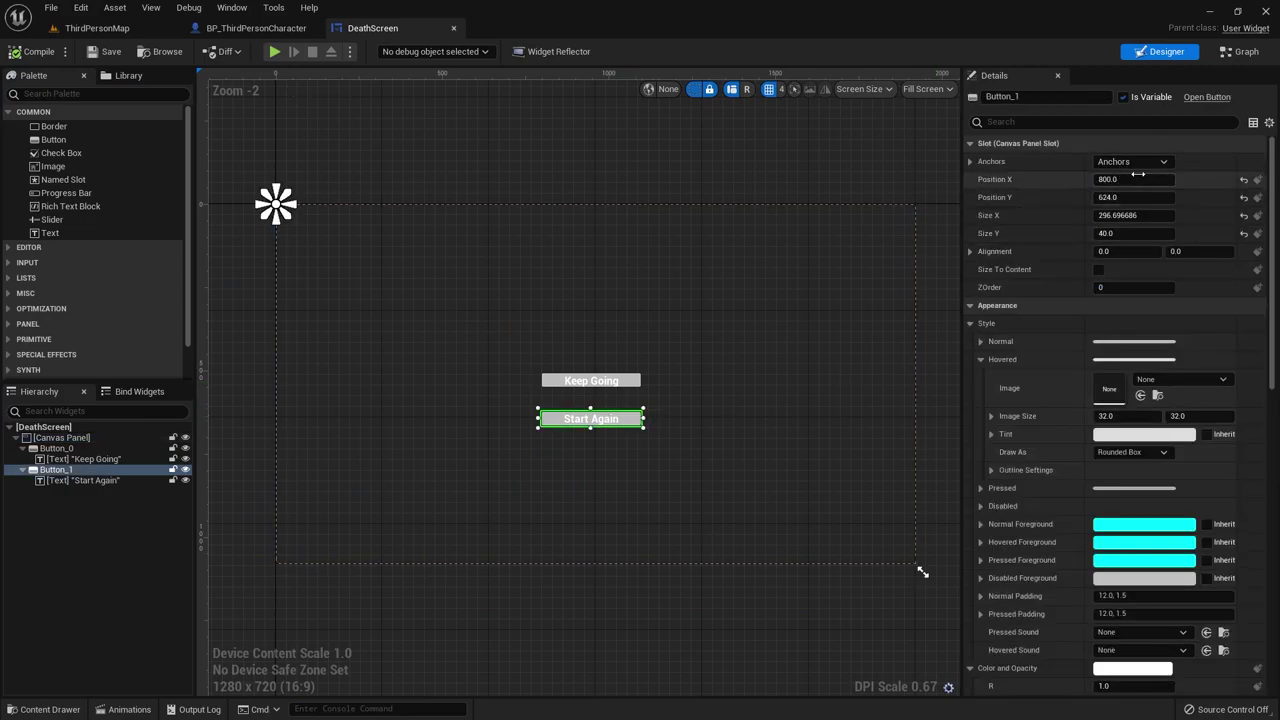
{"action": "left_click", "coordinate": [1132, 162]}
{"action": "left_click", "coordinate": [1162, 245]}
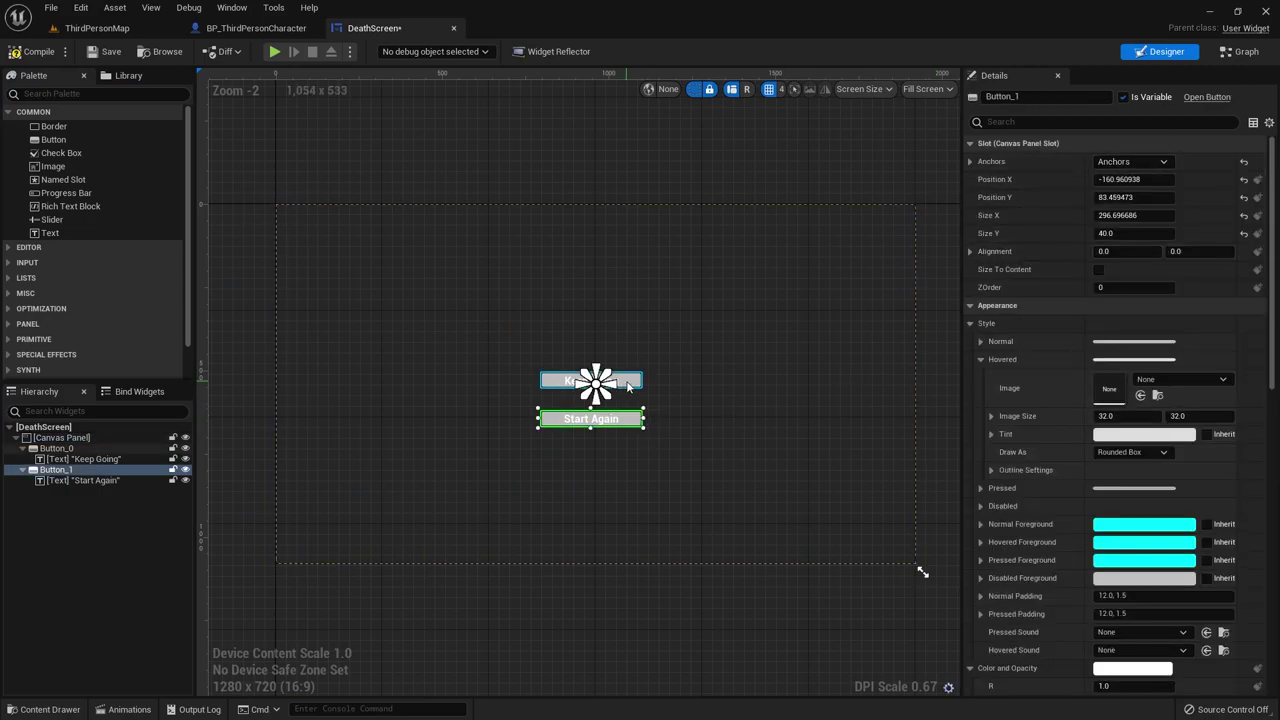
{"action": "left_click", "coordinate": [628, 386]}
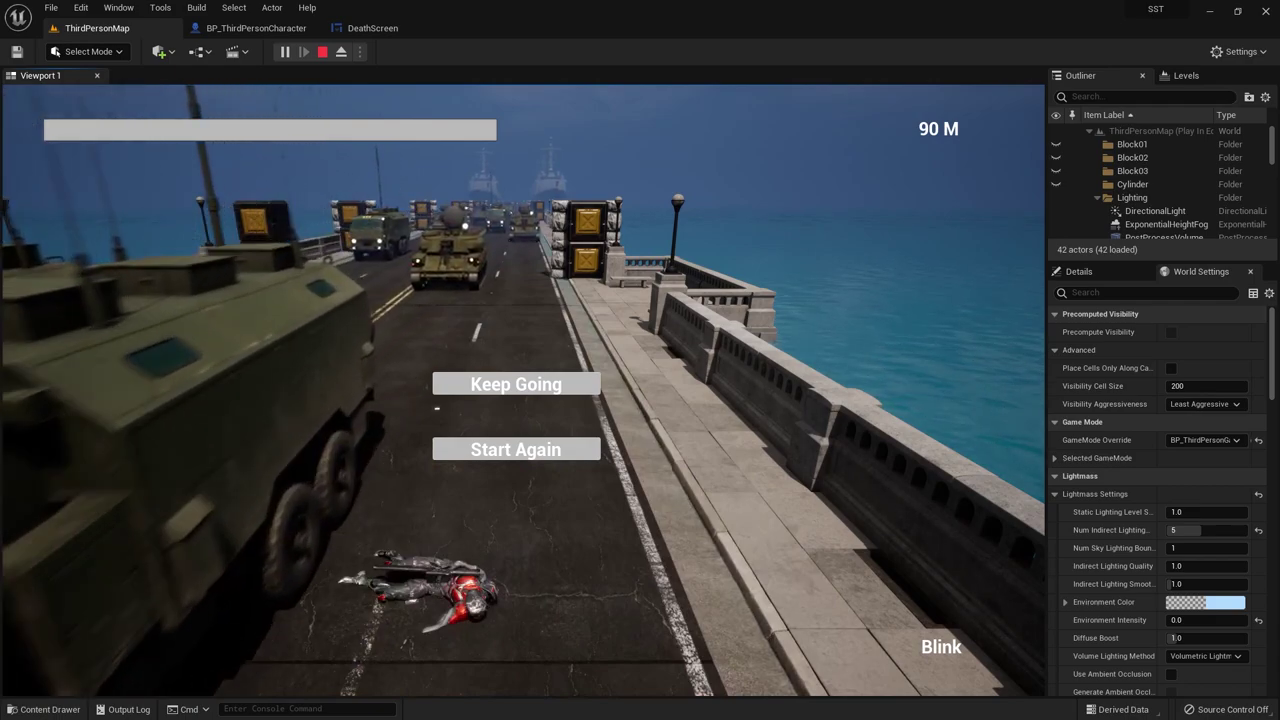
Step: Release the mouse with Shift+F1, stop the play session, and return to BP_ThirdPersonCharacter
{"action": "key", "text": "shift+F1"}
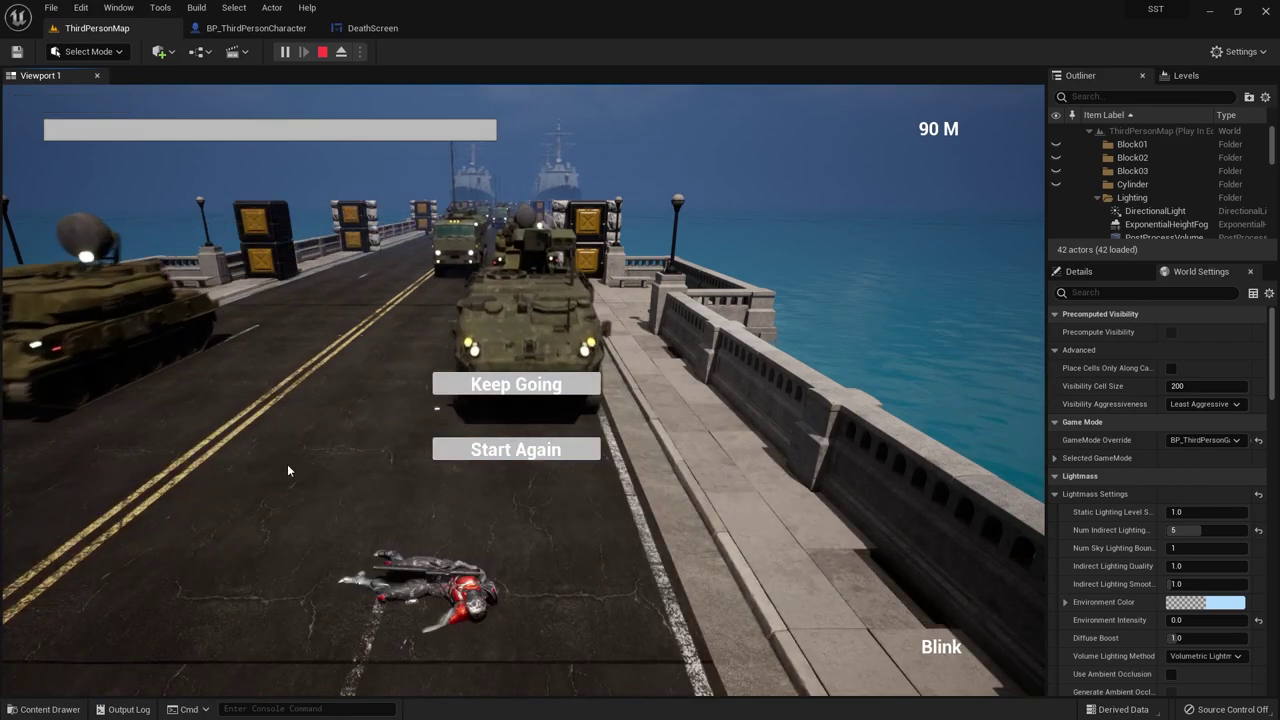
{"action": "key", "text": "Escape"}
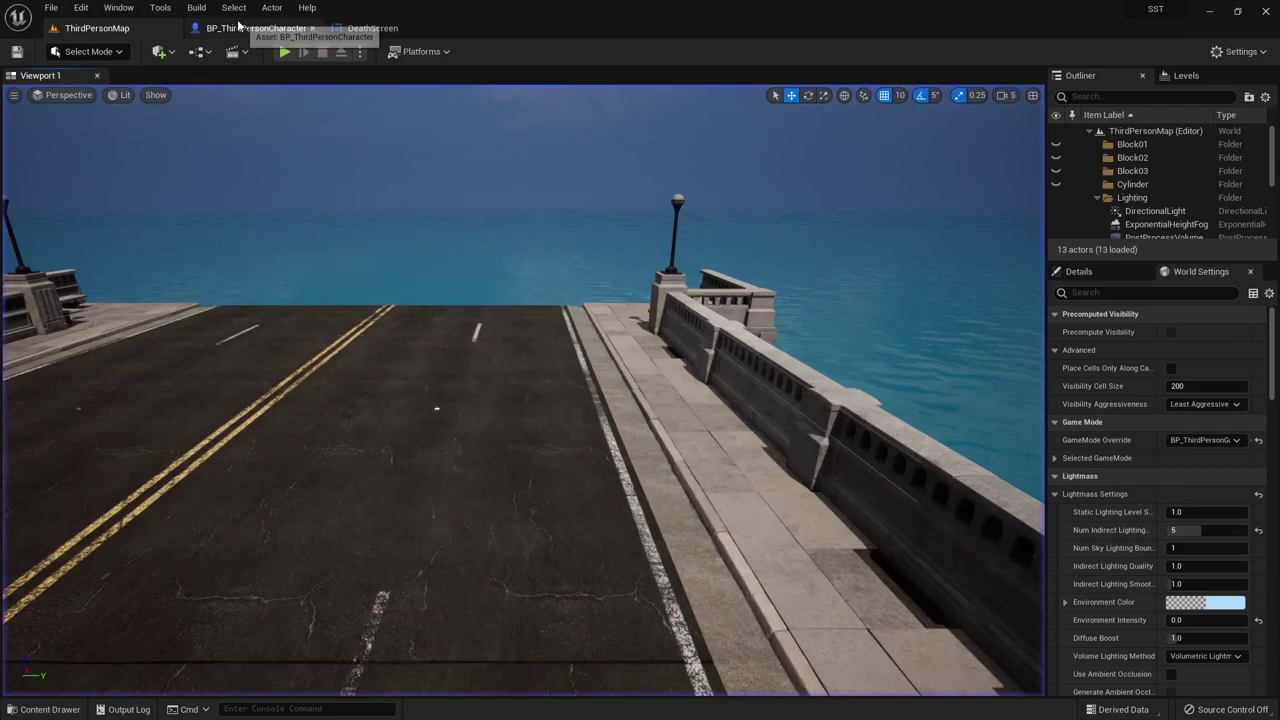
{"action": "left_click", "coordinate": [236, 28]}
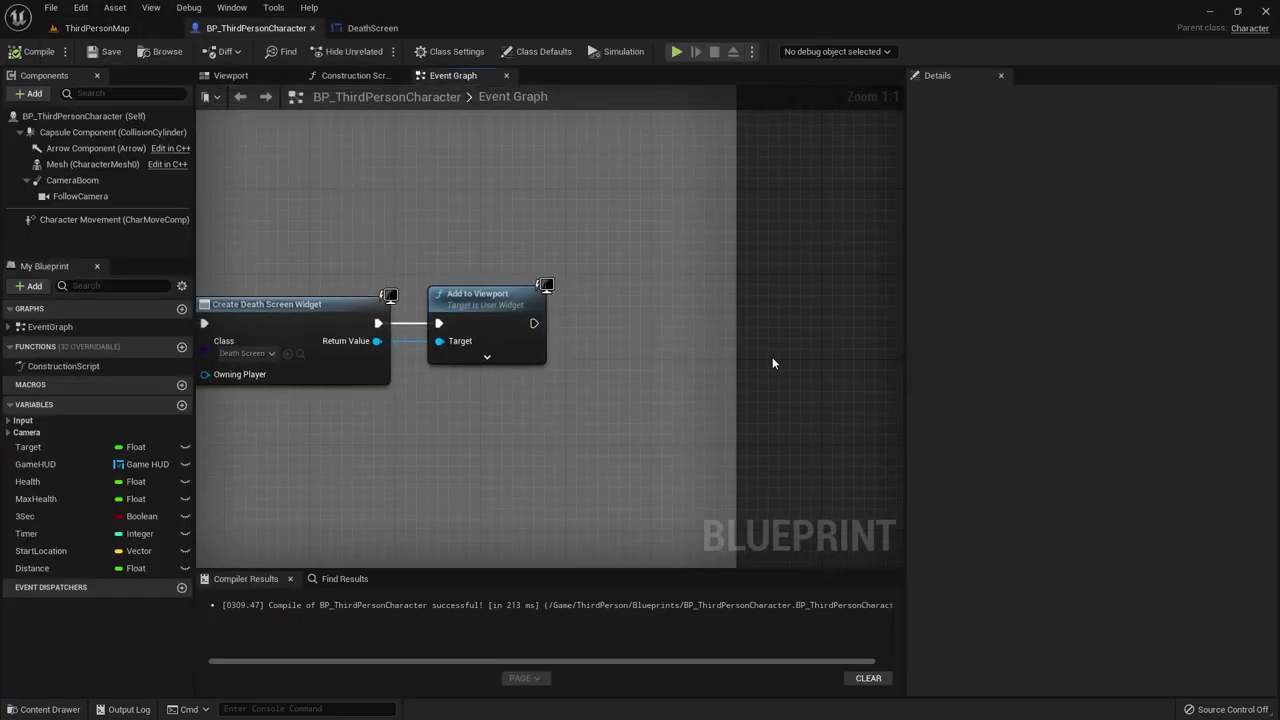
Step: Add a Get Player Controller node below Add to Viewport
{"action": "right_click", "coordinate": [568, 216]}
{"action": "type", "text": "get"}
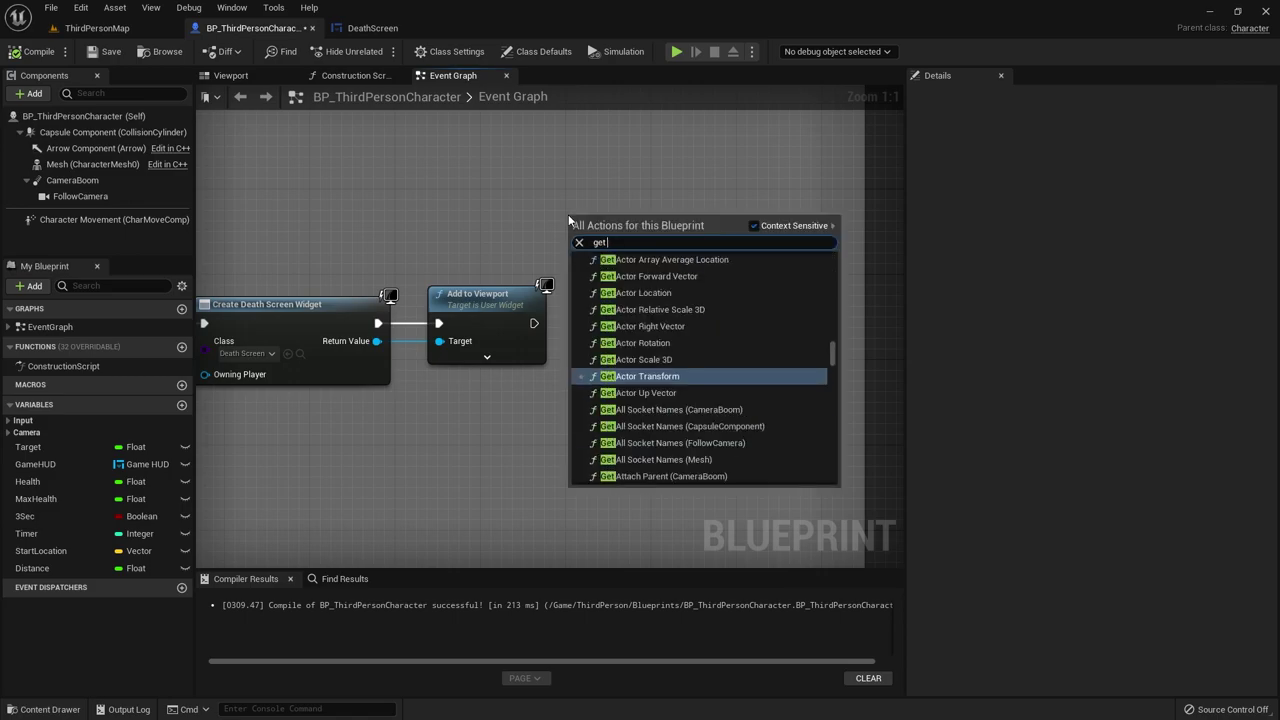
{"action": "type", "text": " player c"}
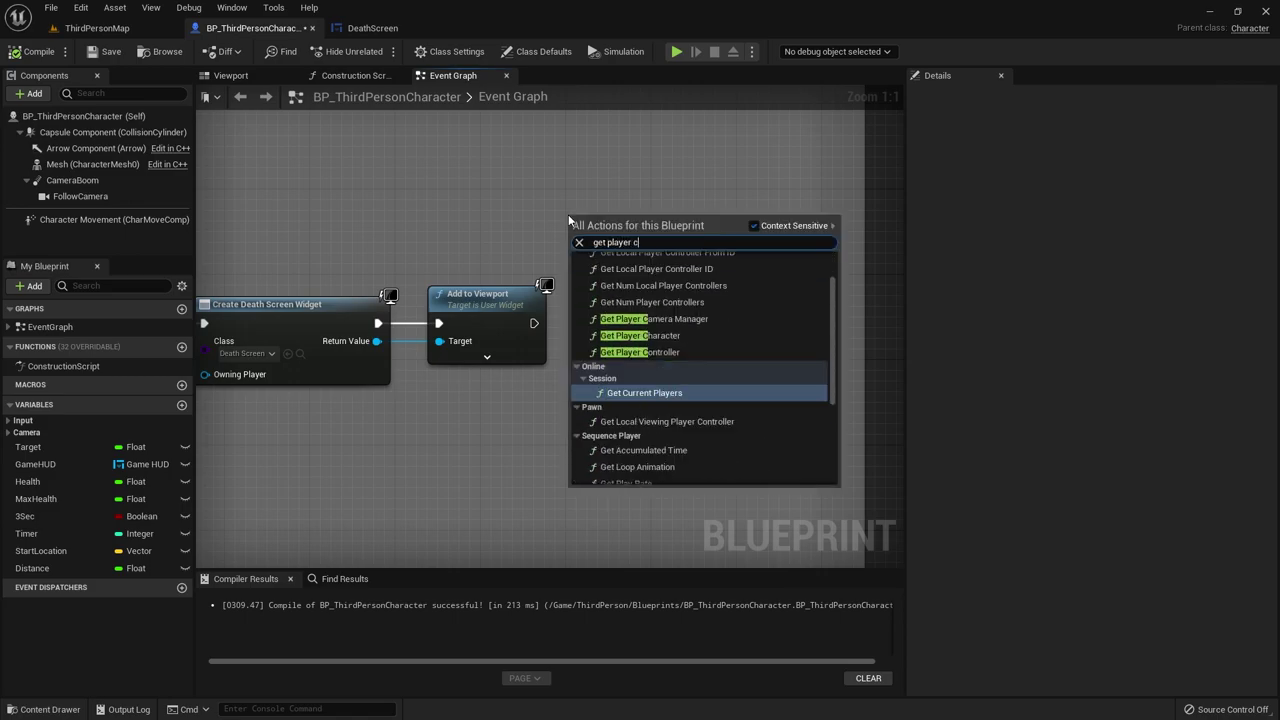
{"action": "type", "text": "on"}
{"action": "left_click", "coordinate": [661, 366]}
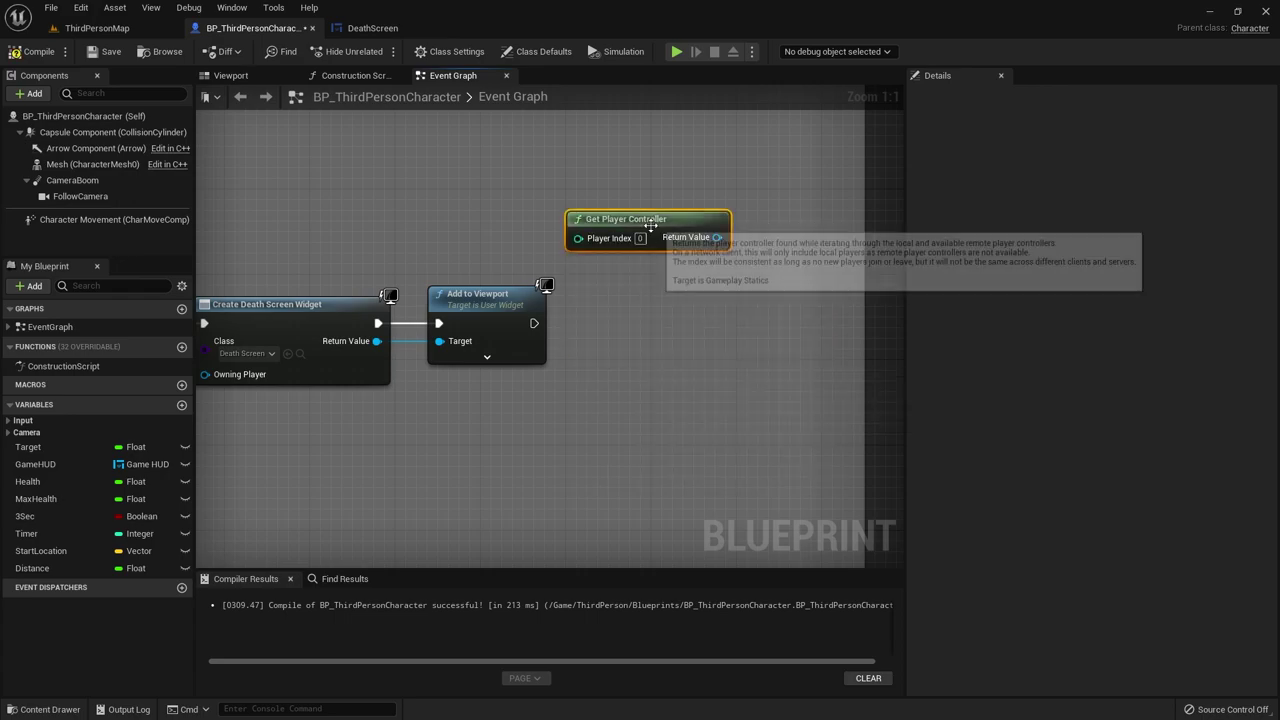
{"action": "mouse_move", "coordinate": [661, 251]}
{"action": "left_mouse_down"}
{"action": "mouse_move", "coordinate": [550, 280]}
{"action": "mouse_move", "coordinate": [508, 464]}
{"action": "mouse_move", "coordinate": [492, 474]}
{"action": "left_mouse_up"}
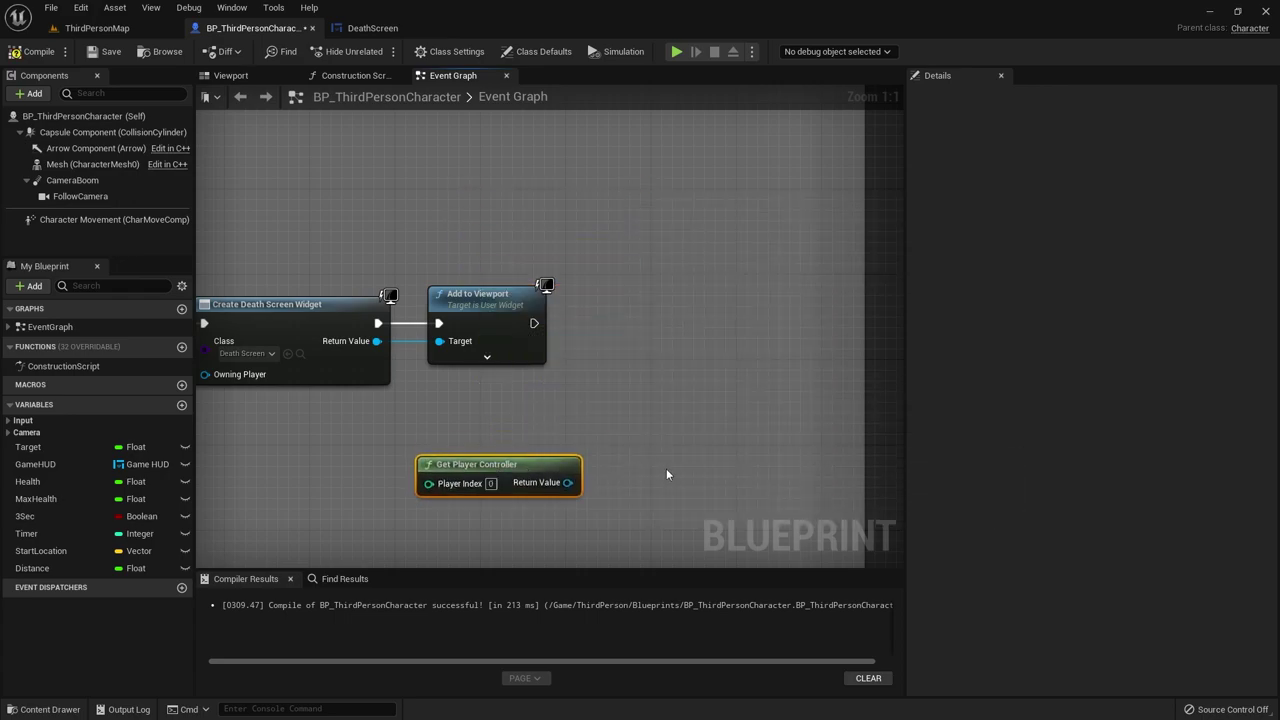
Step: From the controller, add Set Show Mouse Cursor (checked) after Add to Viewport and arrange the nodes
{"action": "left_click_drag", "start_coordinate": [571, 486], "coordinate": [621, 352]}
{"action": "type", "text": "s"}
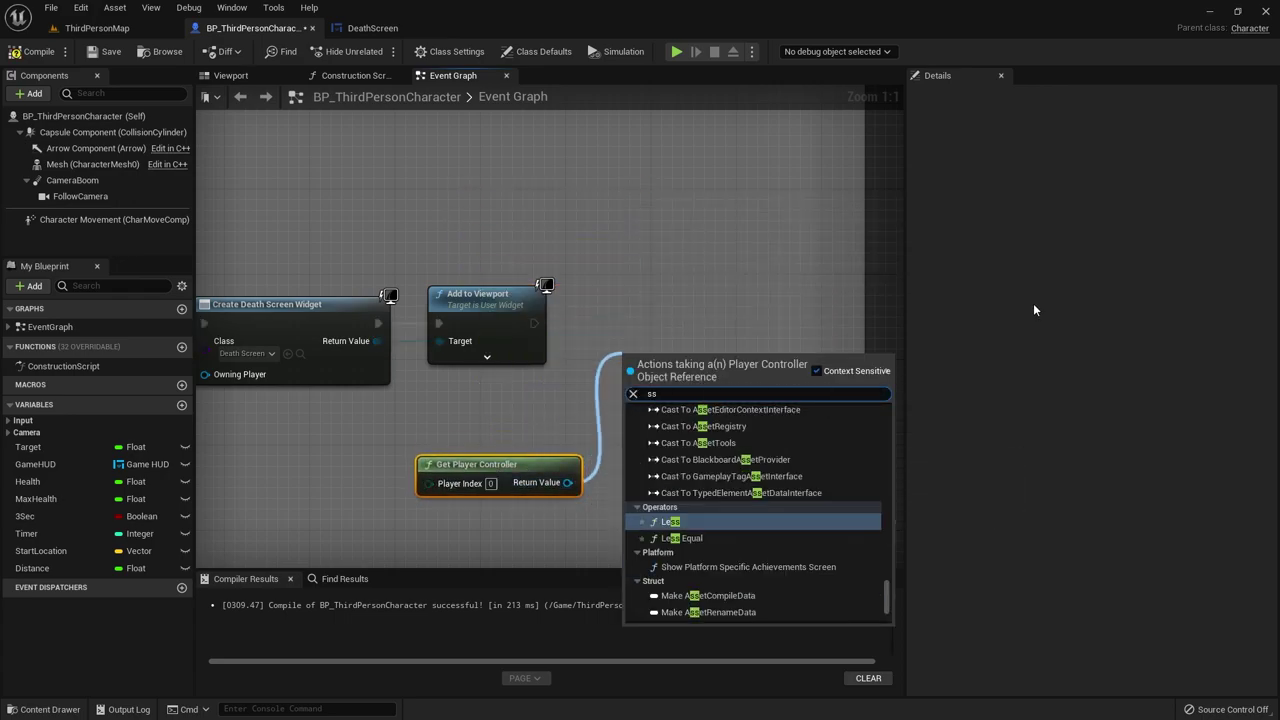
{"action": "type", "text": "et mouse"}
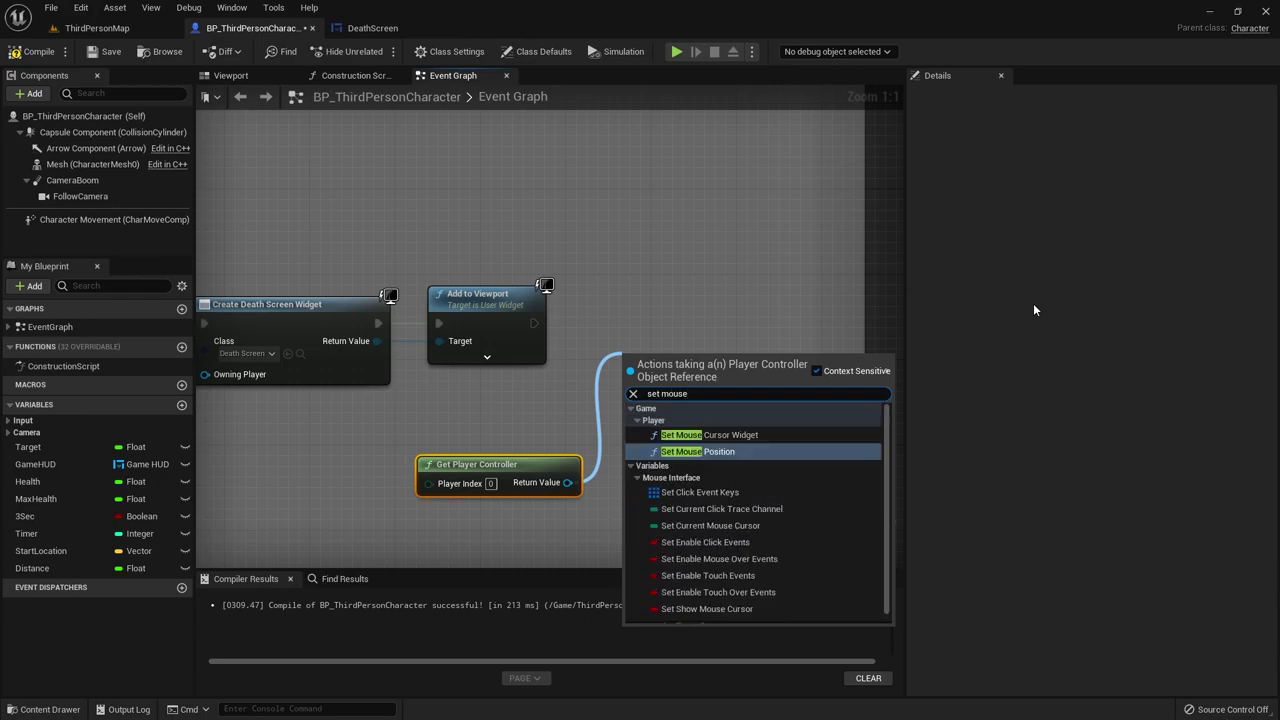
{"action": "key", "text": "Escape"}
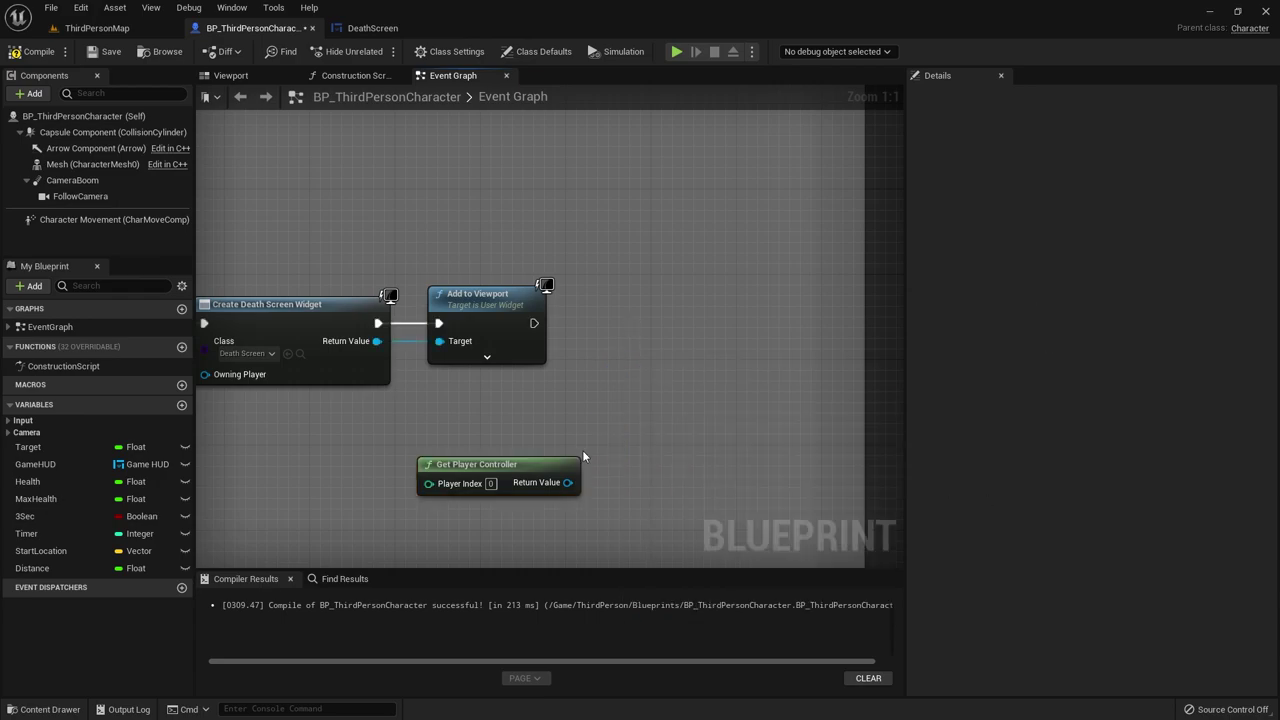
{"action": "mouse_move", "coordinate": [557, 485]}
{"action": "left_mouse_down"}
{"action": "mouse_move", "coordinate": [662, 335]}
{"action": "mouse_move", "coordinate": [652, 330]}
{"action": "left_mouse_up"}
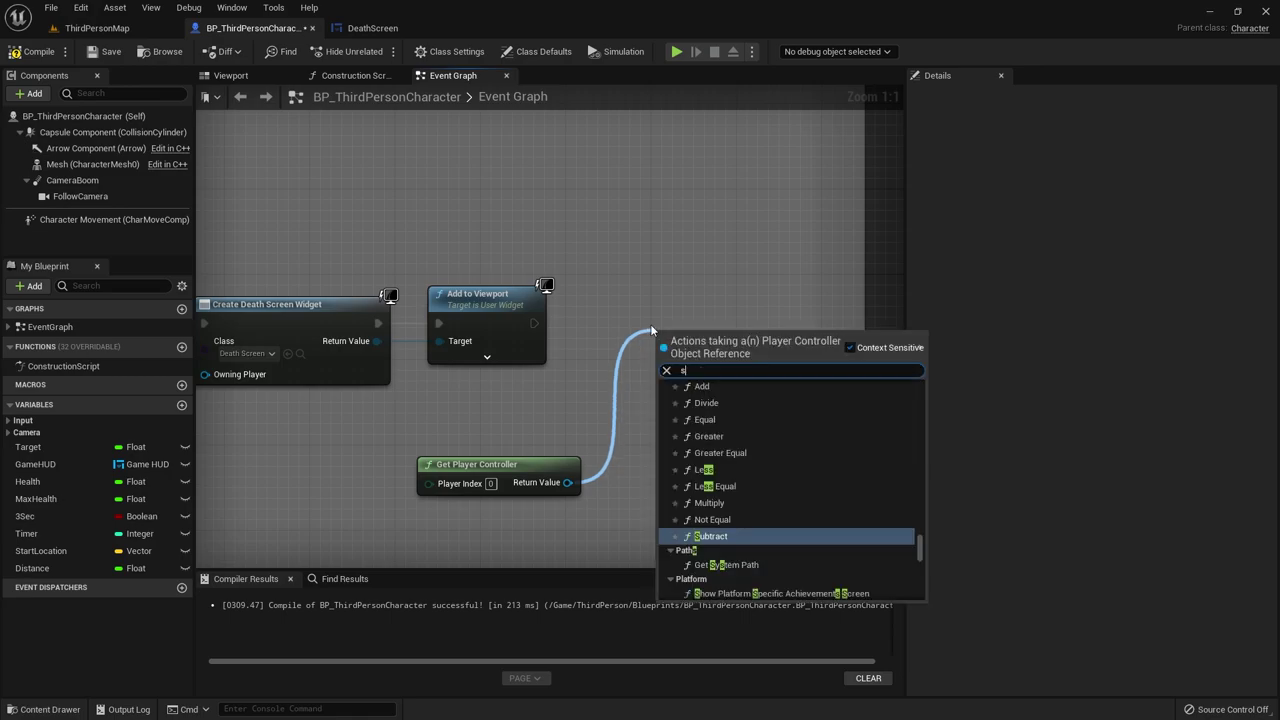
{"action": "type", "text": "set mouse"}
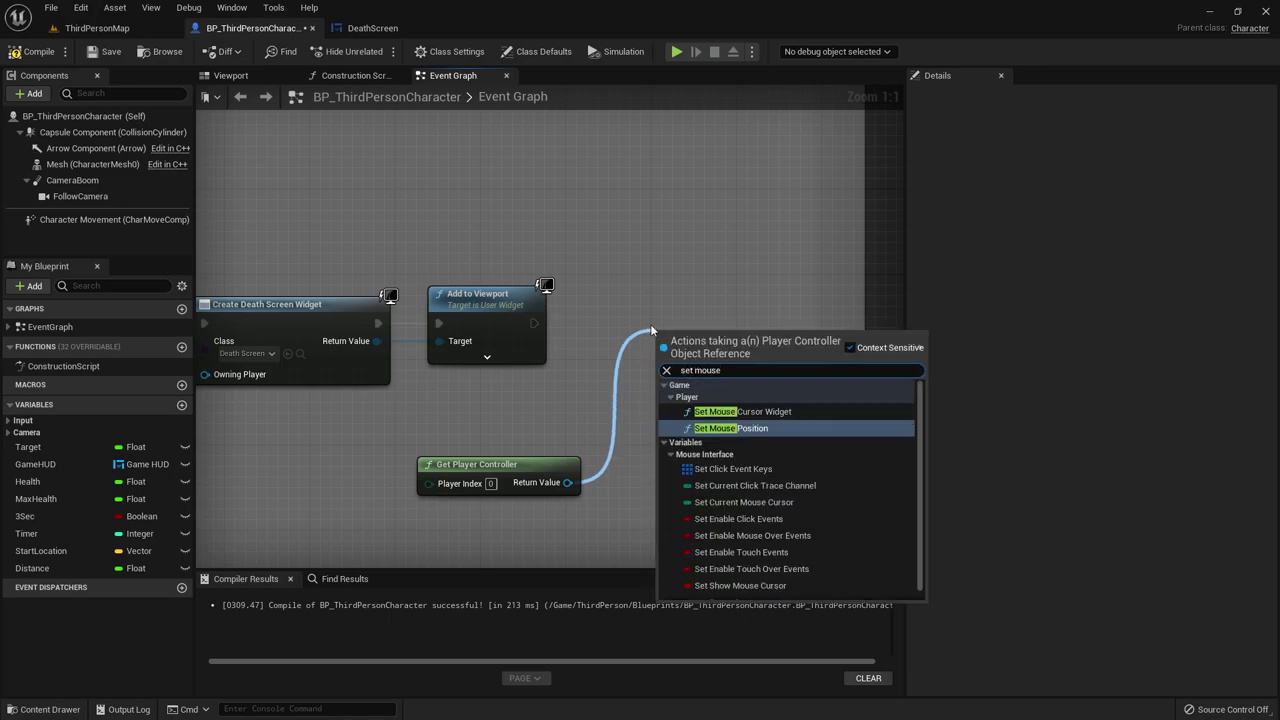
{"action": "type", "text": " cu"}
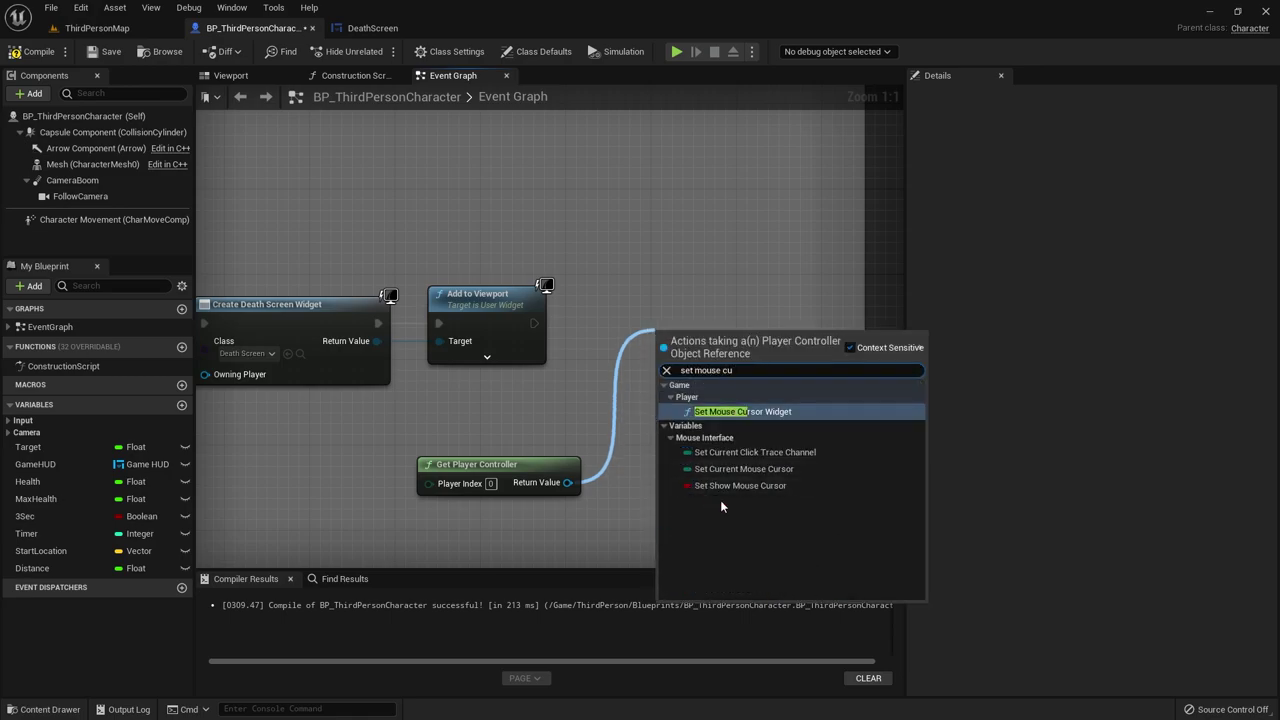
{"action": "left_click", "coordinate": [728, 487]}
{"action": "mouse_move", "coordinate": [729, 342]}
{"action": "left_mouse_down"}
{"action": "mouse_move", "coordinate": [694, 298]}
{"action": "mouse_move", "coordinate": [645, 301]}
{"action": "mouse_move", "coordinate": [666, 318]}
{"action": "left_mouse_up"}
{"action": "left_click", "coordinate": [570, 323]}
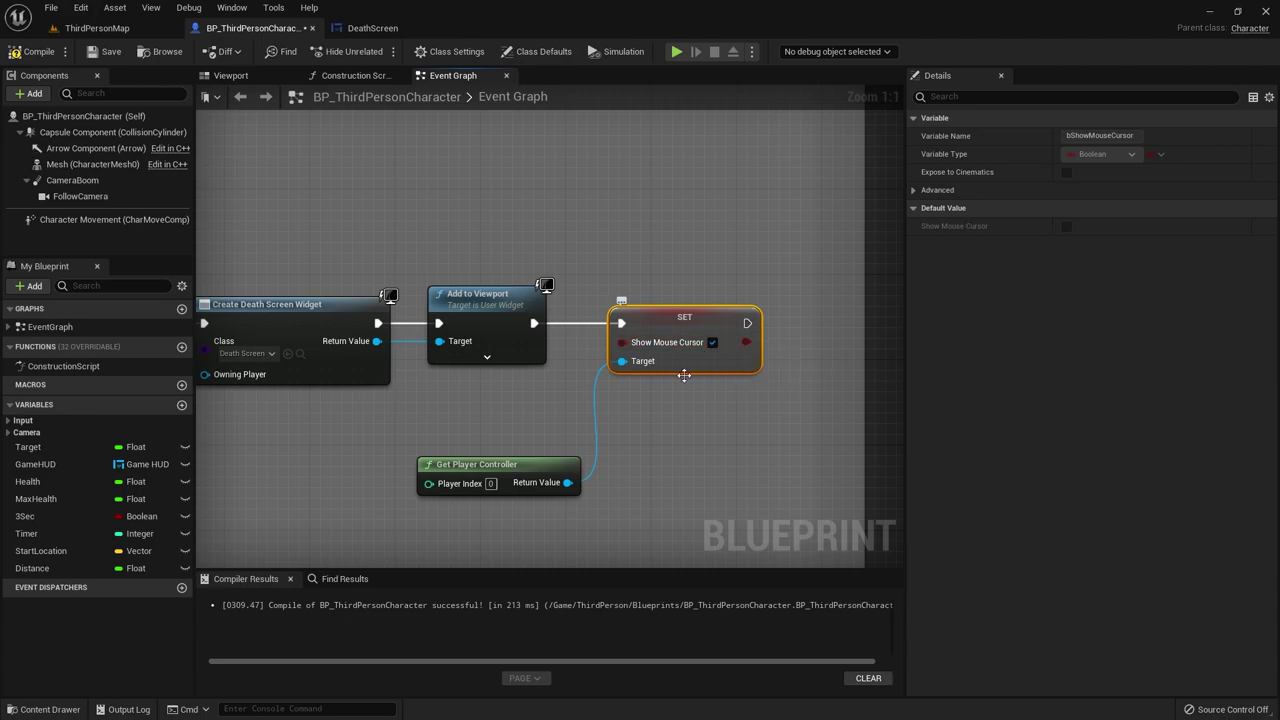
{"action": "left_click_drag", "start_coordinate": [437, 466], "coordinate": [617, 262]}
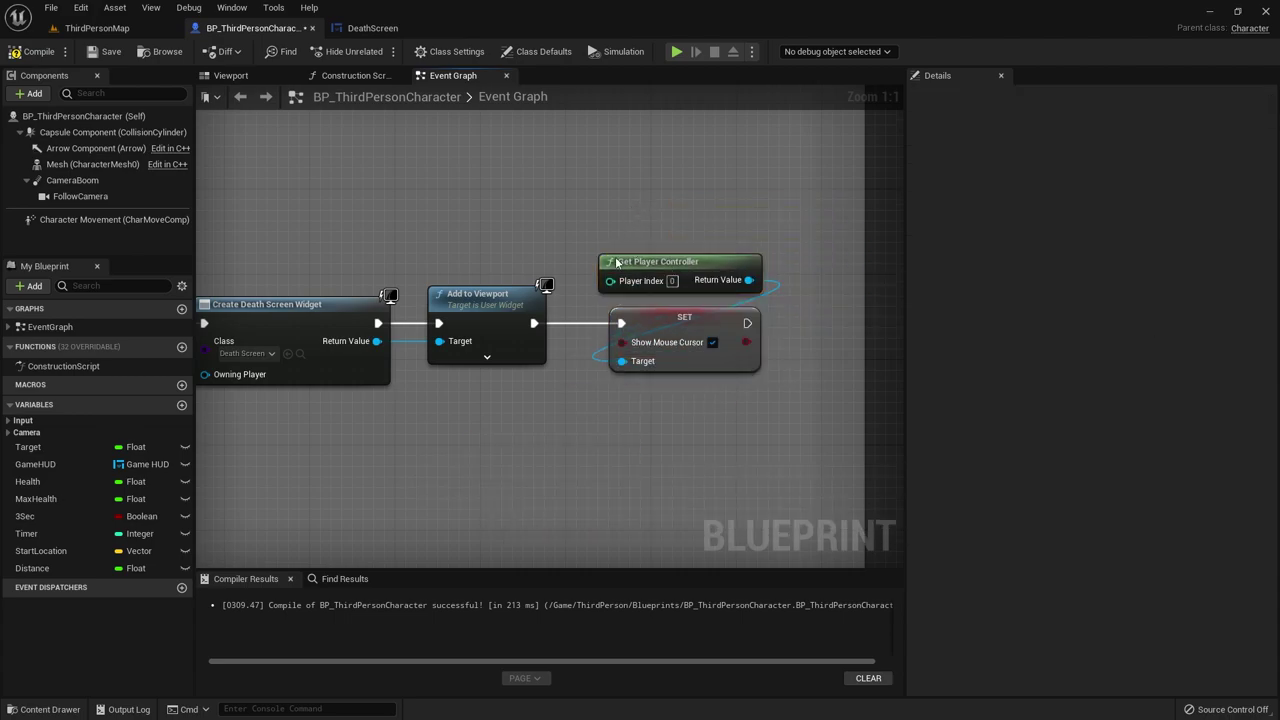
Step: Play ThirdPersonMap with Alt+P and Blink with E until the character dies, then stop
{"action": "left_click", "coordinate": [100, 29]}
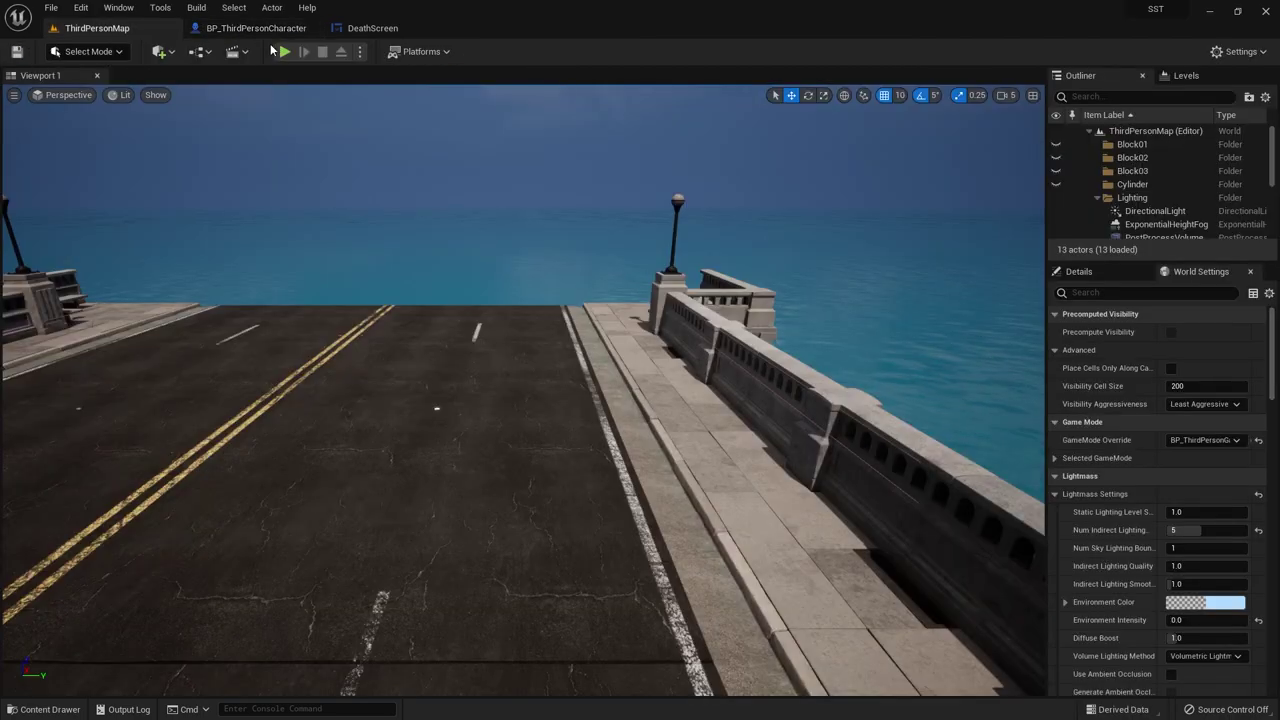
{"action": "key", "text": "alt+p"}
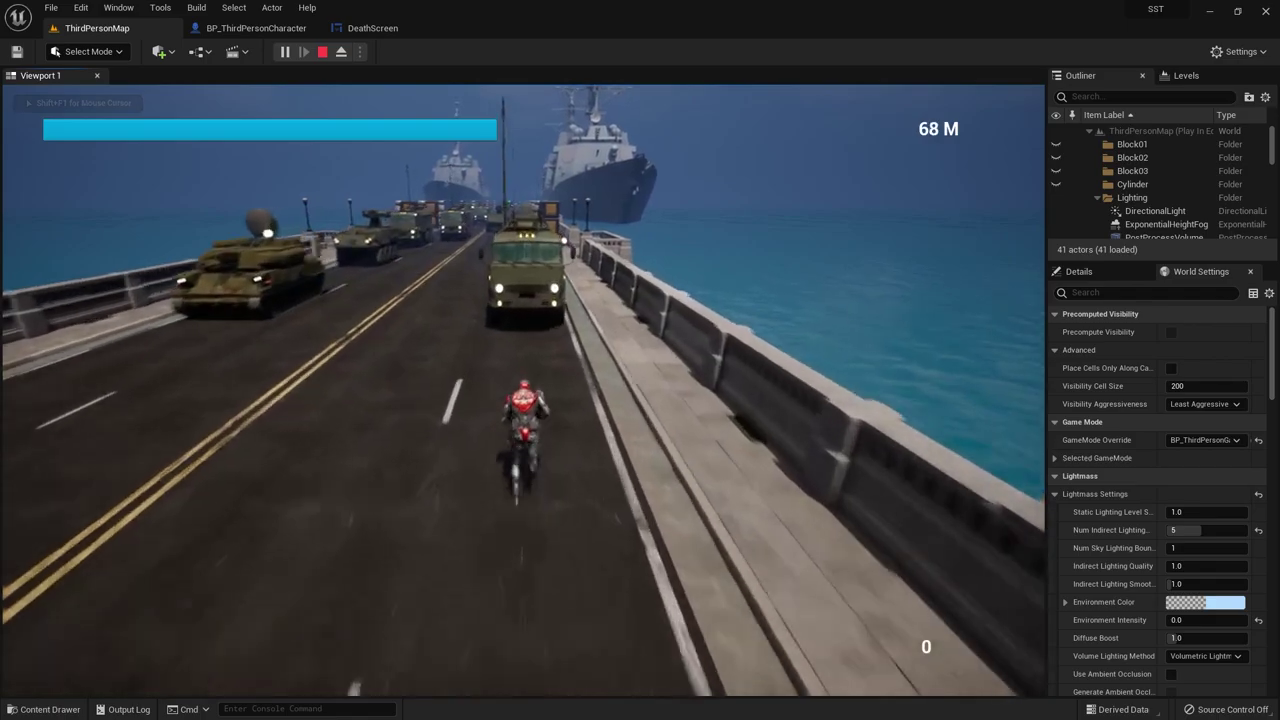
{"action": "key", "text": "e"}
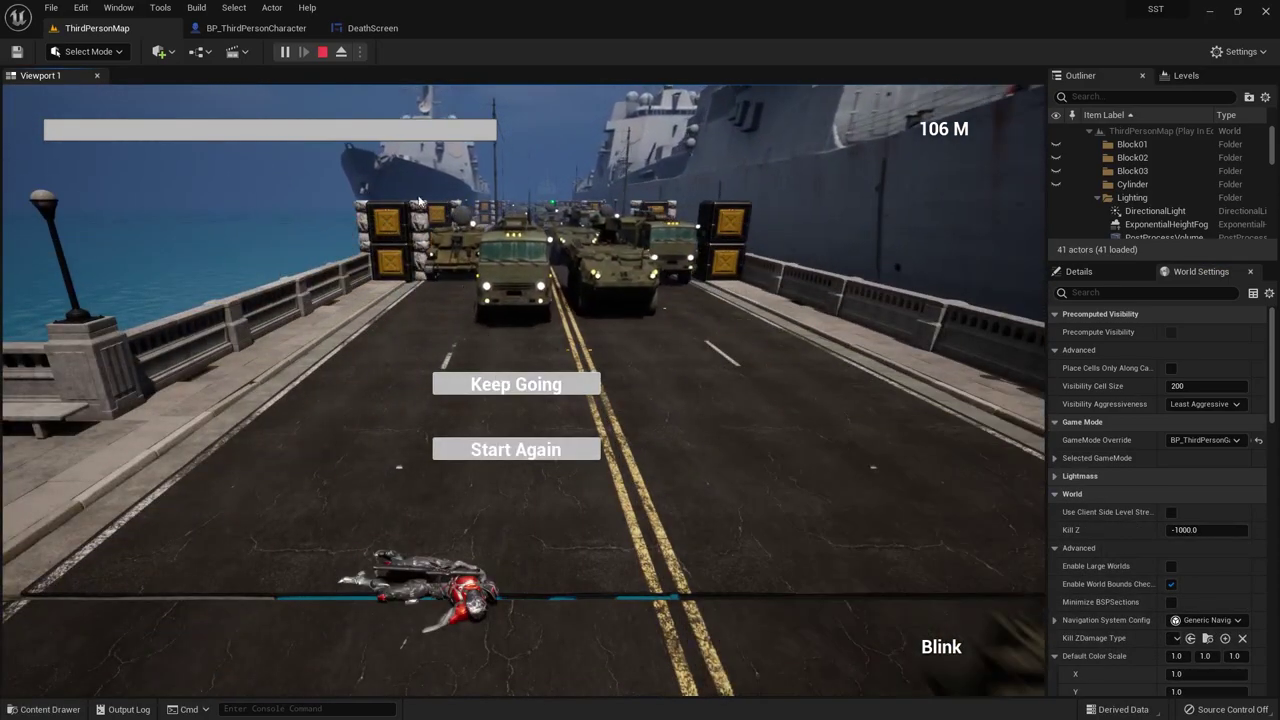
{"action": "key", "text": "Escape"}
Step: Open the DeathScreen widget and scroll Button_0's Details panel down to the Events section
{"action": "left_click", "coordinate": [256, 28]}
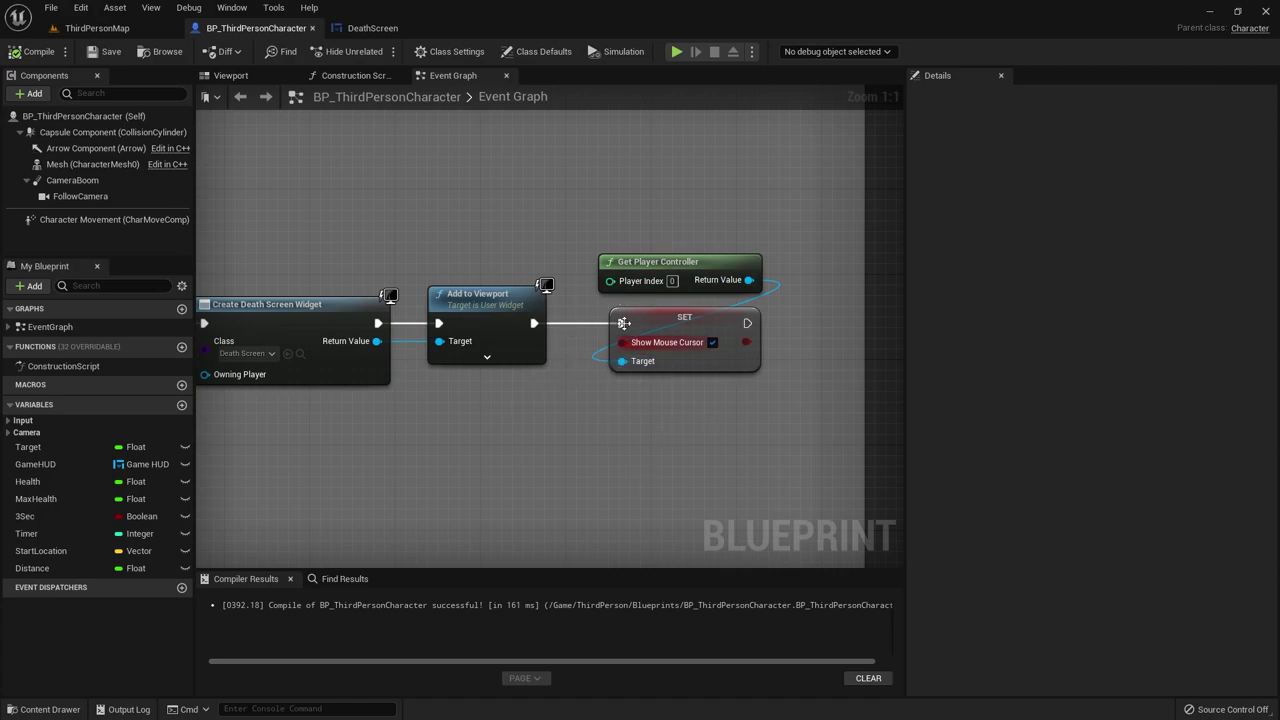
{"action": "left_click", "coordinate": [367, 28]}
{"action": "scroll", "coordinate": [562, 297], "scroll_direction": "up", "scroll_amount": 2}
{"action": "scroll", "coordinate": [562, 297], "scroll_direction": "up", "scroll_amount": 3}
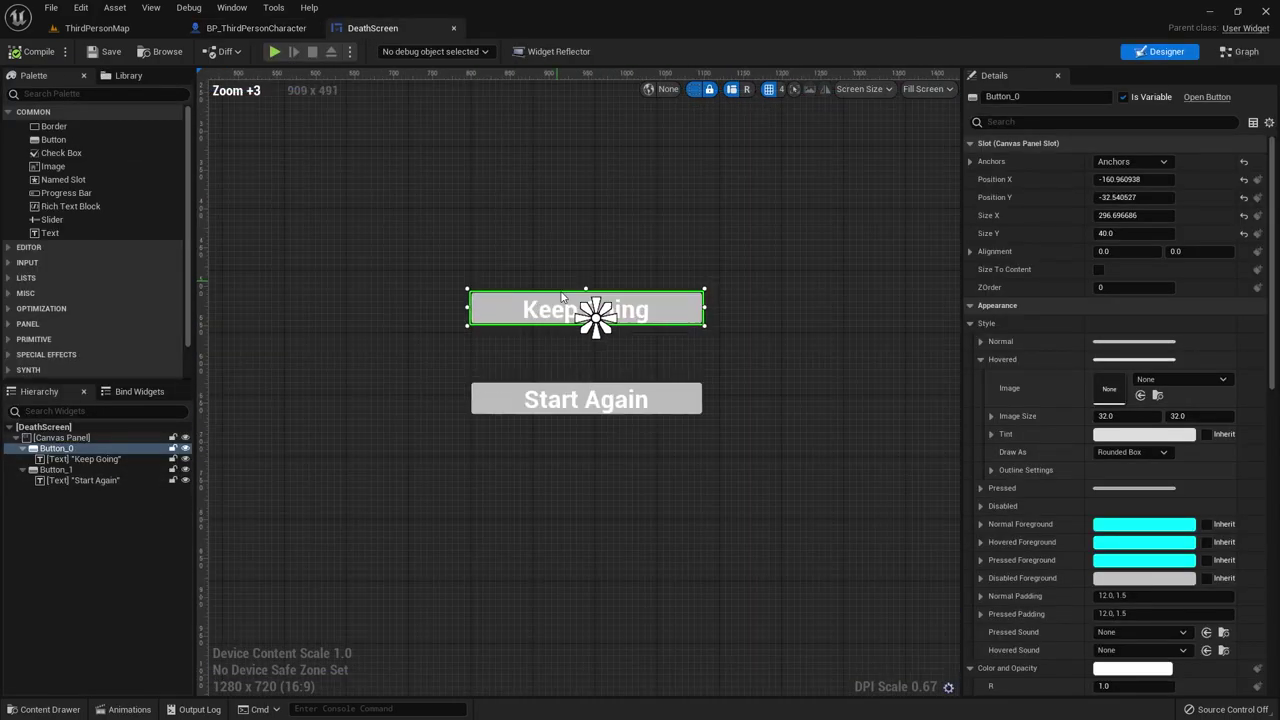
{"action": "scroll", "coordinate": [611, 347], "scroll_direction": "down", "scroll_amount": 1}
{"action": "scroll", "coordinate": [470, 360], "scroll_direction": "down", "scroll_amount": 1}
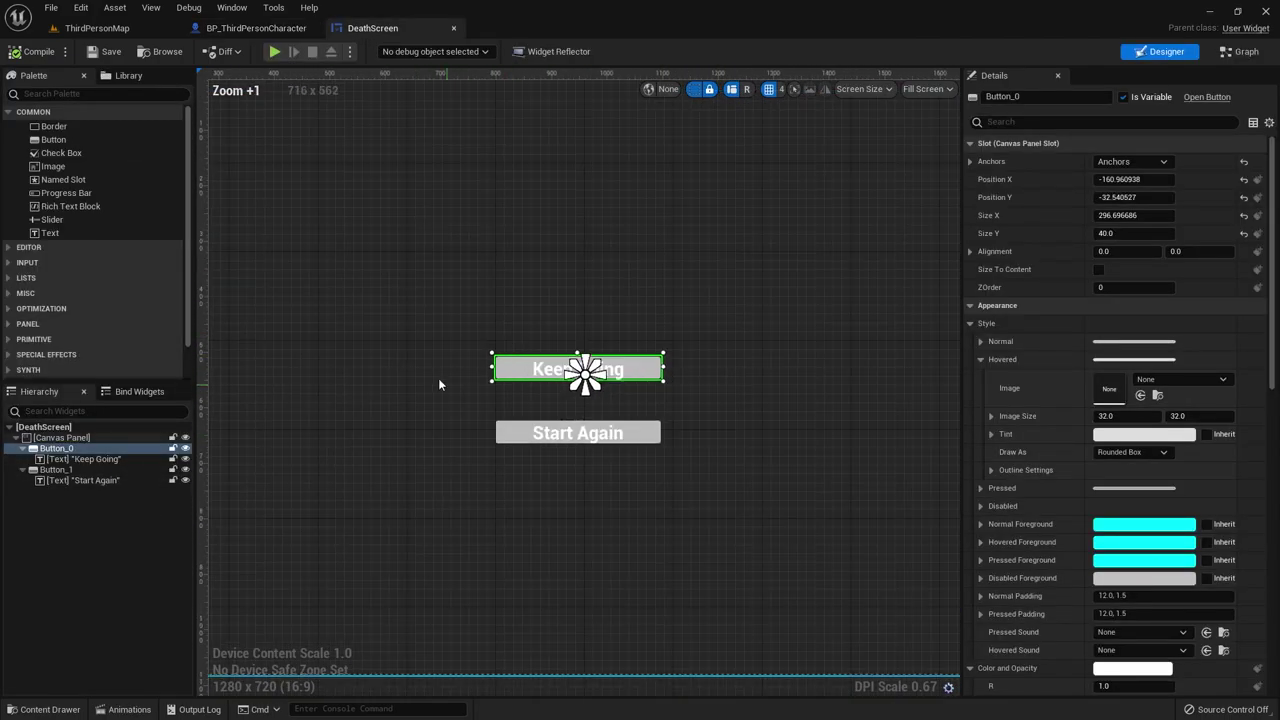
{"action": "scroll", "coordinate": [1164, 362], "scroll_direction": "down", "scroll_amount": 3}
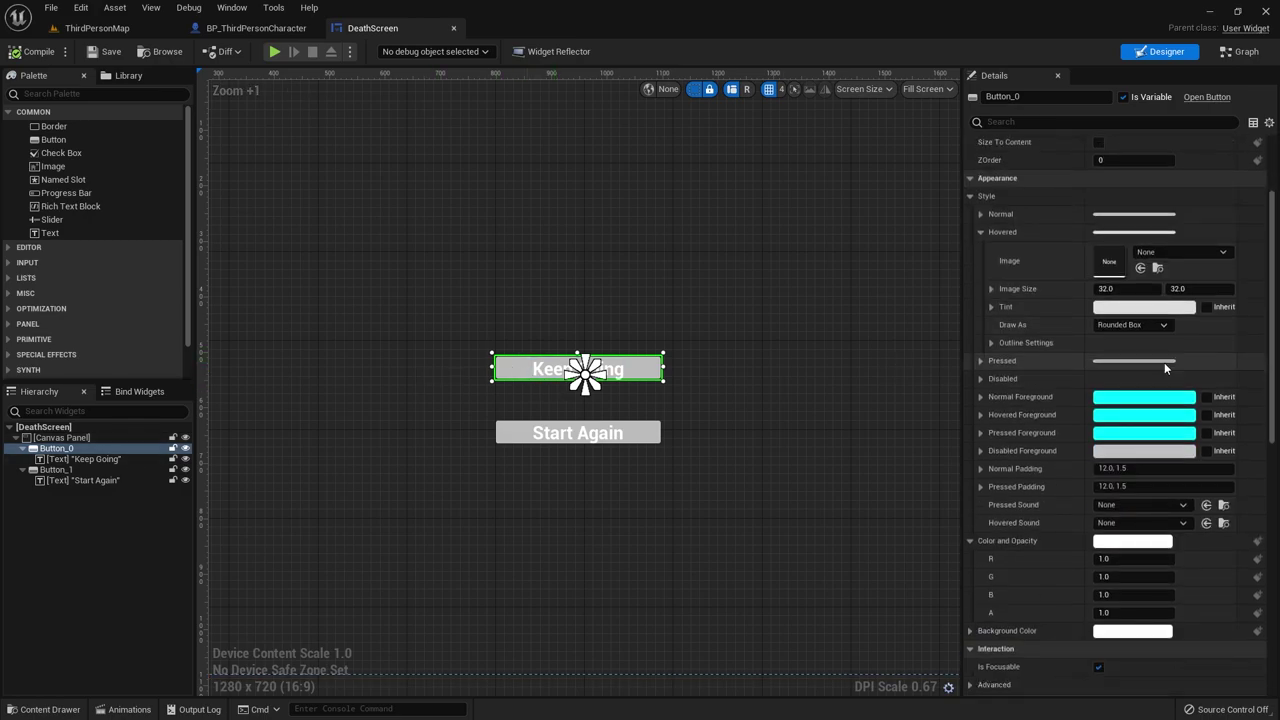
{"action": "scroll", "coordinate": [1164, 362], "scroll_direction": "down", "scroll_amount": 3}
{"action": "scroll", "coordinate": [1164, 362], "scroll_direction": "down", "scroll_amount": 3}
{"action": "scroll", "coordinate": [1124, 476], "scroll_direction": "down", "scroll_amount": 3}
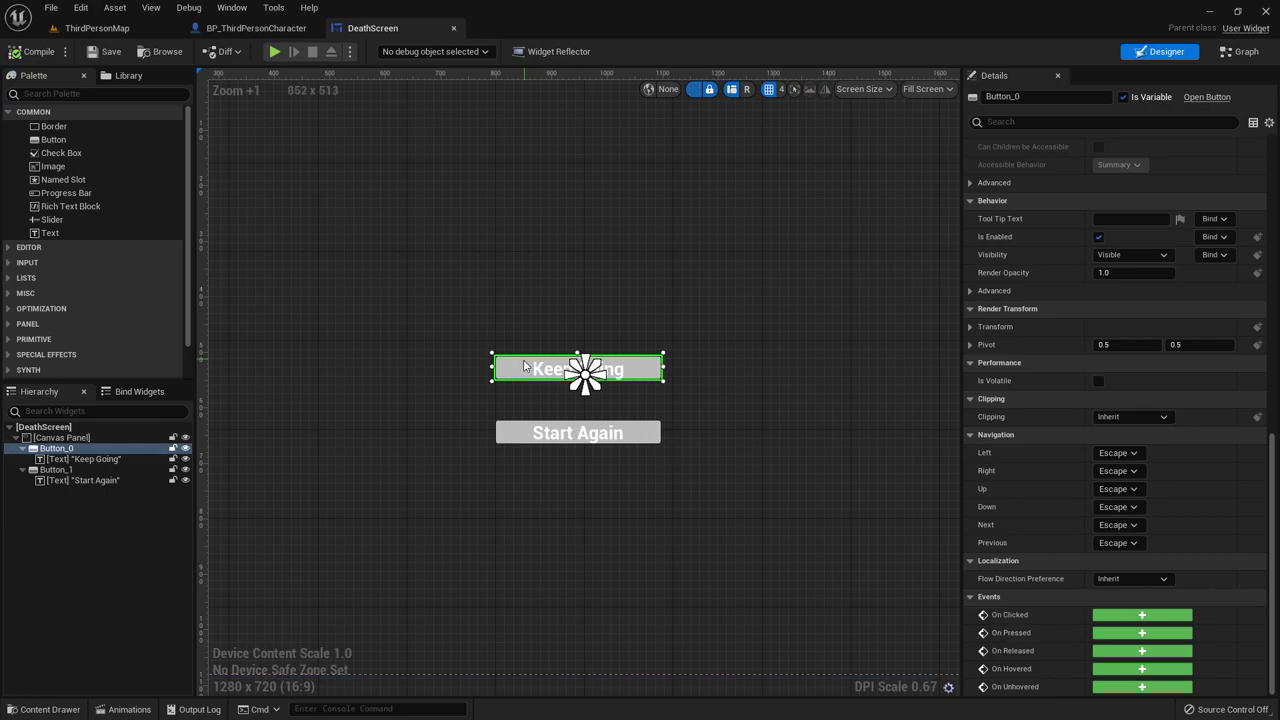
Step: Add an On Clicked (Button_0) event leading into Cast To BP_ThirdPersonCharacter
{"action": "left_click", "coordinate": [1142, 614]}
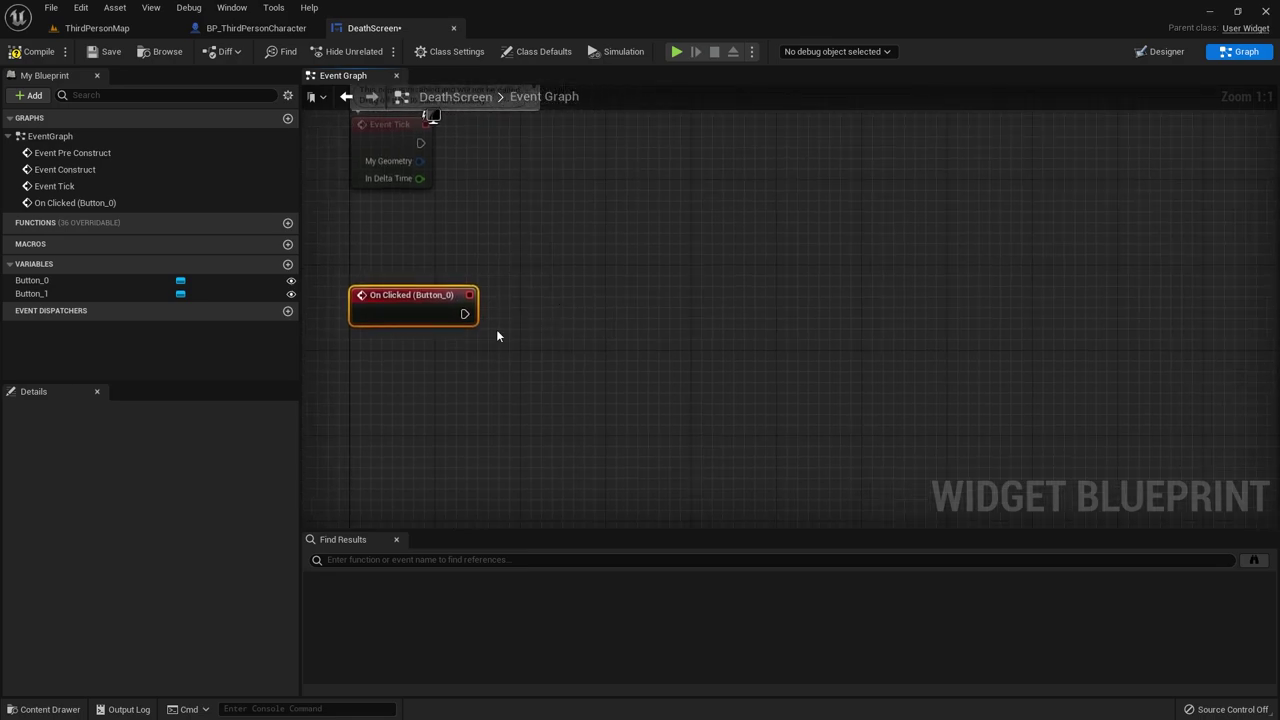
{"action": "left_click_drag", "start_coordinate": [668, 318], "coordinate": [667, 320]}
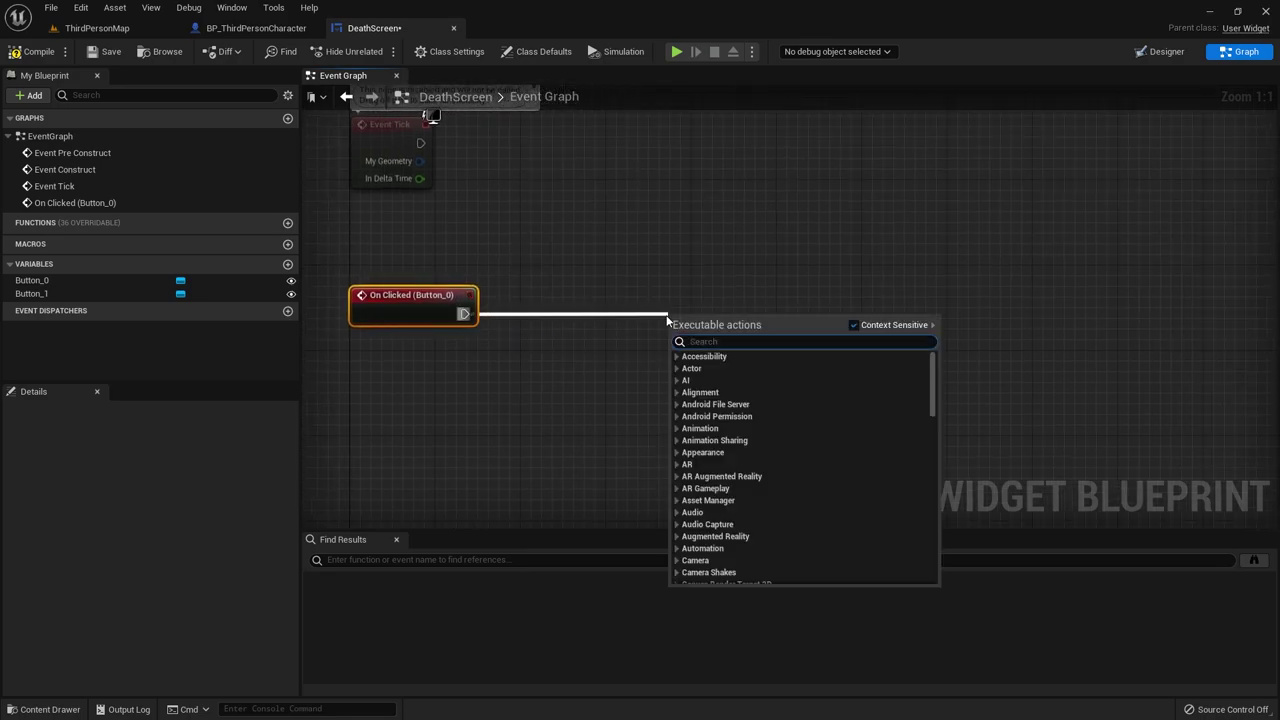
{"action": "type", "text": "cast to bo"}
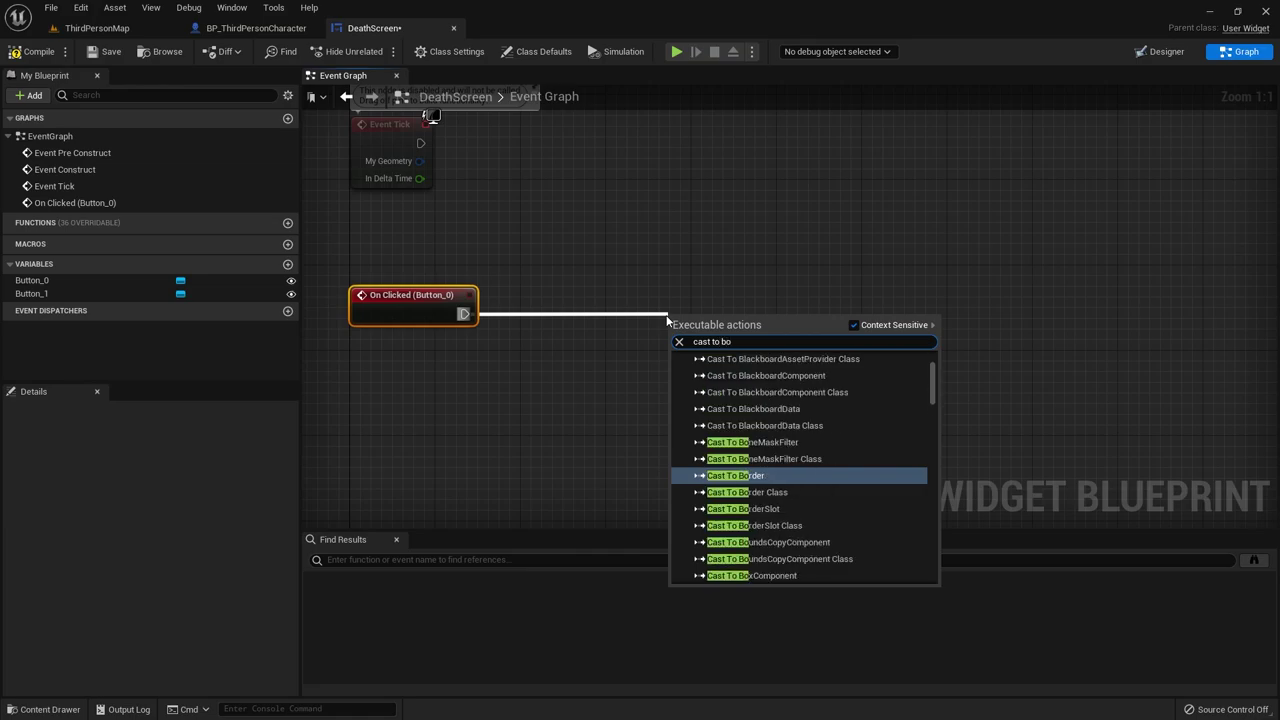
{"action": "key", "text": "BackSpace"}
{"action": "type", "text": "p_"}
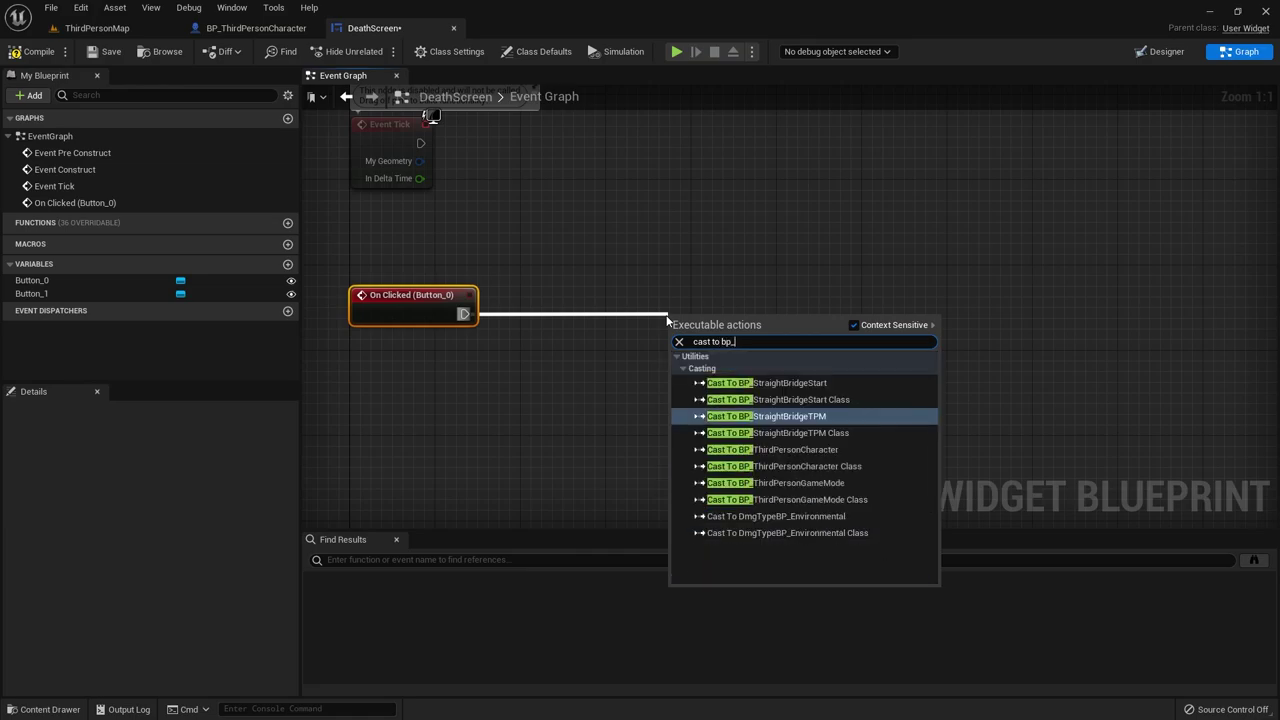
{"action": "left_click", "coordinate": [810, 449]}
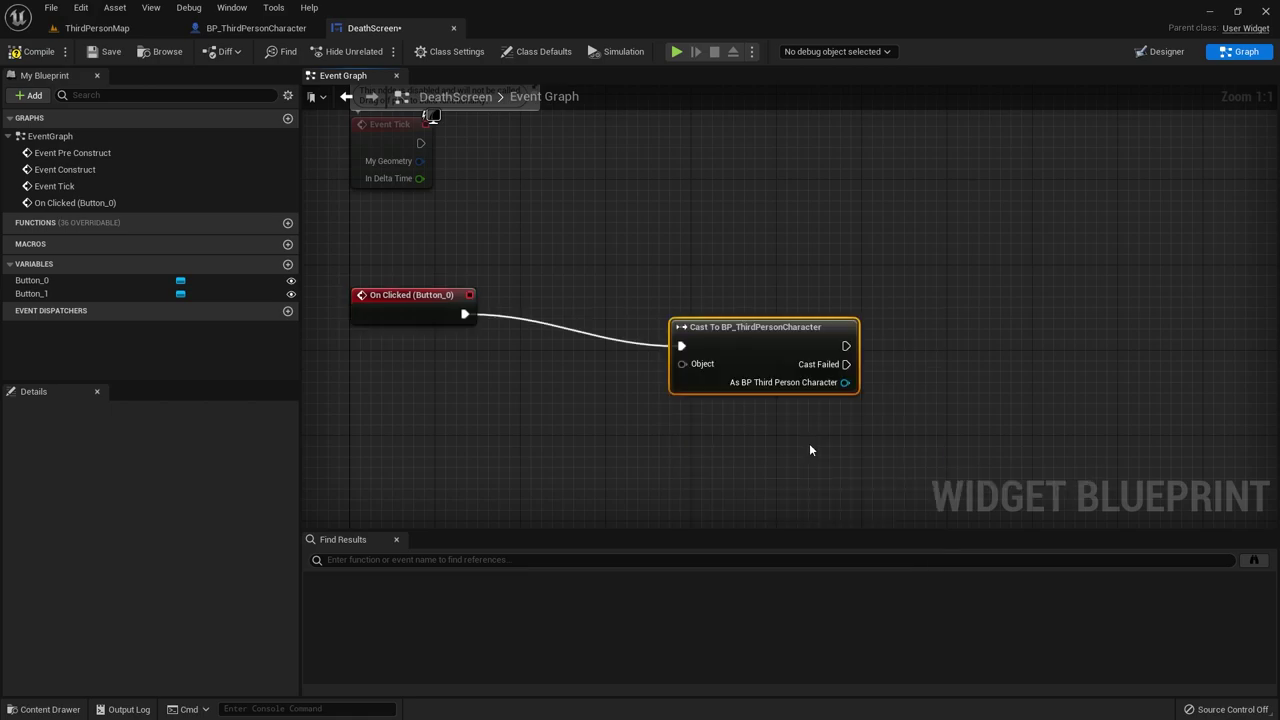
{"action": "left_click_drag", "start_coordinate": [762, 367], "coordinate": [641, 331]}
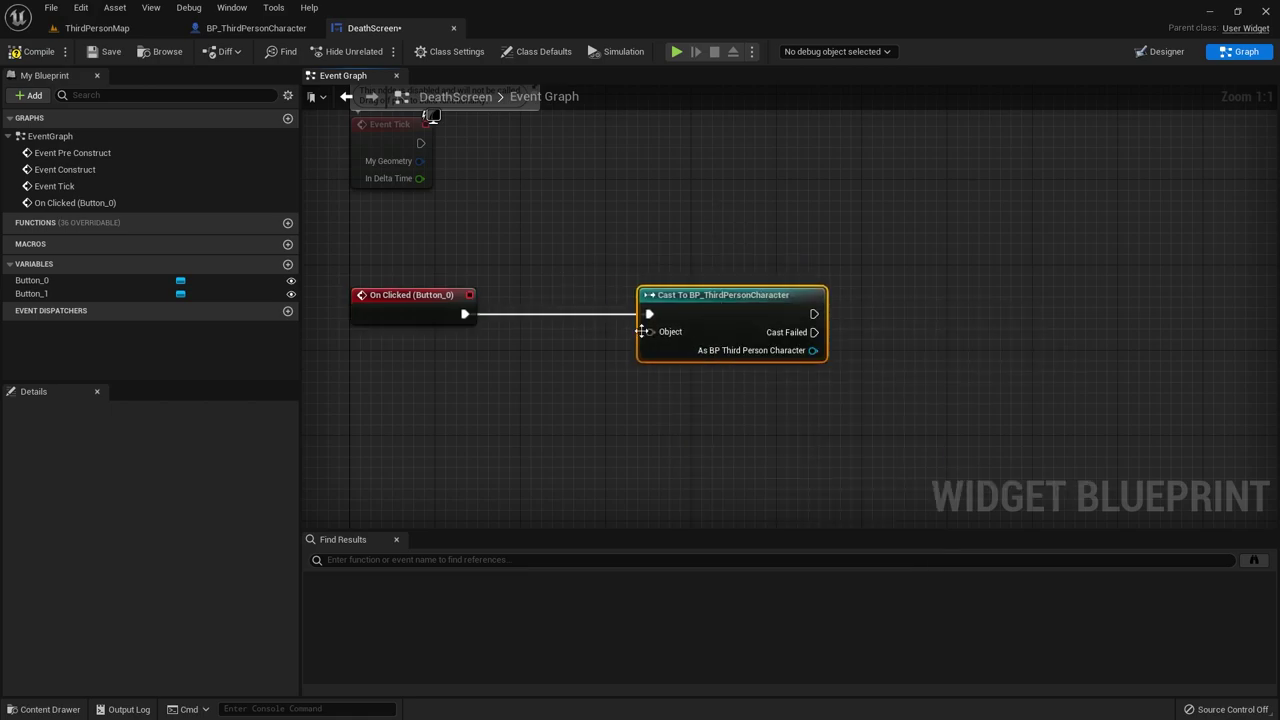
Step: Feed Get Player Pawn into the cast's Object and search 'set health' from its character output
{"action": "left_click_drag", "start_coordinate": [586, 392], "coordinate": [575, 394]}
{"action": "type", "text": "get o"}
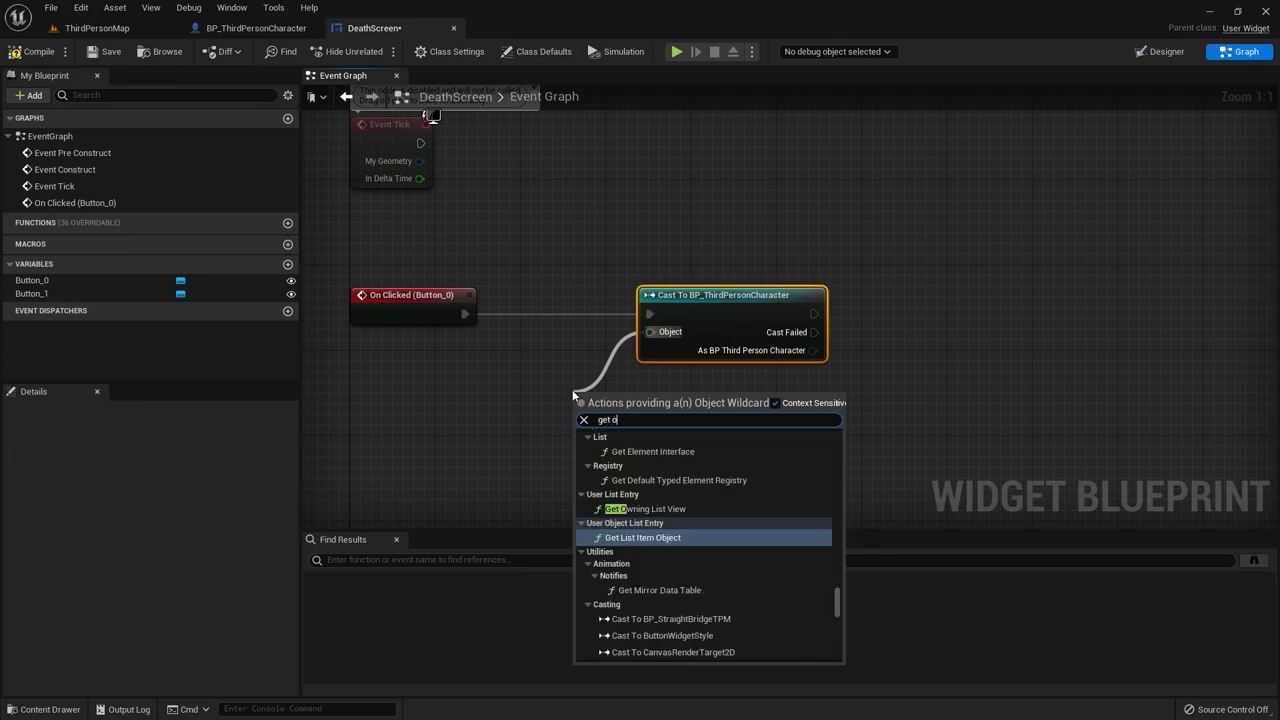
{"action": "key", "text": "BackSpace"}
{"action": "type", "text": "play"}
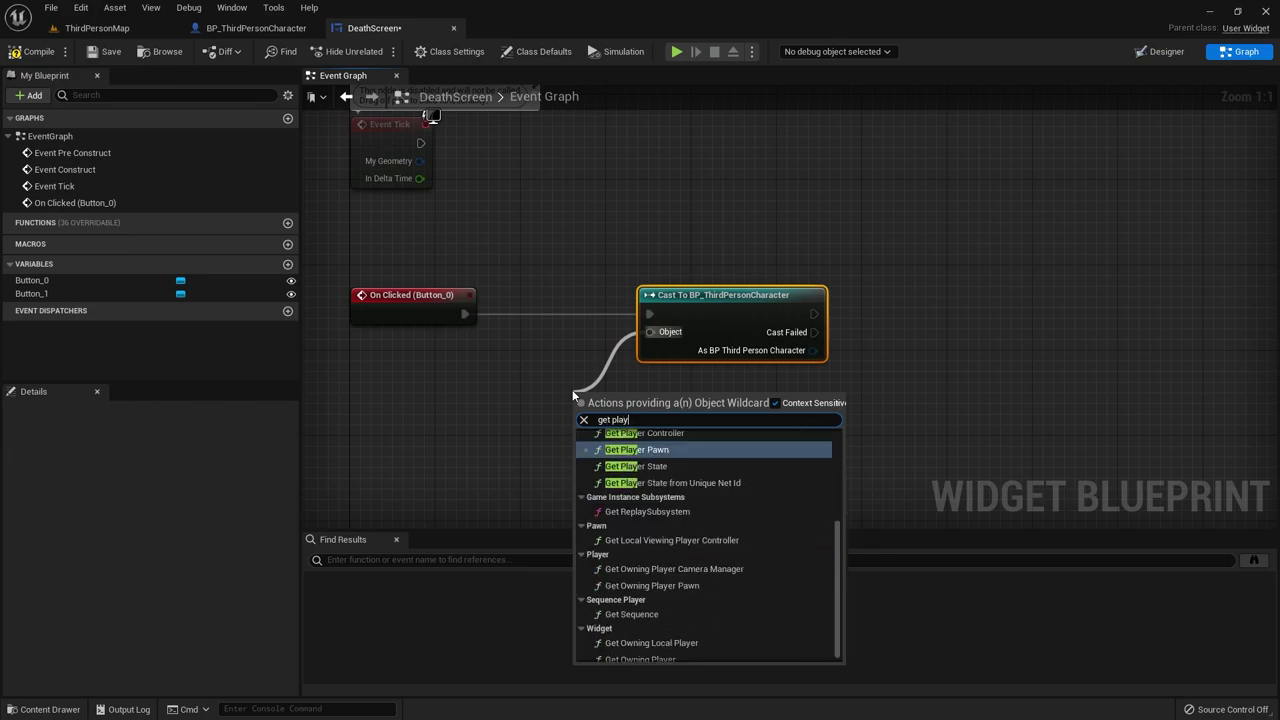
{"action": "key", "text": "Return"}
{"action": "left_click_drag", "start_coordinate": [714, 424], "coordinate": [724, 253]}
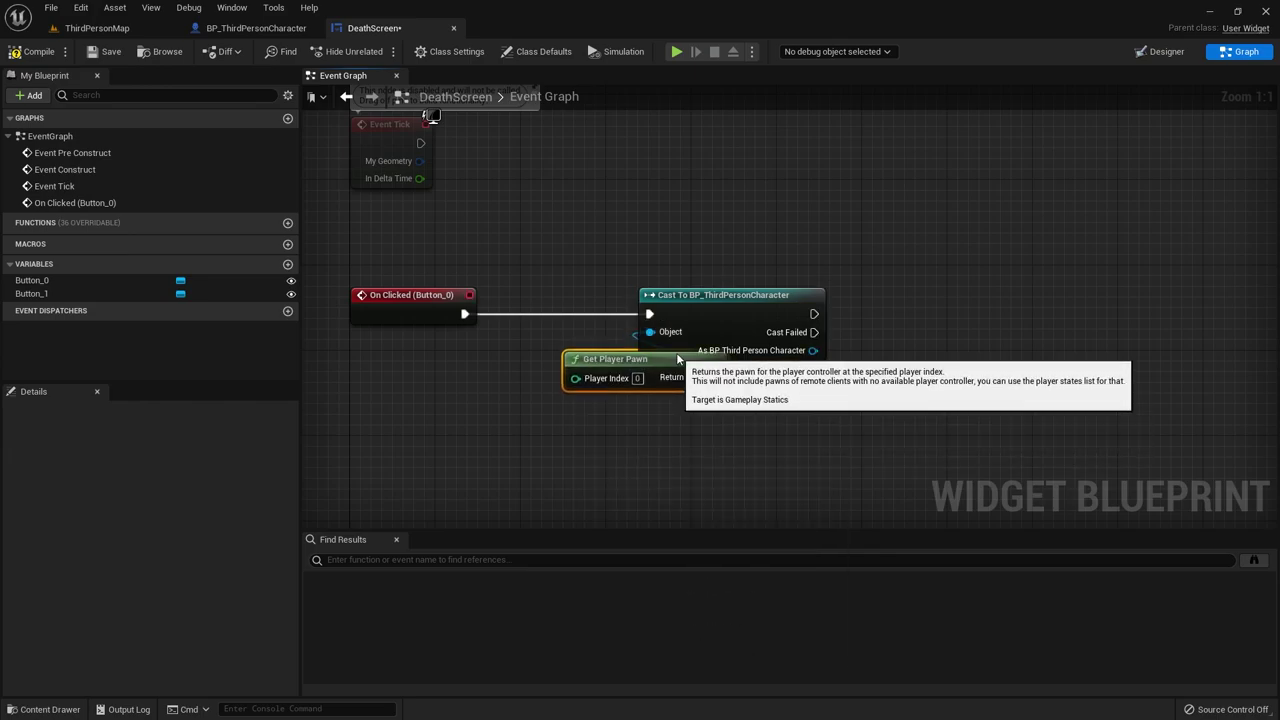
{"action": "right_click_drag", "start_coordinate": [948, 354], "coordinate": [861, 318]}
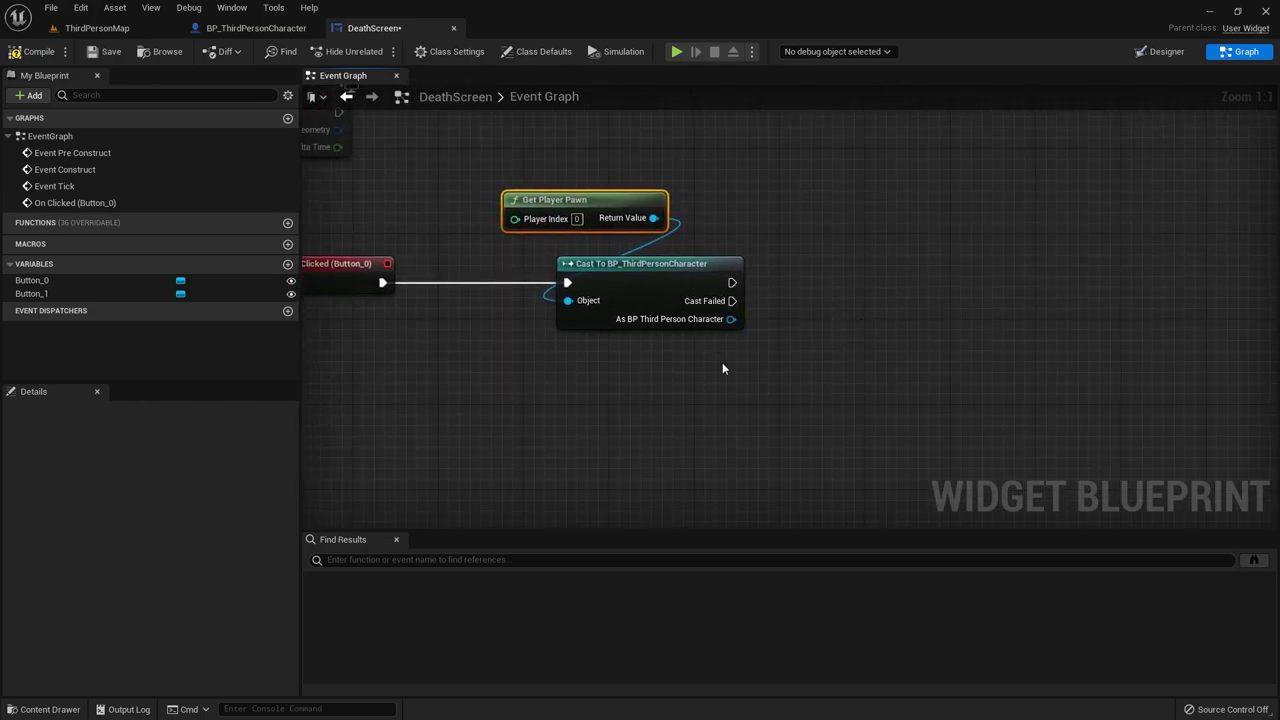
{"action": "left_click_drag", "start_coordinate": [741, 320], "coordinate": [885, 238]}
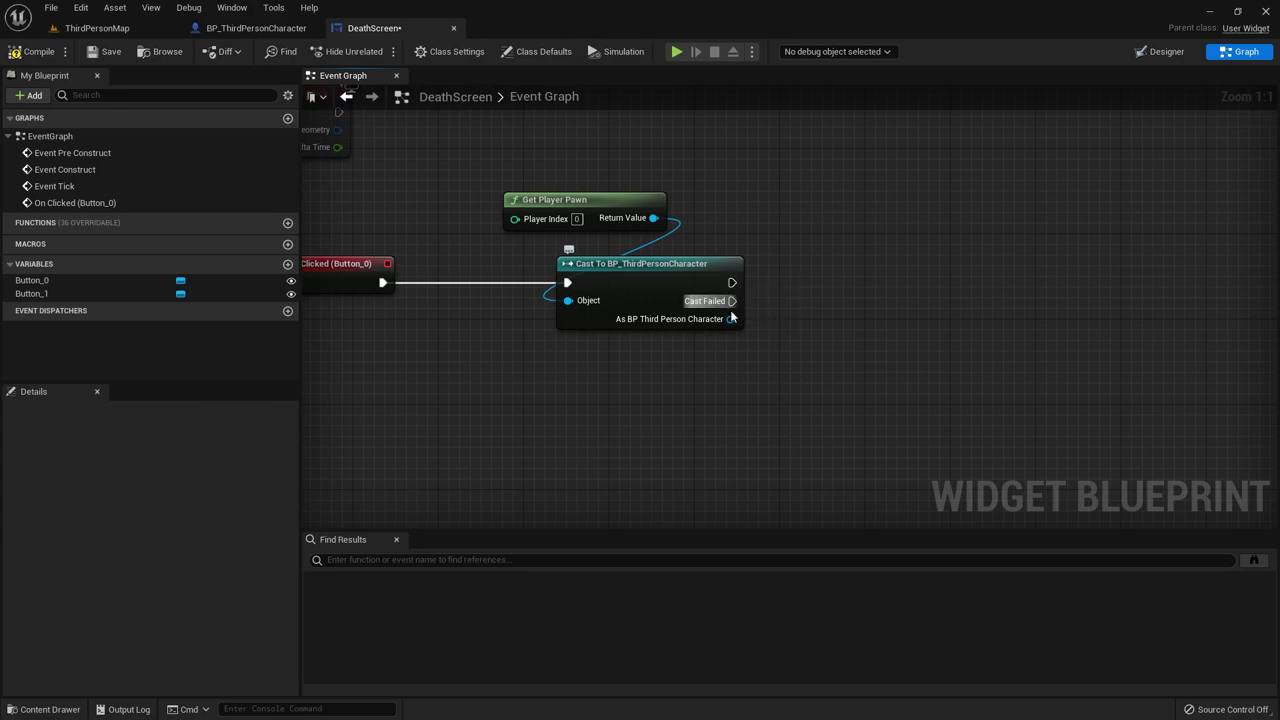
{"action": "left_click_drag", "start_coordinate": [731, 319], "coordinate": [803, 326]}
{"action": "type", "text": "set he"}
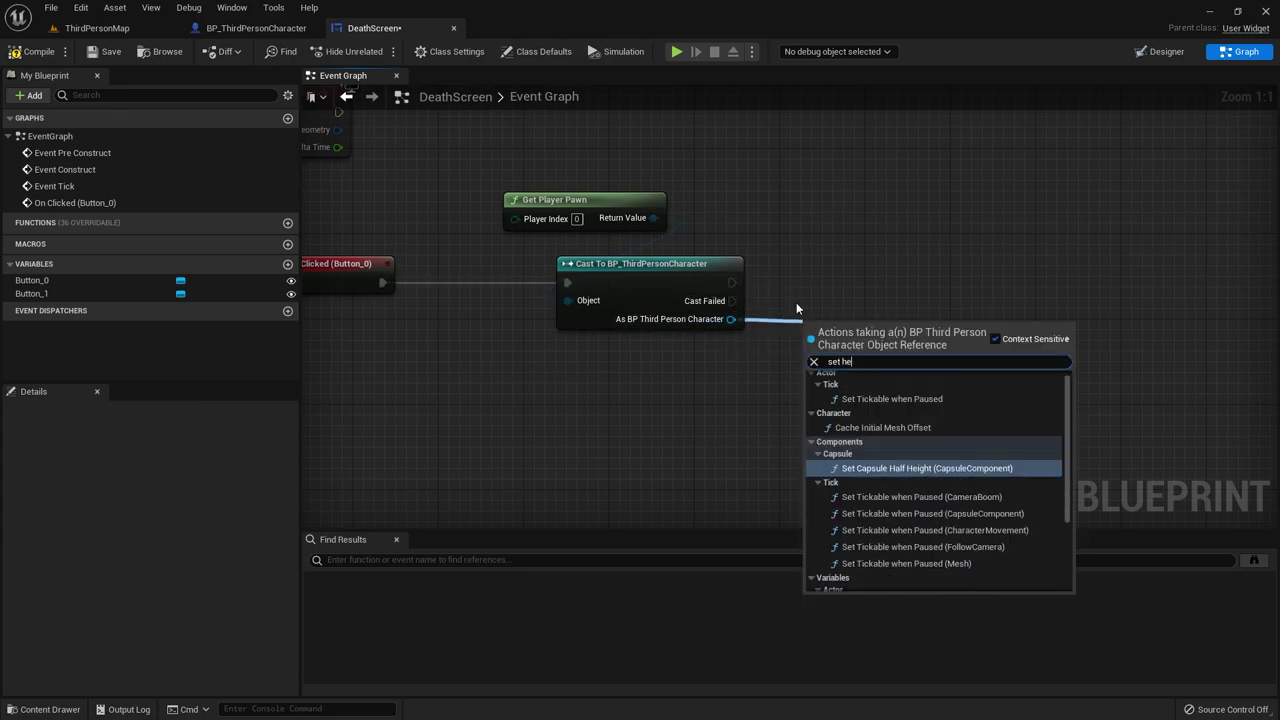
{"action": "type", "text": "alth"}
Step: Add a SET Health node after the cast, initially entering 4.0
{"action": "left_click", "coordinate": [862, 402]}
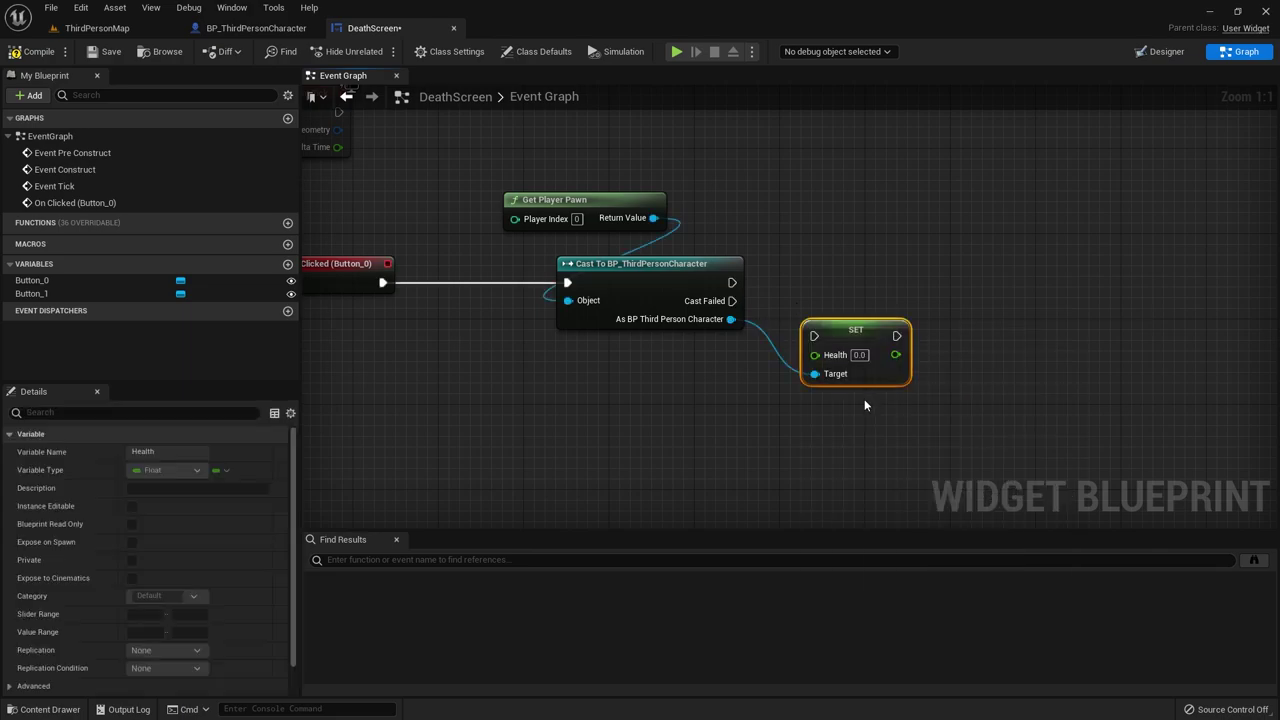
{"action": "left_click_drag", "start_coordinate": [862, 328], "coordinate": [873, 270]}
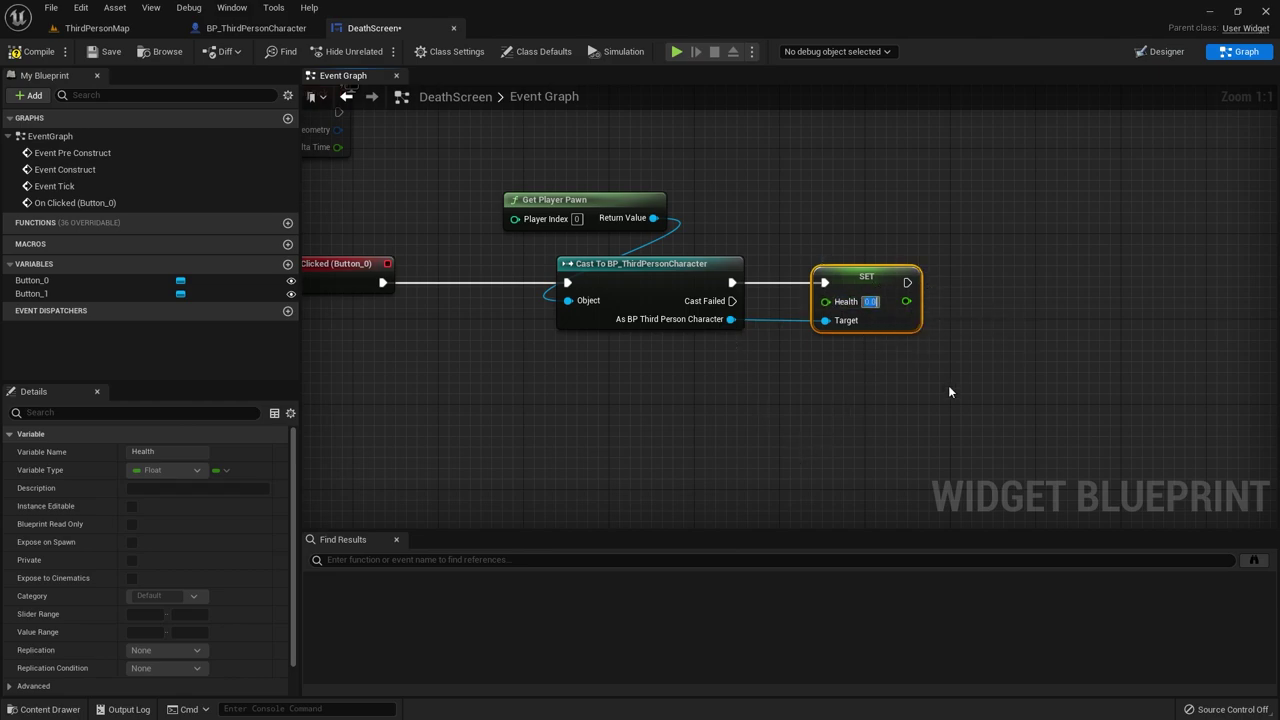
{"action": "type", "text": "4"}
{"action": "left_click", "coordinate": [859, 398]}
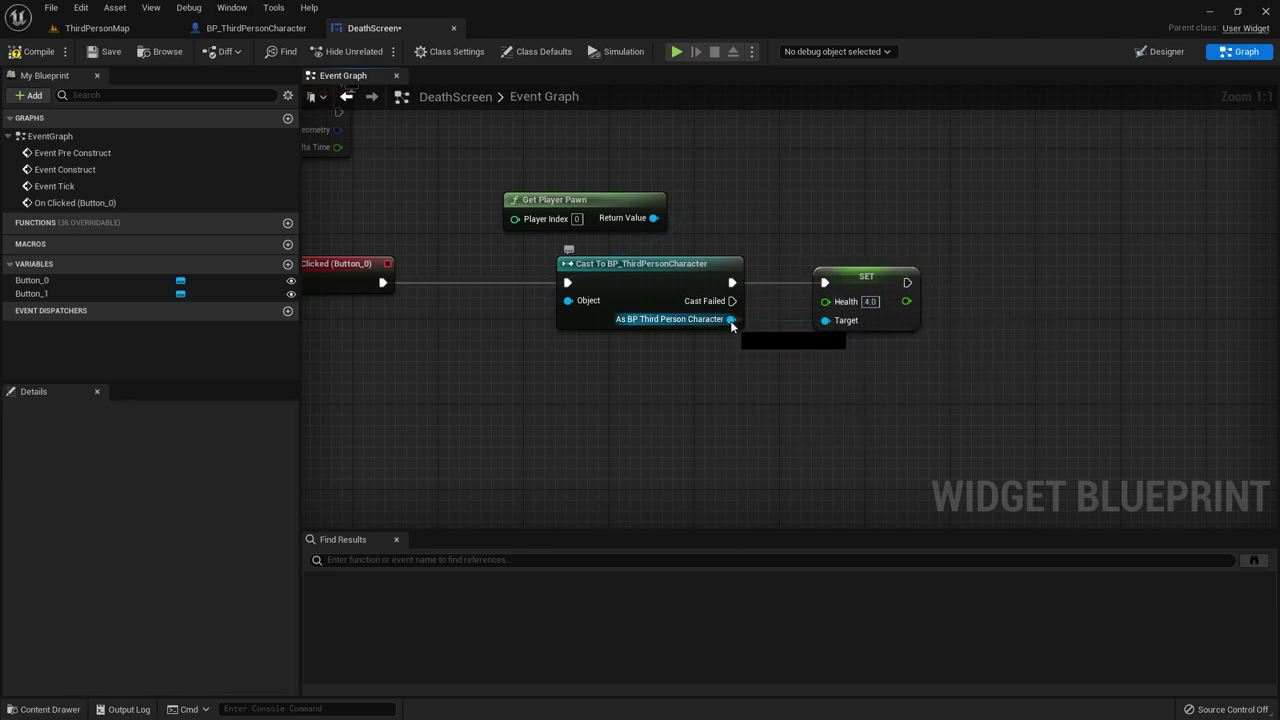
Step: Connect the character's Max Health into SET Health, tidy the nodes and compile DeathScreen
{"action": "left_click_drag", "start_coordinate": [731, 320], "coordinate": [746, 402]}
{"action": "type", "text": "s"}
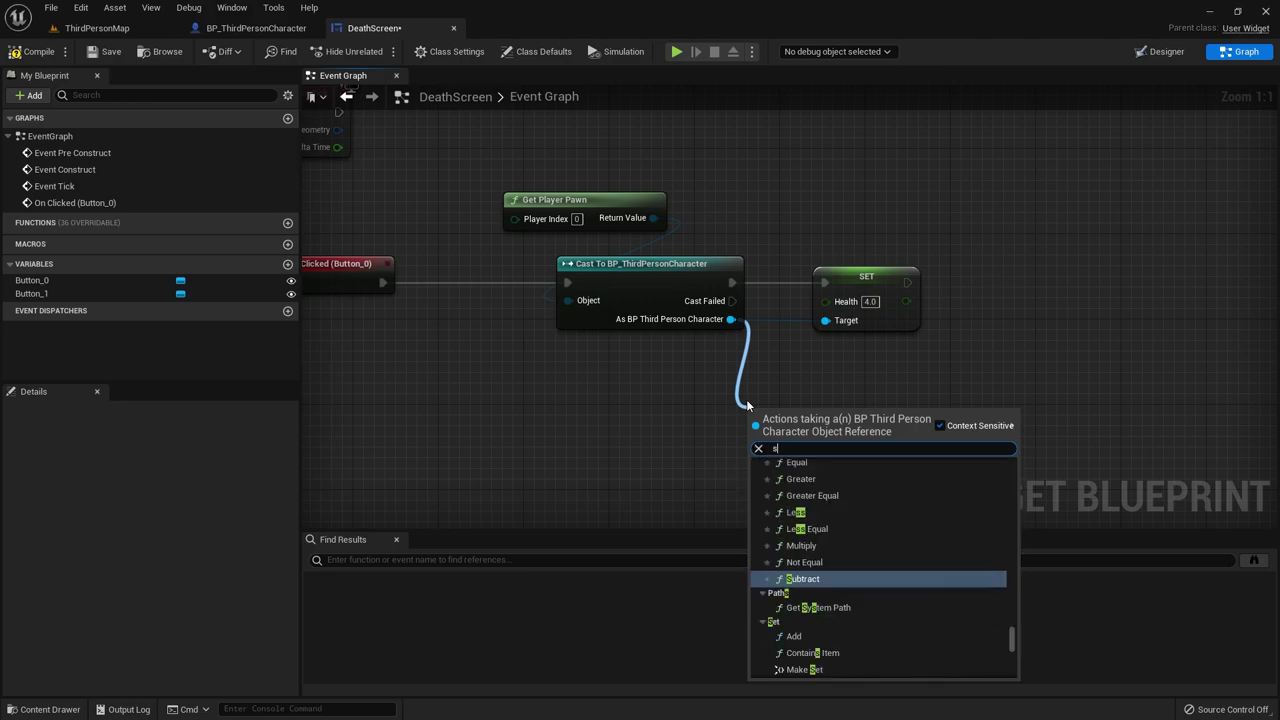
{"action": "key", "text": "BackSpace"}
{"action": "type", "text": "get max "}
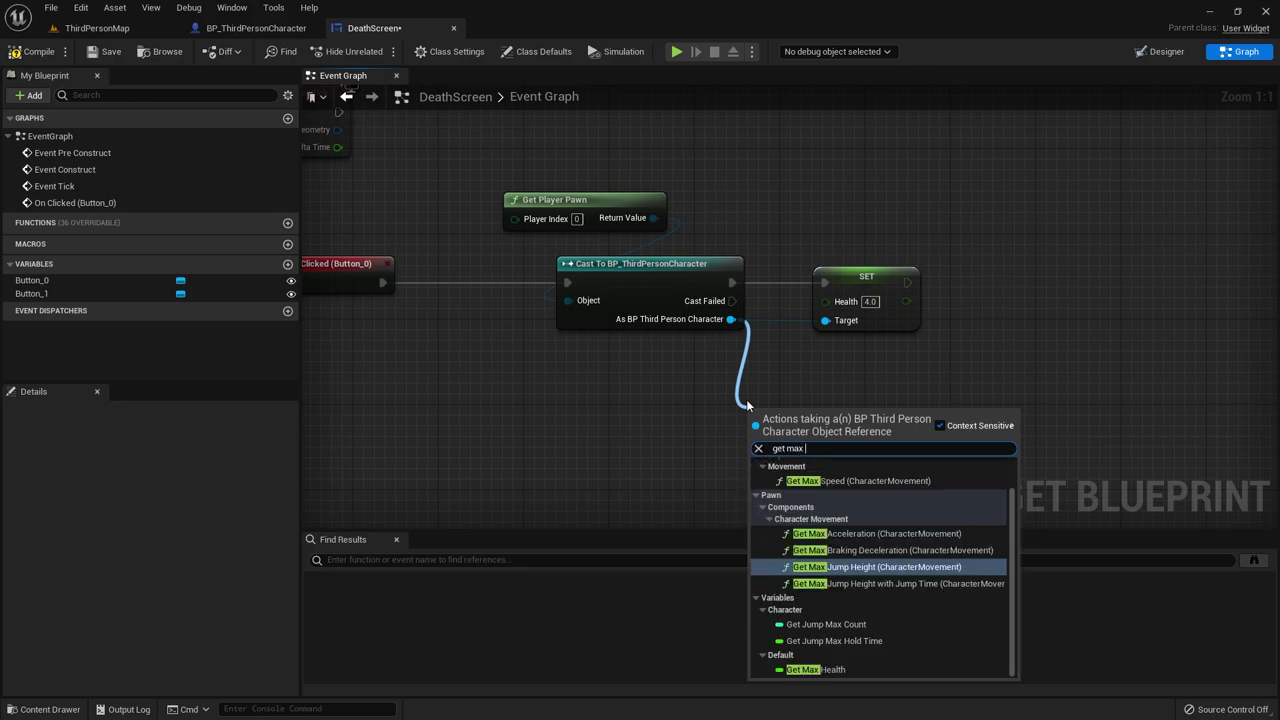
{"action": "type", "text": "hea"}
{"action": "left_click", "coordinate": [832, 489]}
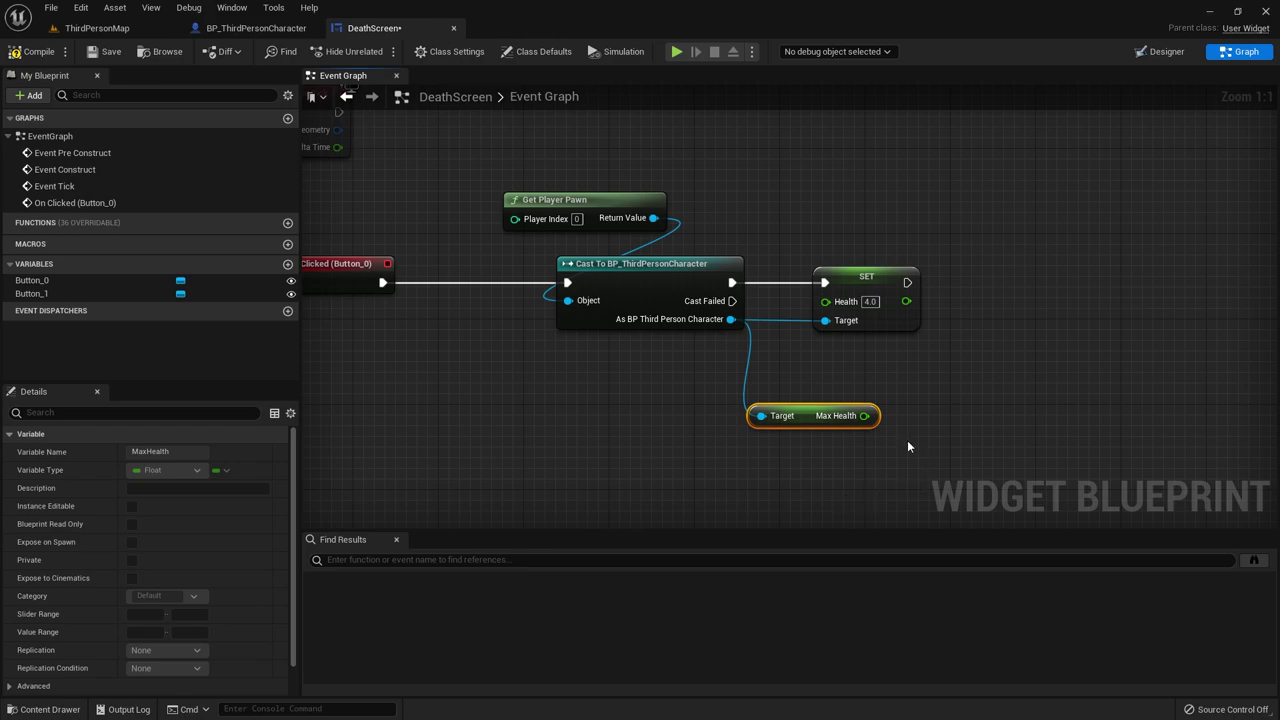
{"action": "left_click_drag", "start_coordinate": [866, 416], "coordinate": [835, 318]}
{"action": "left_click_drag", "start_coordinate": [886, 282], "coordinate": [1012, 287]}
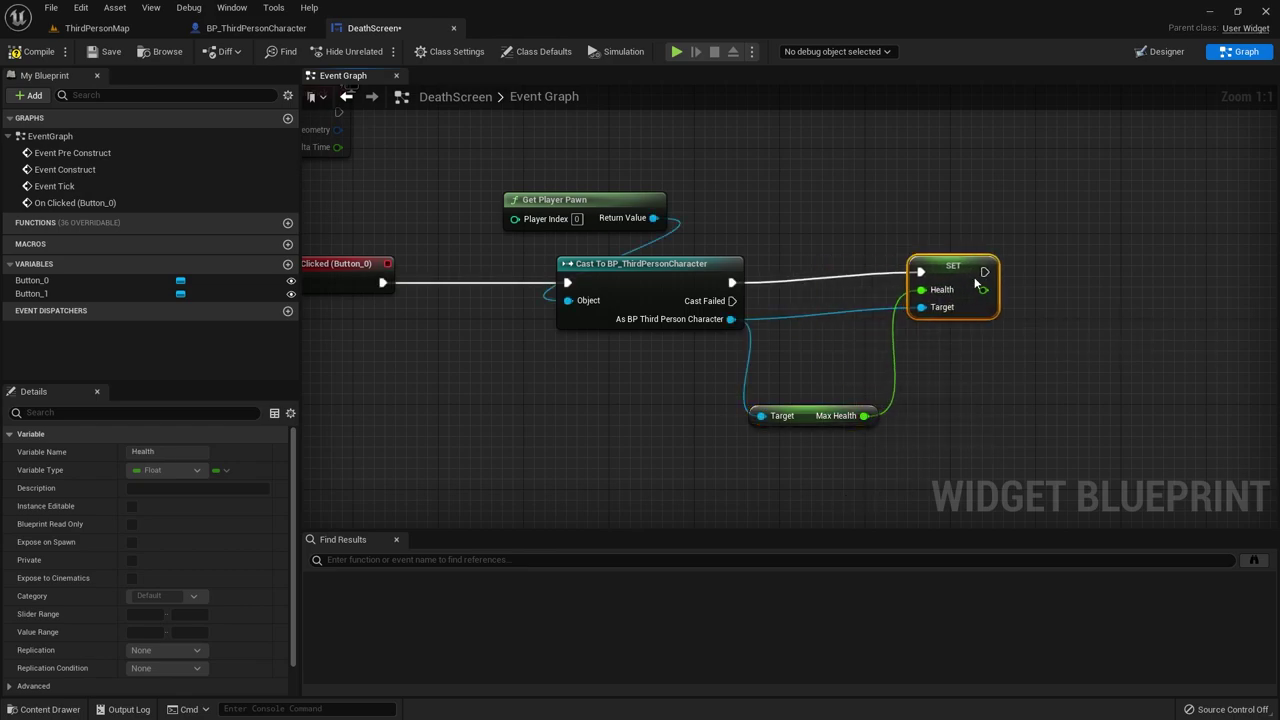
{"action": "left_click_drag", "start_coordinate": [811, 412], "coordinate": [849, 309]}
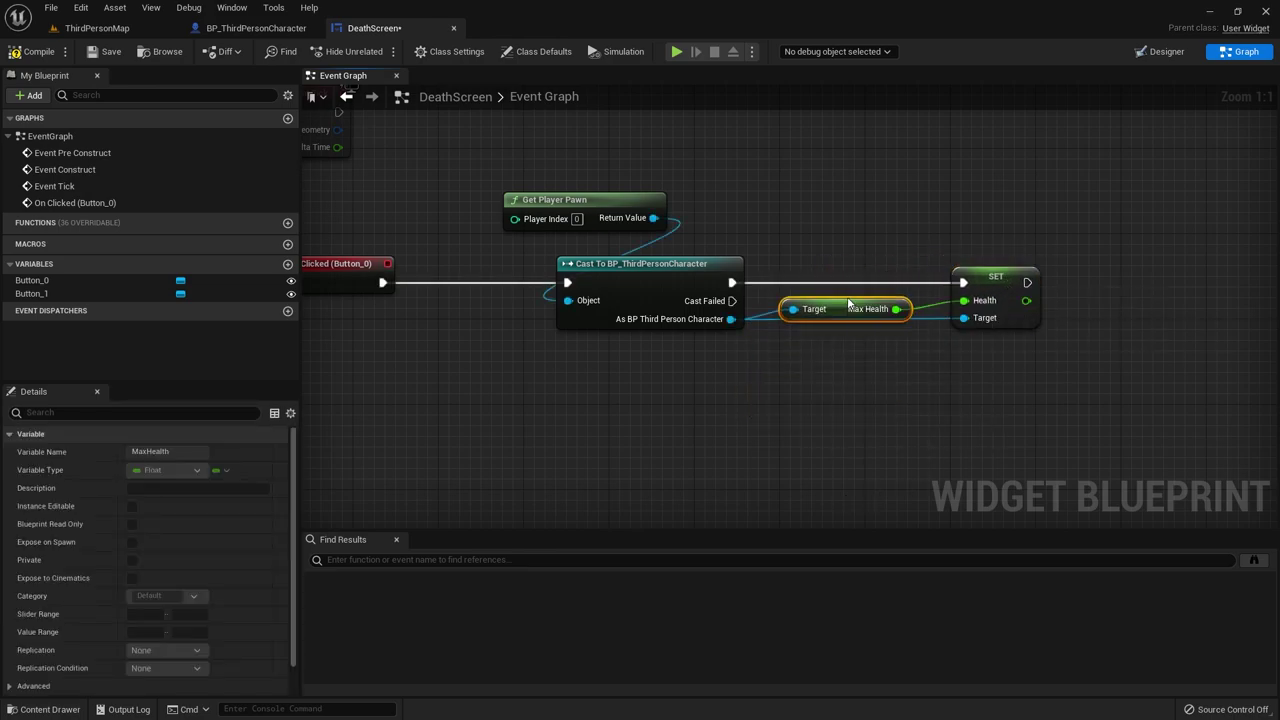
{"action": "mouse_move", "coordinate": [874, 376]}
{"action": "right_mouse_down"}
{"action": "mouse_move", "coordinate": [702, 407]}
{"action": "mouse_move", "coordinate": [780, 377]}
{"action": "right_mouse_up"}
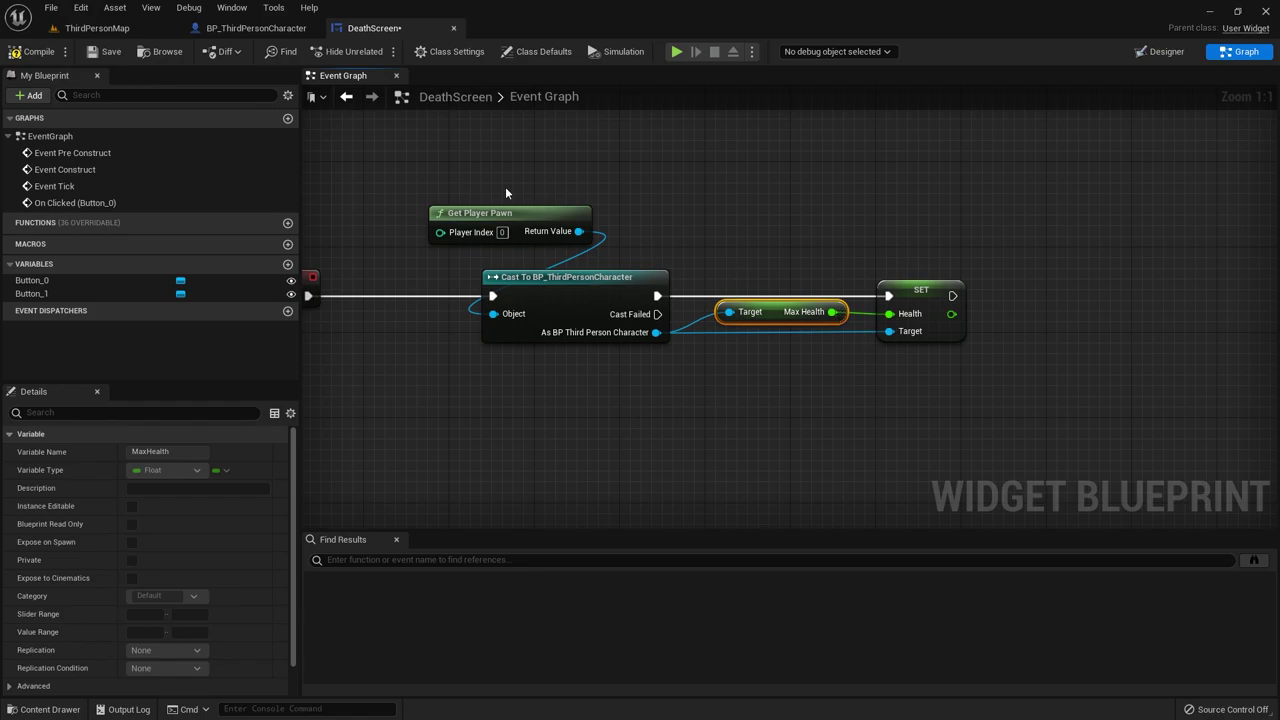
{"action": "left_click", "coordinate": [28, 55]}
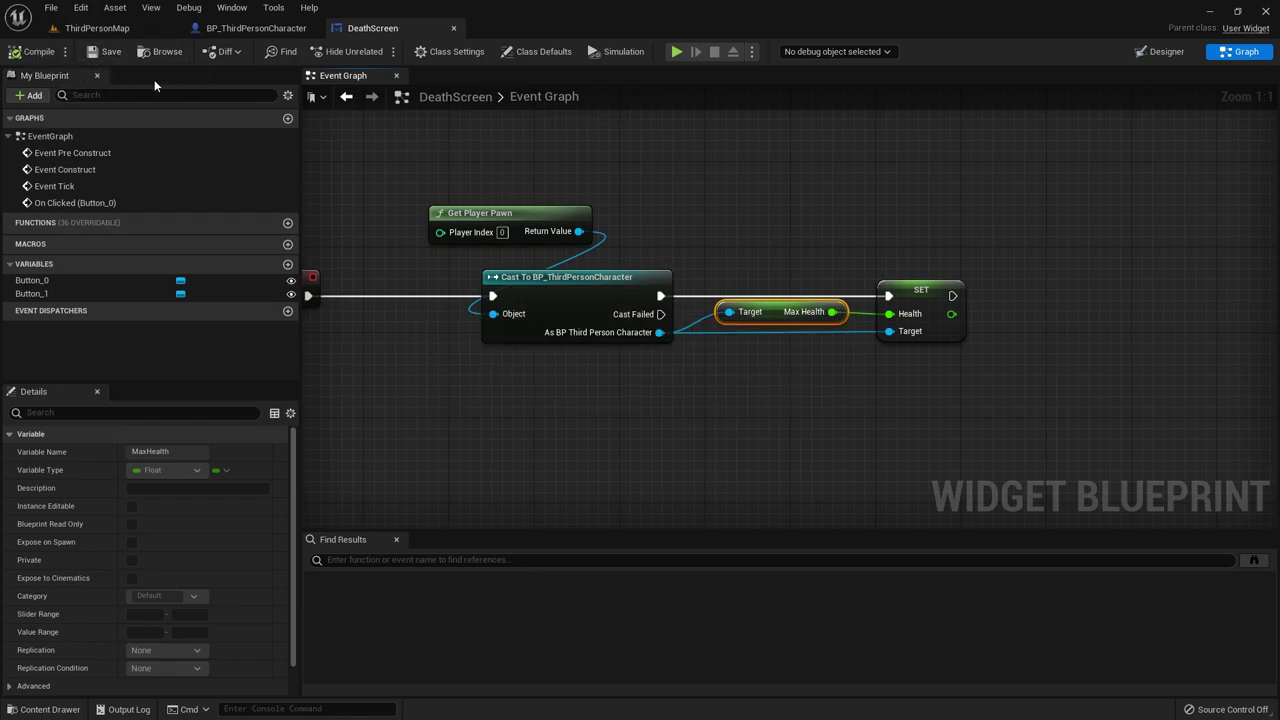
Step: Play-test ThirdPersonMap until death, use Keep Going to refill health, then stop
{"action": "left_click", "coordinate": [100, 28]}
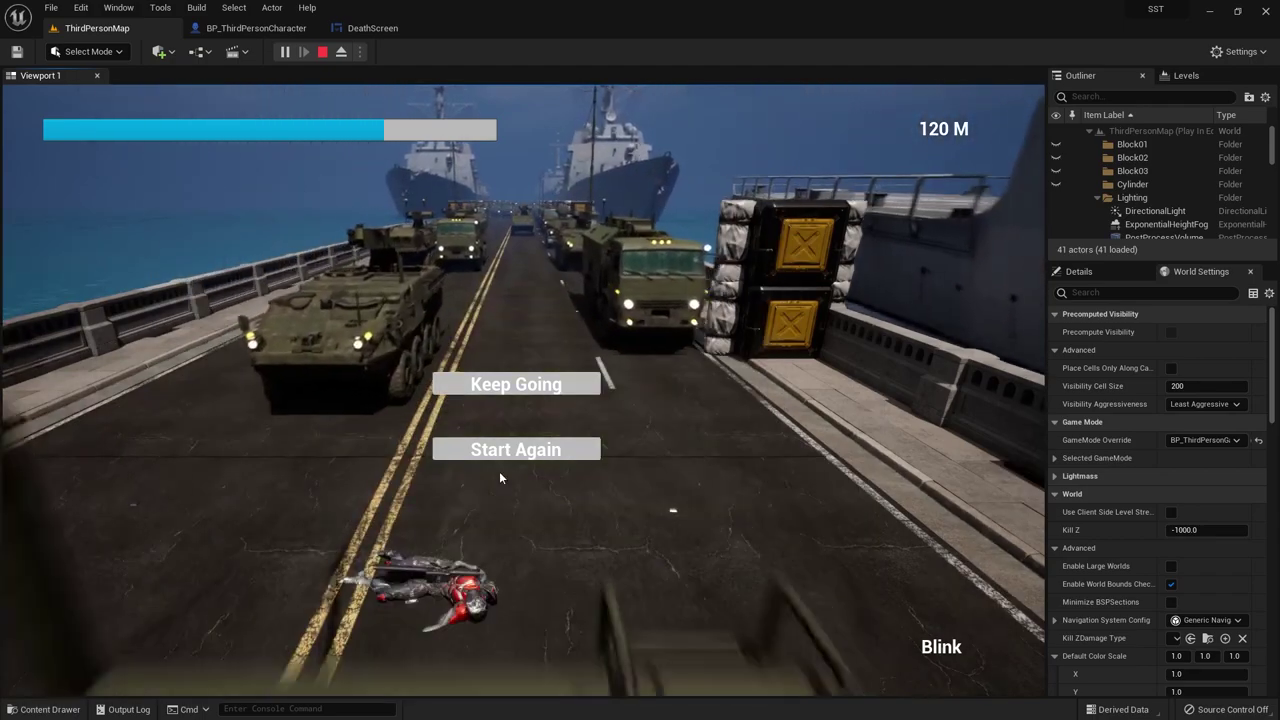
{"action": "left_click", "coordinate": [322, 51]}
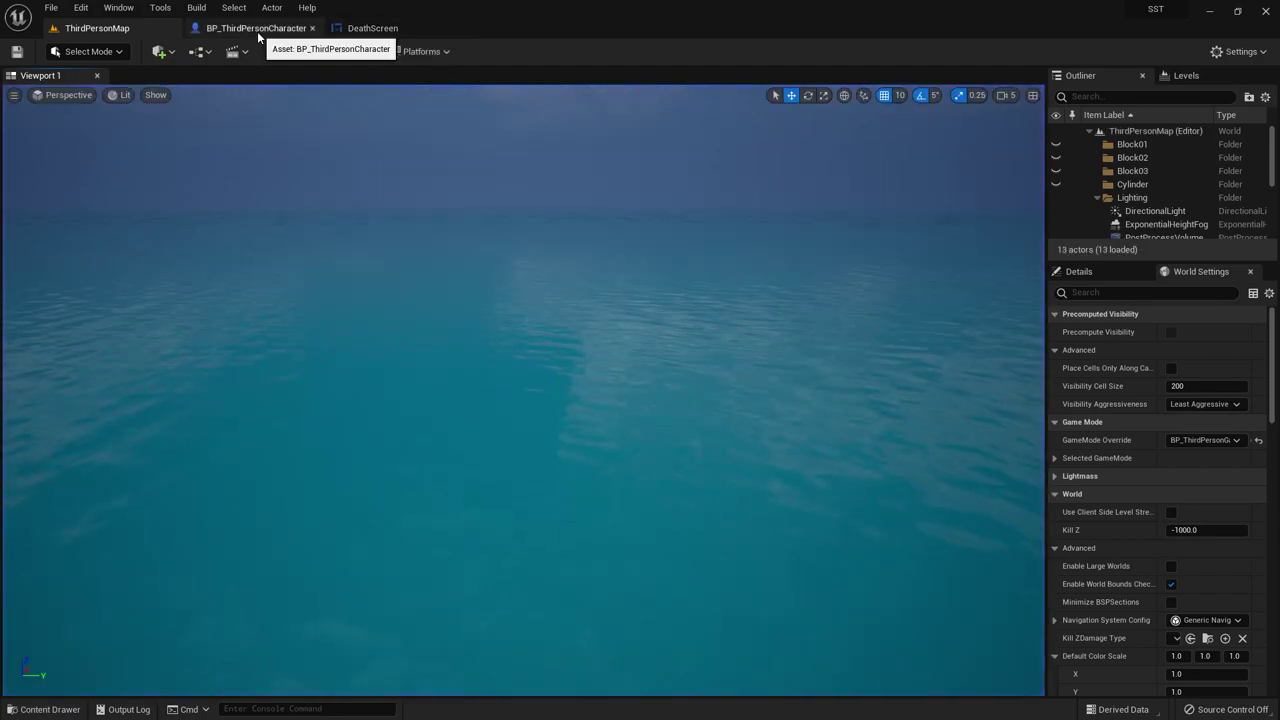
Step: Check the Play Animation, Disable Input and Disable Movement nodes in BP_ThirdPersonCharacter's death chain
{"action": "left_click", "coordinate": [258, 30]}
{"action": "left_click", "coordinate": [375, 28]}
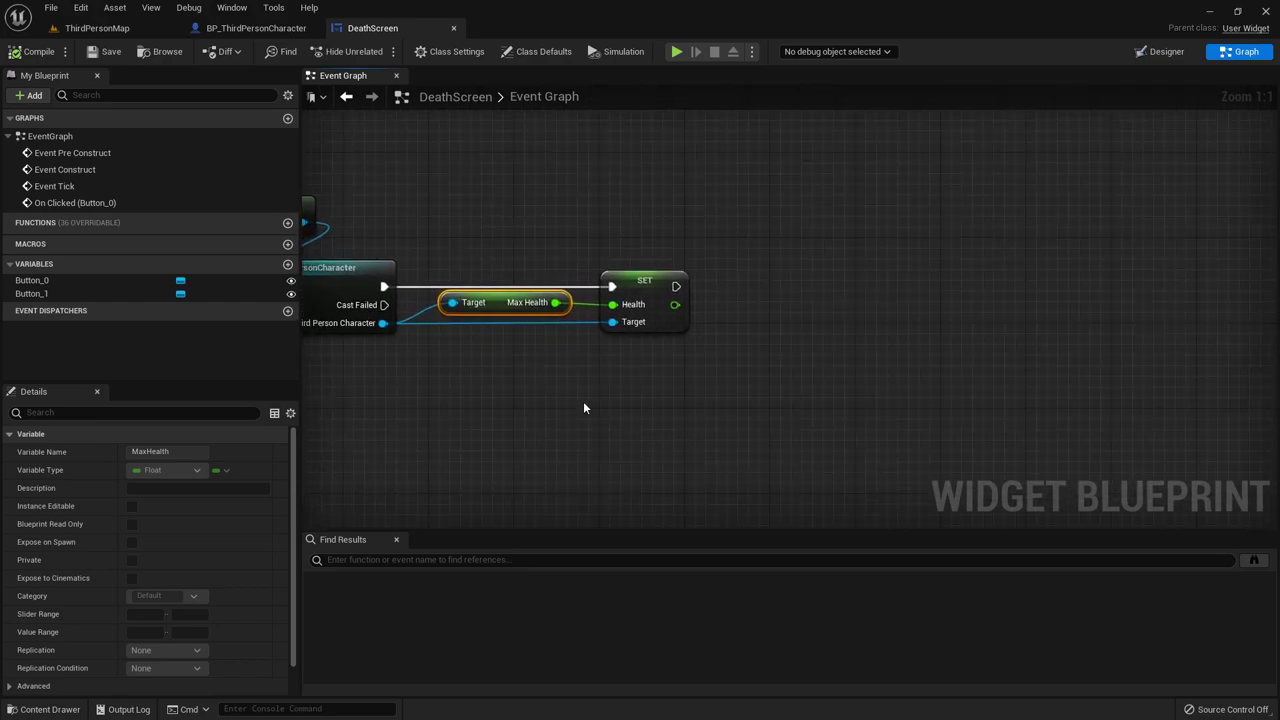
{"action": "left_click", "coordinate": [248, 30]}
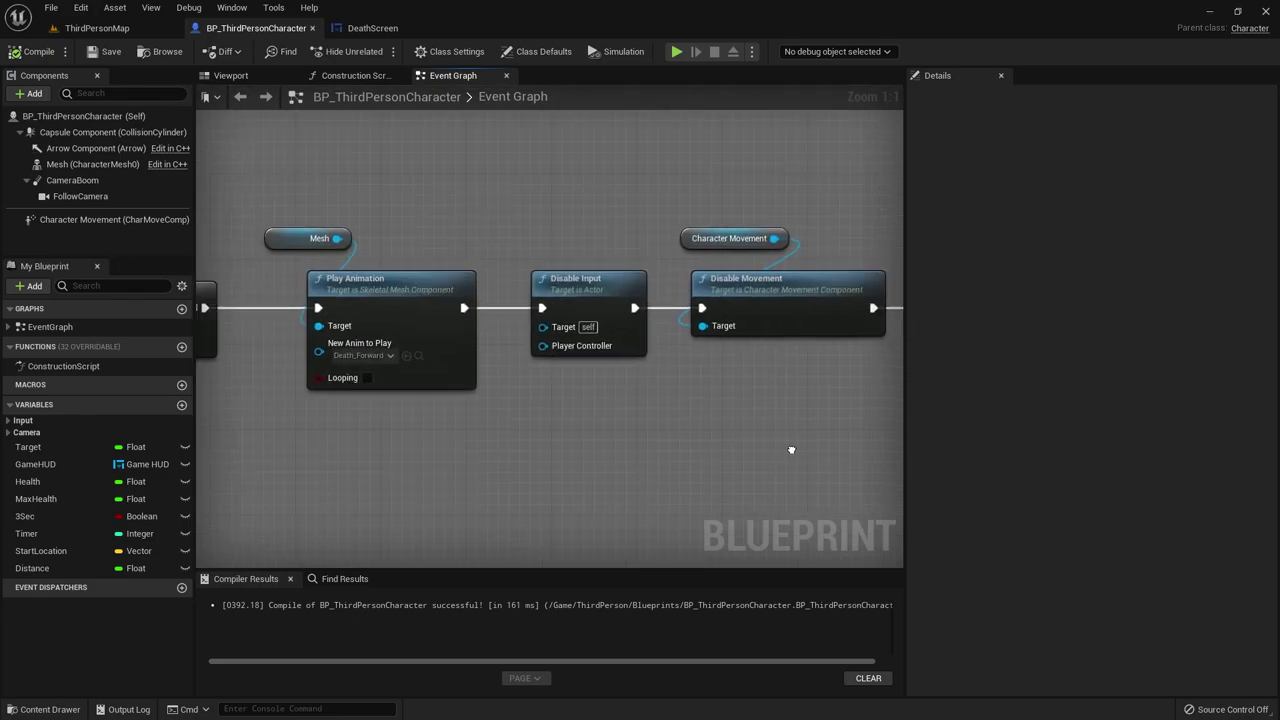
Step: Add Enable Input on the cast character and wire SET Health's execution into it
{"action": "left_click", "coordinate": [385, 30]}
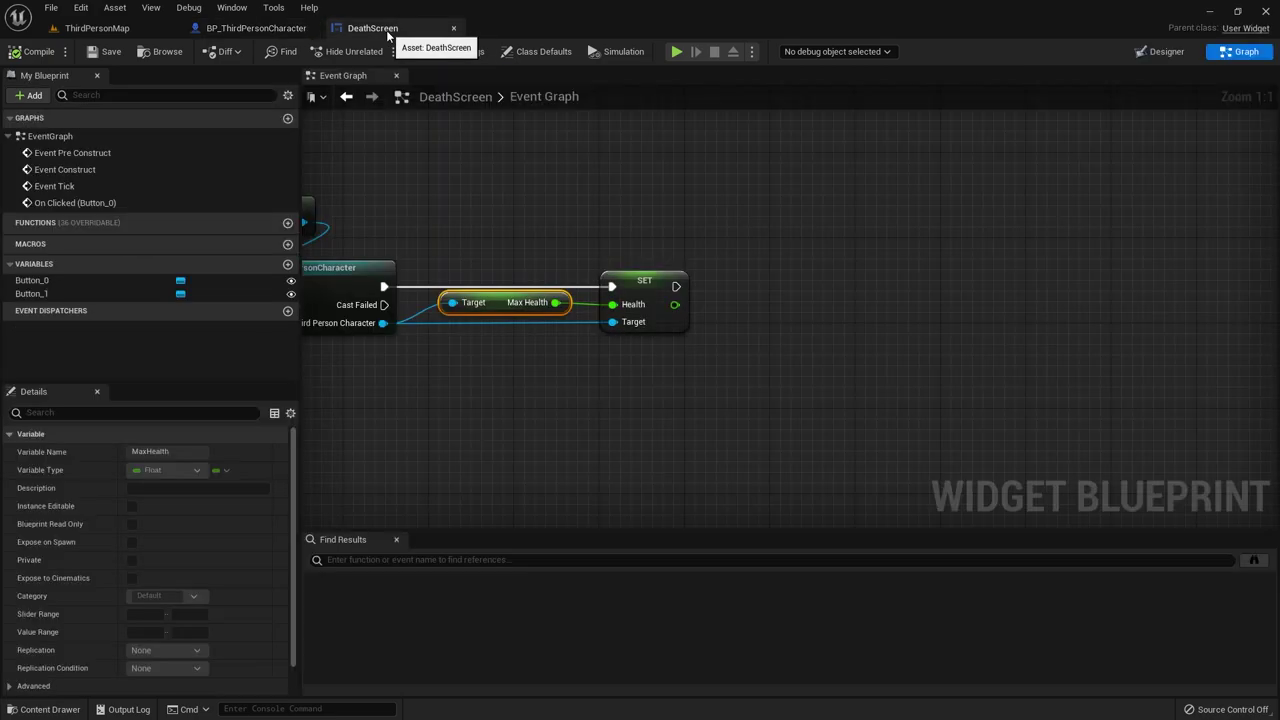
{"action": "right_click_drag", "start_coordinate": [740, 413], "coordinate": [807, 380]}
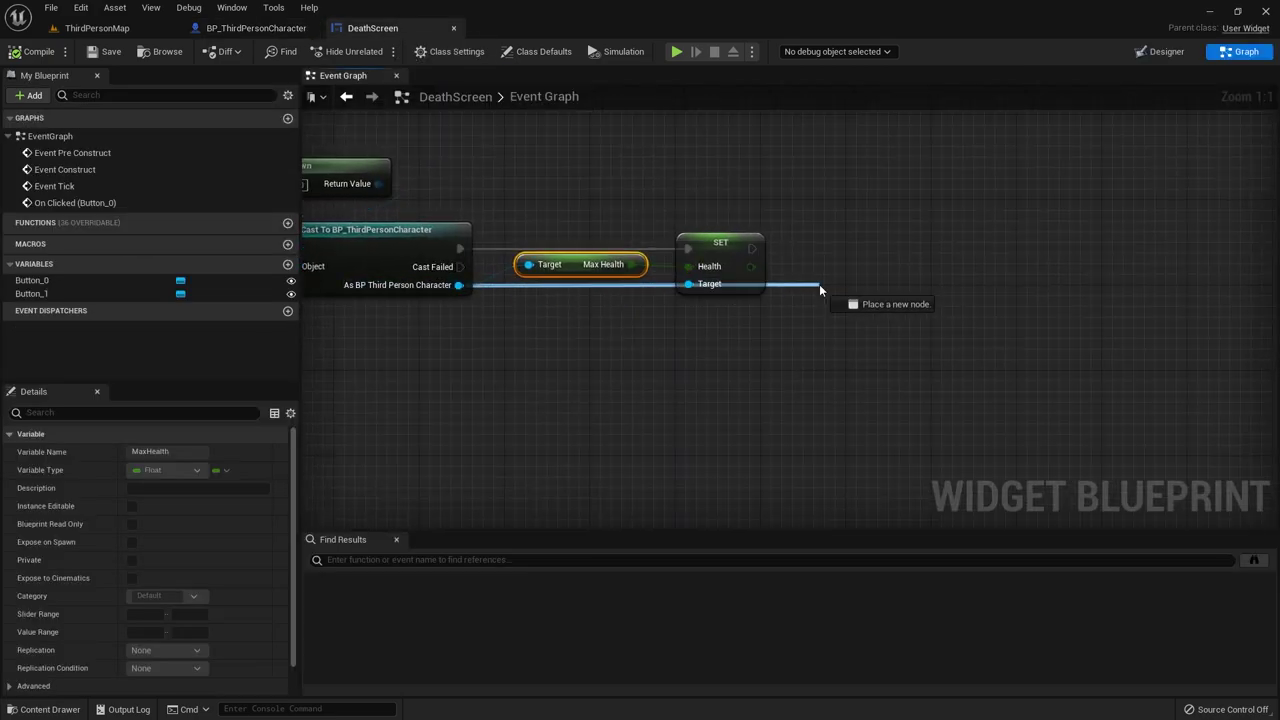
{"action": "left_click_drag", "start_coordinate": [836, 282], "coordinate": [840, 284]}
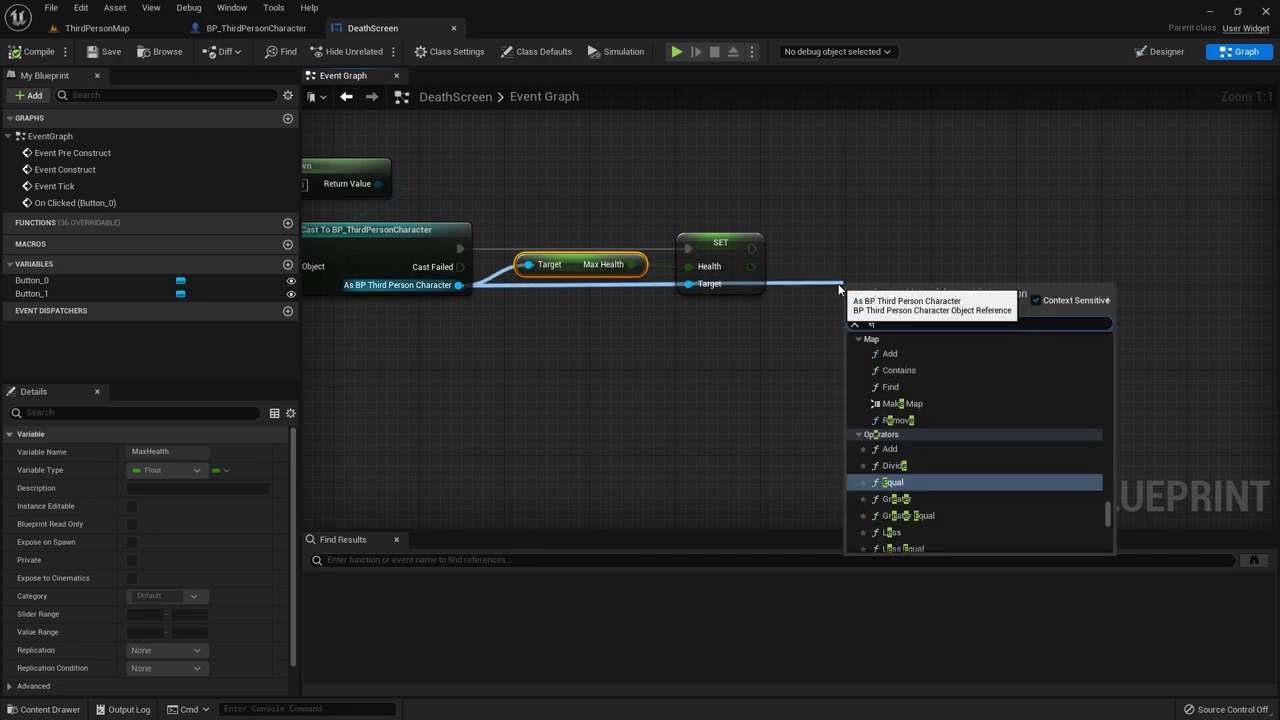
{"action": "type", "text": "enable in"}
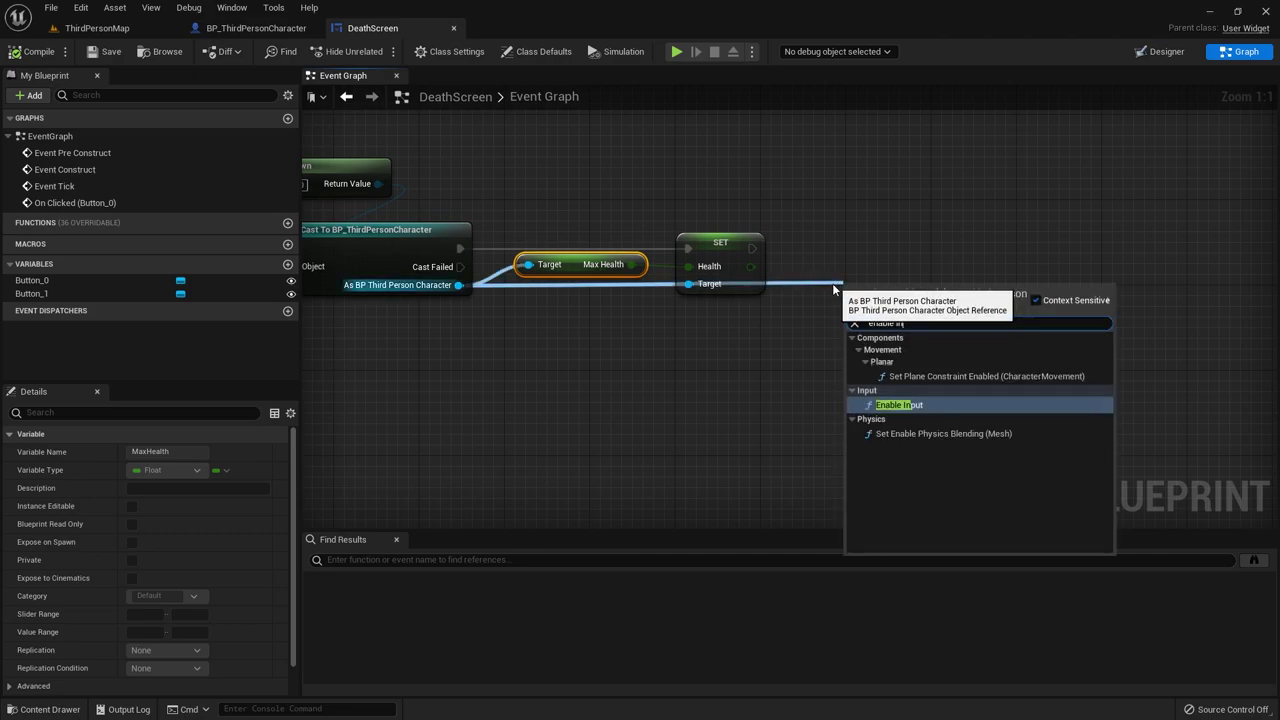
{"action": "left_click", "coordinate": [899, 404]}
{"action": "left_click_drag", "start_coordinate": [884, 312], "coordinate": [873, 250]}
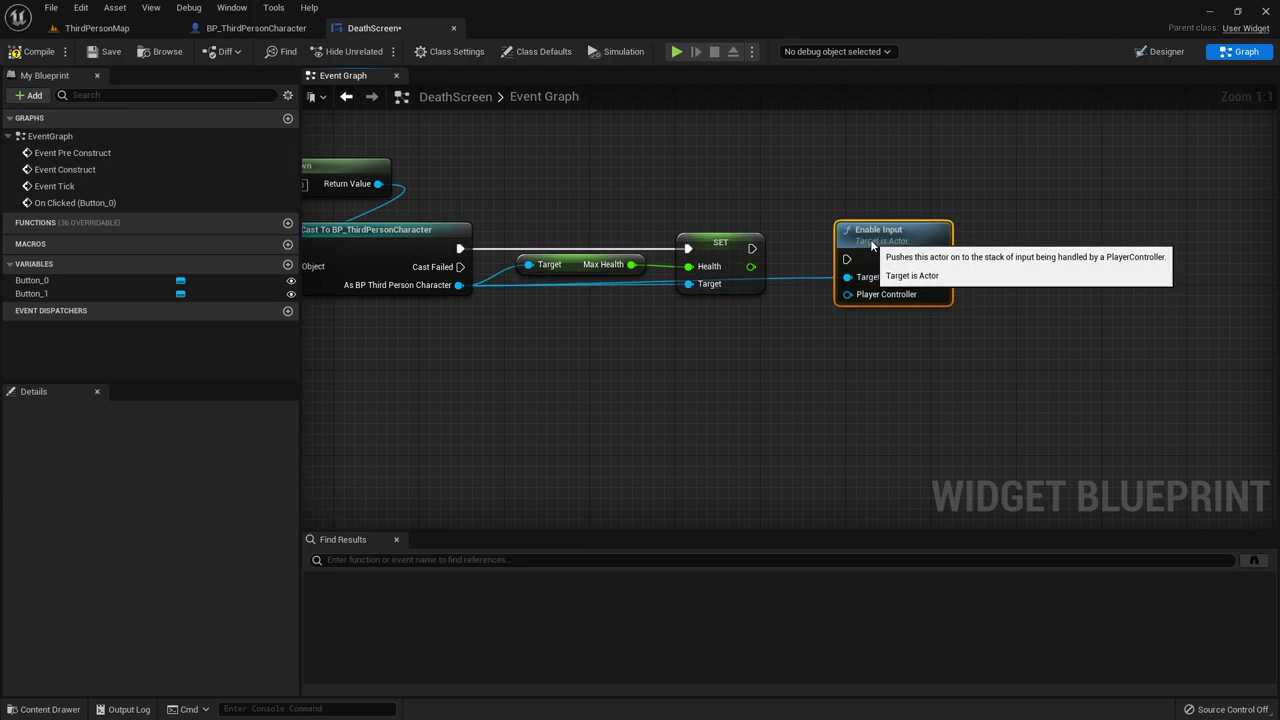
{"action": "left_click_drag", "start_coordinate": [752, 248], "coordinate": [848, 261]}
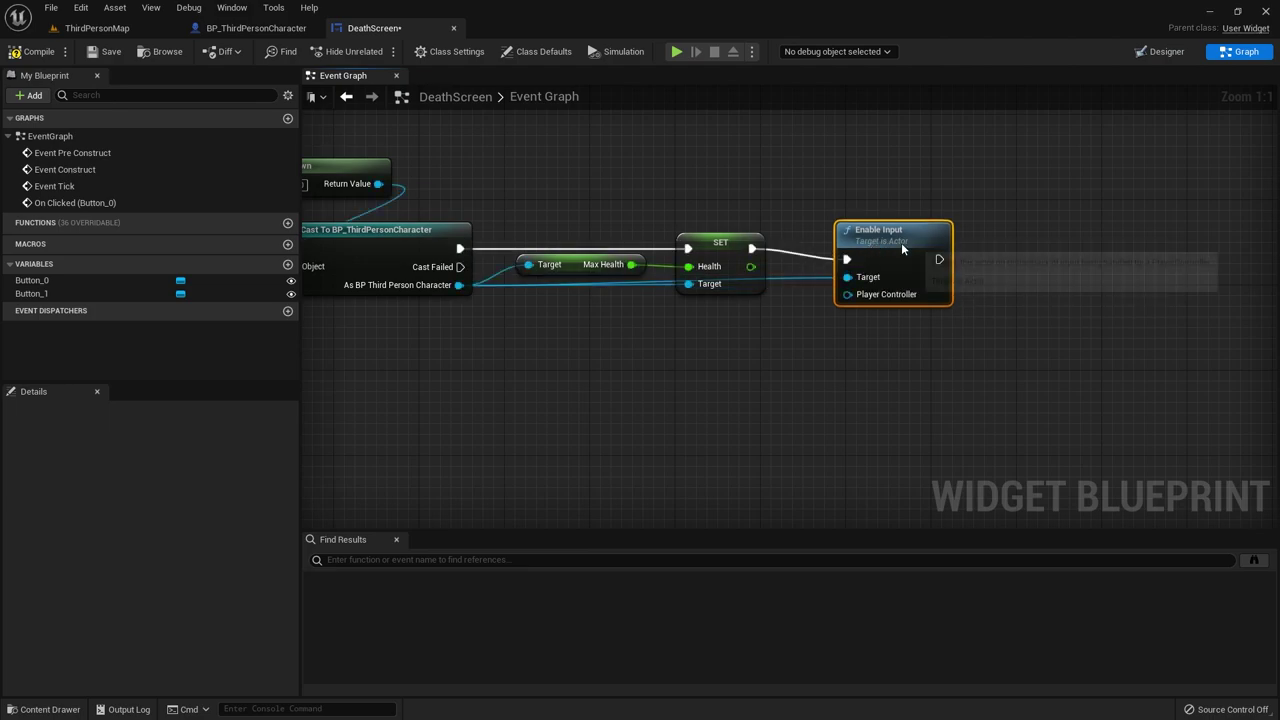
{"action": "right_click_drag", "start_coordinate": [571, 393], "coordinate": [774, 393]}
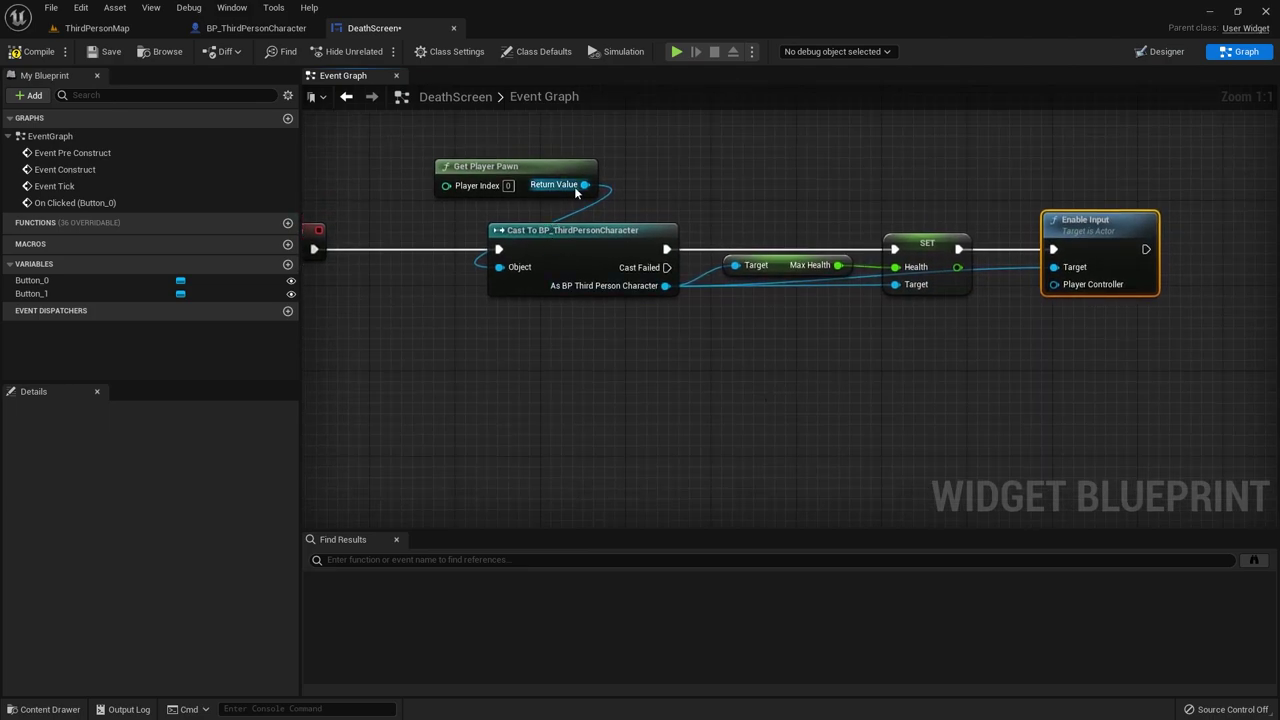
Step: Try a player controller and Get Player Character for Enable Input, then delete the unused node
{"action": "left_click_drag", "start_coordinate": [1054, 284], "coordinate": [973, 336]}
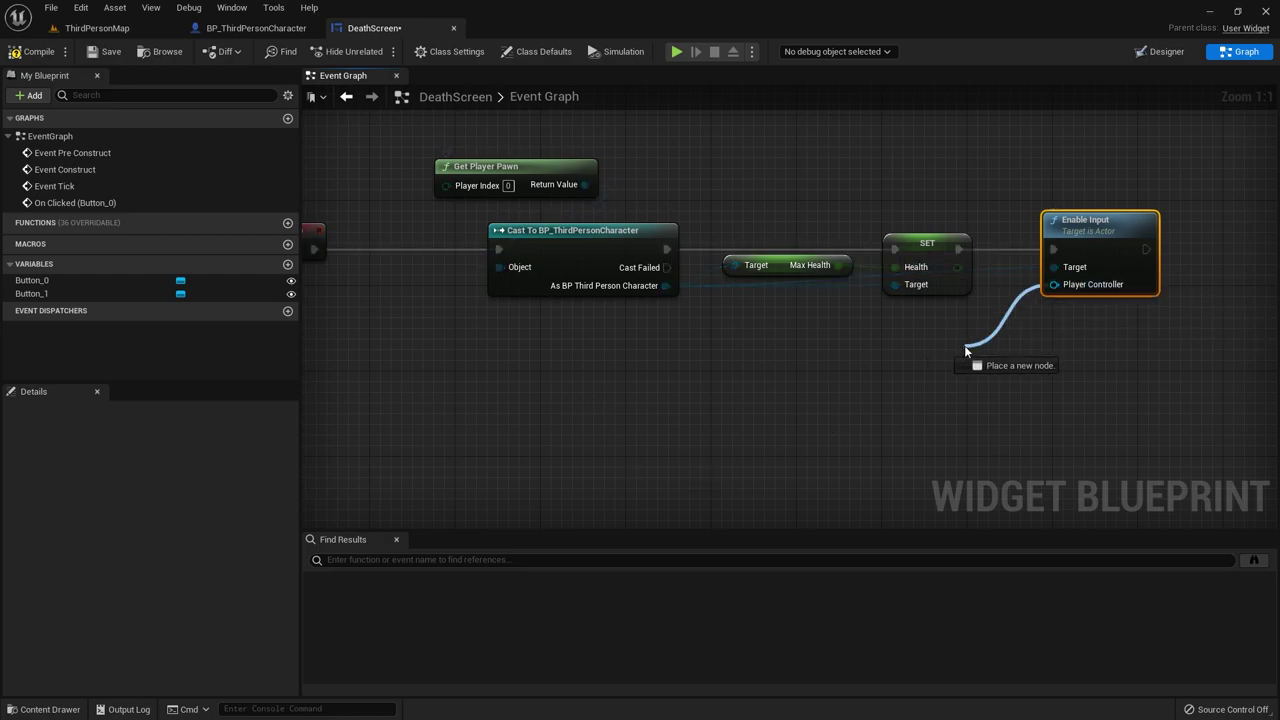
{"action": "left_click", "coordinate": [848, 406]}
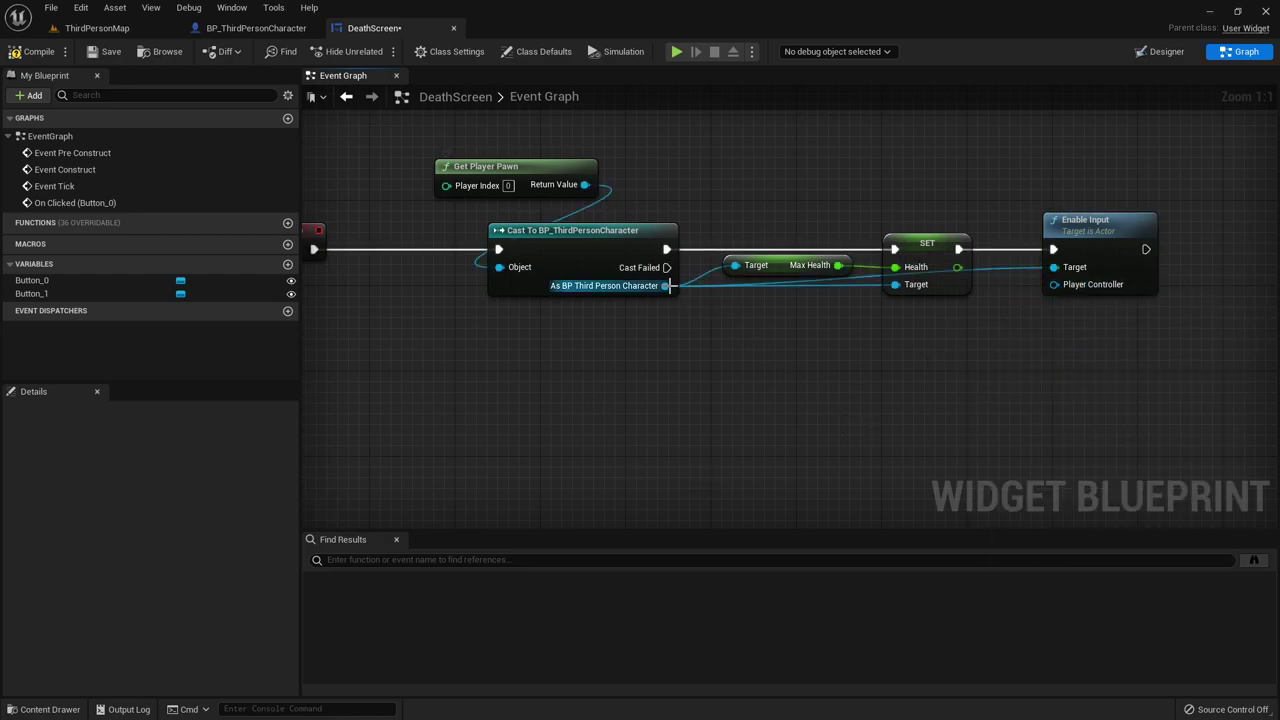
{"action": "left_click_drag", "start_coordinate": [666, 286], "coordinate": [926, 357]}
{"action": "type", "text": "get"}
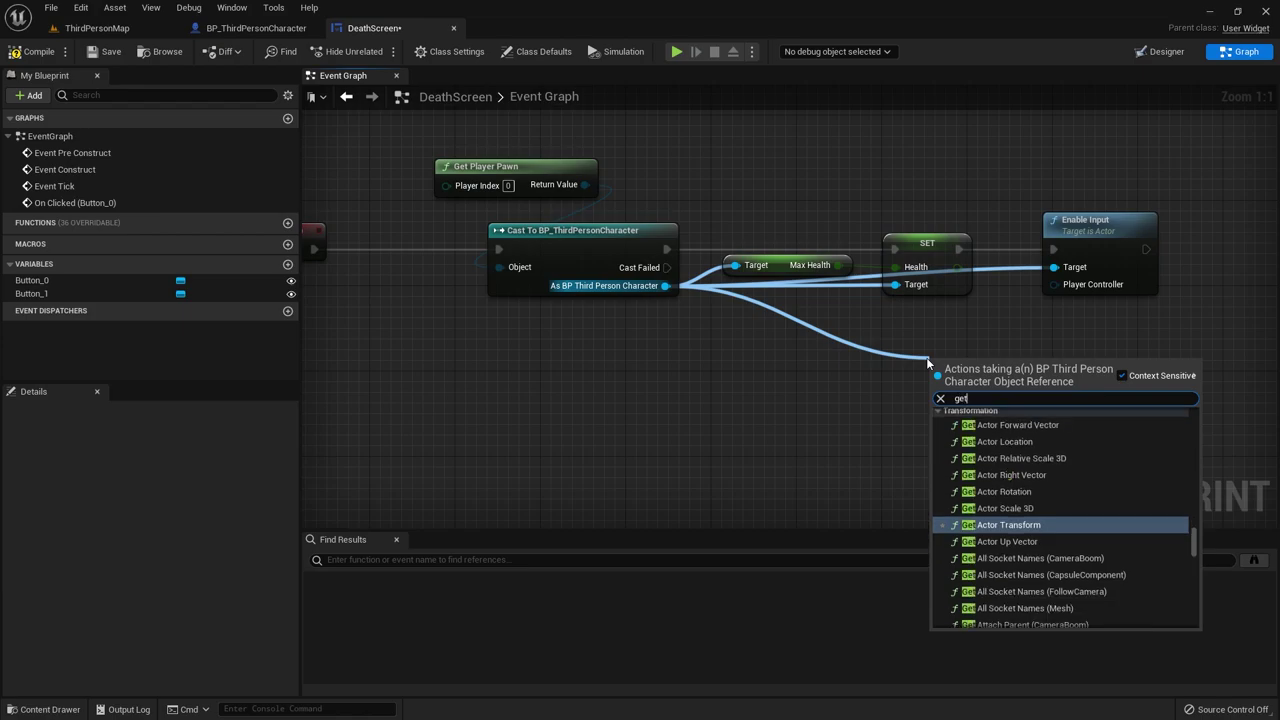
{"action": "type", "text": " player con"}
{"action": "key", "text": "Escape"}
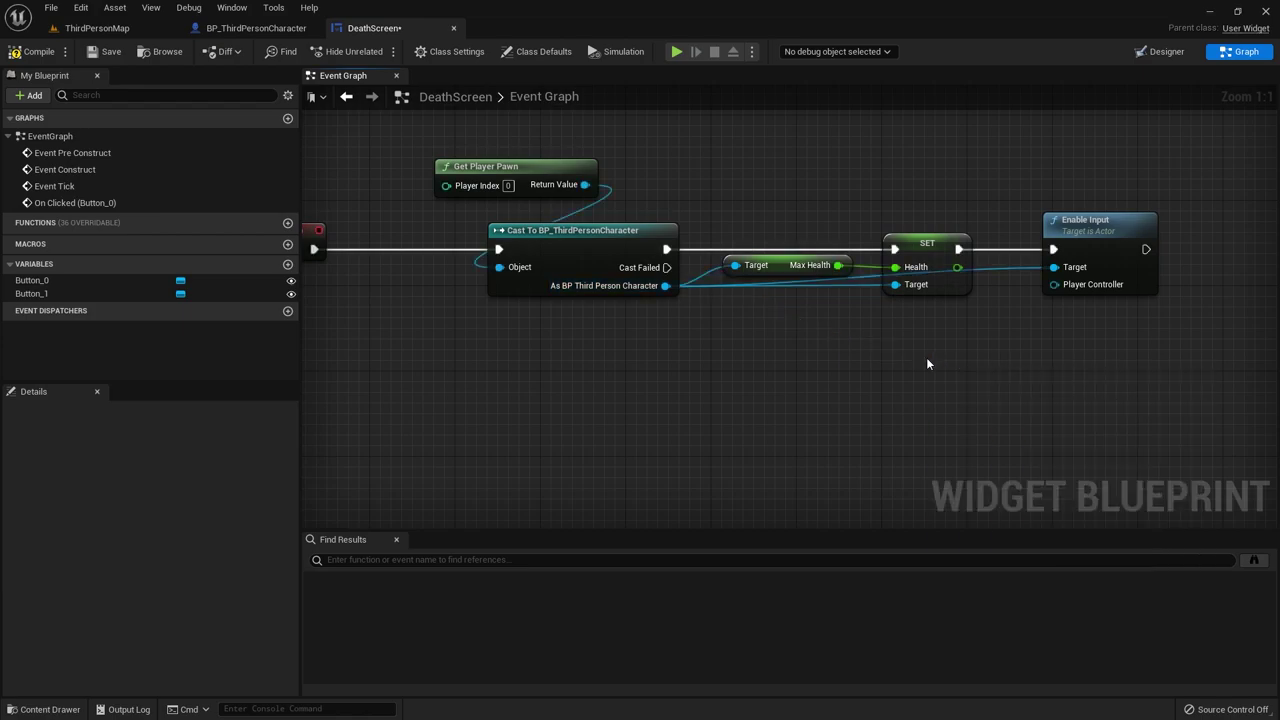
{"action": "right_click", "coordinate": [903, 370]}
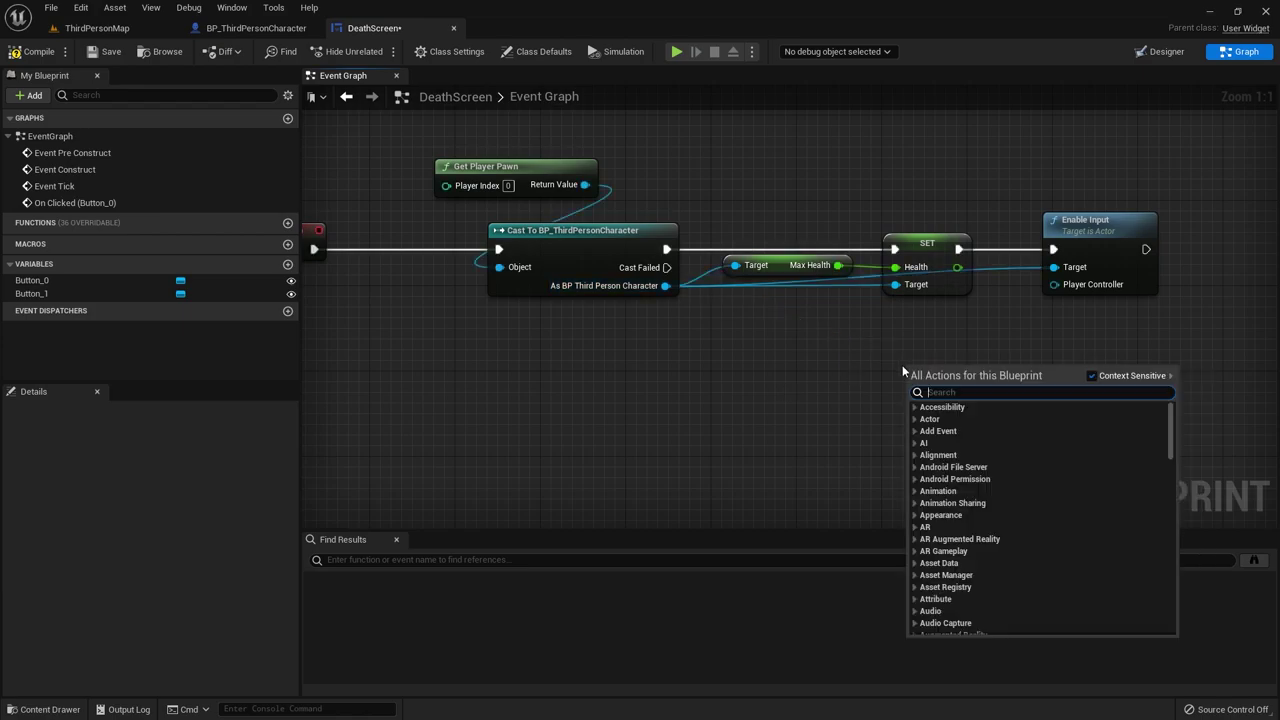
{"action": "type", "text": "get player"}
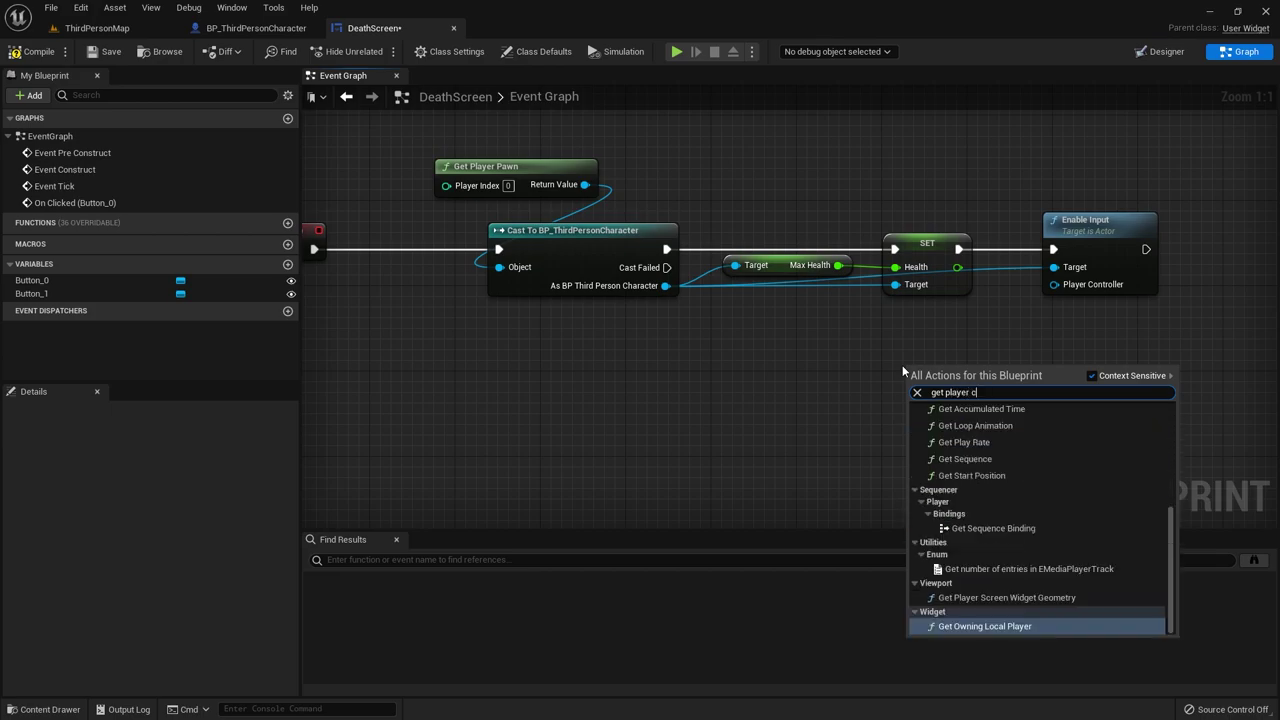
{"action": "left_click", "coordinate": [1044, 510]}
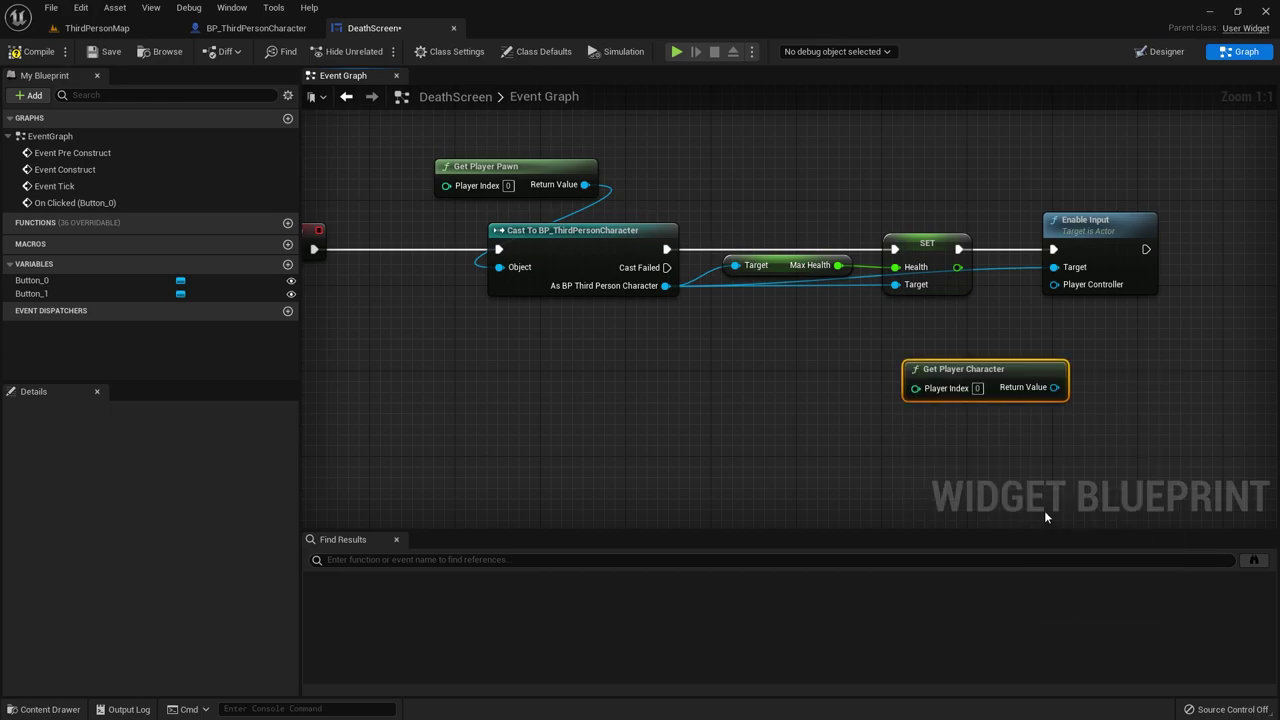
{"action": "left_click_drag", "start_coordinate": [1060, 286], "coordinate": [1060, 288]}
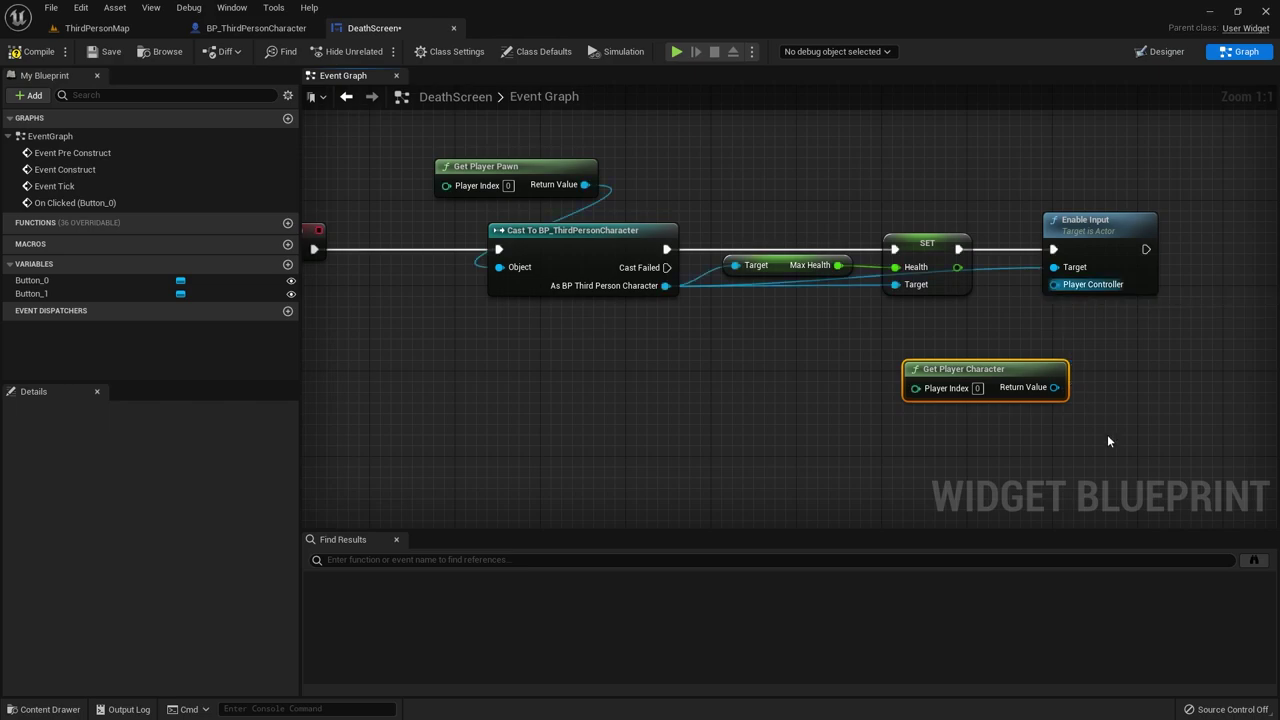
{"action": "left_click", "coordinate": [1107, 434]}
{"action": "left_click", "coordinate": [985, 380]}
{"action": "right_click_drag", "start_coordinate": [1117, 398], "coordinate": [956, 415]}
{"action": "key", "text": "Delete"}
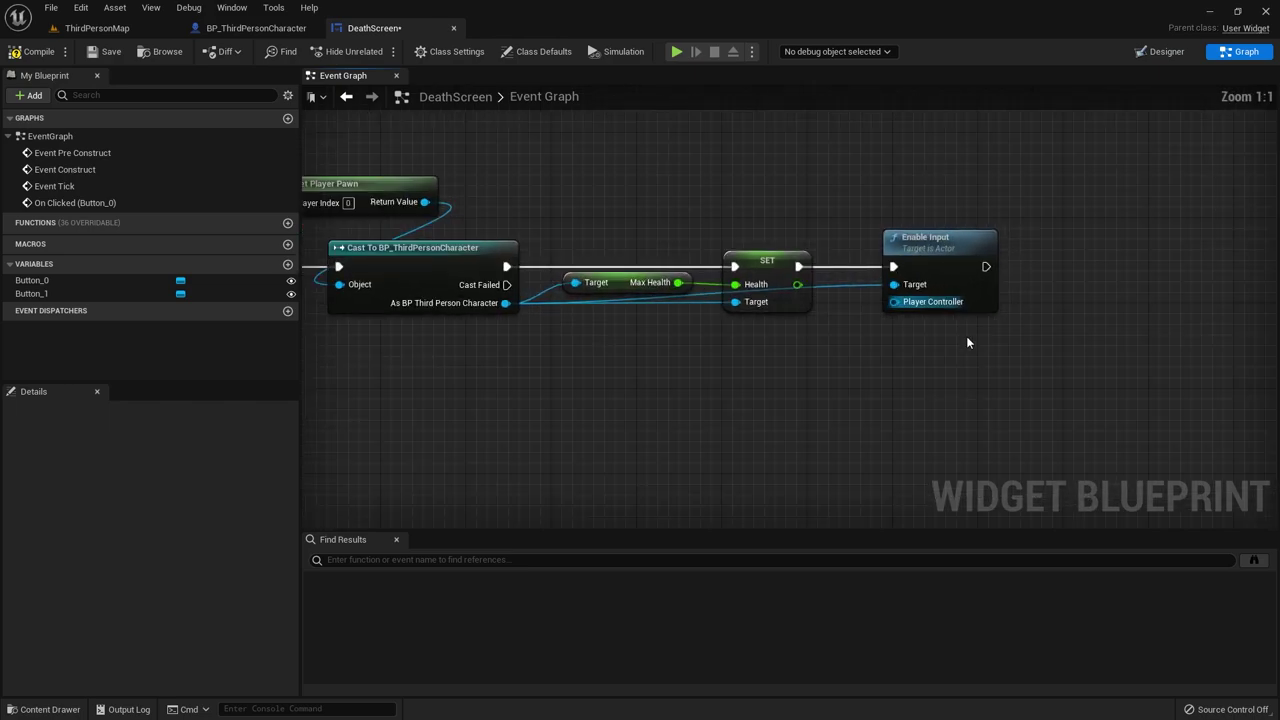
Step: Compare with BP_ThirdPersonCharacter, then reselect the Cast To BP_ThirdPersonCharacter node in DeathScreen
{"action": "left_click", "coordinate": [900, 250]}
{"action": "left_click", "coordinate": [255, 28]}
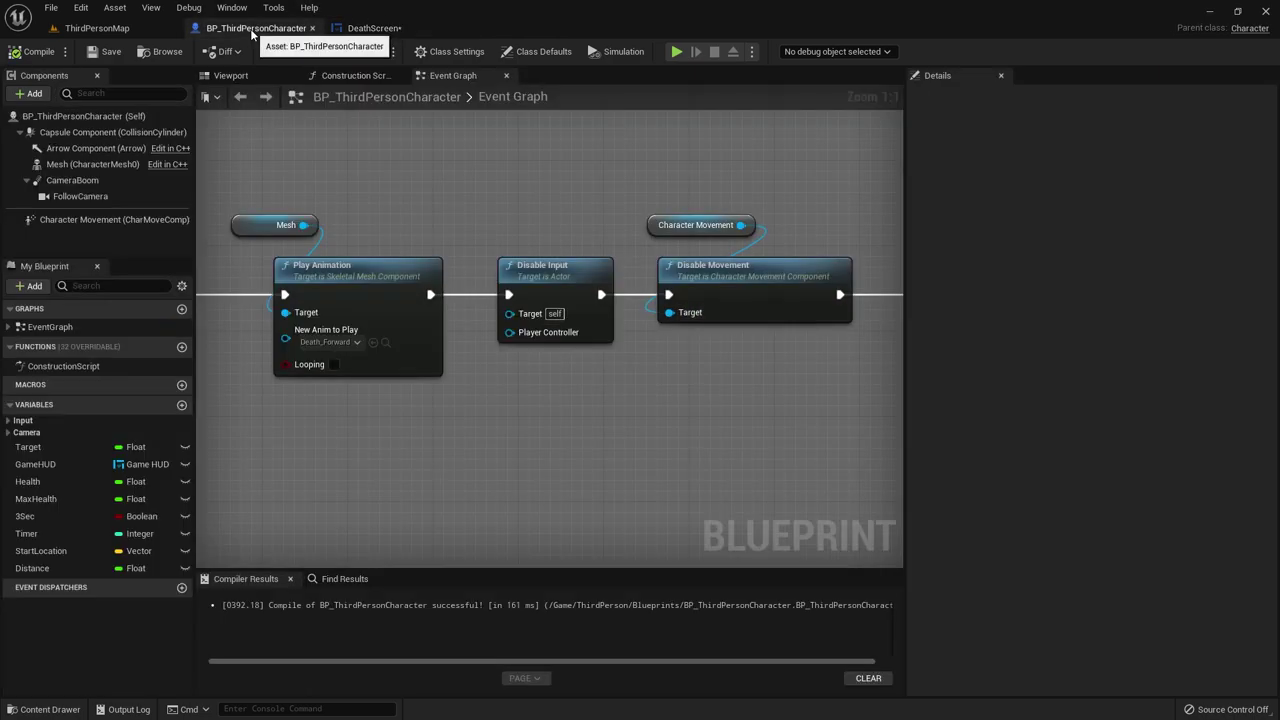
{"action": "left_click", "coordinate": [374, 27]}
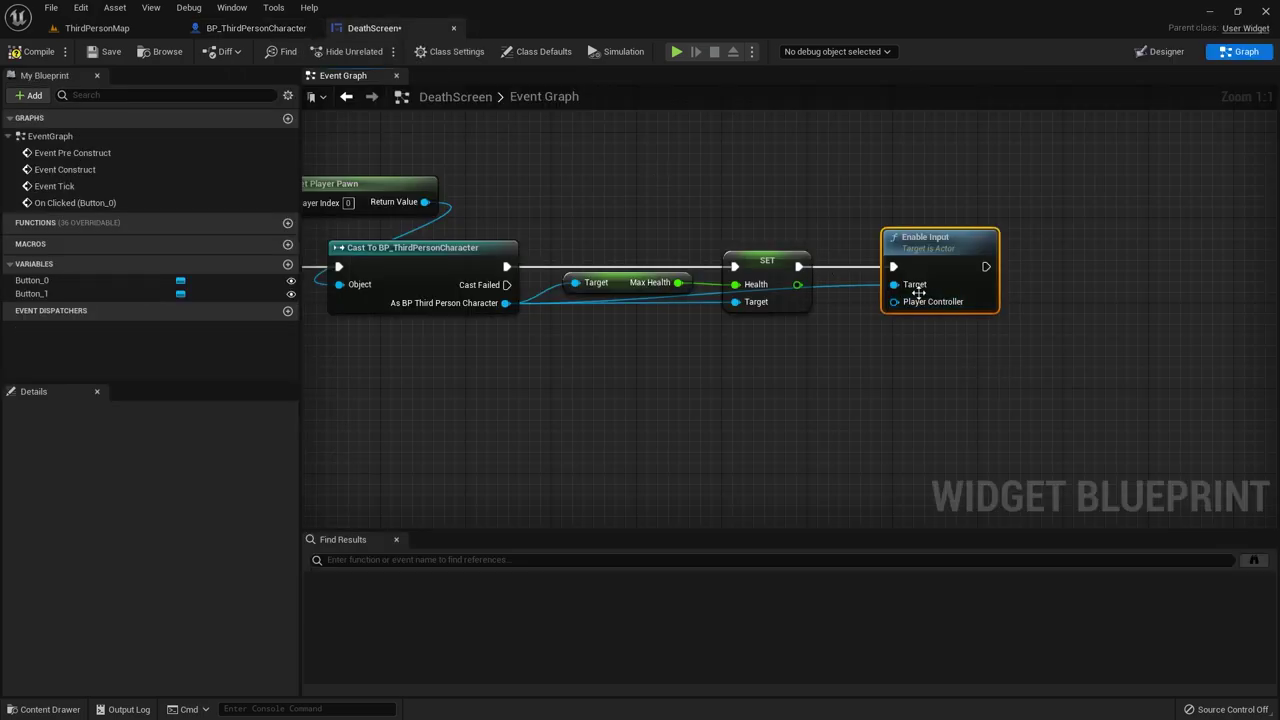
{"action": "left_click", "coordinate": [427, 276]}
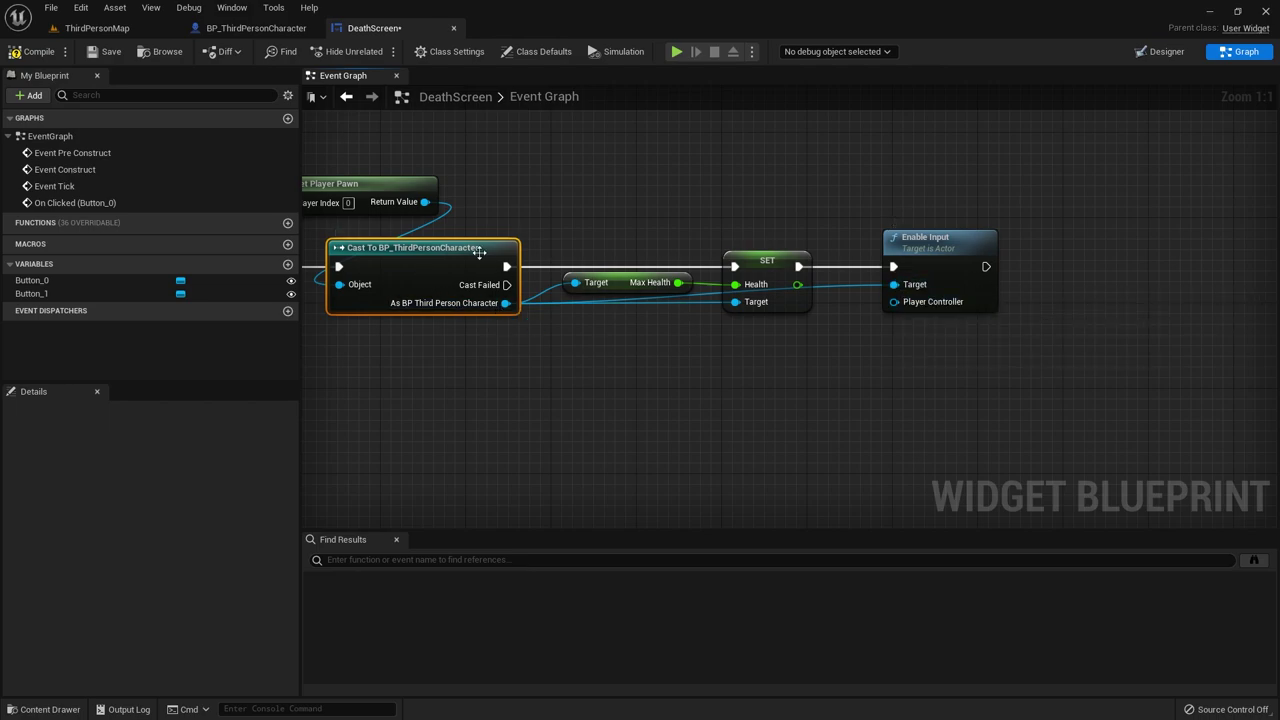
{"action": "left_click", "coordinate": [140, 54]}
{"action": "left_click", "coordinate": [97, 28]}
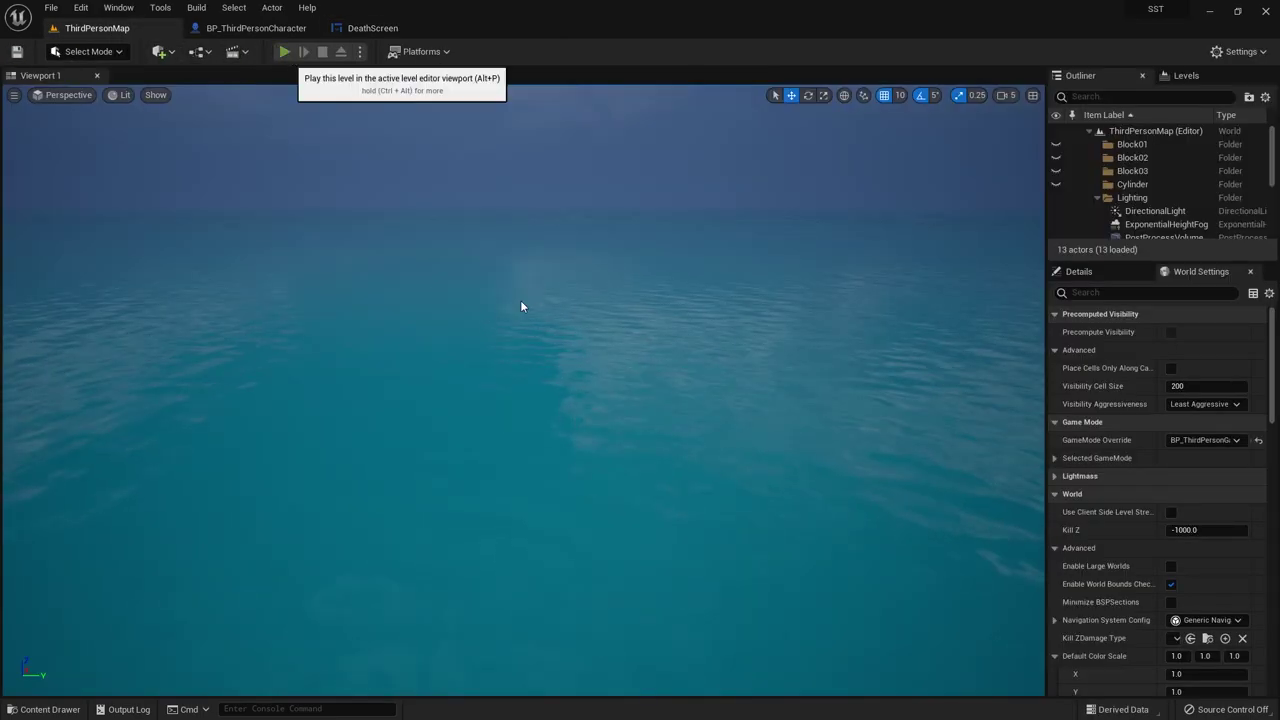
{"action": "key", "text": "alt+p"}
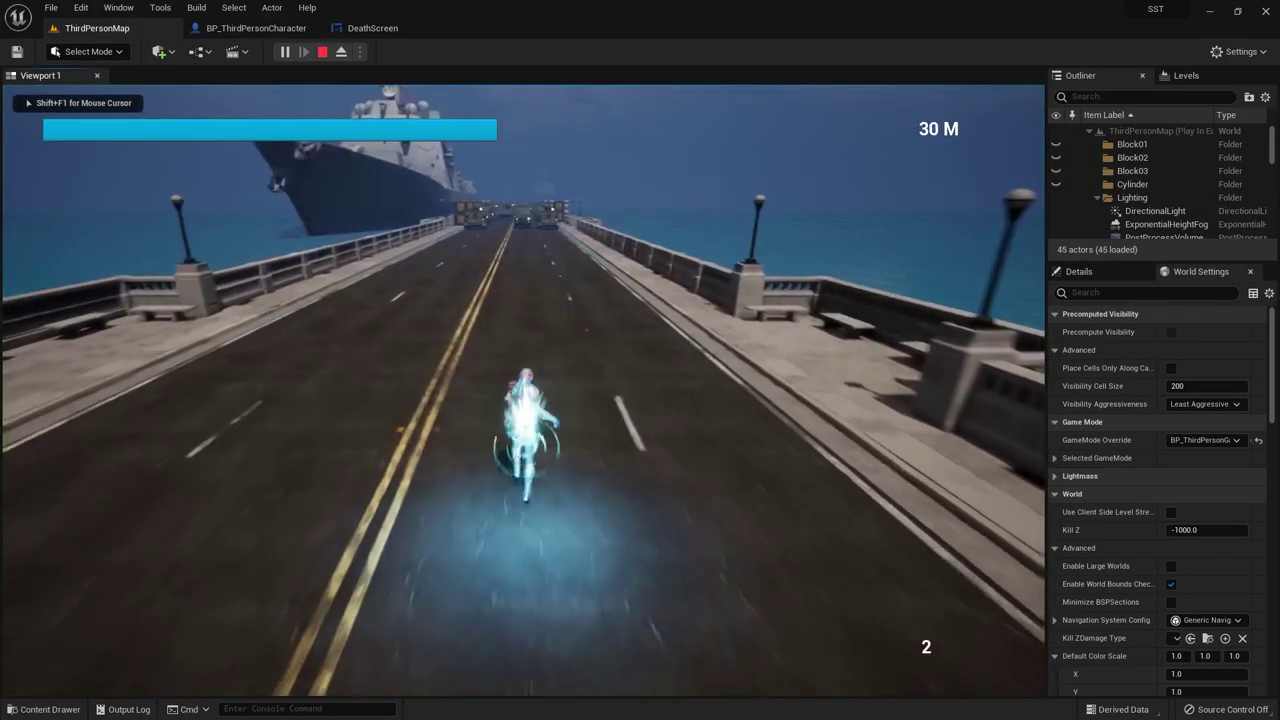
{"action": "key", "text": "d"}
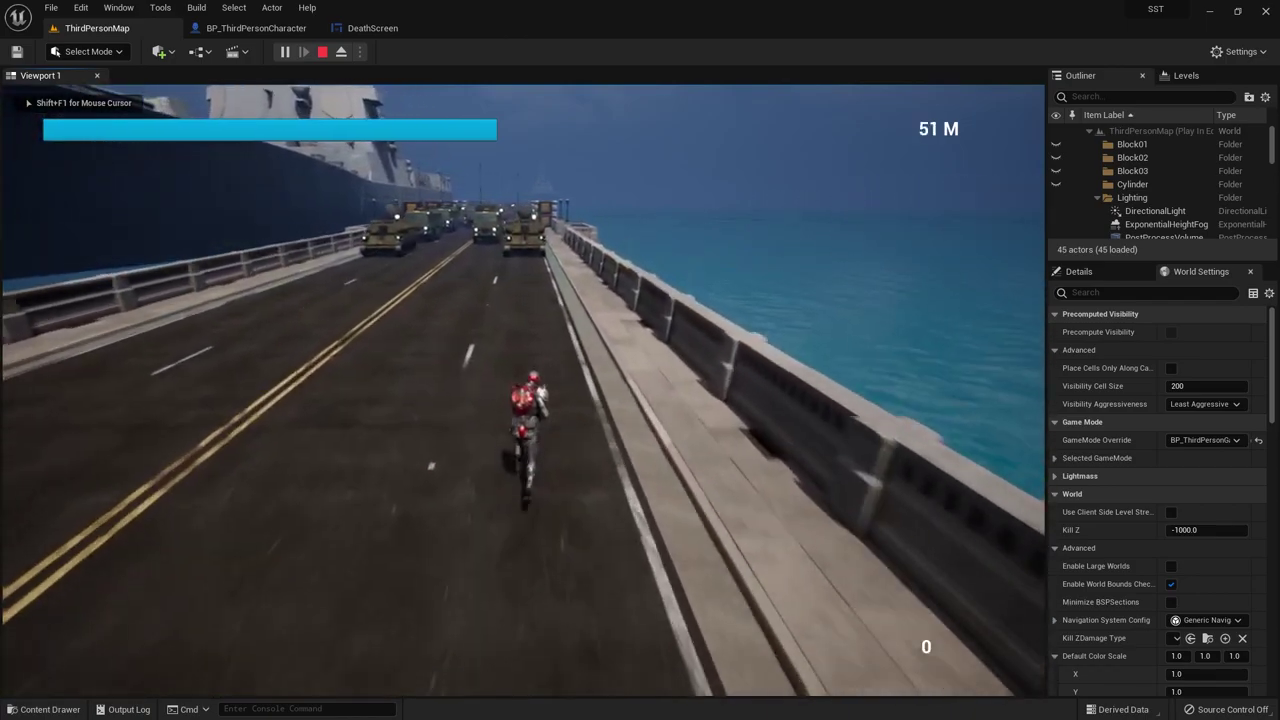
{"action": "key", "text": "a"}
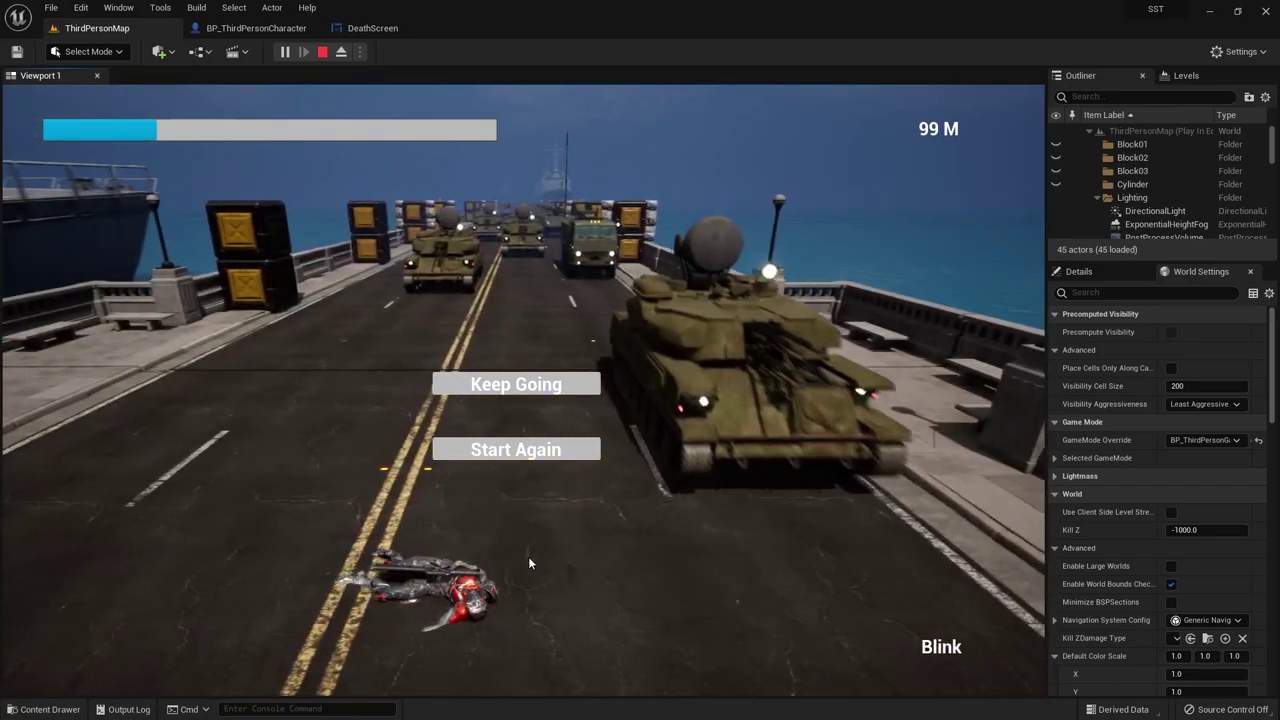
{"action": "key", "text": "Escape"}
{"action": "left_click", "coordinate": [381, 27]}
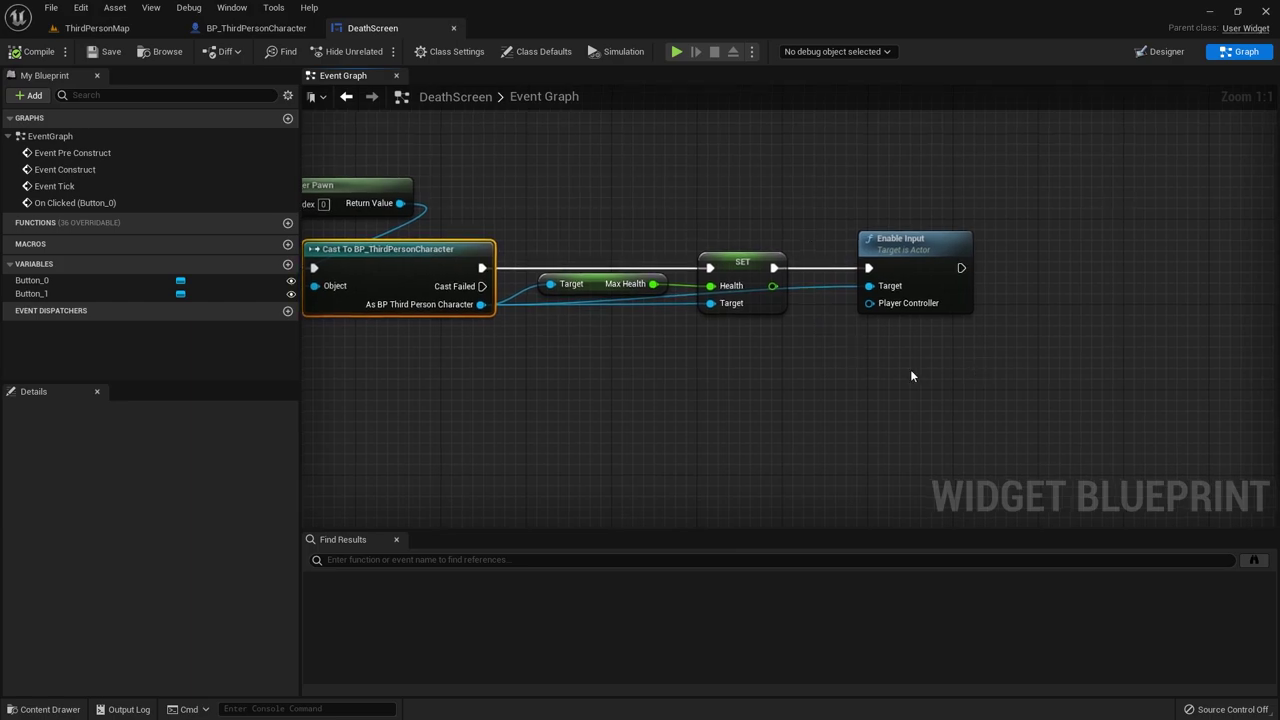
{"action": "left_click", "coordinate": [275, 28]}
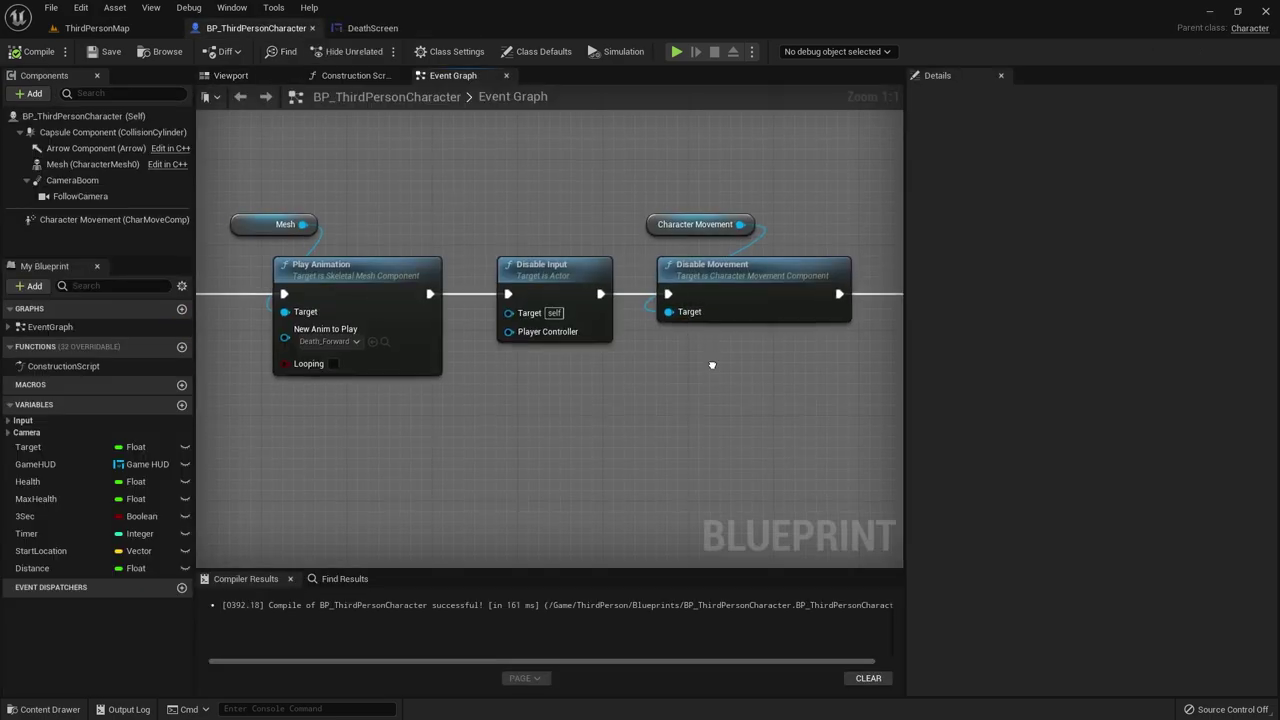
{"action": "right_click_drag", "start_coordinate": [711, 366], "coordinate": [586, 354]}
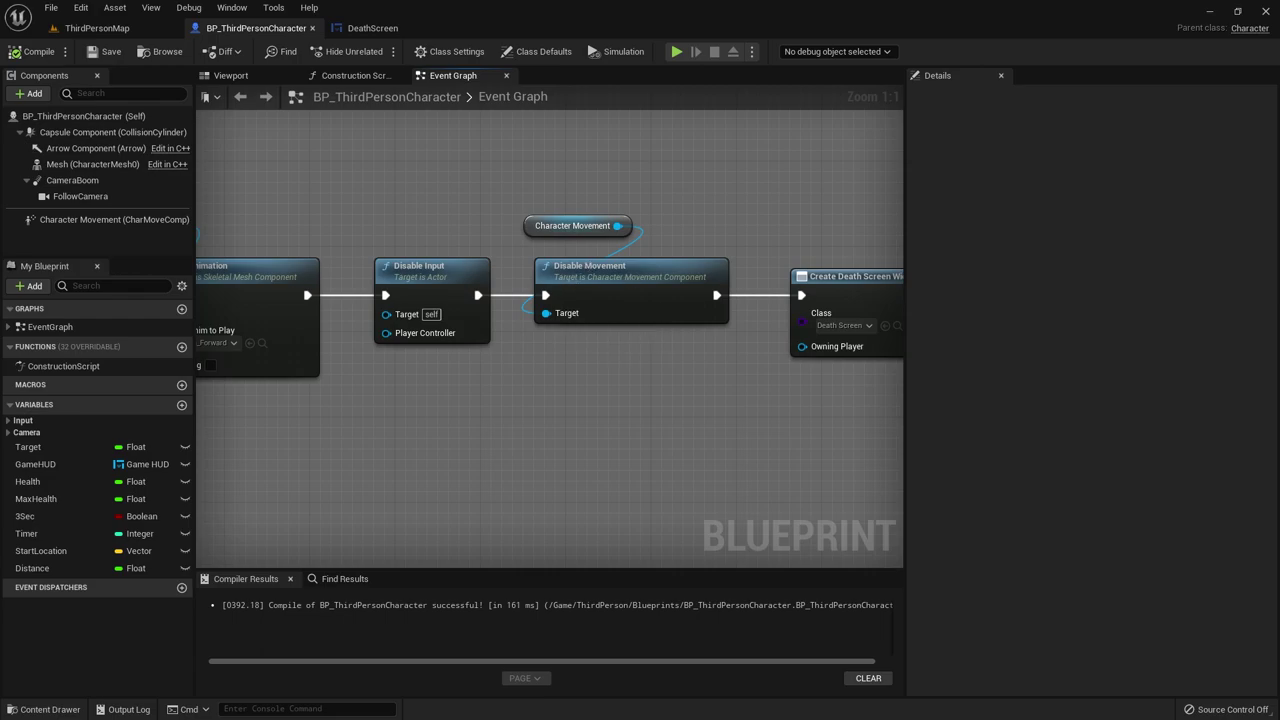
{"action": "left_click", "coordinate": [338, 28]}
{"action": "right_click_drag", "start_coordinate": [875, 344], "coordinate": [643, 363]}
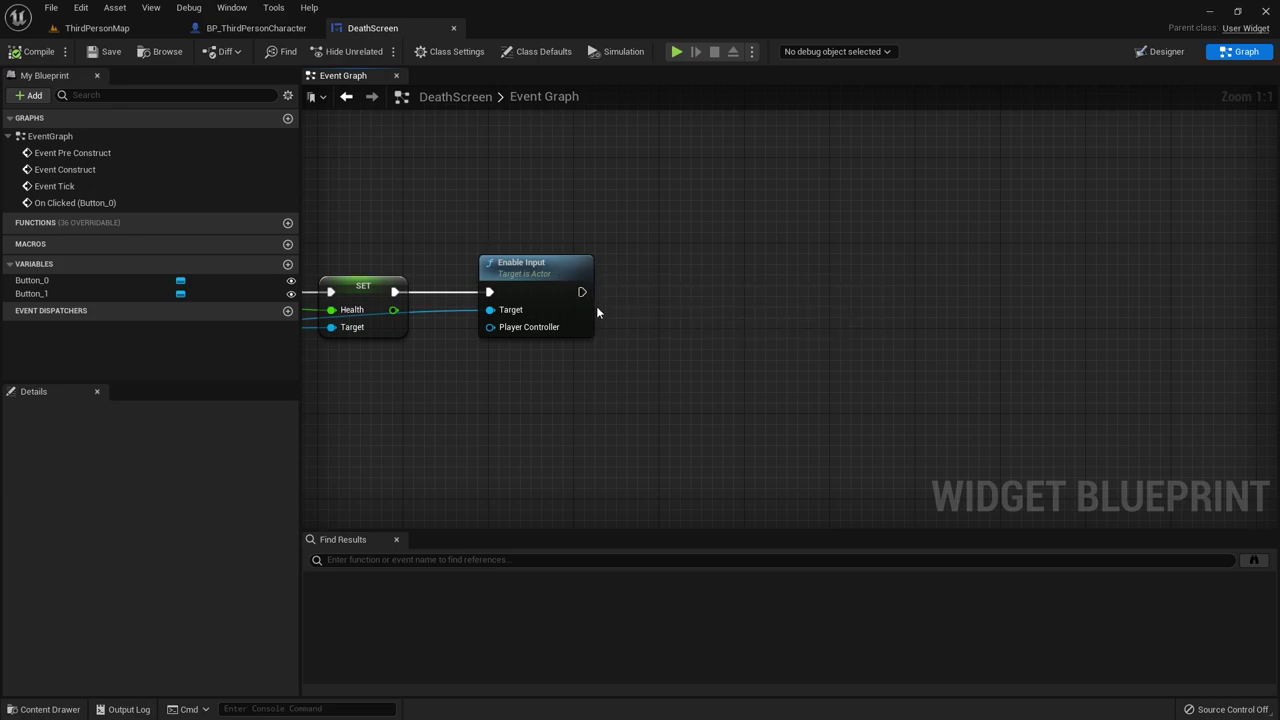
Step: Add a Character Movement getter from the cast character reference
{"action": "right_click_drag", "start_coordinate": [366, 329], "coordinate": [790, 296]}
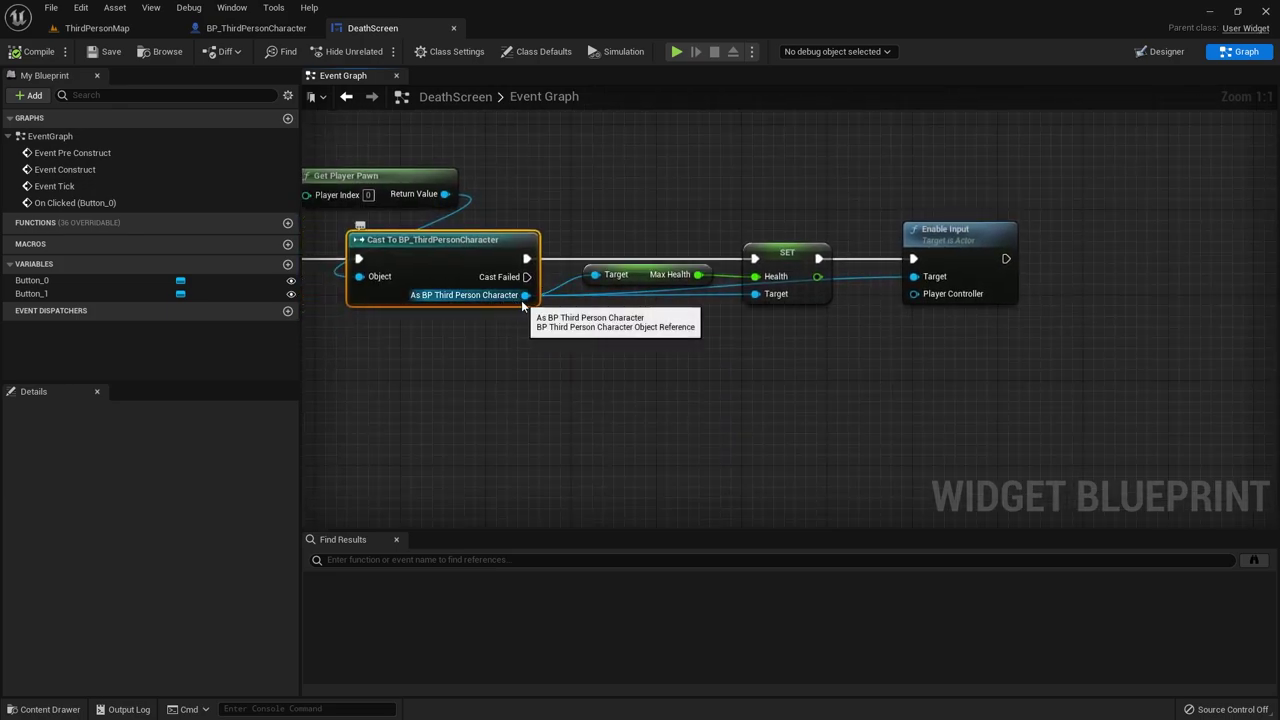
{"action": "mouse_move", "coordinate": [524, 296]}
{"action": "left_mouse_down"}
{"action": "mouse_move", "coordinate": [1018, 158]}
{"action": "mouse_move", "coordinate": [1051, 176]}
{"action": "left_mouse_up"}
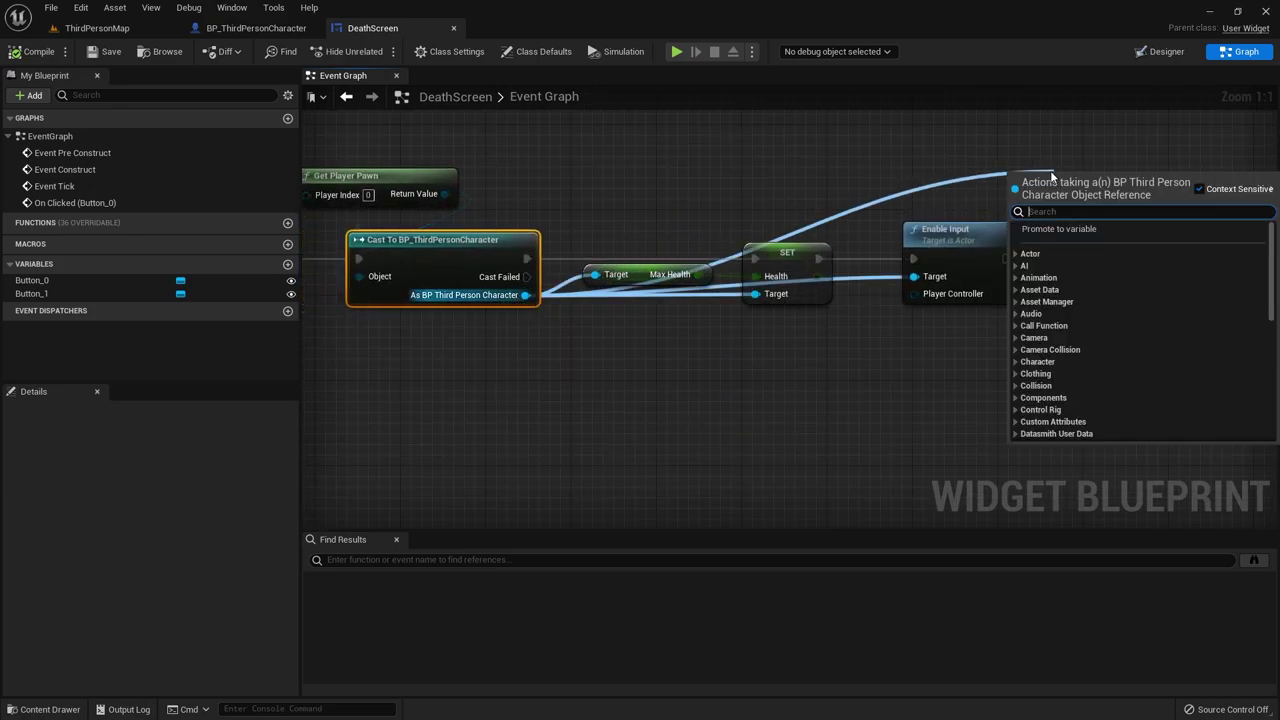
{"action": "type", "text": "chact"}
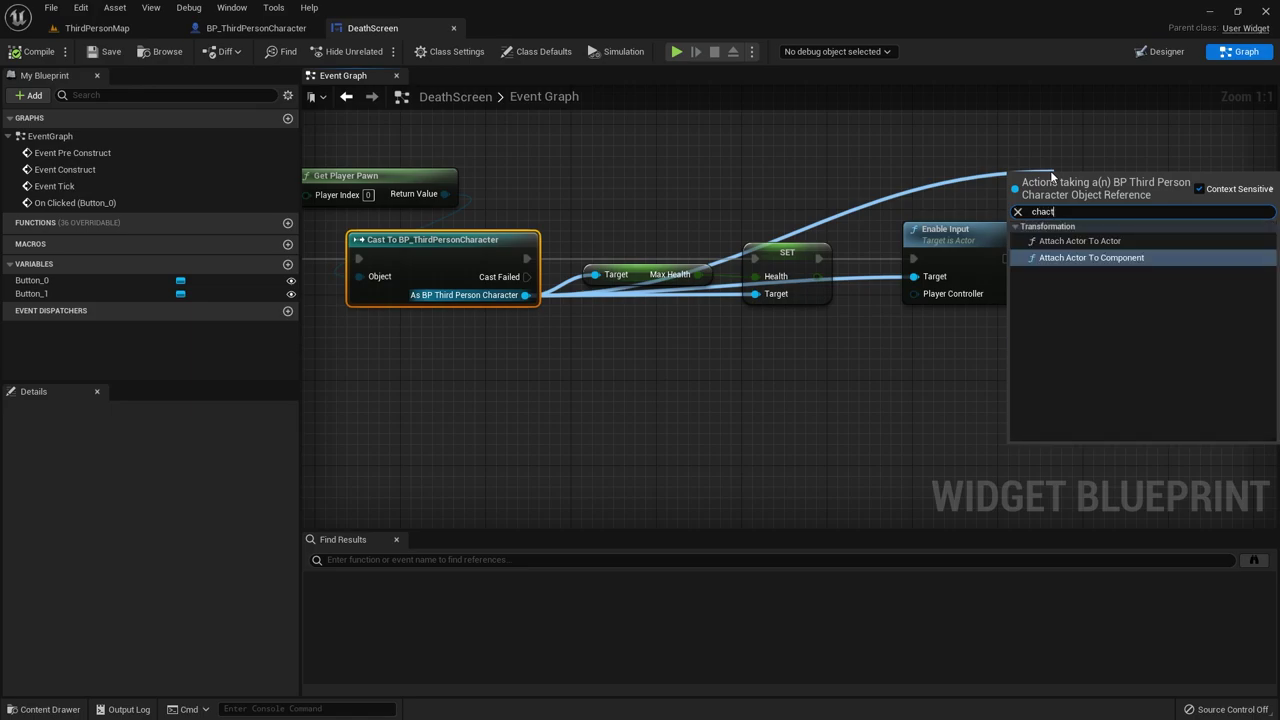
{"action": "type", "text": "e"}
{"action": "key", "text": "BackSpace"}
{"action": "key", "text": "BackSpace"}
{"action": "key", "text": "BackSpace"}
{"action": "key", "text": "BackSpace"}
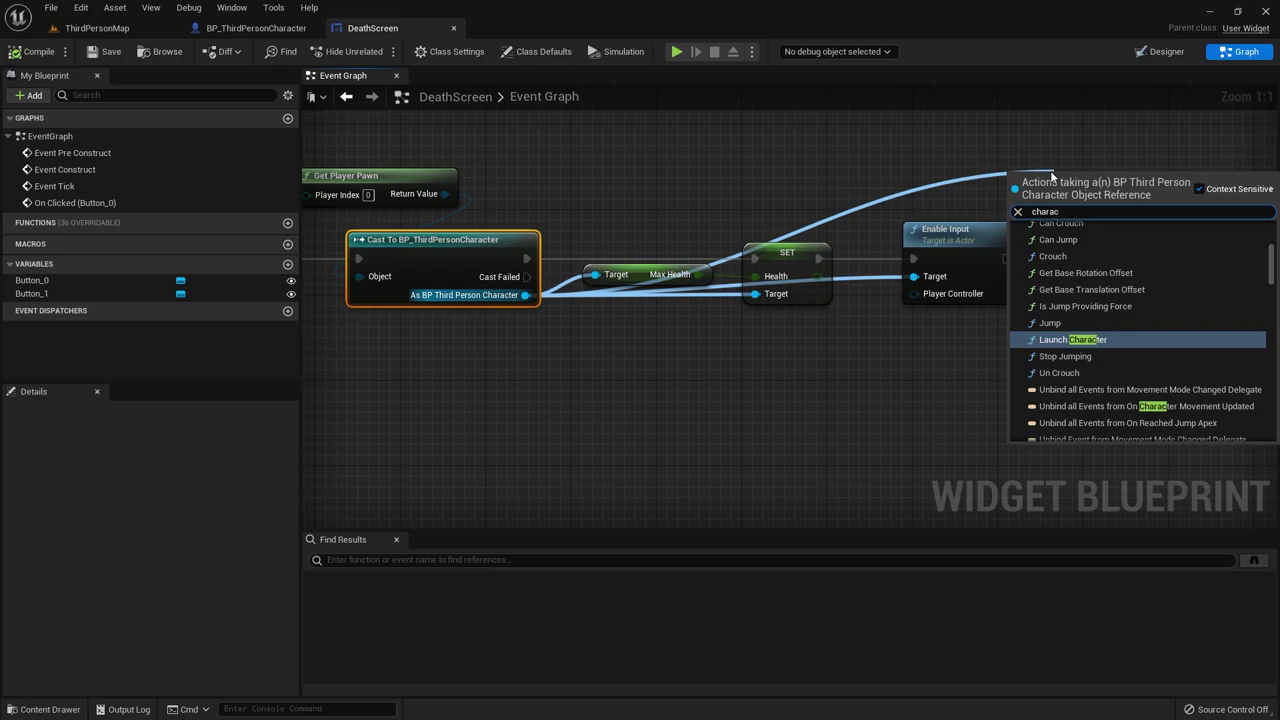
{"action": "type", "text": "move"}
{"action": "key", "text": "Return"}
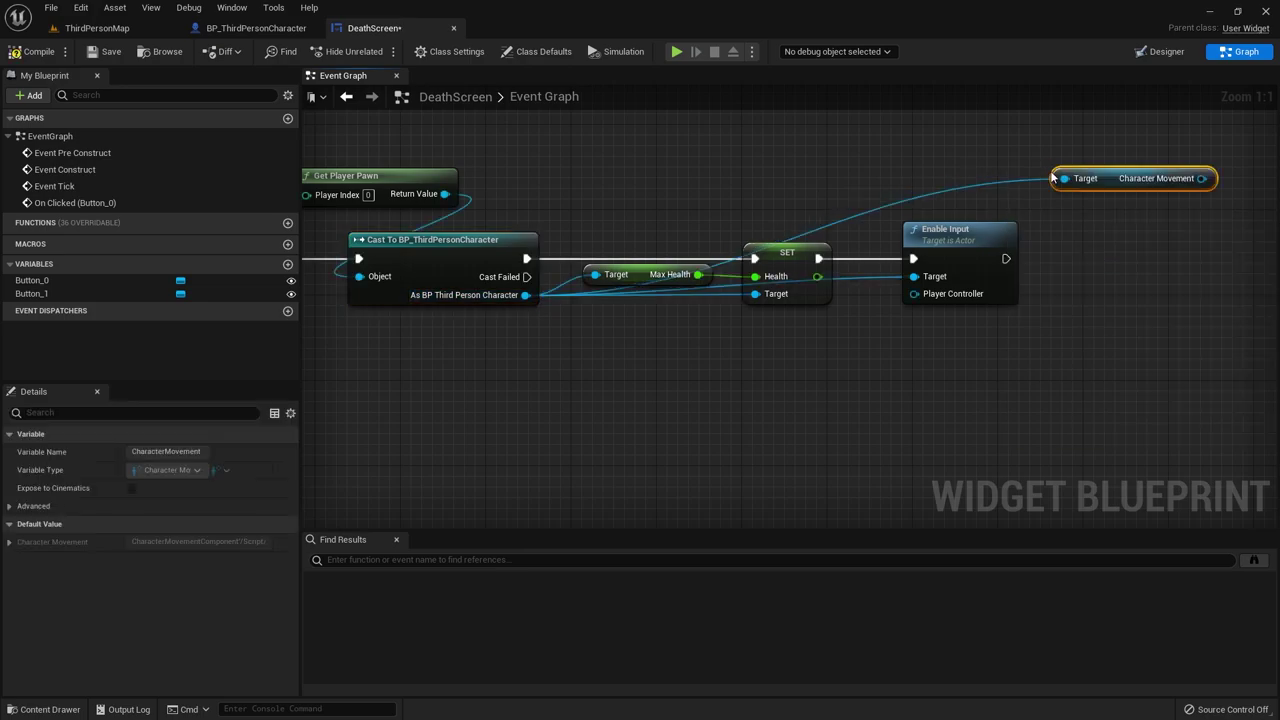
{"action": "right_click_drag", "start_coordinate": [1058, 176], "coordinate": [788, 220]}
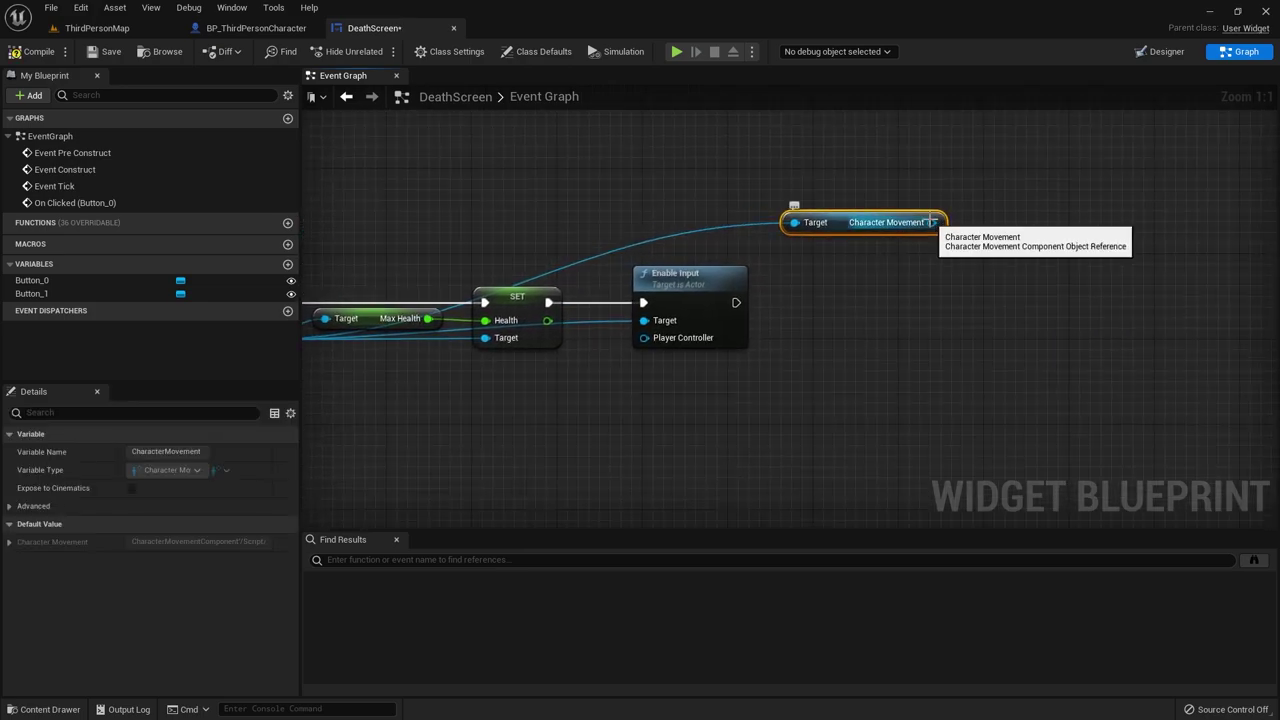
Step: Add Set Movement Mode on Character Movement with mode Walking after Enable Input and tidy the nodes
{"action": "mouse_move", "coordinate": [930, 222]}
{"action": "left_mouse_down"}
{"action": "mouse_move", "coordinate": [880, 291]}
{"action": "mouse_move", "coordinate": [893, 293]}
{"action": "left_mouse_up"}
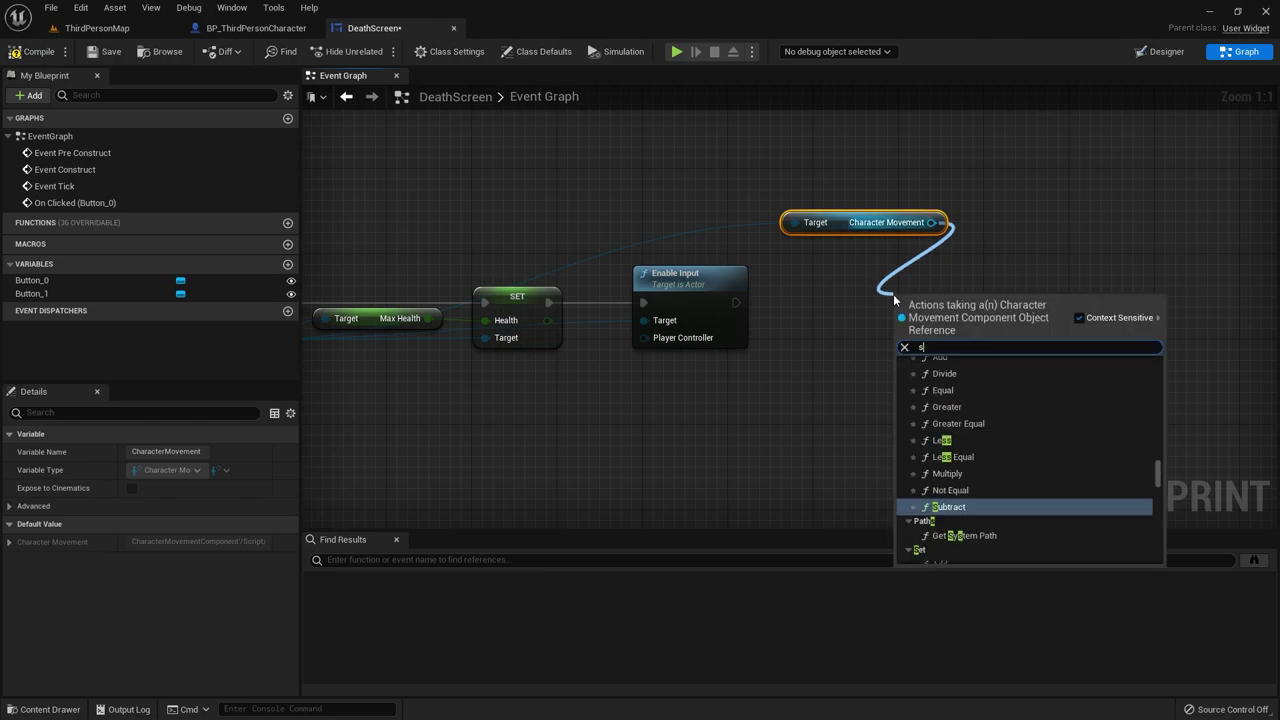
{"action": "type", "text": "set move"}
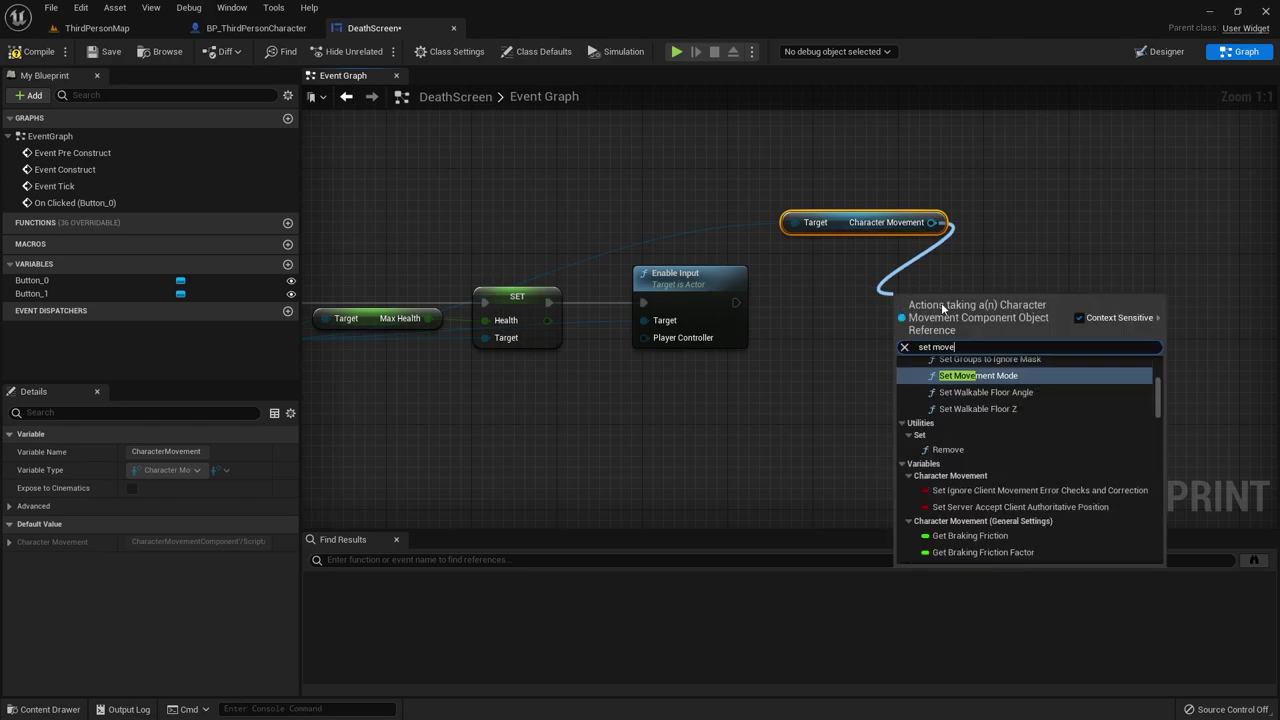
{"action": "left_click", "coordinate": [977, 375]}
{"action": "left_click_drag", "start_coordinate": [986, 343], "coordinate": [922, 292]}
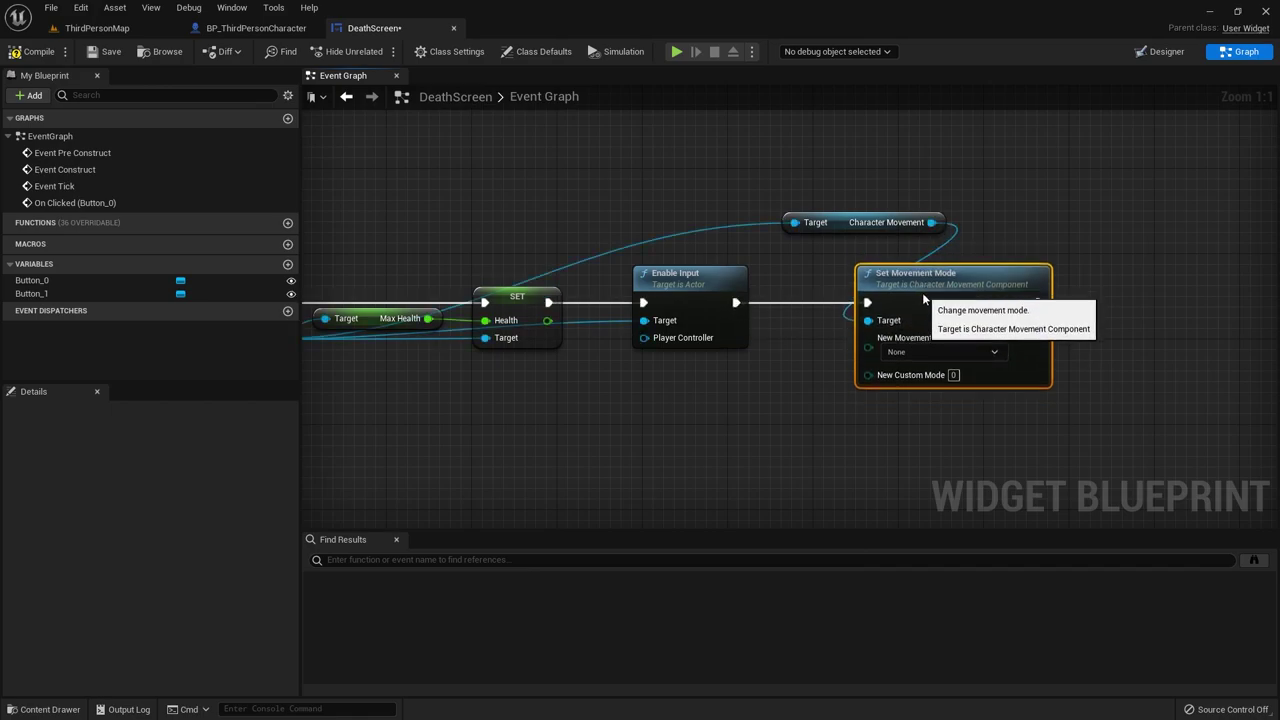
{"action": "left_click", "coordinate": [916, 356]}
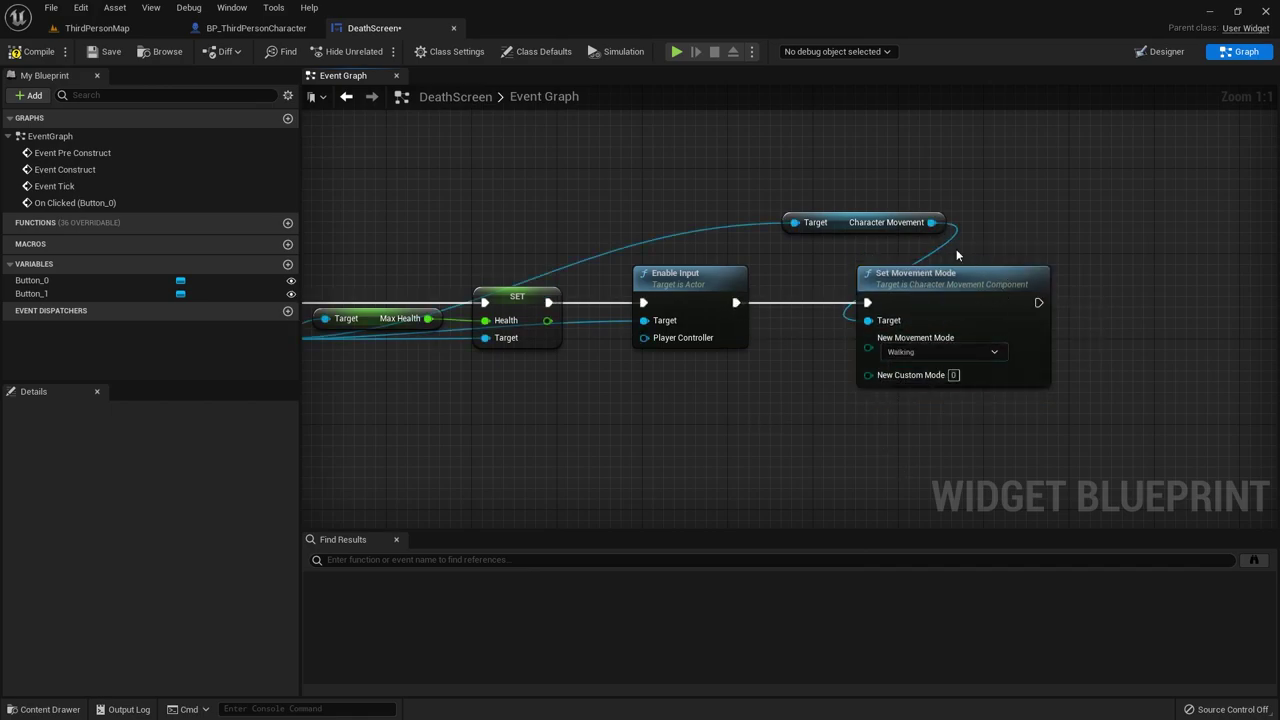
{"action": "left_click_drag", "start_coordinate": [950, 290], "coordinate": [1024, 290]}
{"action": "left_click_drag", "start_coordinate": [836, 222], "coordinate": [783, 222]}
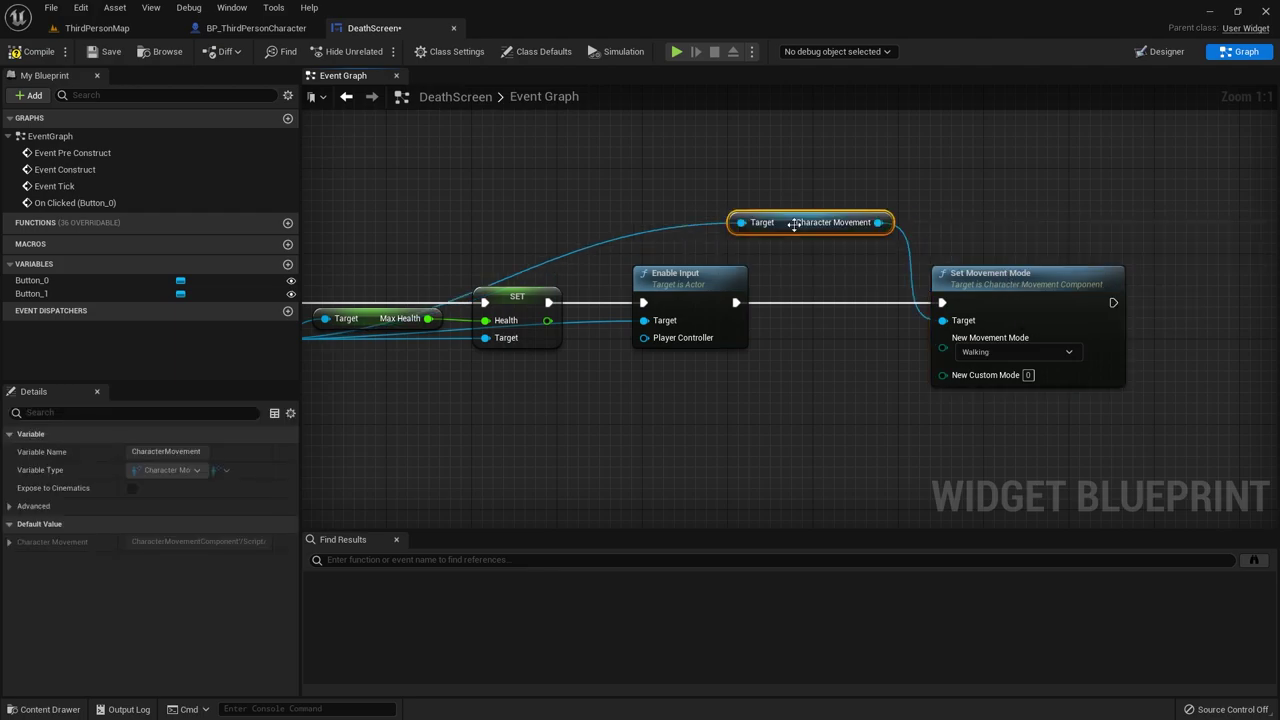
Step: Run another play-test until death, stop it, and shift the Set Movement Mode node left
{"action": "left_click", "coordinate": [98, 29]}
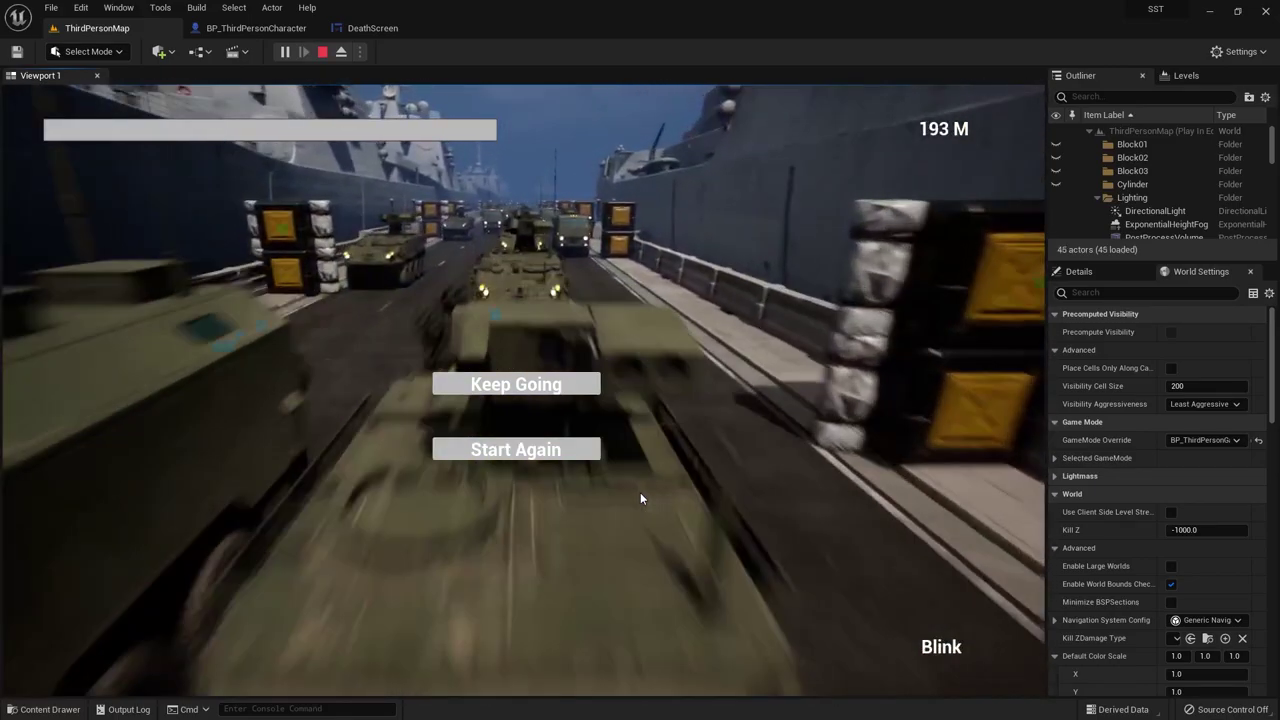
{"action": "key", "text": "Escape"}
{"action": "left_click", "coordinate": [355, 35]}
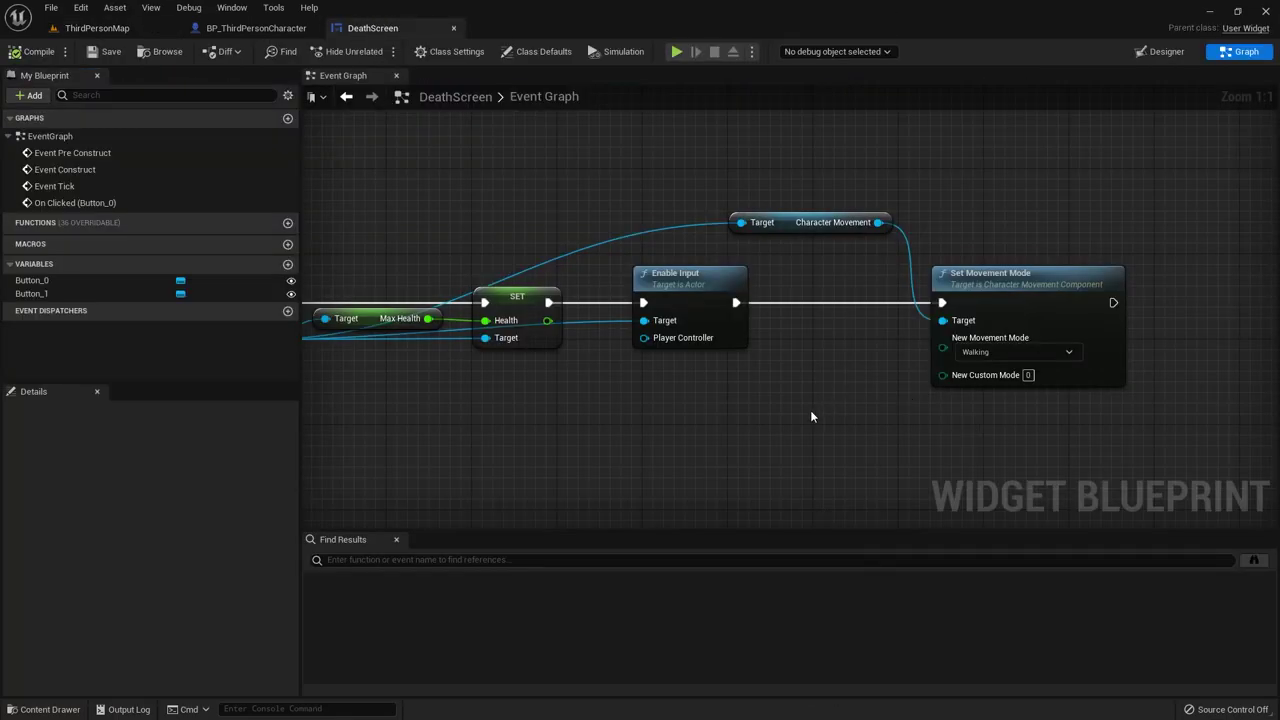
{"action": "left_click_drag", "start_coordinate": [995, 292], "coordinate": [894, 296]}
Step: Select the Play Animation node in BP_ThirdPersonCharacter's death chain
{"action": "left_click", "coordinate": [256, 28]}
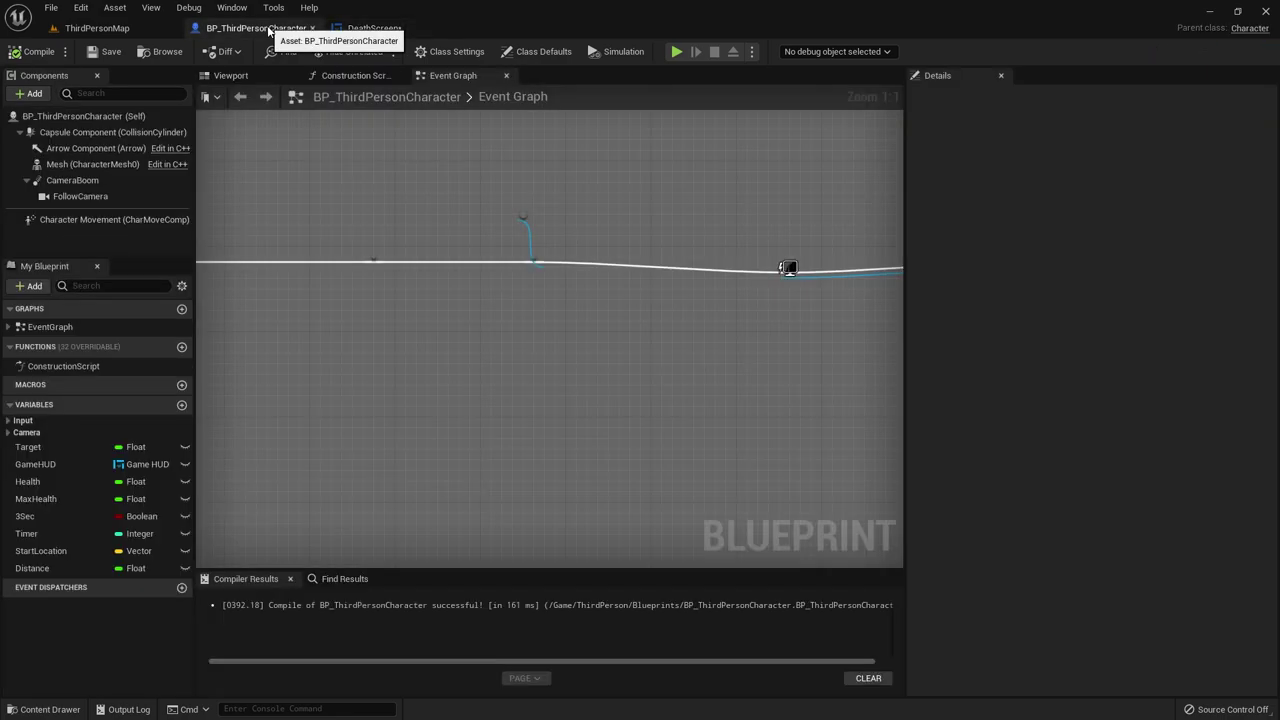
{"action": "right_click_drag", "start_coordinate": [271, 229], "coordinate": [465, 189]}
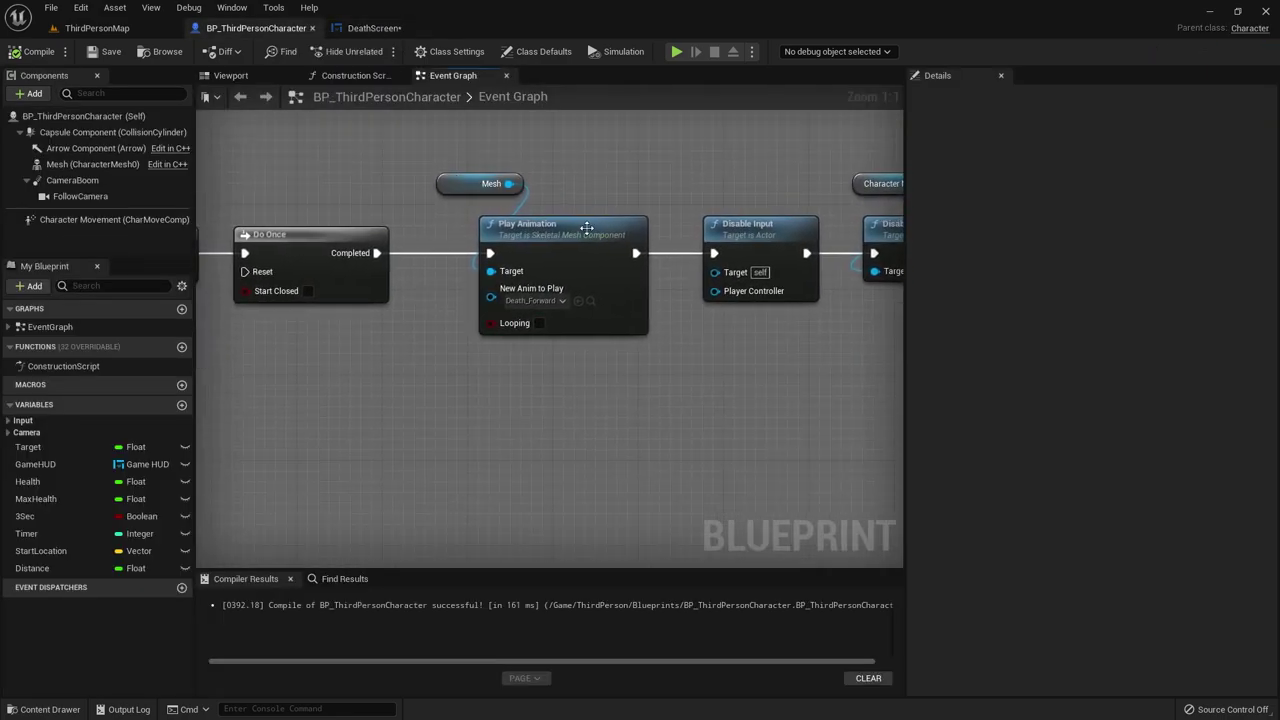
{"action": "left_click", "coordinate": [526, 255]}
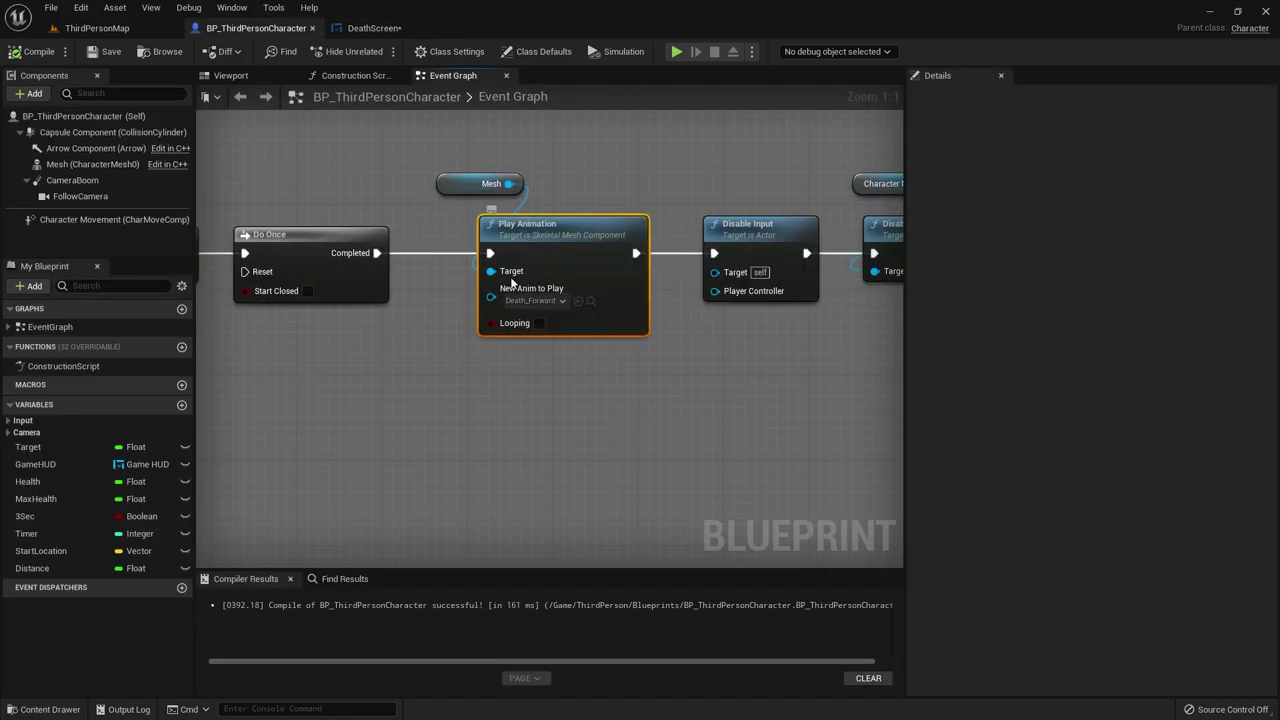
Step: In the DeathScreen graph, add a Get Mesh node from the cast character reference
{"action": "left_click", "coordinate": [386, 22]}
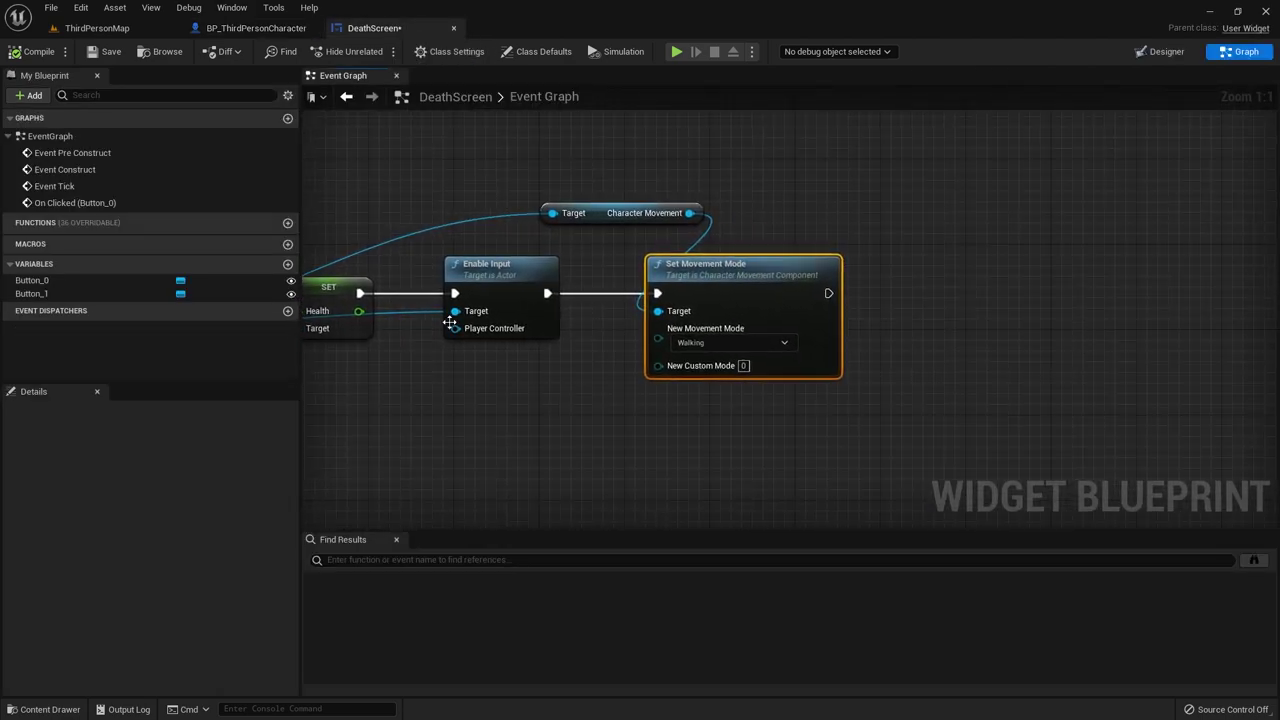
{"action": "right_click_drag", "start_coordinate": [449, 323], "coordinate": [762, 369]}
{"action": "scroll", "coordinate": [762, 369], "scroll_direction": "down", "scroll_amount": 1}
{"action": "left_click_drag", "start_coordinate": [431, 294], "coordinate": [1057, 207]}
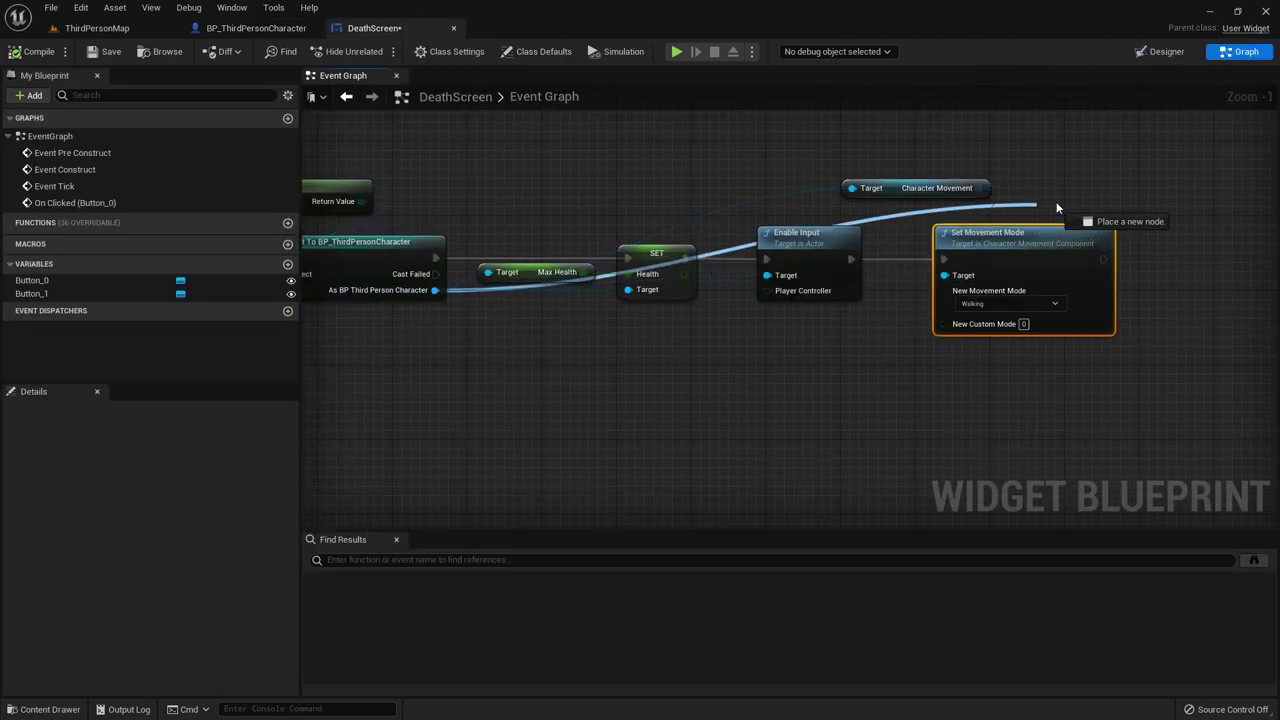
{"action": "left_click_drag", "start_coordinate": [1145, 181], "coordinate": [1142, 184]}
{"action": "type", "text": "mesh"}
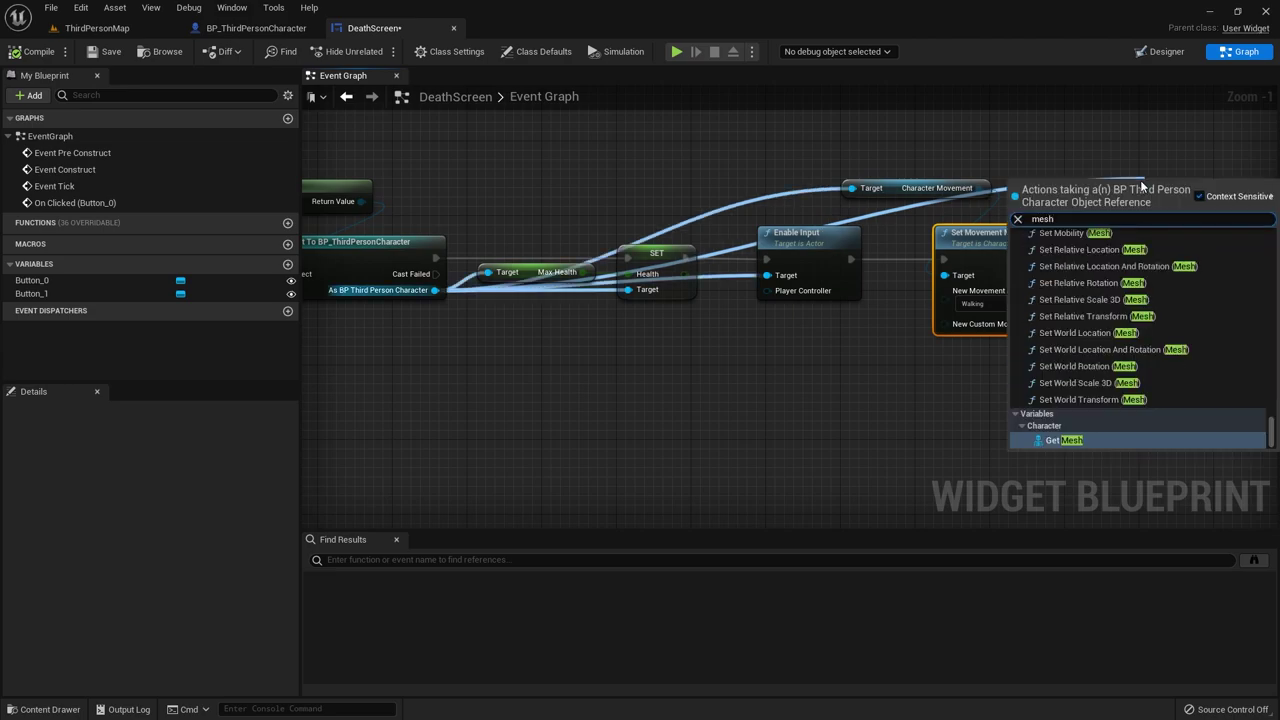
{"action": "left_click", "coordinate": [1168, 436]}
Step: Add Set Animation Mode for the Mesh and chain it after Set Movement Mode
{"action": "right_click_drag", "start_coordinate": [1168, 432], "coordinate": [901, 206]}
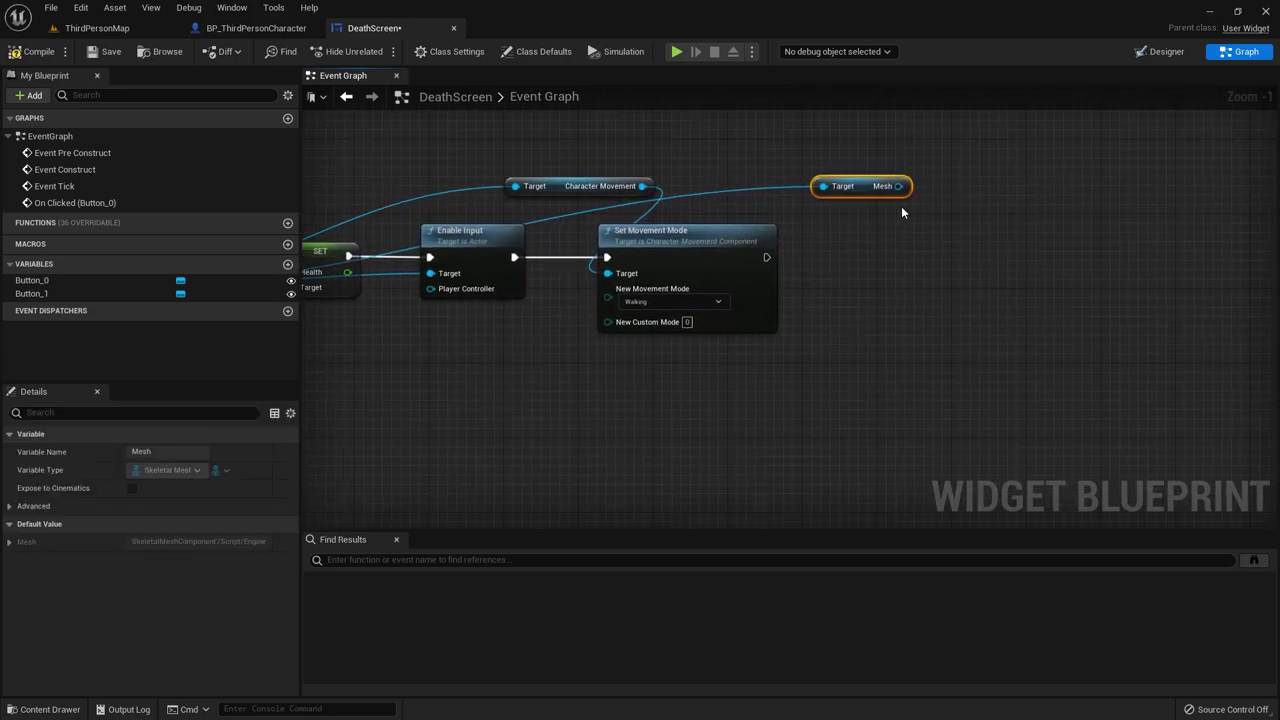
{"action": "left_click_drag", "start_coordinate": [895, 245], "coordinate": [906, 250]}
{"action": "type", "text": "an"}
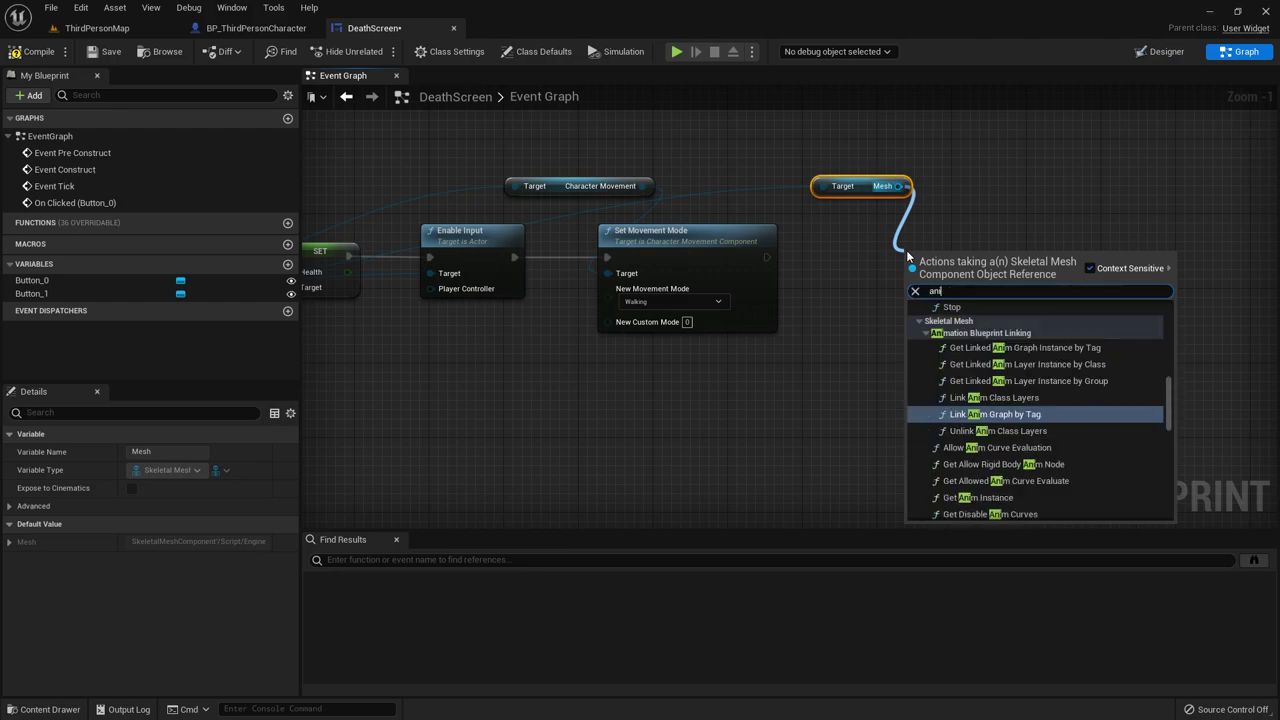
{"action": "type", "text": "imation mode"}
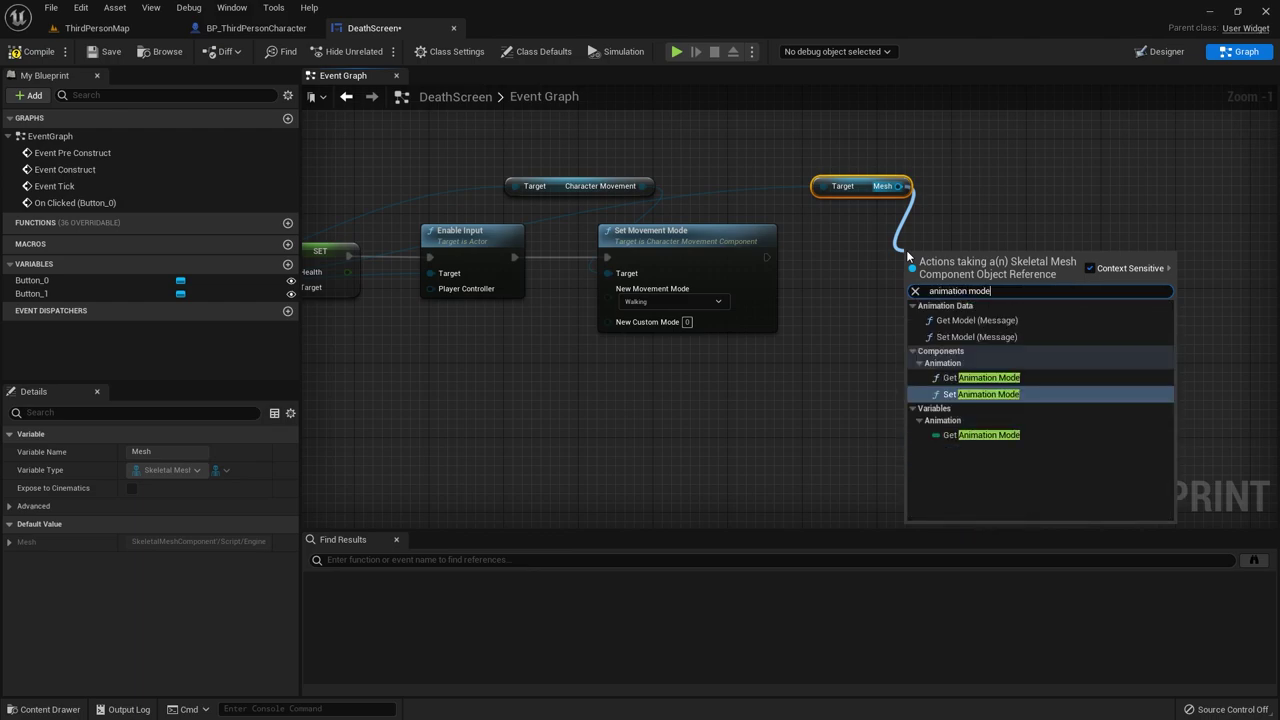
{"action": "left_click", "coordinate": [993, 395]}
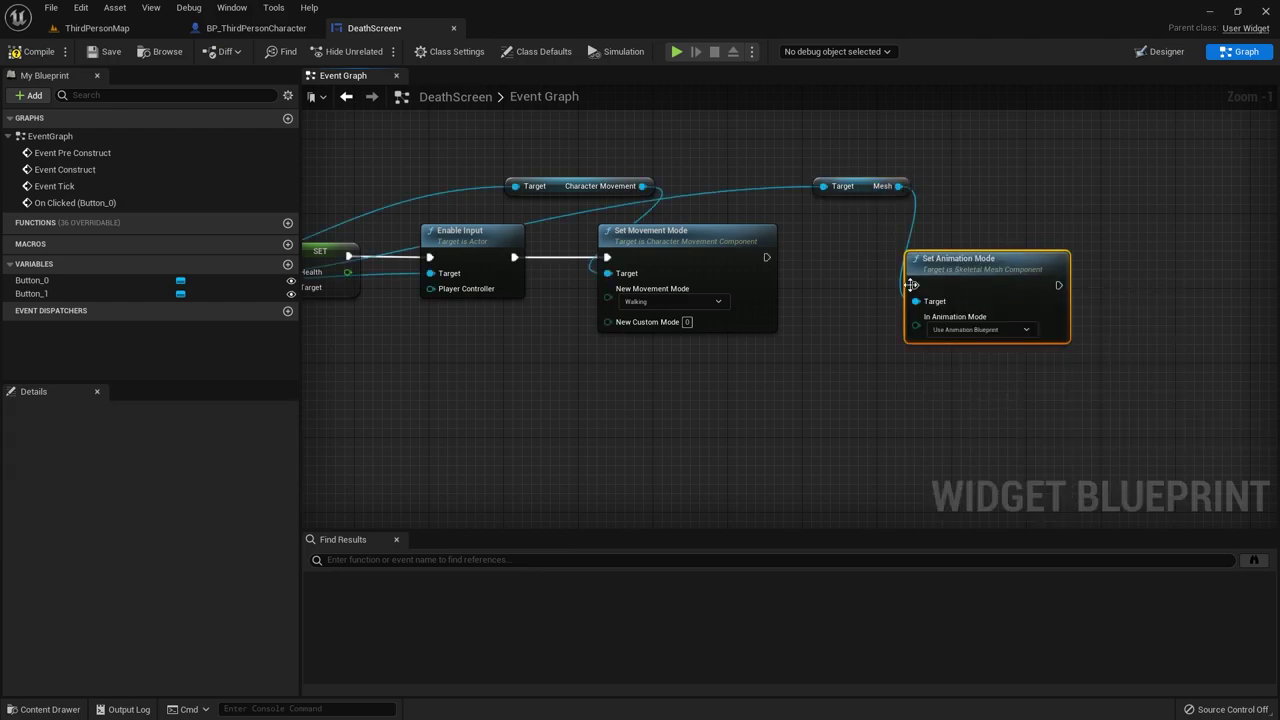
{"action": "left_click_drag", "start_coordinate": [766, 257], "coordinate": [915, 285]}
{"action": "left_click_drag", "start_coordinate": [941, 332], "coordinate": [950, 305]}
Step: Inspect the character blueprint's Mesh component animation settings
{"action": "scroll", "coordinate": [737, 414], "scroll_direction": "up", "scroll_amount": 1}
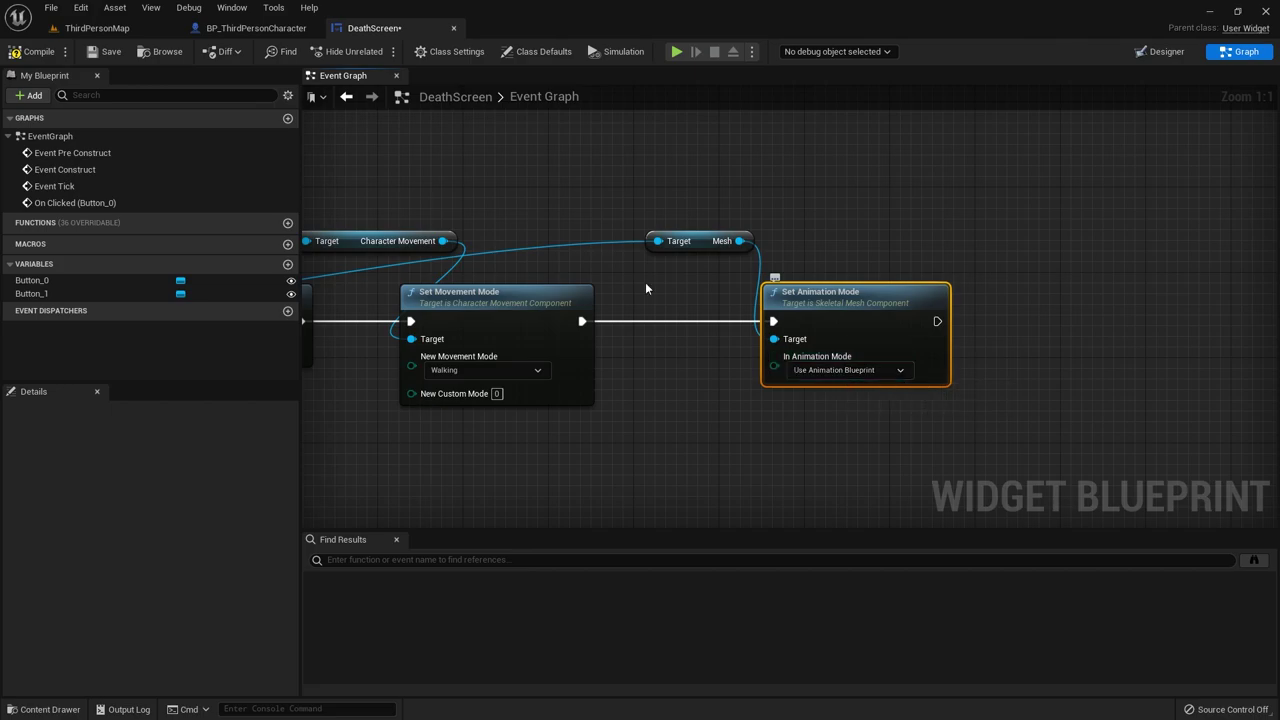
{"action": "left_click", "coordinate": [244, 30]}
{"action": "left_click", "coordinate": [70, 165]}
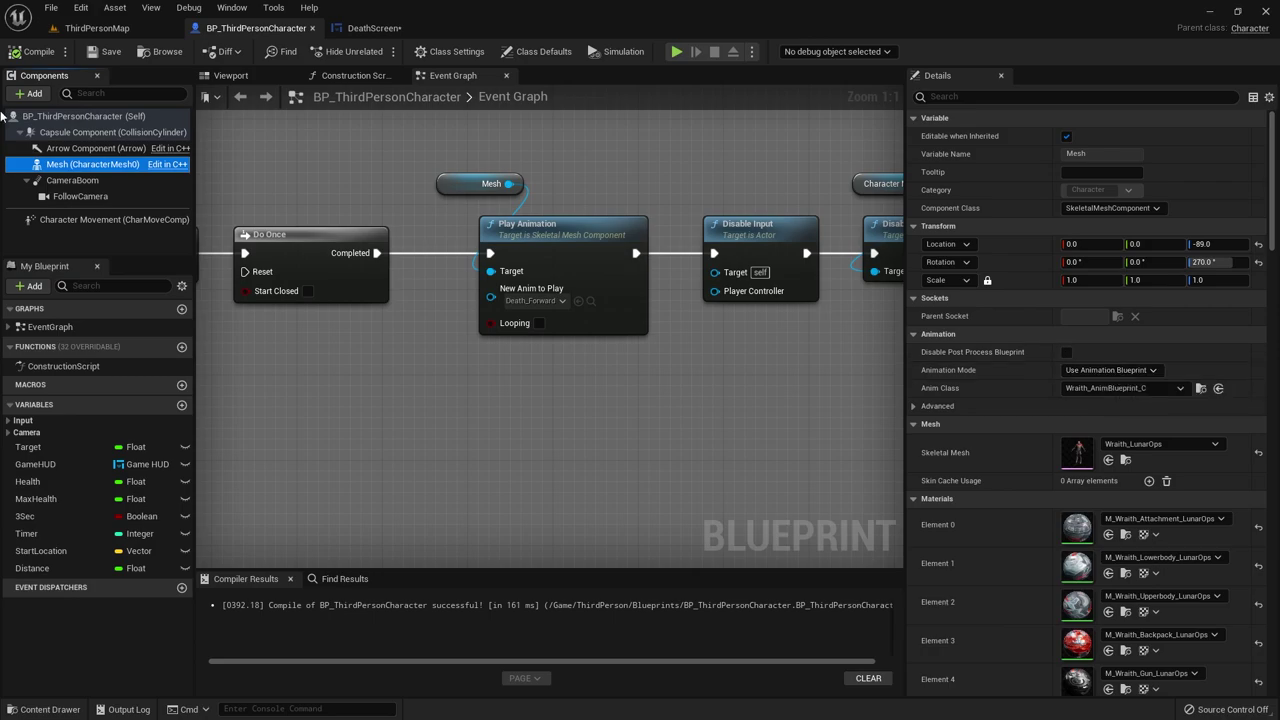
Step: Review the Branch and Do Once nodes in BP_ThirdPersonCharacter, then compile it
{"action": "left_click", "coordinate": [340, 28]}
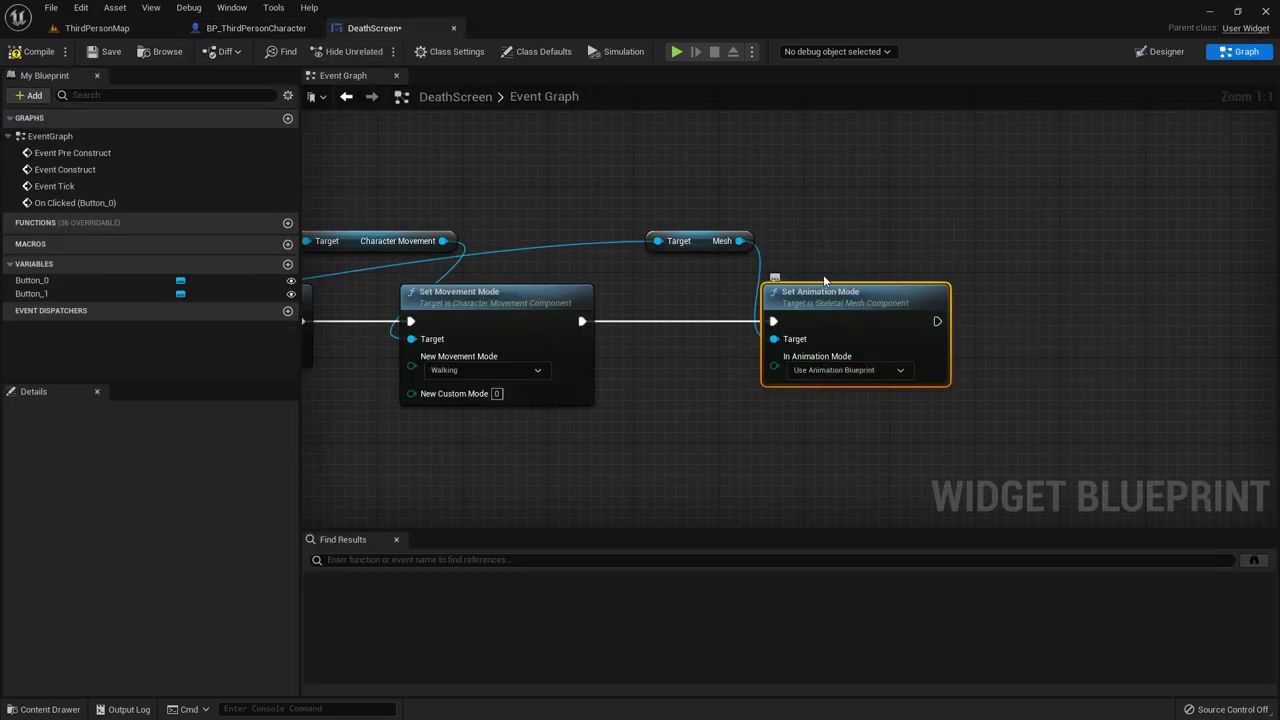
{"action": "left_click", "coordinate": [228, 28]}
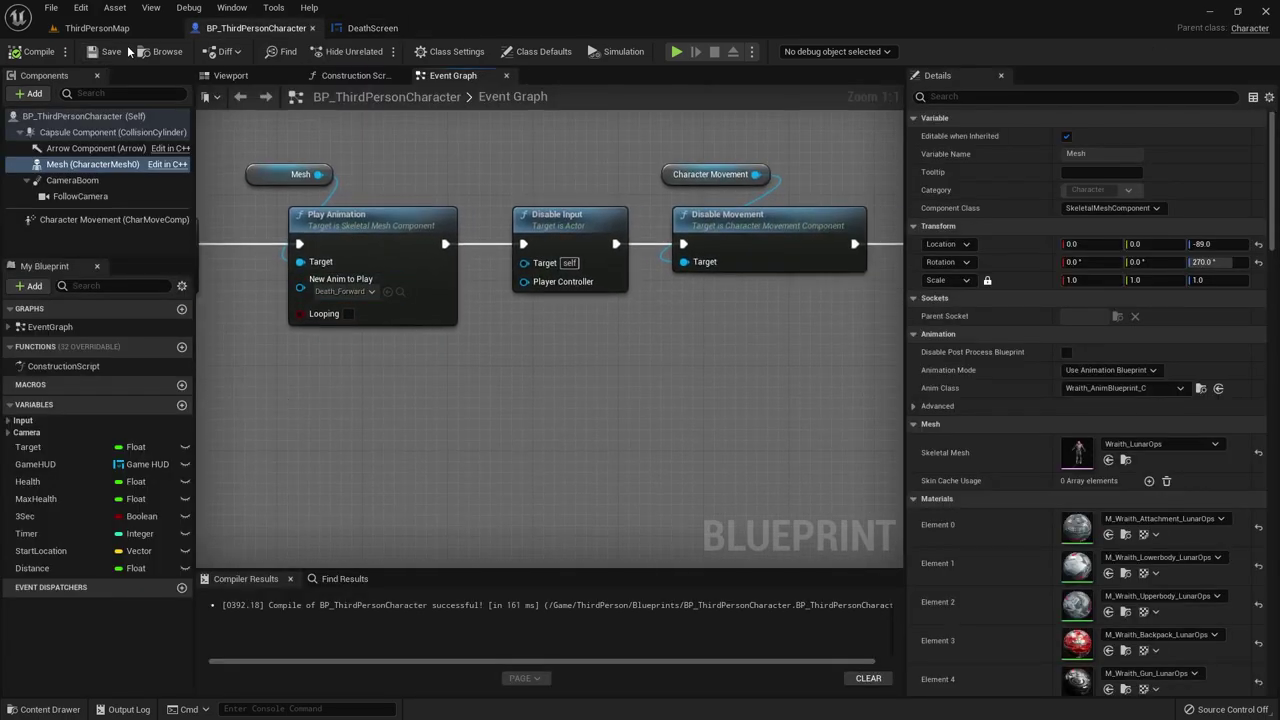
{"action": "scroll", "coordinate": [467, 374], "scroll_direction": "down", "scroll_amount": 3}
{"action": "right_click_drag", "start_coordinate": [467, 374], "coordinate": [378, 252]}
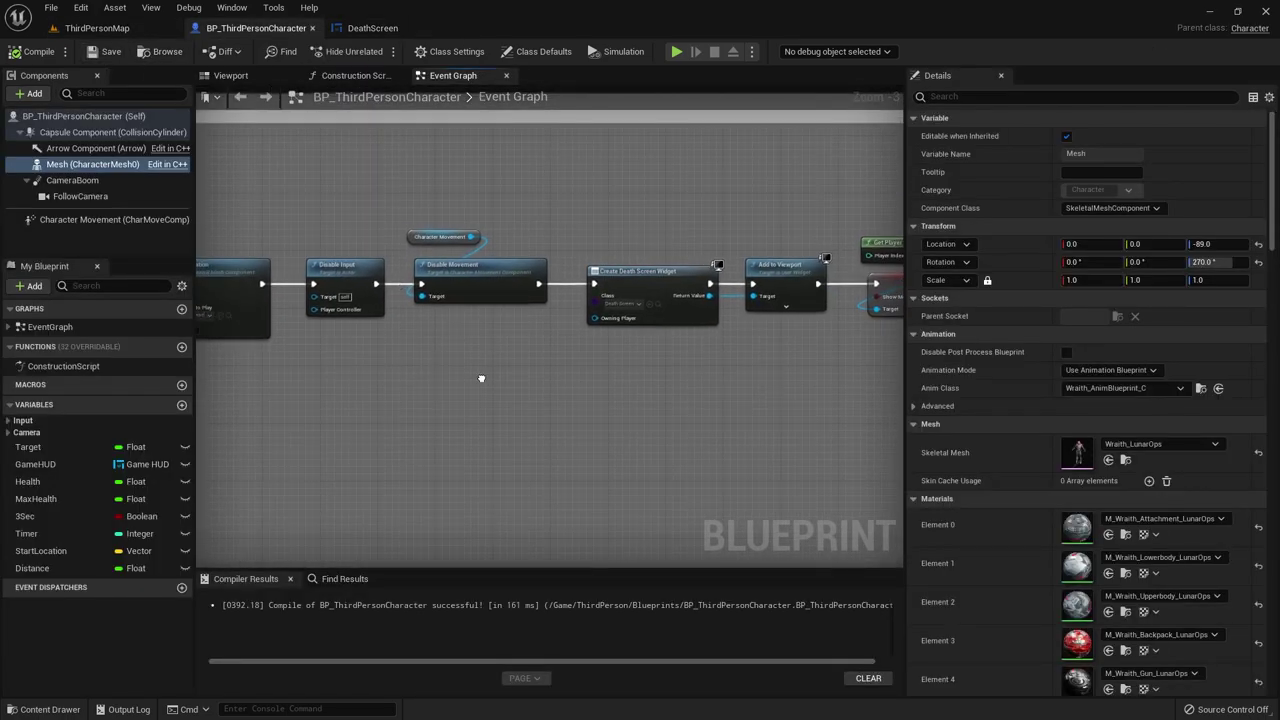
{"action": "scroll", "coordinate": [582, 331], "scroll_direction": "up", "scroll_amount": 3}
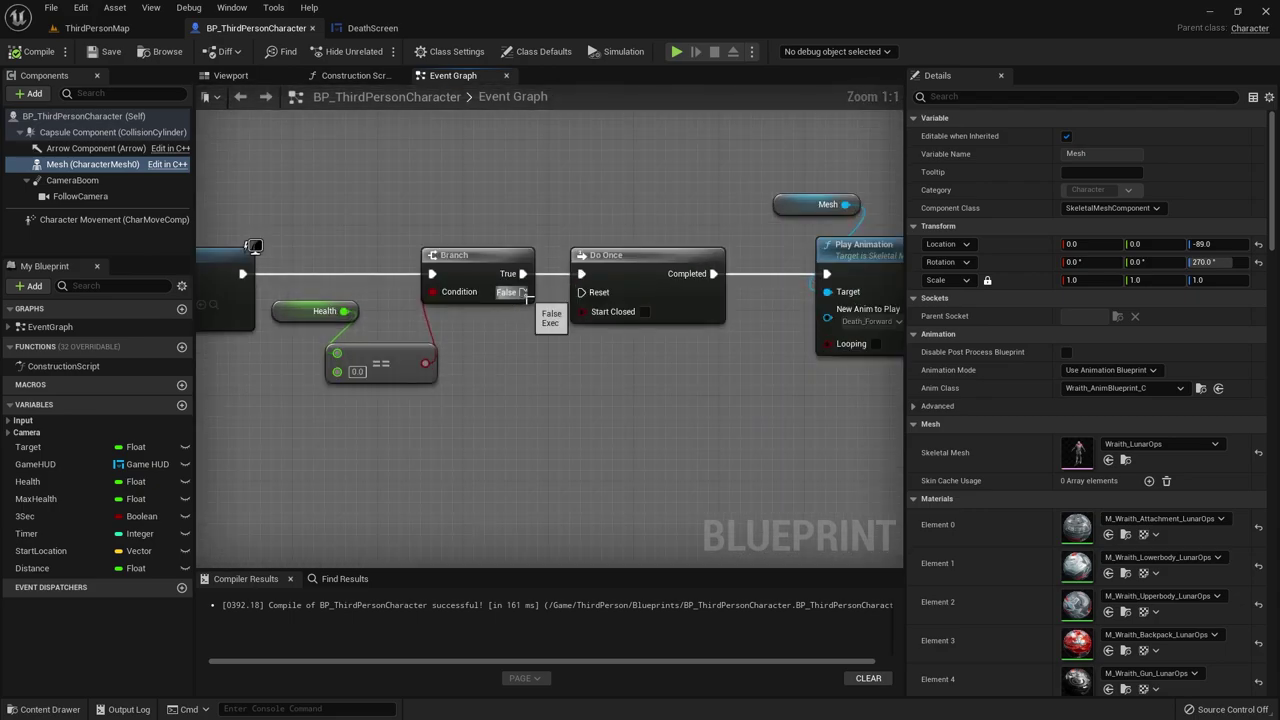
{"action": "left_click", "coordinate": [37, 55]}
Step: Play ThirdPersonMap with Alt+P until the runner crashes and the death screen appears
{"action": "left_click", "coordinate": [97, 28]}
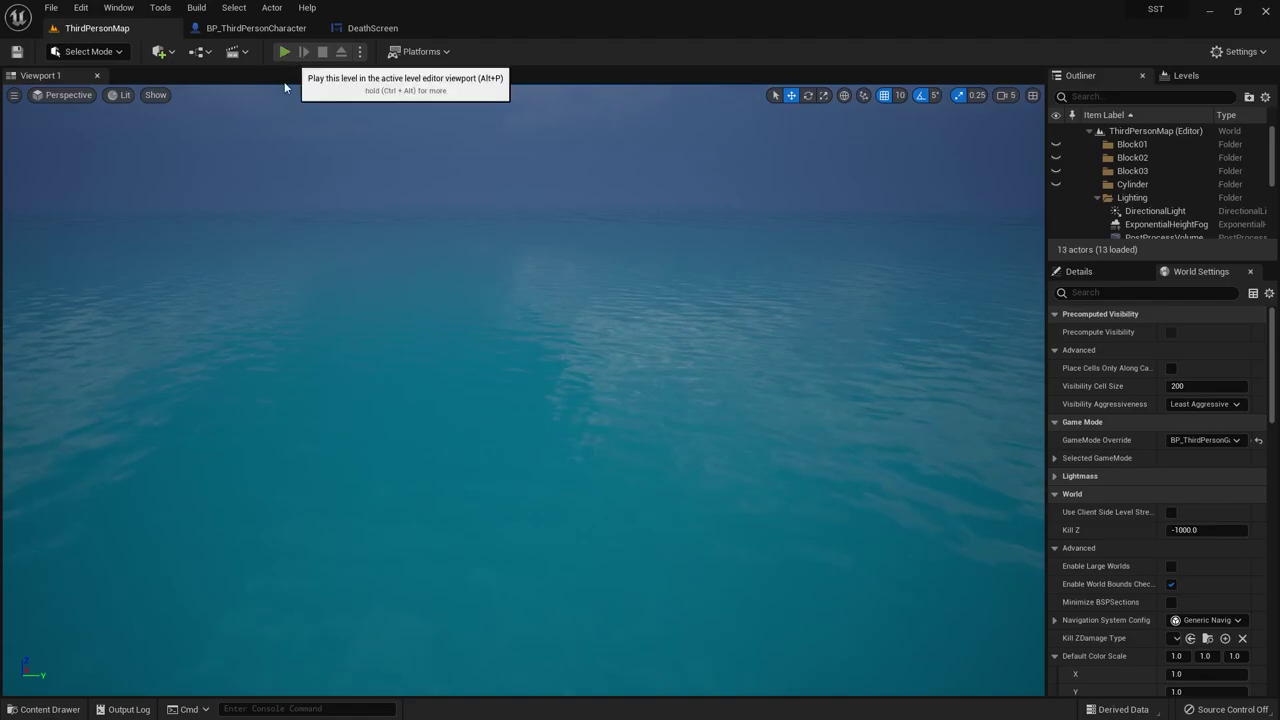
{"action": "key", "text": "alt+p"}
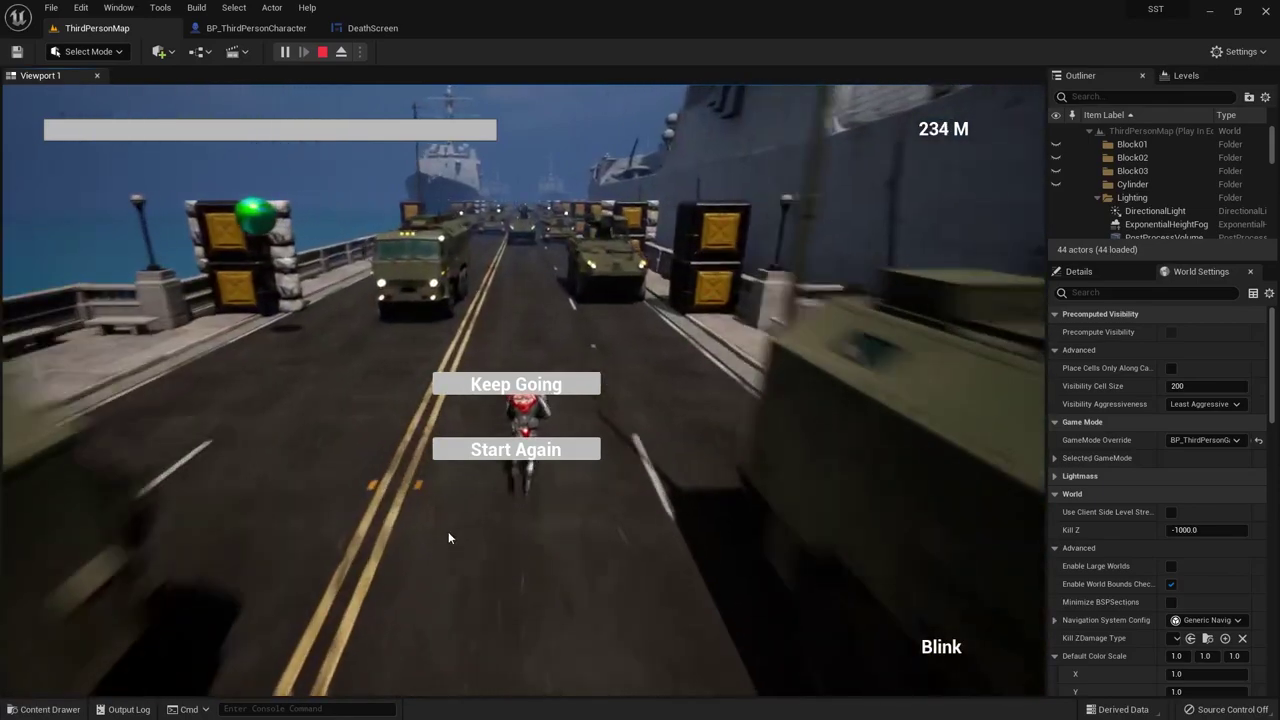
Step: Stop play, inspect the character's Branch False and Do Once wiring, then return to ThirdPersonMap
{"action": "key", "text": "Escape"}
{"action": "left_click", "coordinate": [265, 28]}
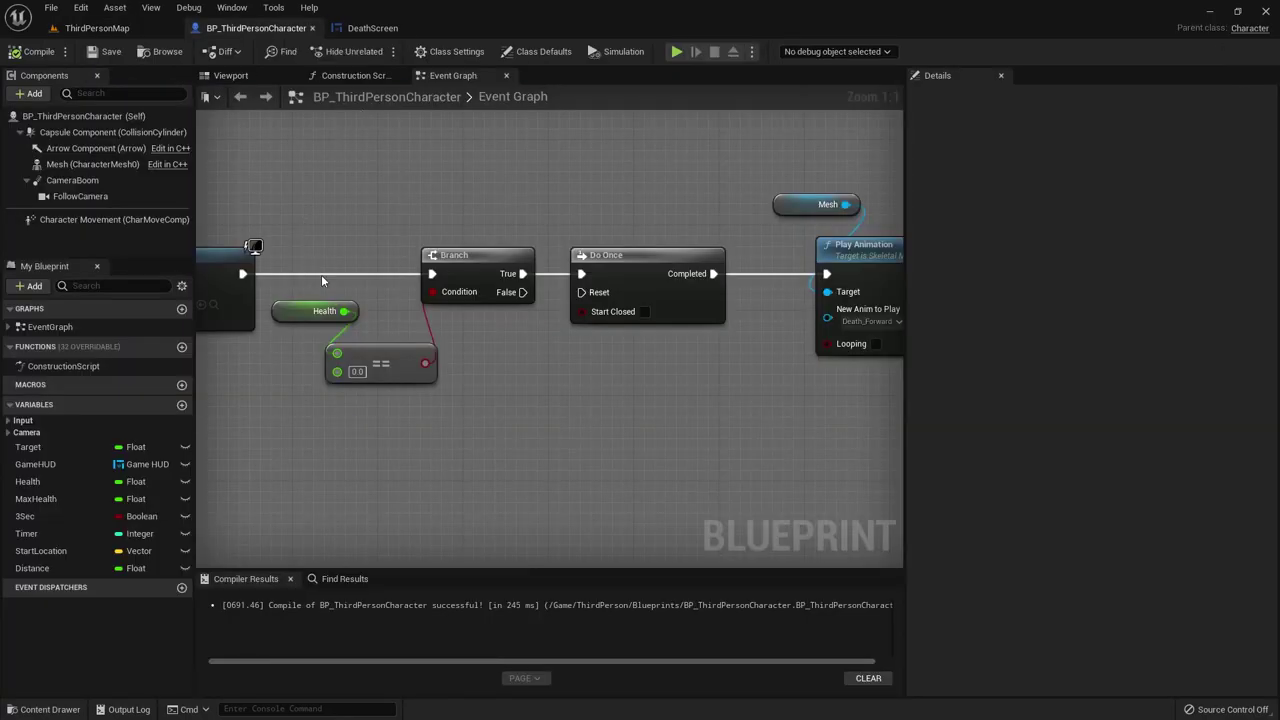
{"action": "left_click_drag", "start_coordinate": [582, 297], "coordinate": [584, 292]}
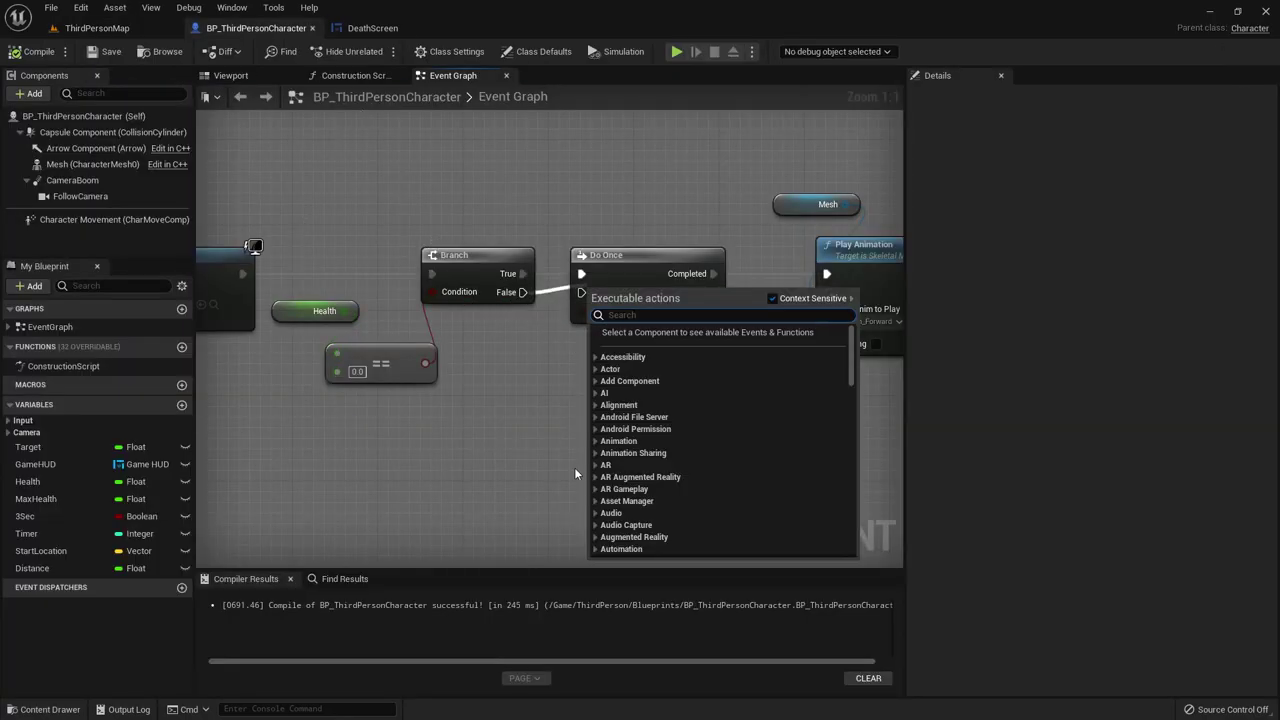
{"action": "left_click", "coordinate": [542, 312]}
{"action": "right_click_drag", "start_coordinate": [582, 298], "coordinate": [474, 358]}
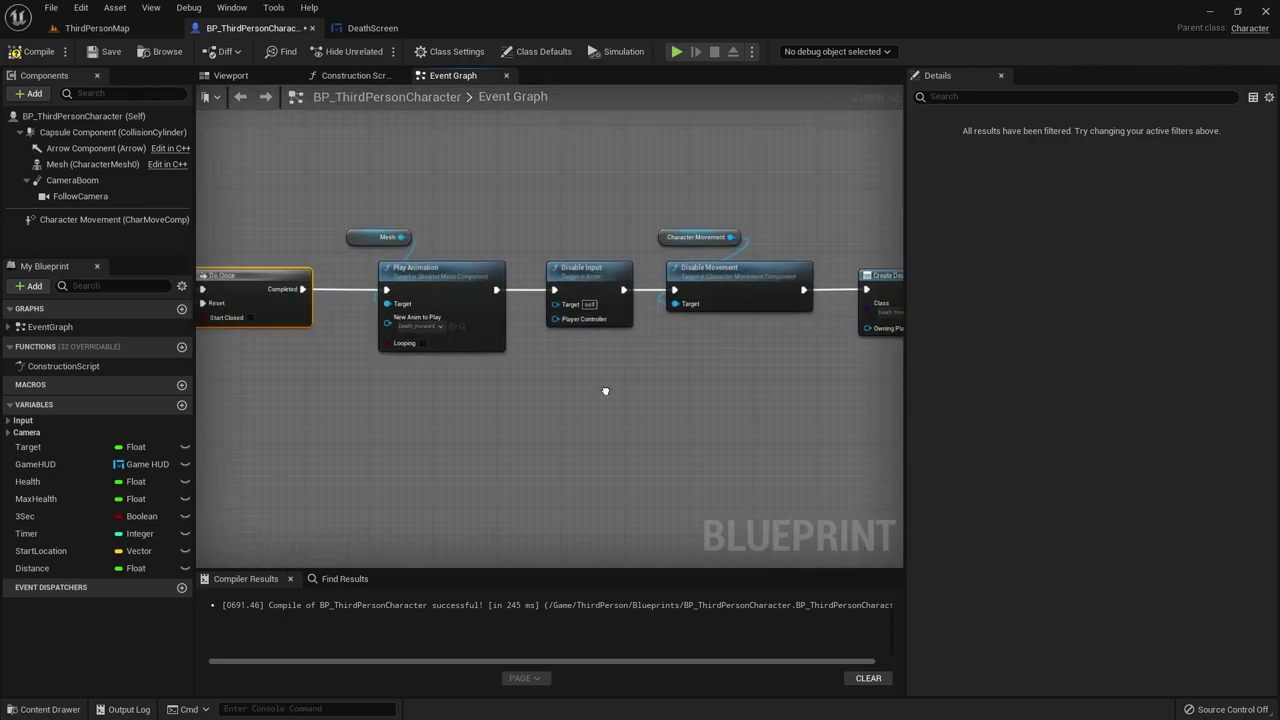
{"action": "right_click_drag", "start_coordinate": [300, 290], "coordinate": [540, 267]}
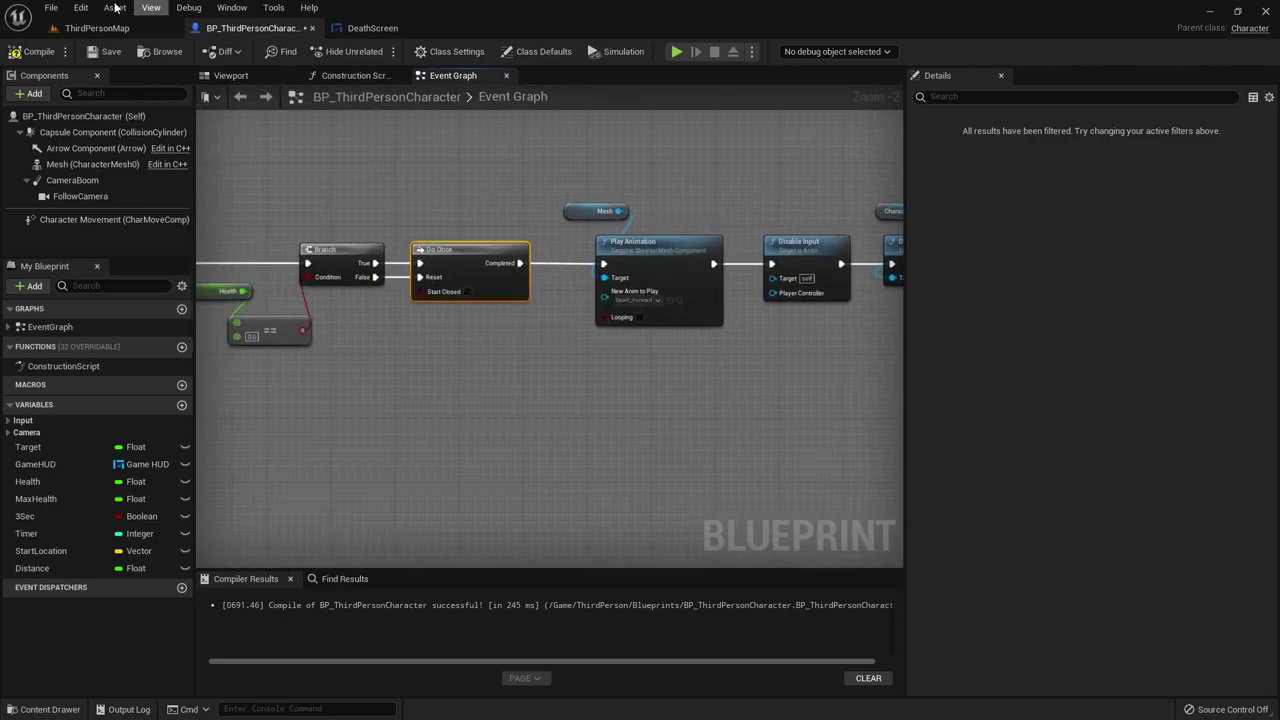
{"action": "left_click", "coordinate": [150, 28]}
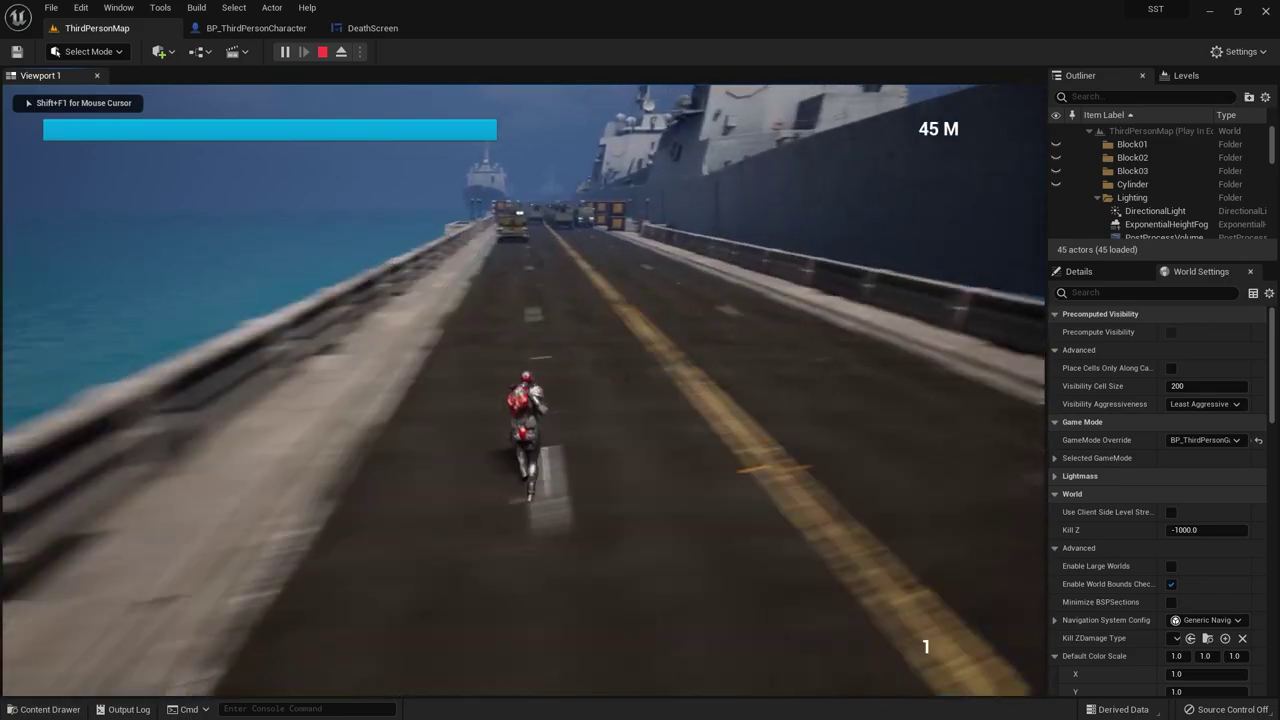
Step: Steer into traffic, revive with Keep Going twice, then stop the play session
{"action": "key", "text": "d"}
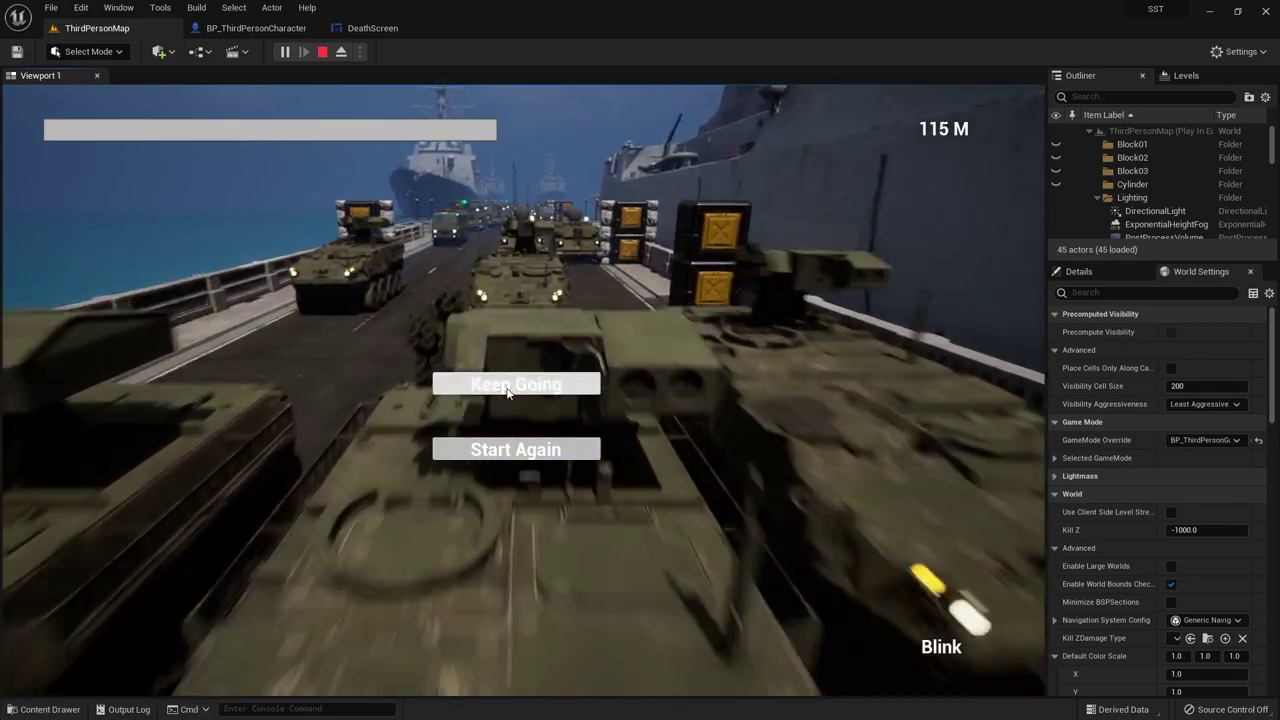
{"action": "left_click", "coordinate": [507, 390]}
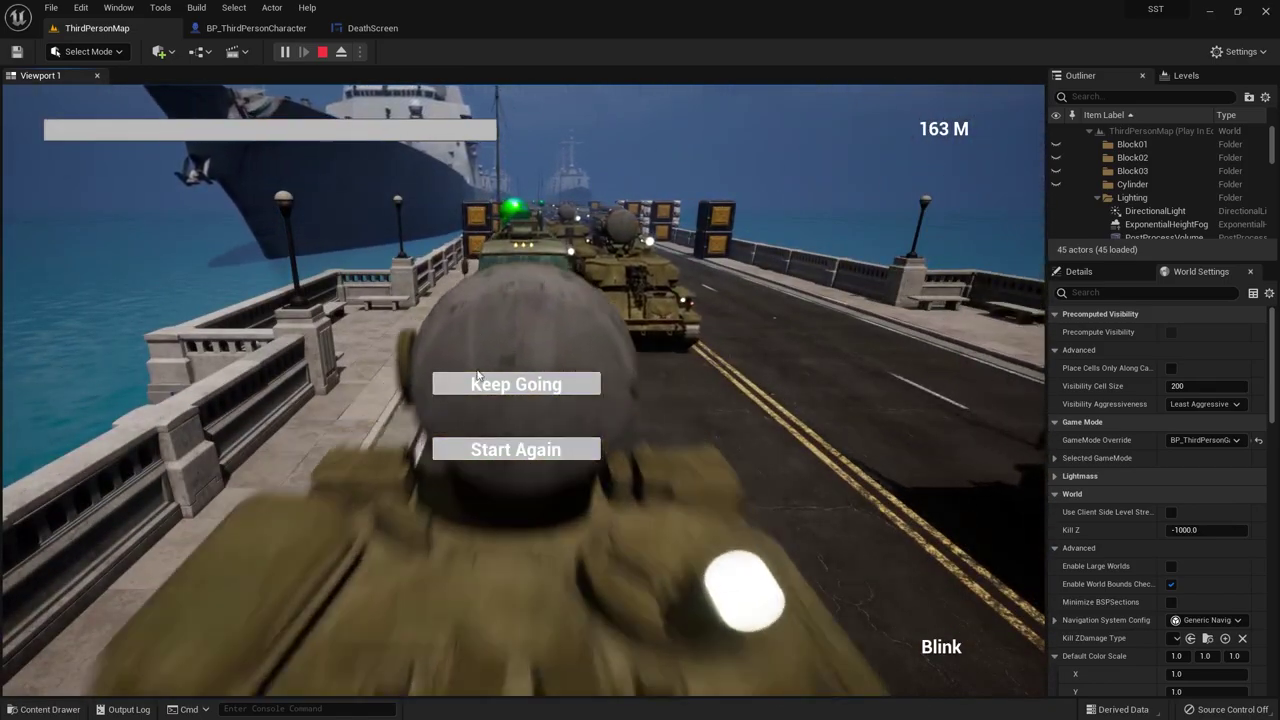
{"action": "left_click", "coordinate": [520, 397]}
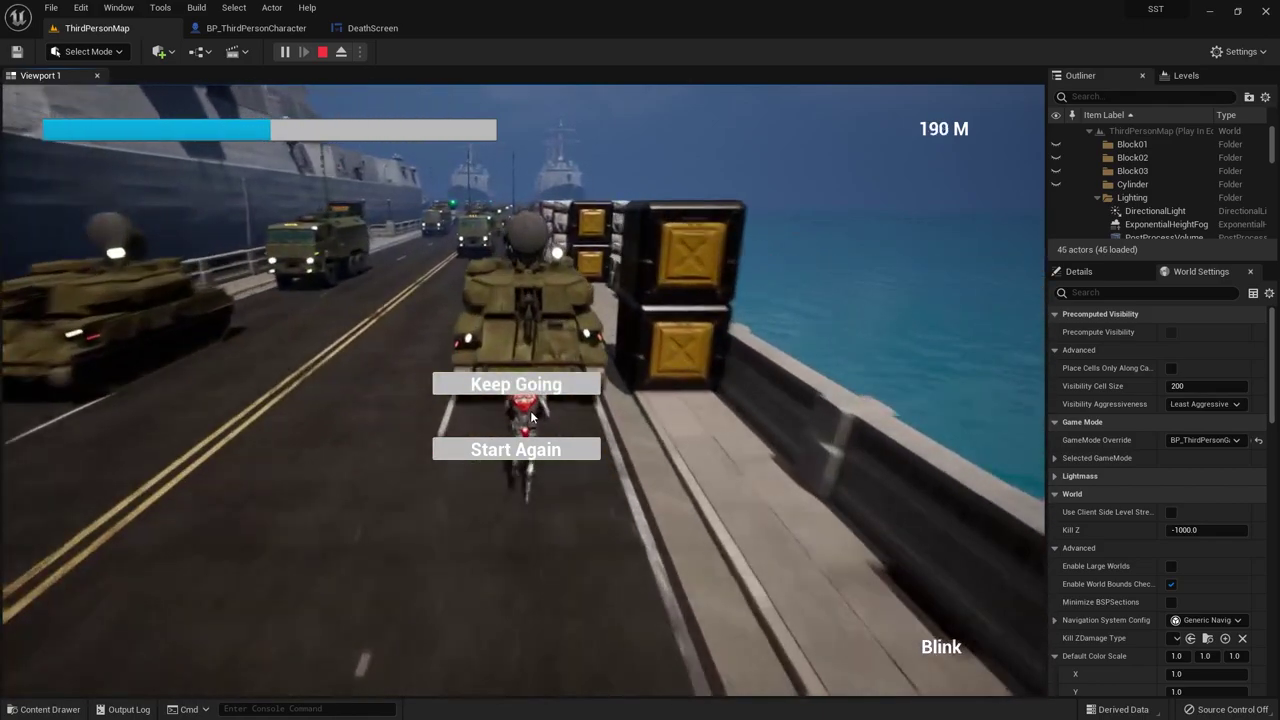
{"action": "key", "text": "Escape"}
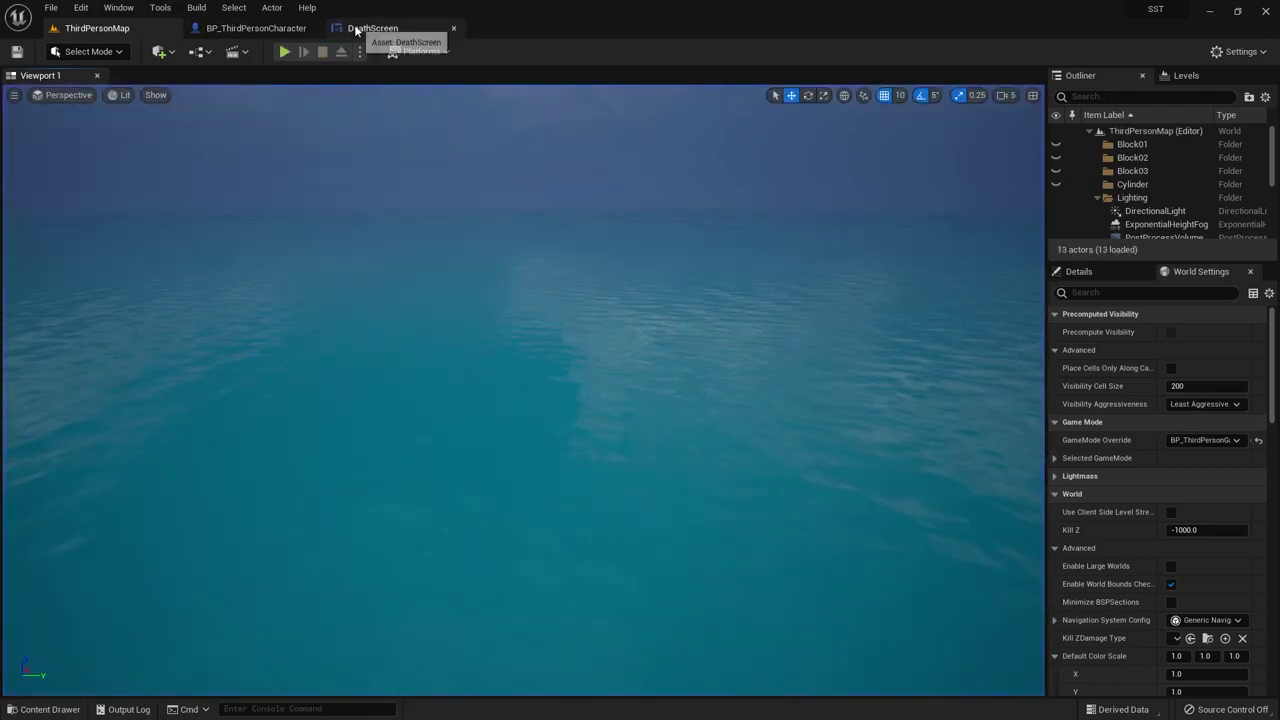
Step: Compare DeathScreen's cast, health and input nodes with the character's Set Percent health-bar logic
{"action": "left_click", "coordinate": [355, 30]}
{"action": "right_click_drag", "start_coordinate": [384, 337], "coordinate": [708, 316]}
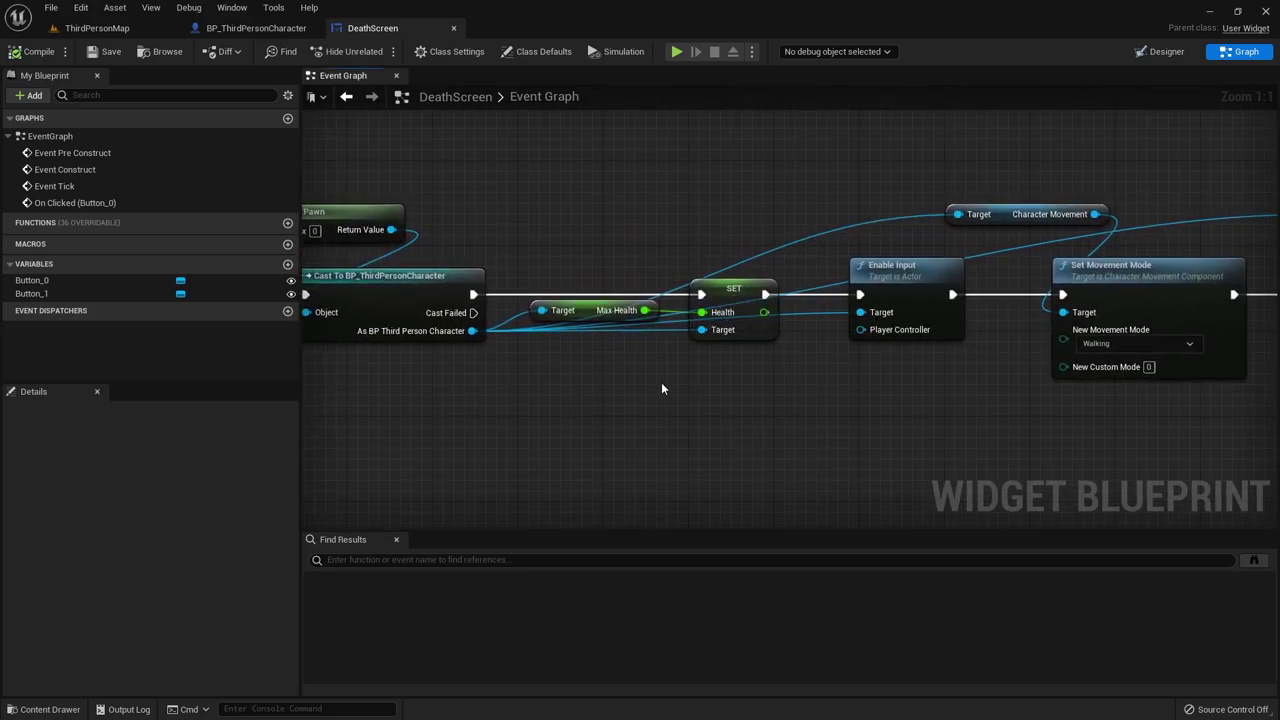
{"action": "left_click", "coordinate": [262, 29]}
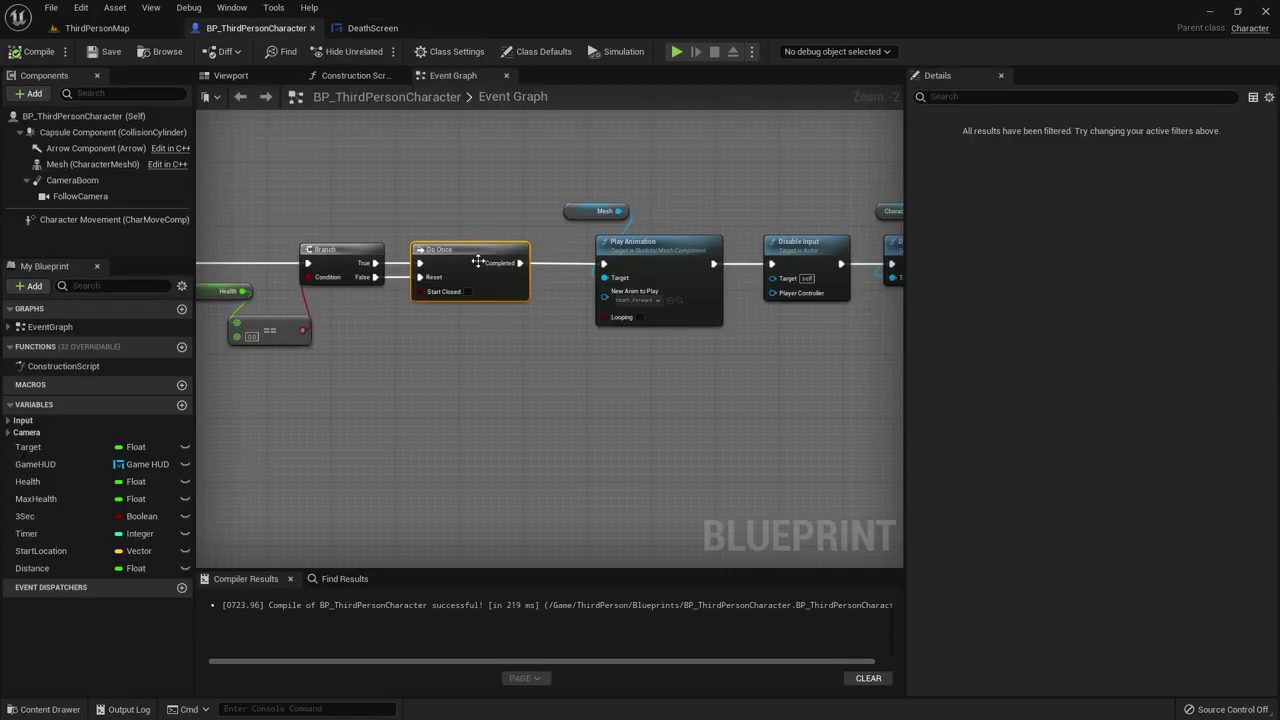
{"action": "right_click_drag", "start_coordinate": [700, 400], "coordinate": [612, 372]}
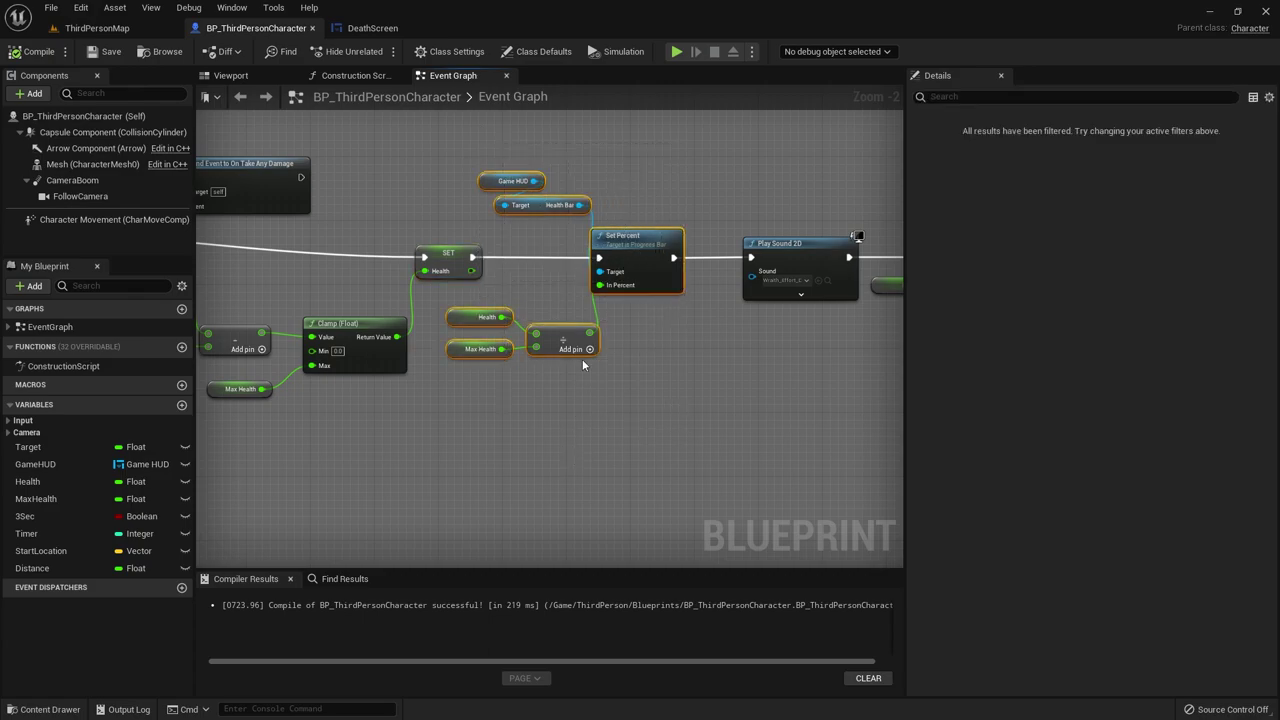
{"action": "scroll", "coordinate": [520, 240], "scroll_direction": "up", "scroll_amount": 2}
{"action": "right_click_drag", "start_coordinate": [524, 281], "coordinate": [501, 353]}
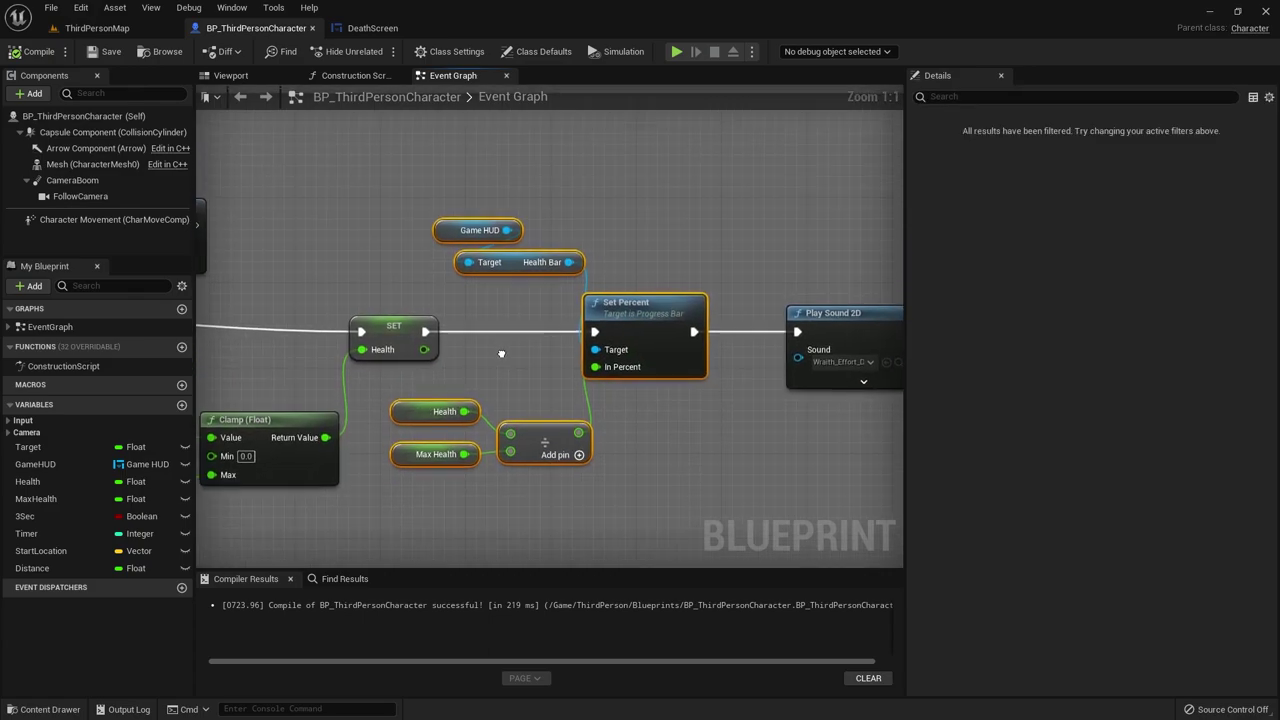
{"action": "right_click_drag", "start_coordinate": [594, 238], "coordinate": [790, 190]}
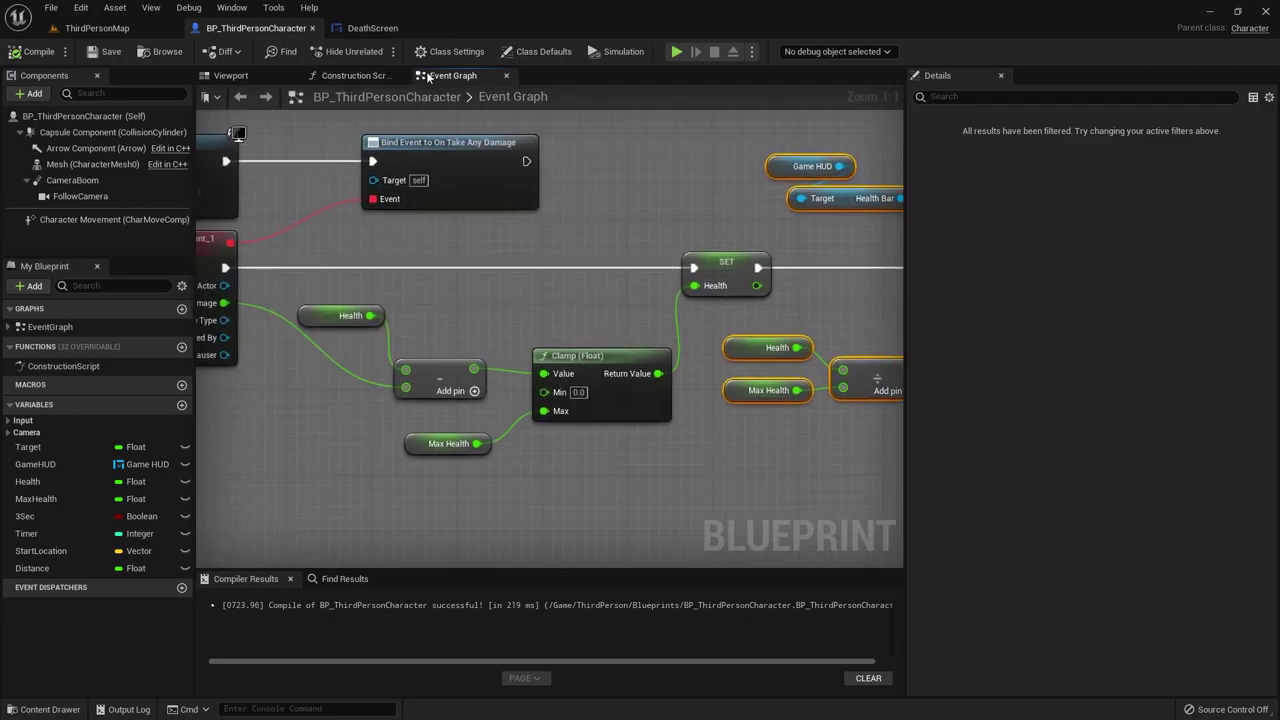
{"action": "left_click", "coordinate": [372, 28]}
{"action": "right_click_drag", "start_coordinate": [600, 360], "coordinate": [480, 415]}
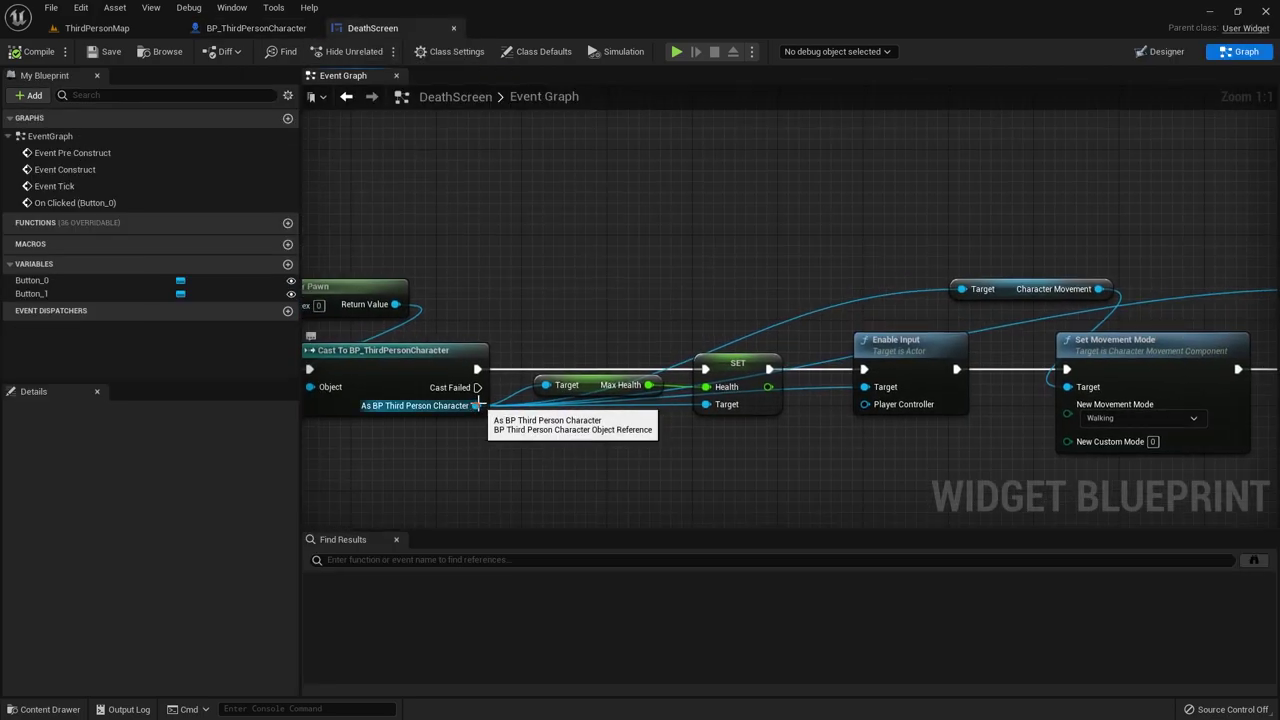
Step: Add a Get Game HUD node from the cast character, checking the character's health bar logic
{"action": "left_click_drag", "start_coordinate": [477, 405], "coordinate": [658, 185]}
{"action": "left_click_drag", "start_coordinate": [745, 181], "coordinate": [736, 183]}
{"action": "type", "text": "ge"}
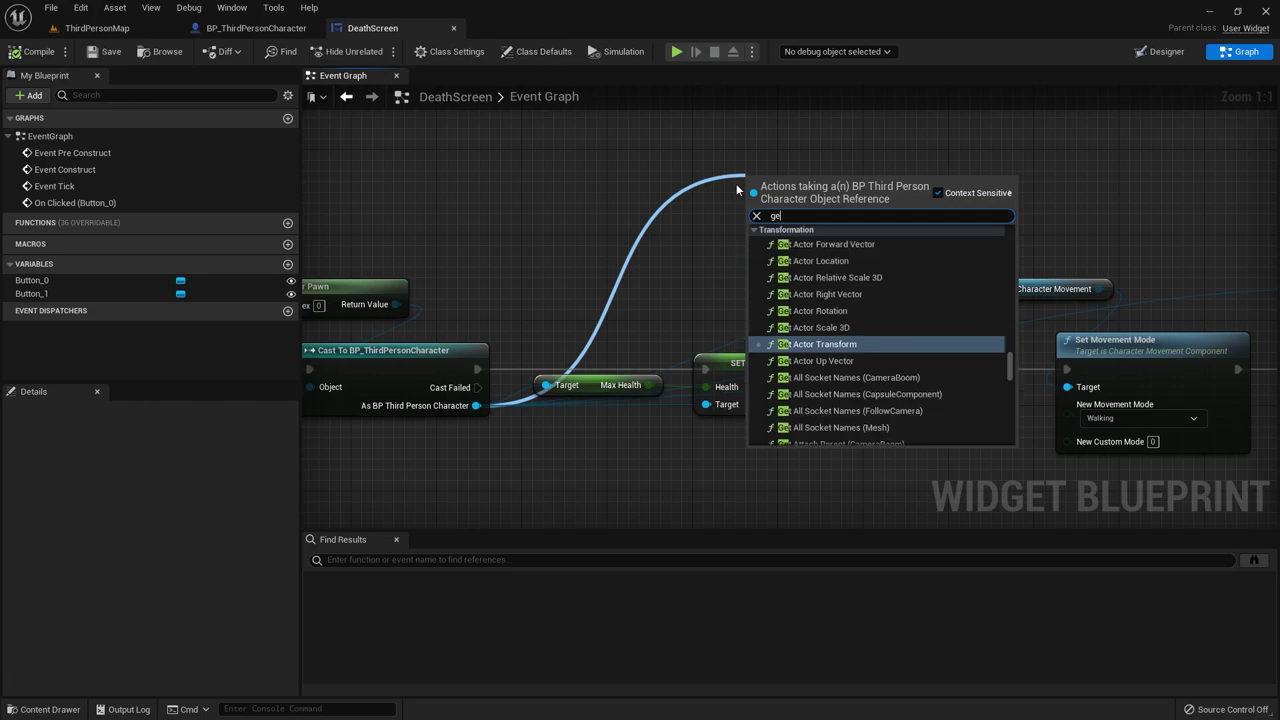
{"action": "type", "text": "t hud"}
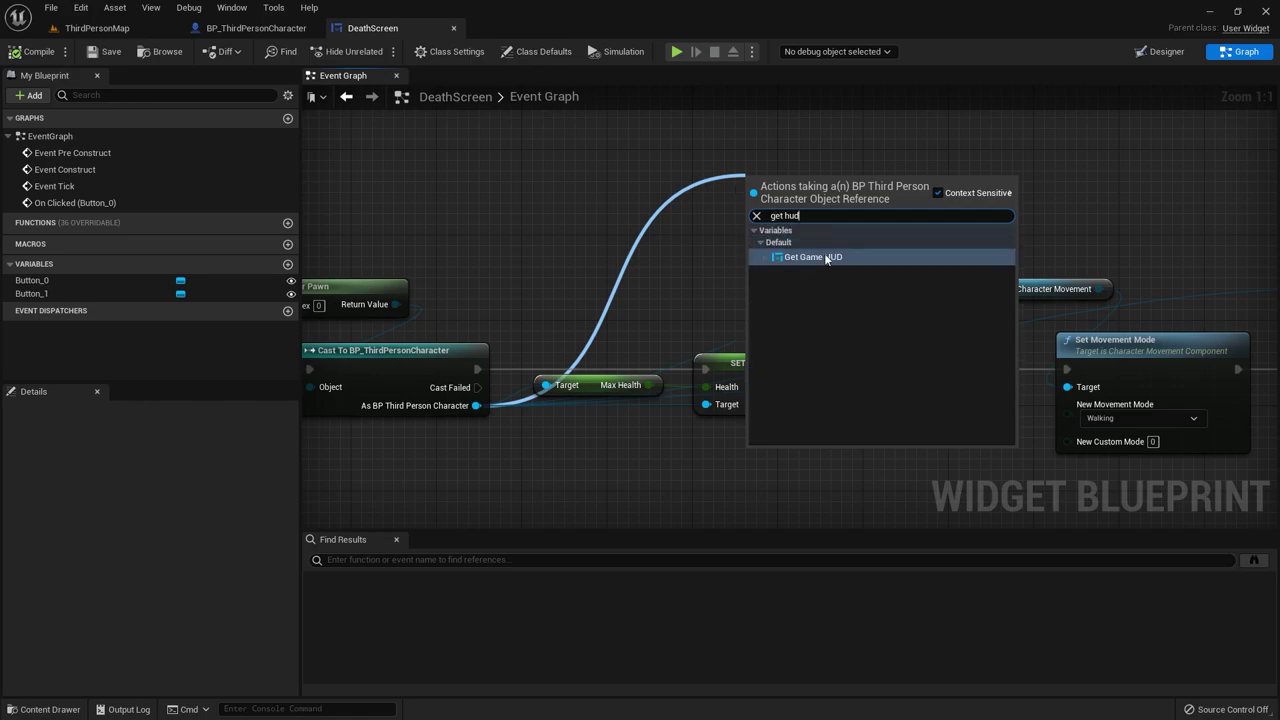
{"action": "left_click", "coordinate": [813, 257]}
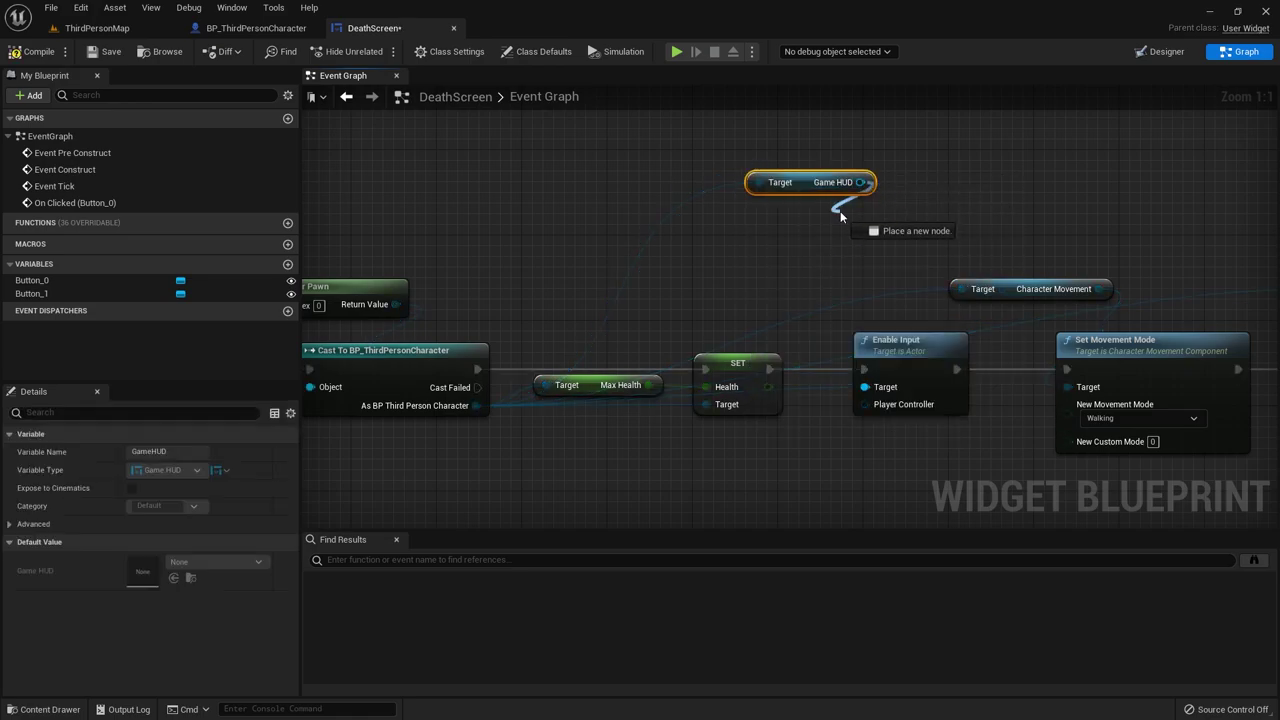
{"action": "left_click_drag", "start_coordinate": [840, 216], "coordinate": [831, 212]}
{"action": "left_click", "coordinate": [663, 178]}
{"action": "left_click", "coordinate": [280, 28]}
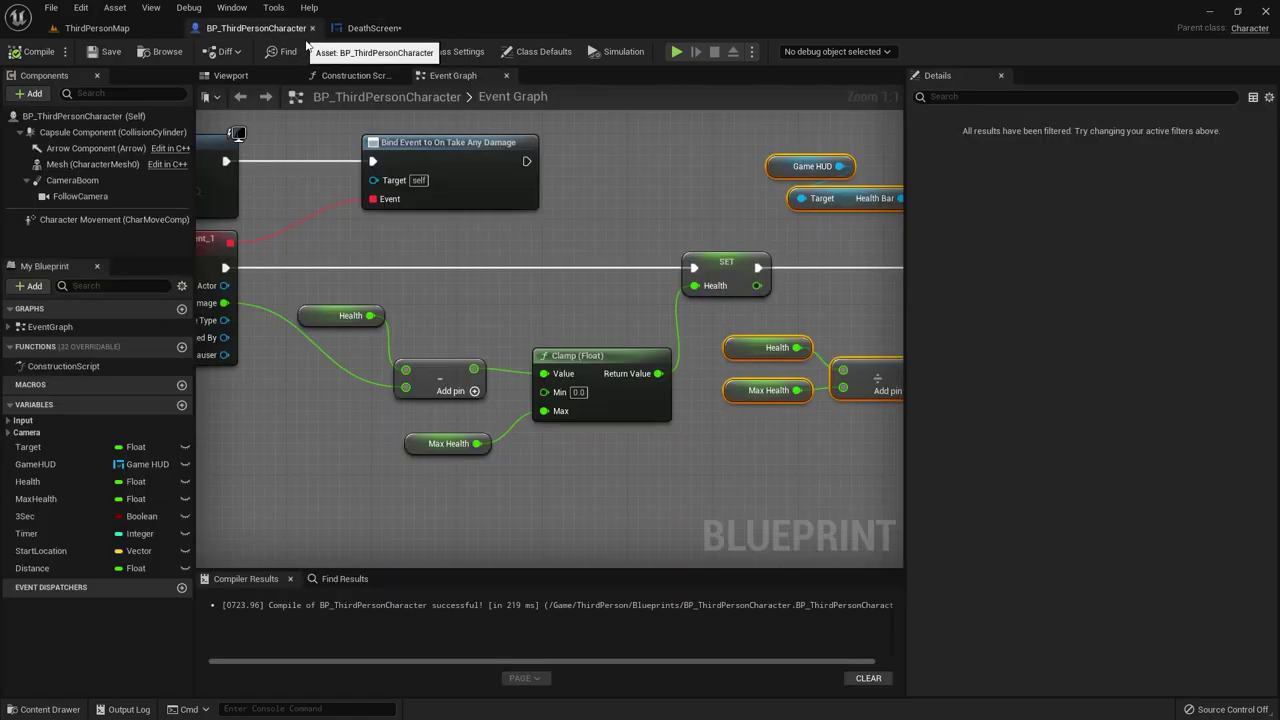
{"action": "right_click_drag", "start_coordinate": [690, 333], "coordinate": [346, 266]}
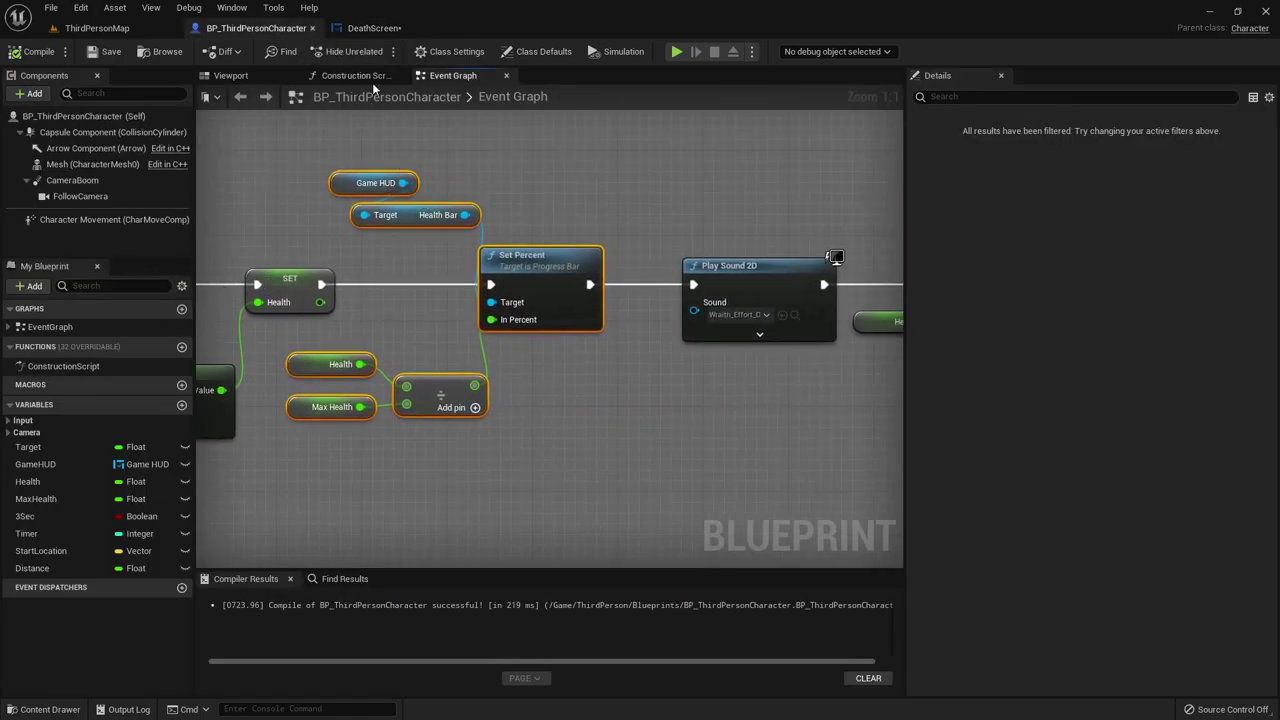
{"action": "left_click", "coordinate": [370, 28]}
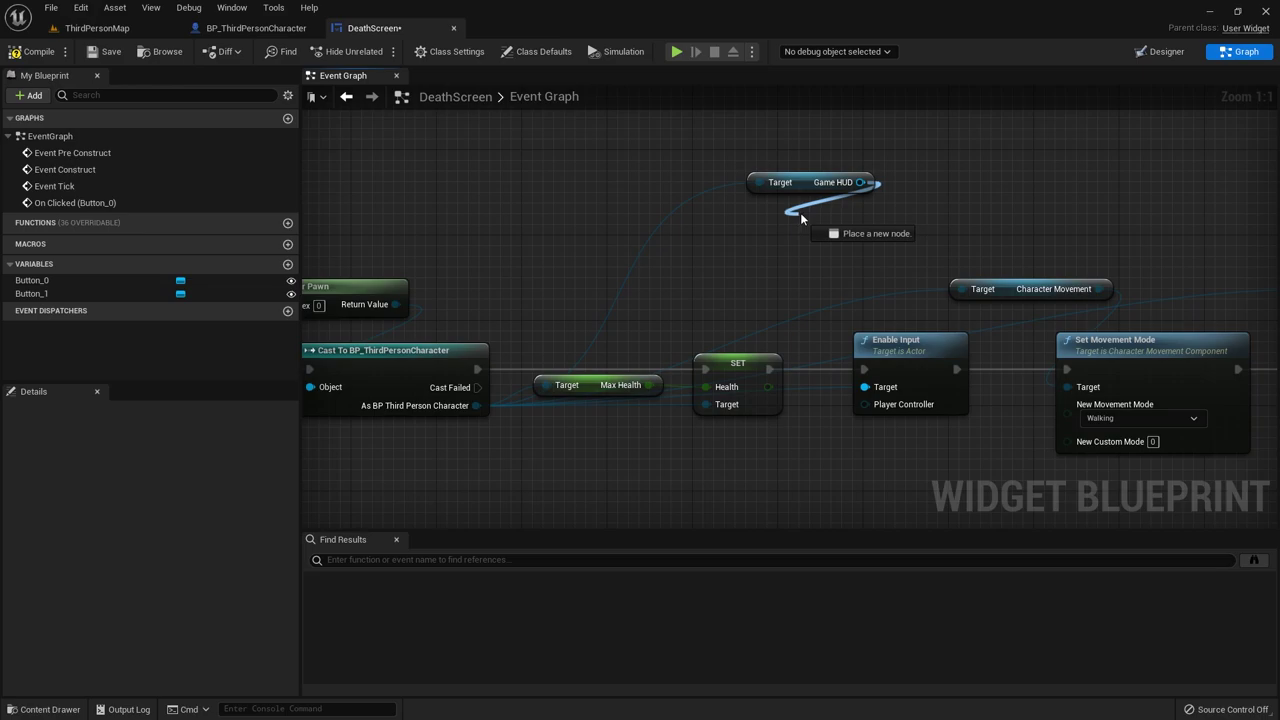
Step: Add a Health Bar getter from Game HUD and a Set Percent node for it
{"action": "left_click_drag", "start_coordinate": [800, 217], "coordinate": [793, 216]}
{"action": "type", "text": "healtth"}
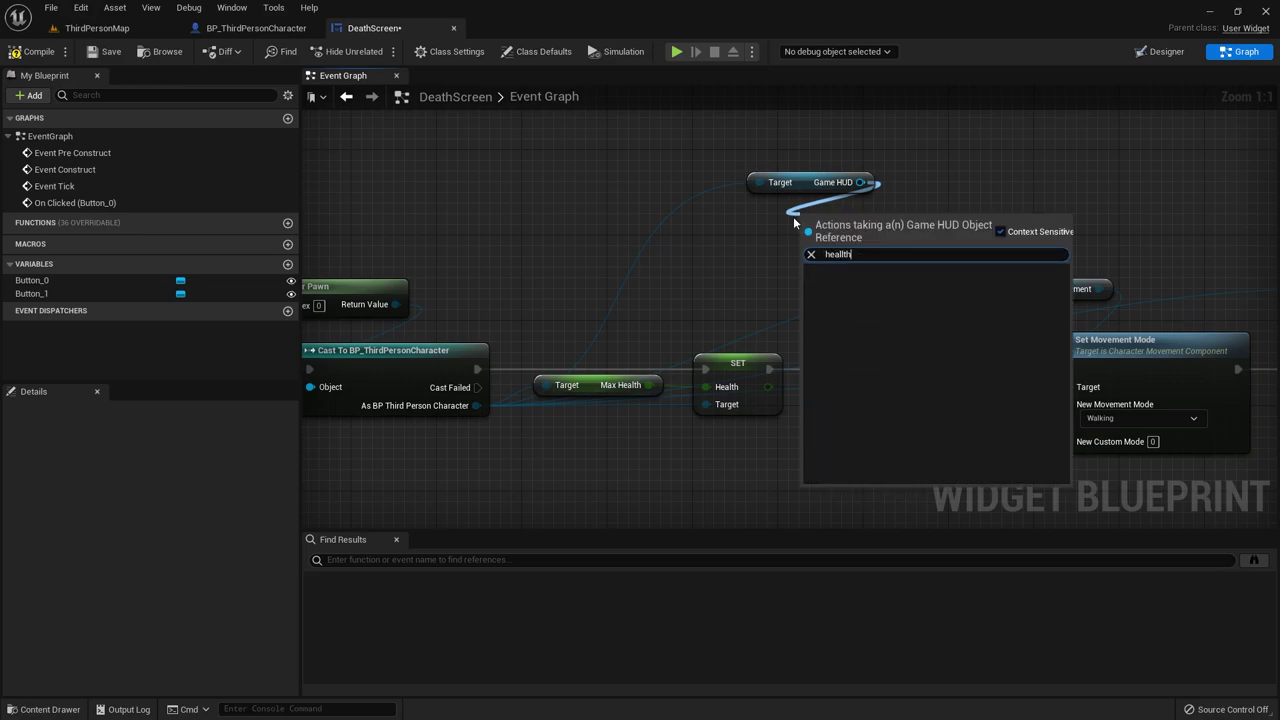
{"action": "key", "text": "BackSpace"}
{"action": "key", "text": "BackSpace"}
{"action": "left_click", "coordinate": [860, 298]}
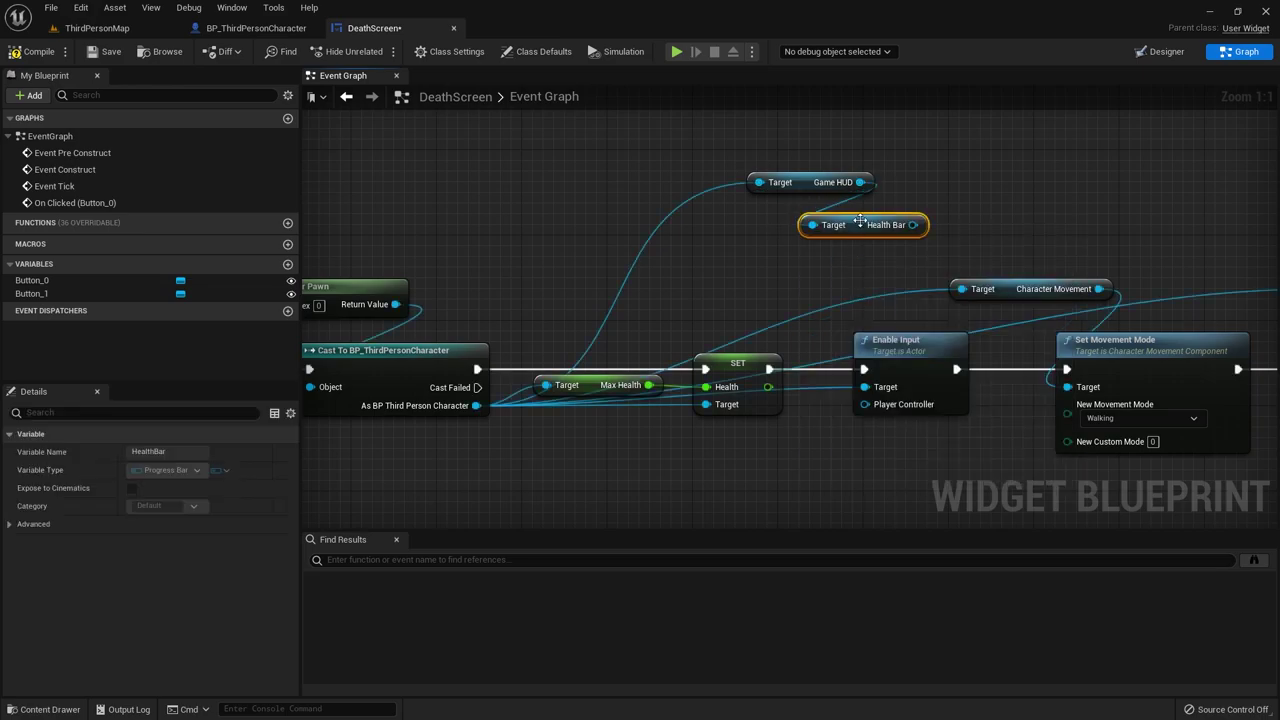
{"action": "left_click_drag", "start_coordinate": [807, 265], "coordinate": [804, 258]}
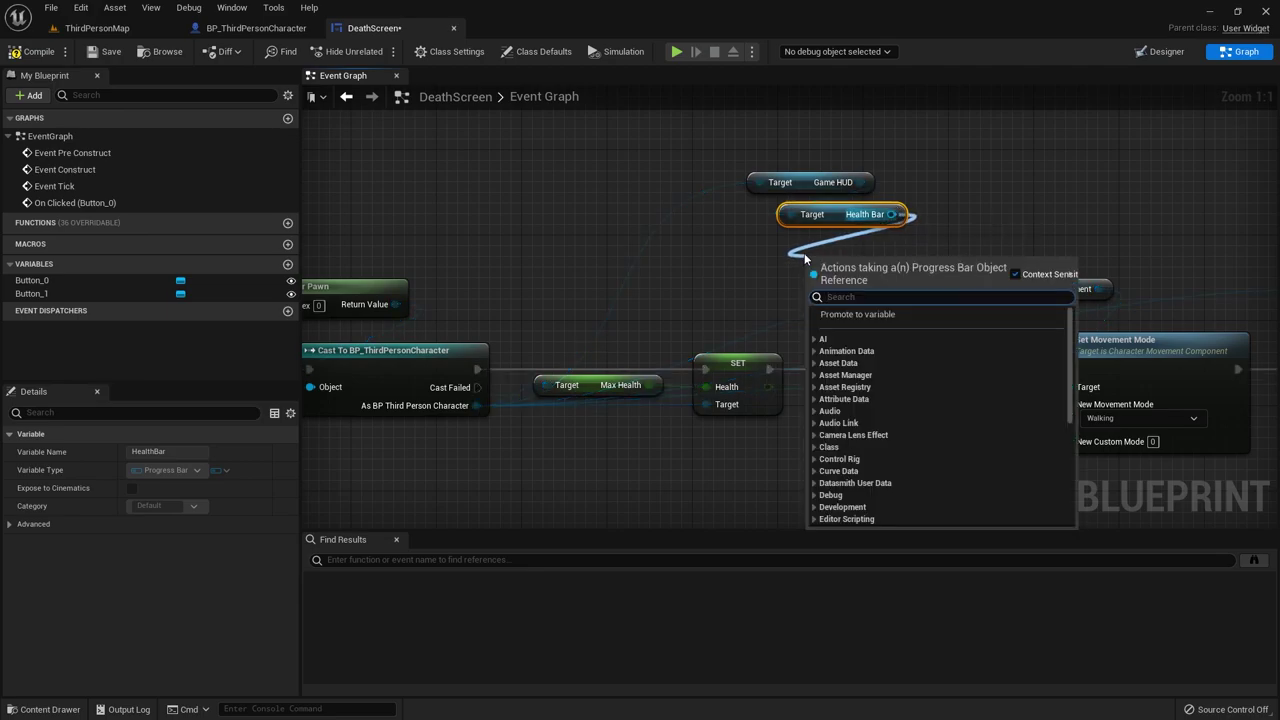
{"action": "type", "text": "set p"}
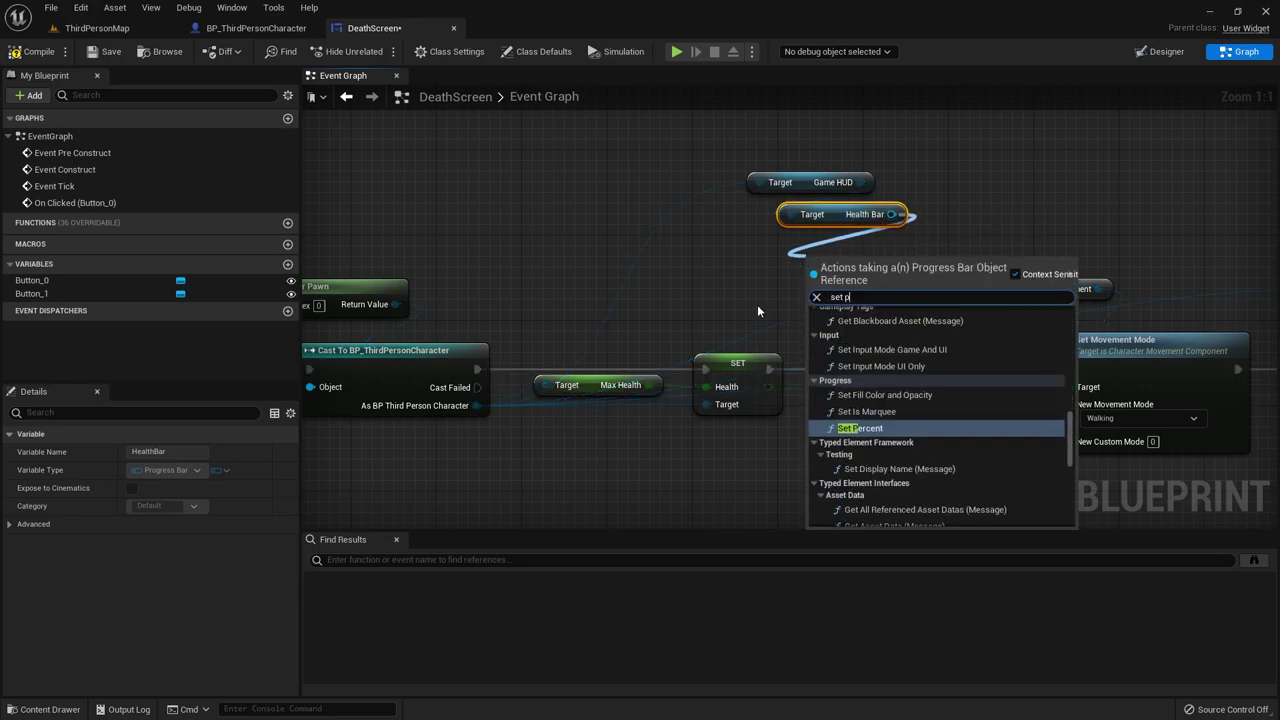
{"action": "left_click", "coordinate": [860, 427]}
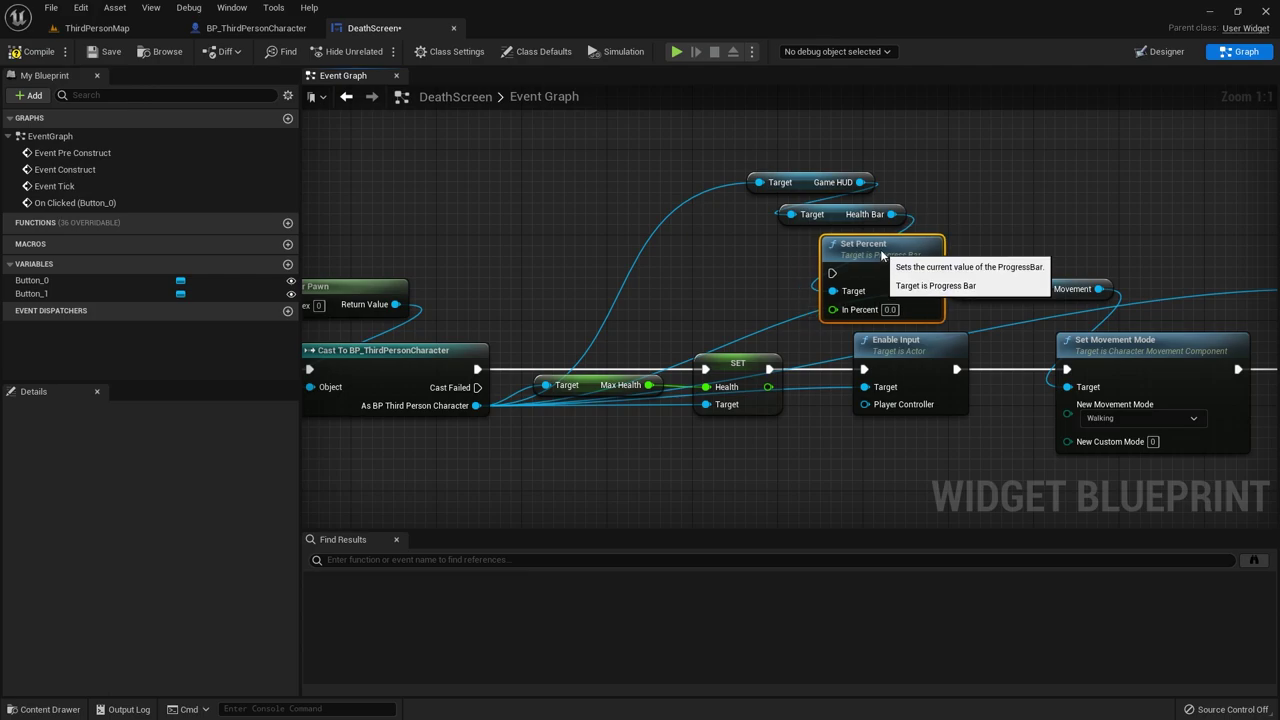
Step: Rearrange the HUD, Set Percent, input, movement and animation nodes into a tidy layout
{"action": "left_click_drag", "start_coordinate": [879, 288], "coordinate": [852, 268]}
{"action": "right_click_drag", "start_coordinate": [984, 392], "coordinate": [769, 327]}
{"action": "scroll", "coordinate": [769, 327], "scroll_direction": "down", "scroll_amount": 3}
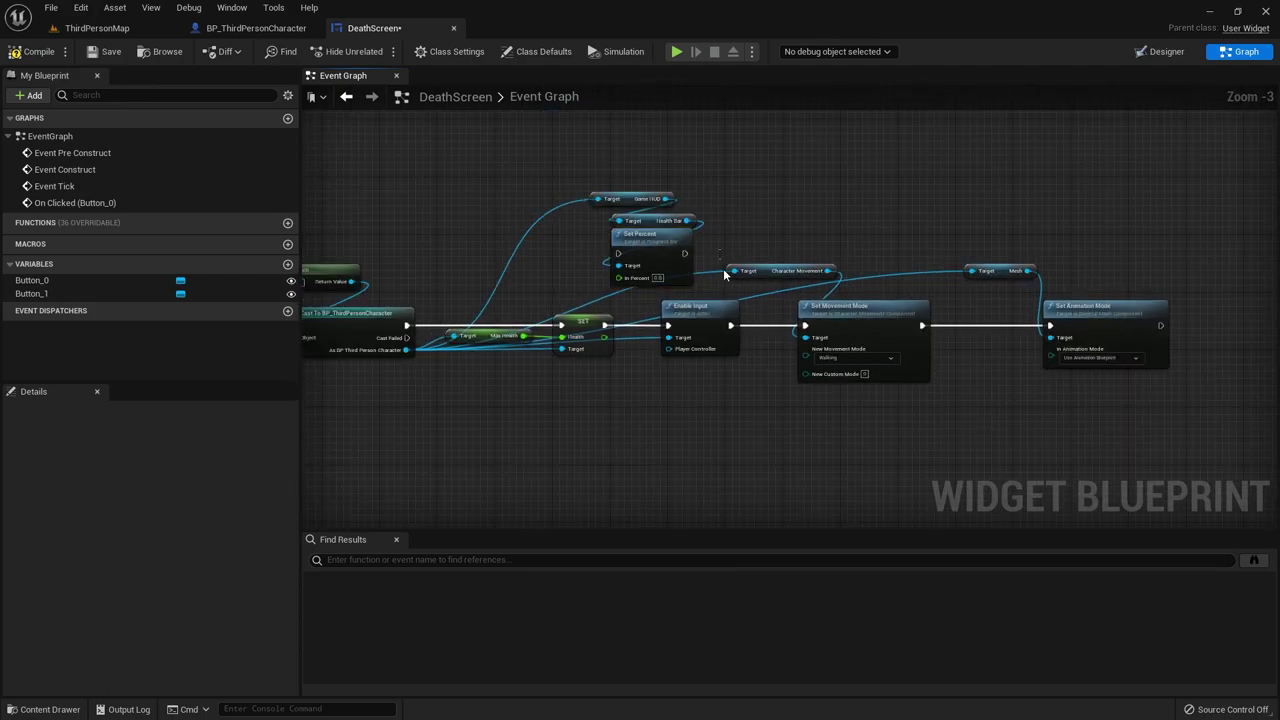
{"action": "right_click_drag", "start_coordinate": [1083, 315], "coordinate": [1200, 308]}
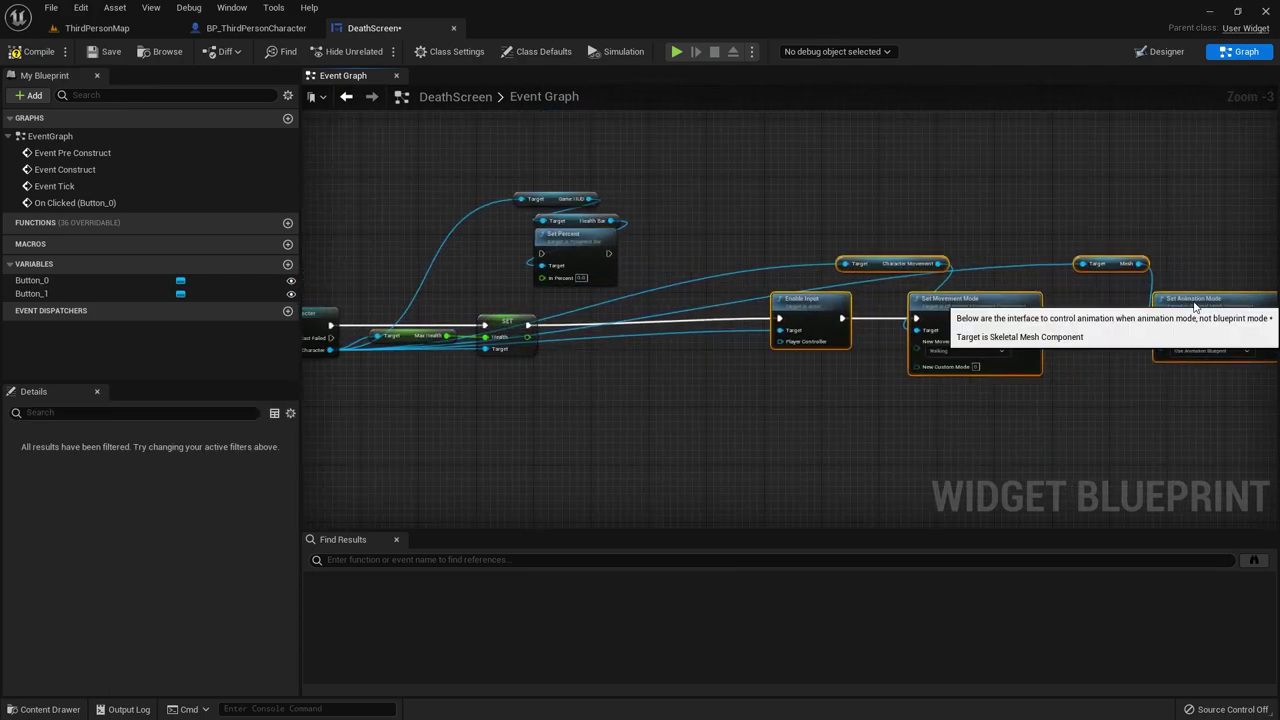
{"action": "mouse_move", "coordinate": [1200, 308]}
{"action": "left_mouse_down"}
{"action": "mouse_move", "coordinate": [1035, 482]}
{"action": "mouse_move", "coordinate": [1114, 507]}
{"action": "left_mouse_up"}
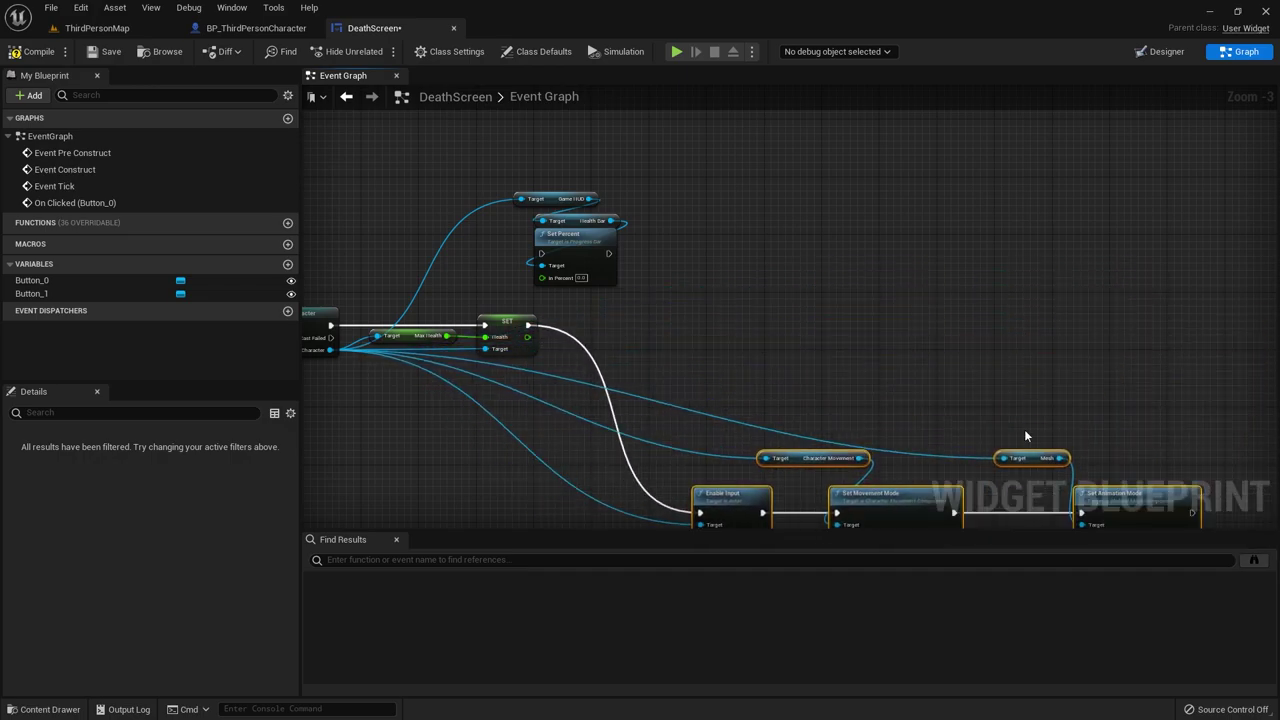
{"action": "mouse_move", "coordinate": [568, 183]}
{"action": "left_mouse_down"}
{"action": "mouse_move", "coordinate": [630, 267]}
{"action": "mouse_move", "coordinate": [700, 270]}
{"action": "left_mouse_up"}
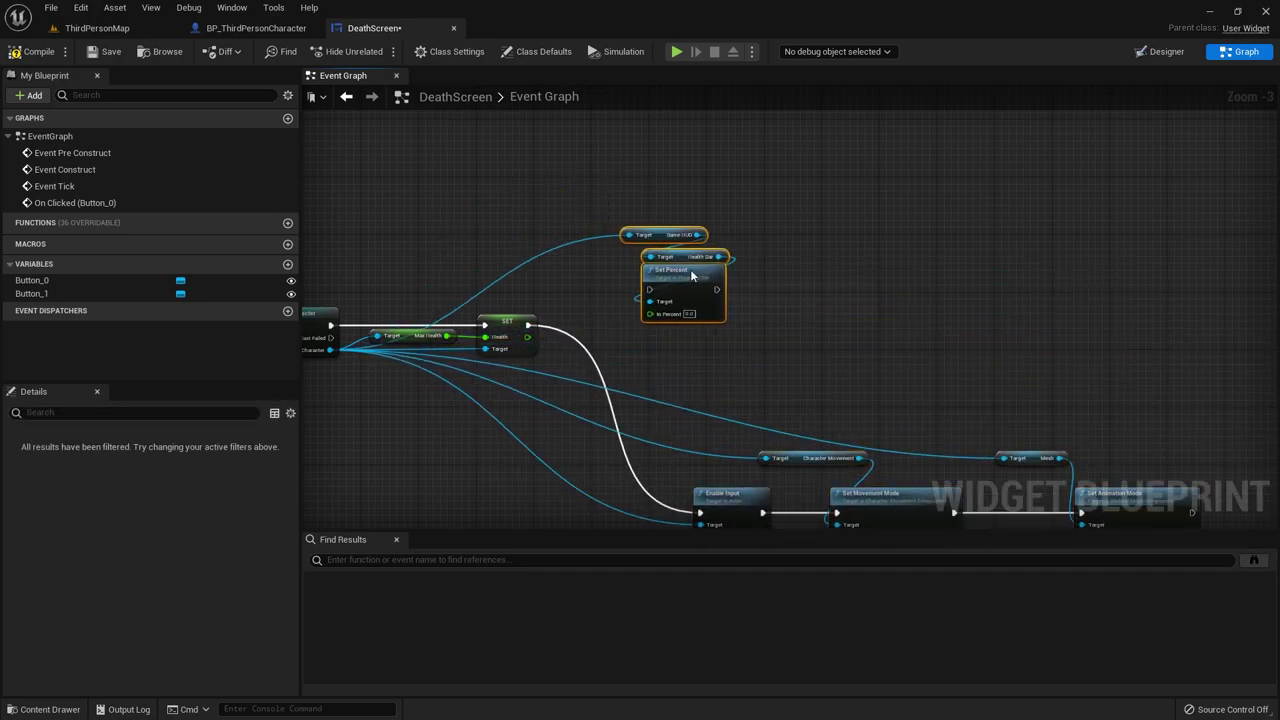
{"action": "left_click", "coordinate": [544, 319]}
{"action": "scroll", "coordinate": [544, 319], "scroll_direction": "up", "scroll_amount": 3}
{"action": "right_click_drag", "start_coordinate": [544, 319], "coordinate": [648, 248]}
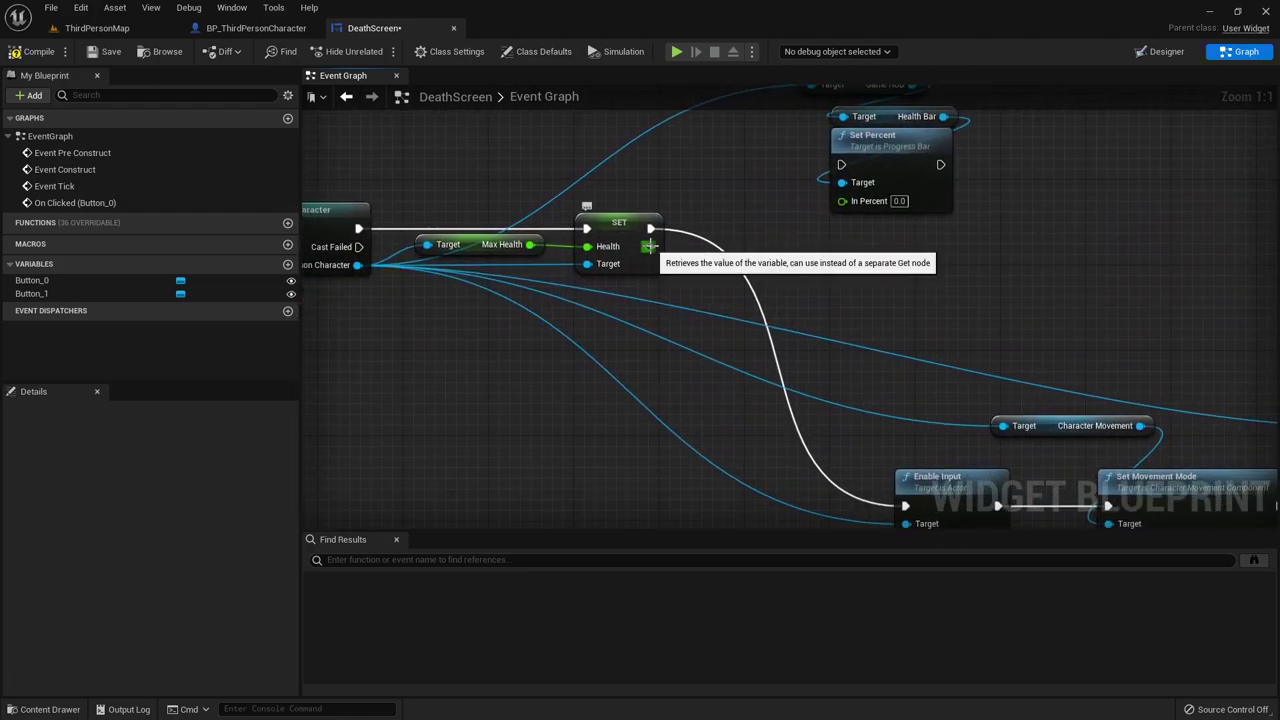
{"action": "left_click", "coordinate": [258, 28]}
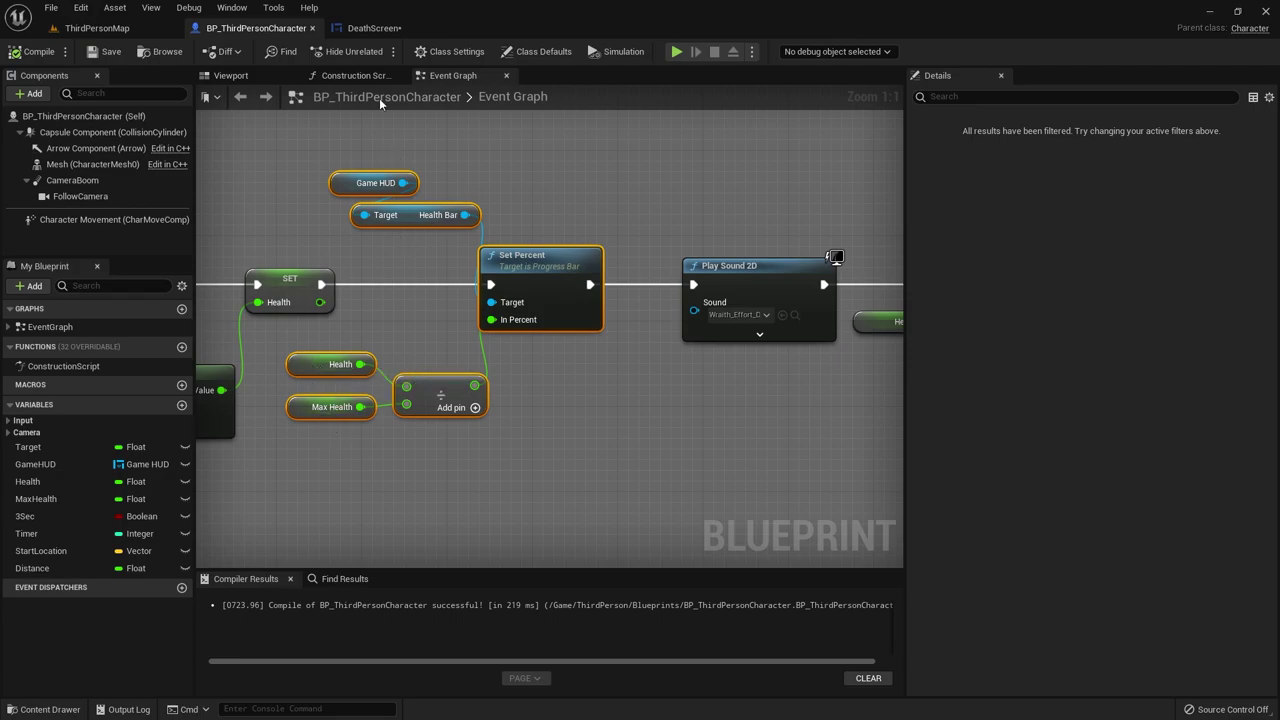
{"action": "left_click", "coordinate": [374, 28]}
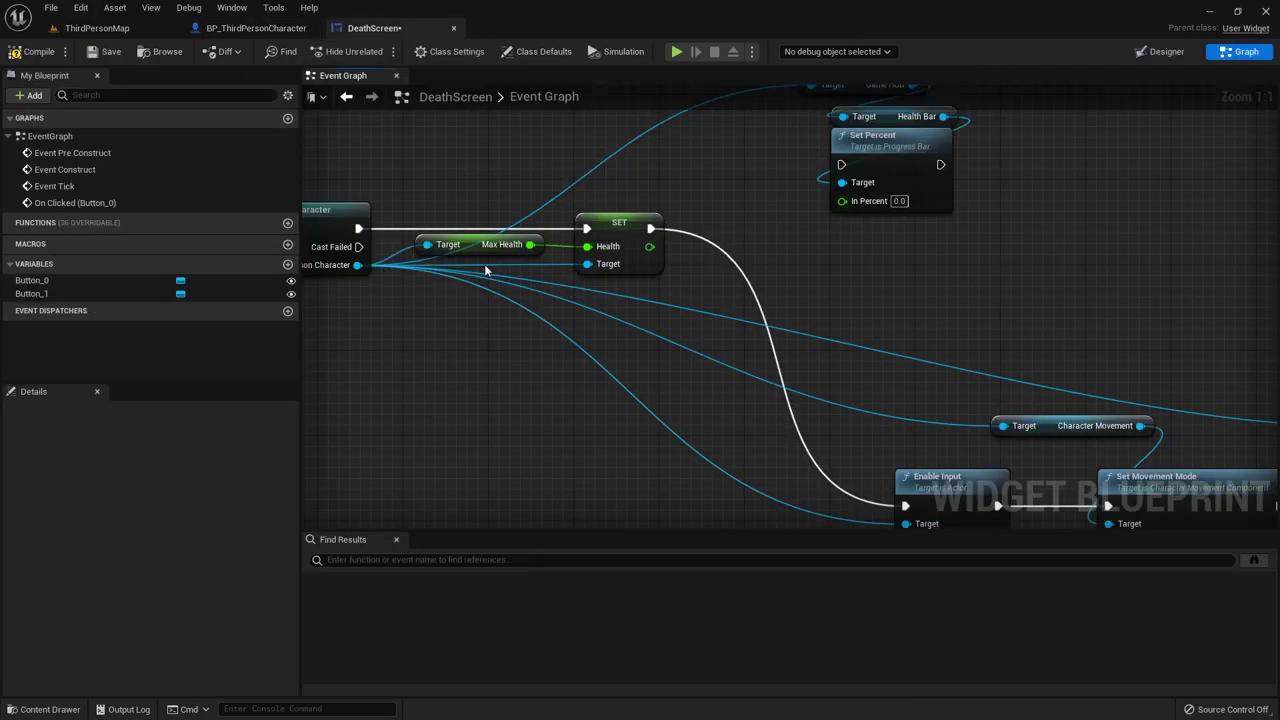
Step: Feed Health divided by Max Health into Set Percent's In Percent
{"action": "left_click_drag", "start_coordinate": [649, 246], "coordinate": [801, 248]}
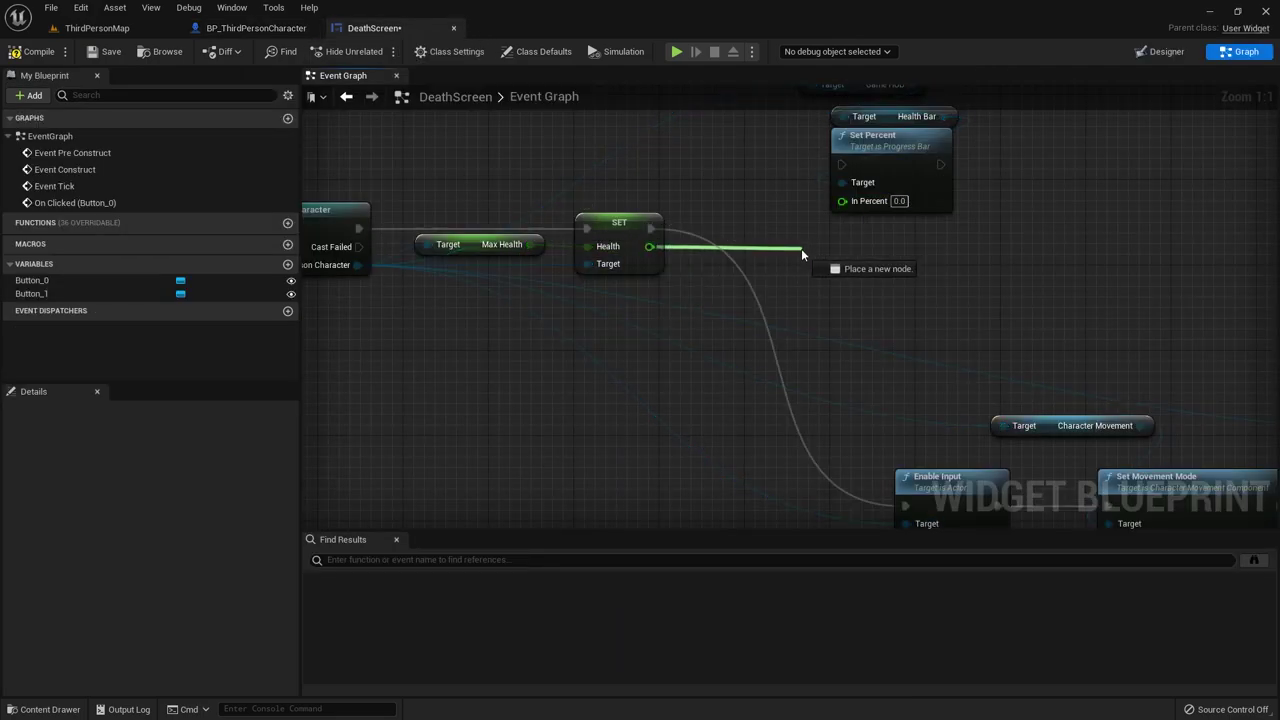
{"action": "type", "text": "/"}
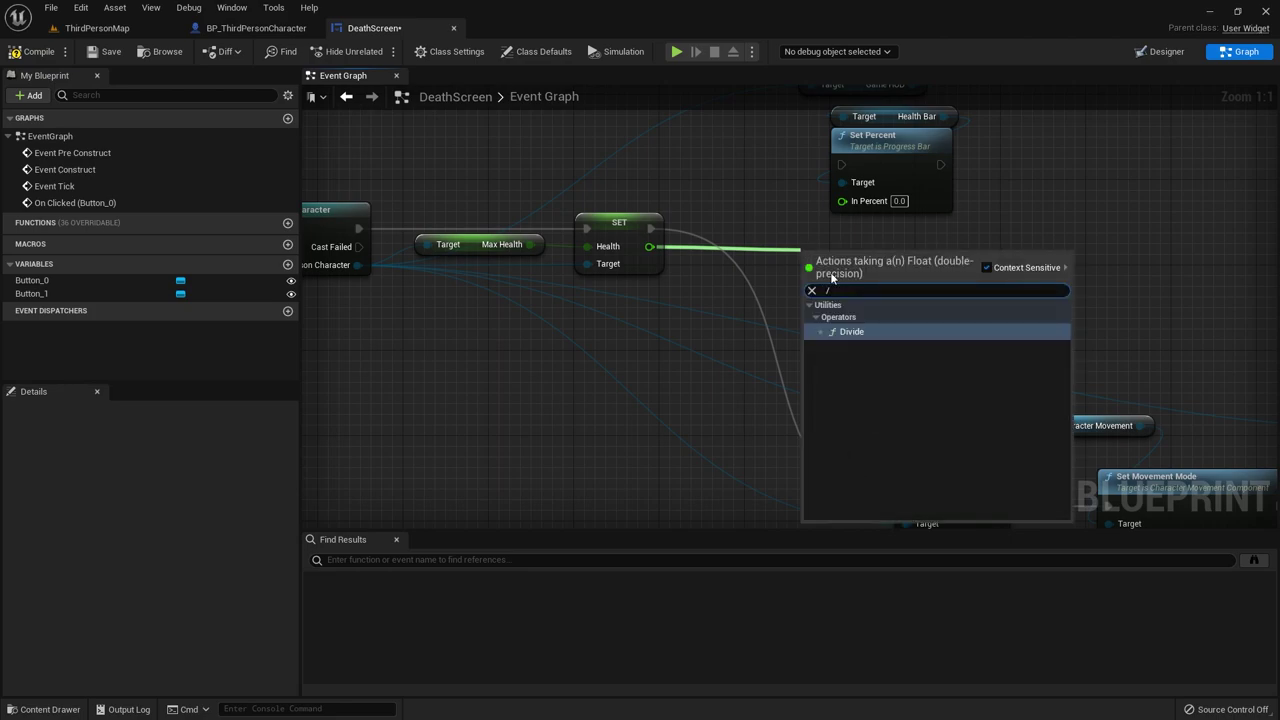
{"action": "left_click", "coordinate": [850, 331]}
{"action": "left_click_drag", "start_coordinate": [530, 245], "coordinate": [812, 286]}
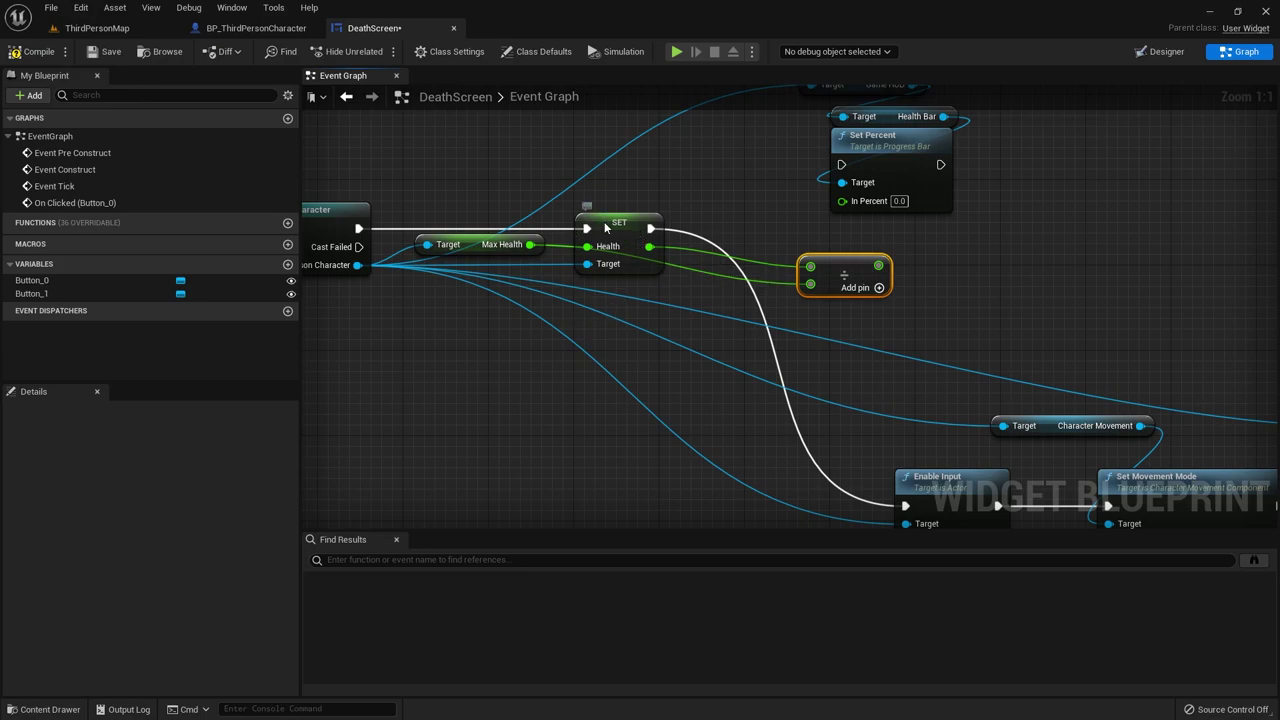
{"action": "left_click_drag", "start_coordinate": [605, 228], "coordinate": [632, 201]}
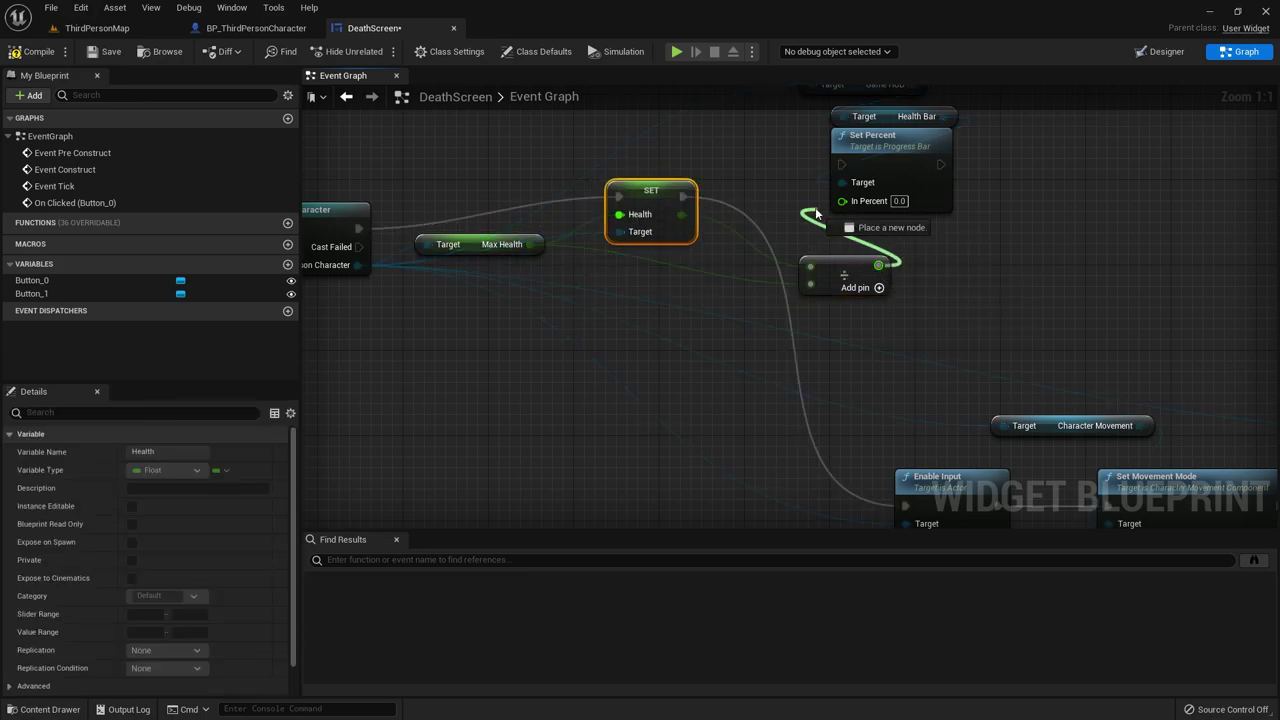
{"action": "left_click_drag", "start_coordinate": [877, 265], "coordinate": [842, 201]}
Step: Run Set Percent between SET Health and Enable Input, then review the chain through Set Animation Mode
{"action": "right_click_drag", "start_coordinate": [1005, 277], "coordinate": [967, 298]}
{"action": "mouse_move", "coordinate": [902, 185]}
{"action": "left_mouse_down"}
{"action": "mouse_move", "coordinate": [893, 376]}
{"action": "mouse_move", "coordinate": [872, 349]}
{"action": "left_mouse_up"}
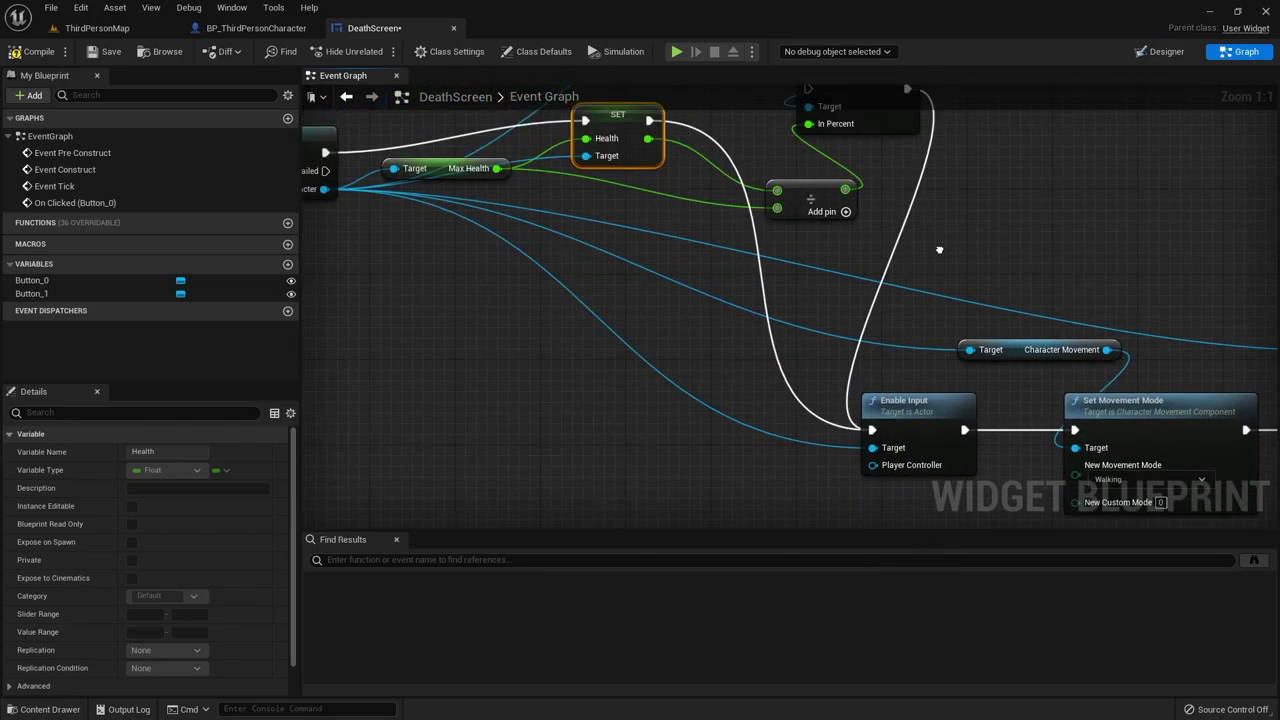
{"action": "right_click_drag", "start_coordinate": [872, 349], "coordinate": [945, 308]}
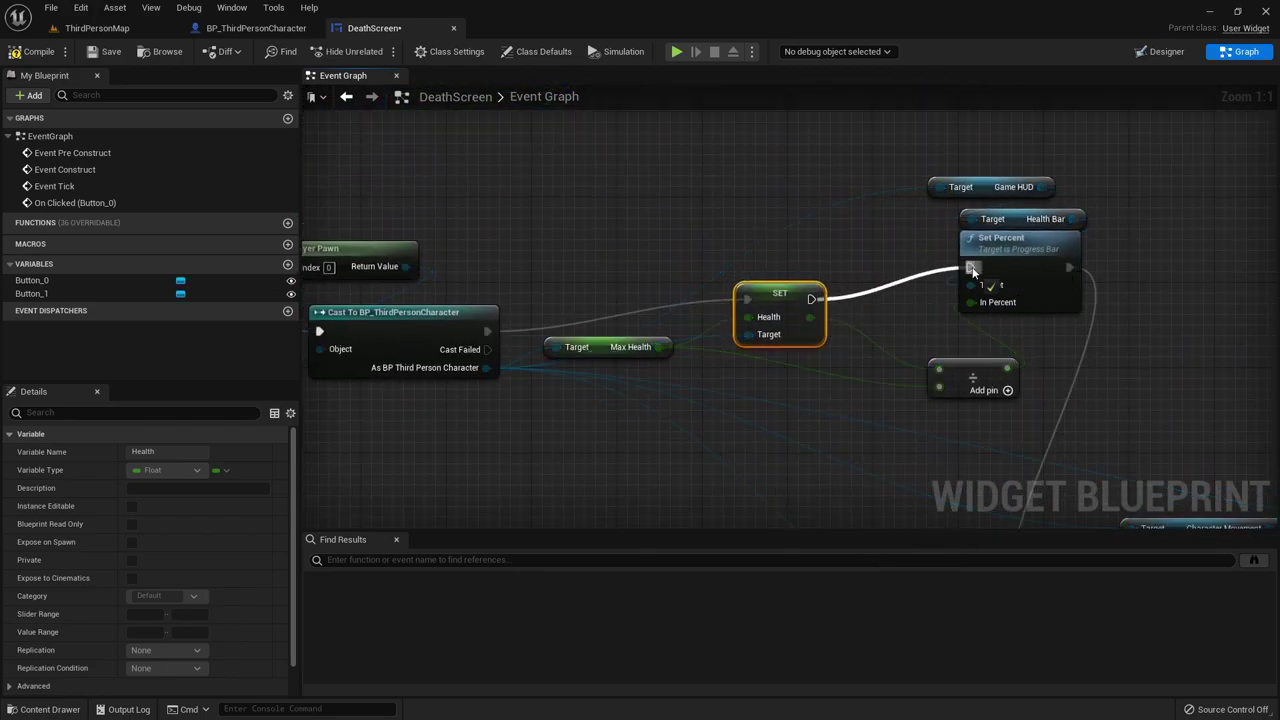
{"action": "left_click_drag", "start_coordinate": [812, 298], "coordinate": [970, 267]}
{"action": "mouse_move", "coordinate": [790, 393]}
{"action": "right_mouse_down"}
{"action": "mouse_move", "coordinate": [553, 389]}
{"action": "mouse_move", "coordinate": [566, 309]}
{"action": "right_mouse_up"}
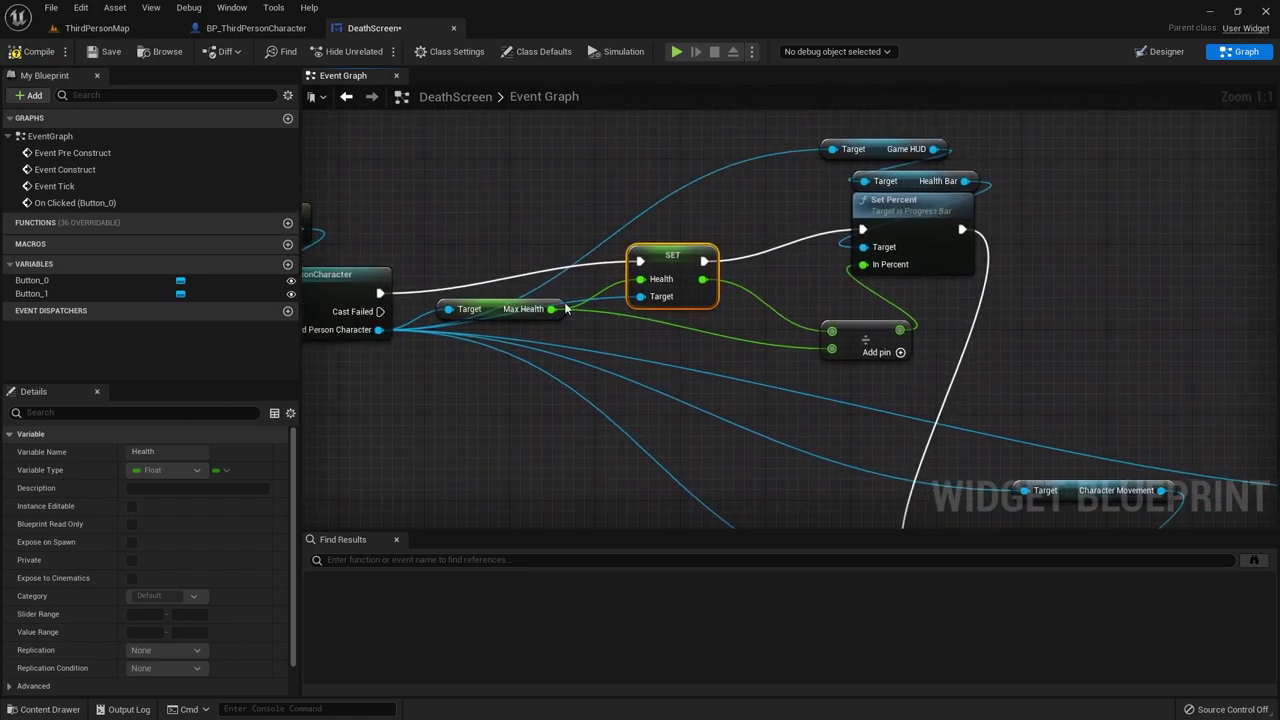
{"action": "left_click_drag", "start_coordinate": [974, 362], "coordinate": [974, 362]}
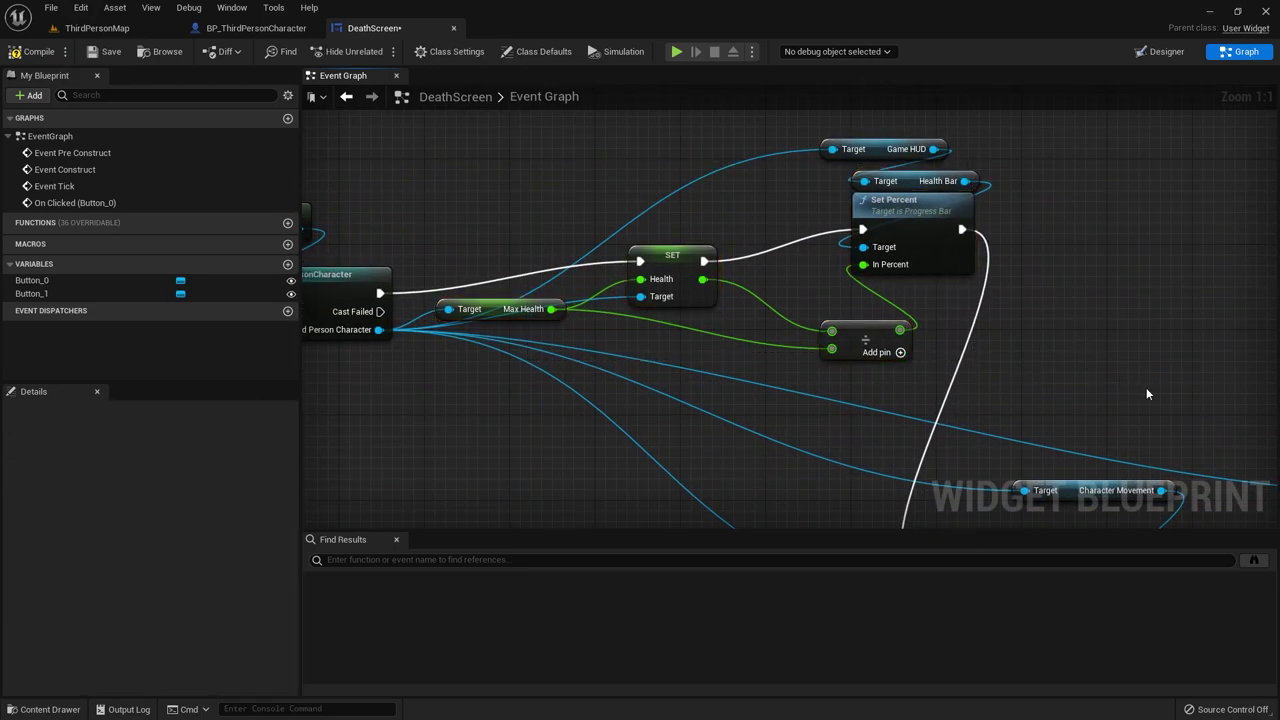
{"action": "right_click_drag", "start_coordinate": [1147, 393], "coordinate": [853, 134]}
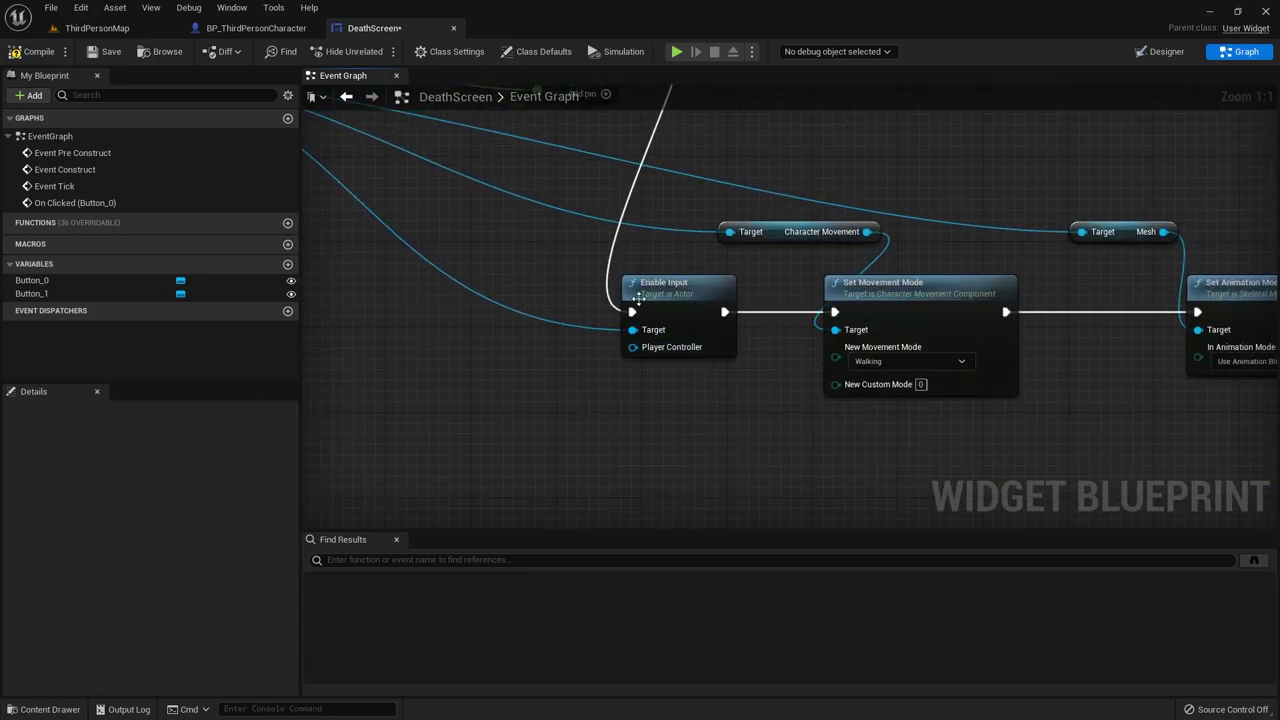
{"action": "right_click_drag", "start_coordinate": [1128, 300], "coordinate": [921, 347]}
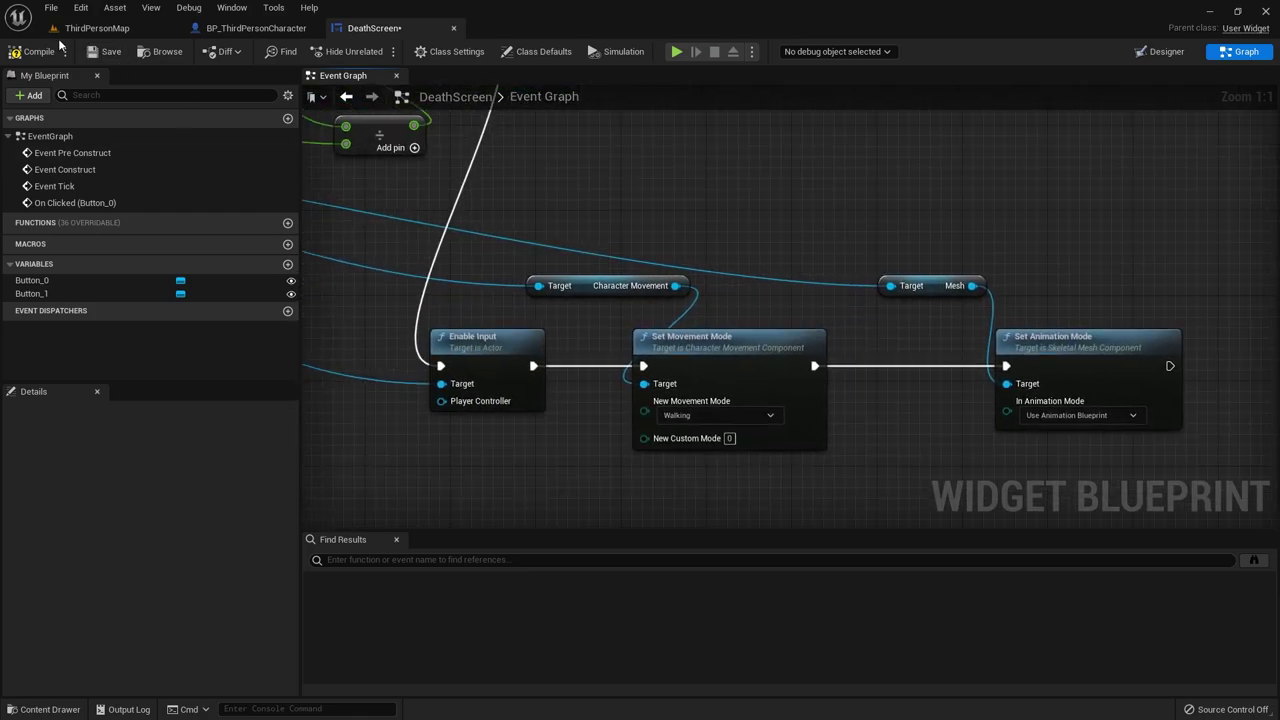
Step: Playtest dying and reviving with Keep Going, confirm the health bar refills, then reopen DeathScreen
{"action": "left_click", "coordinate": [96, 28]}
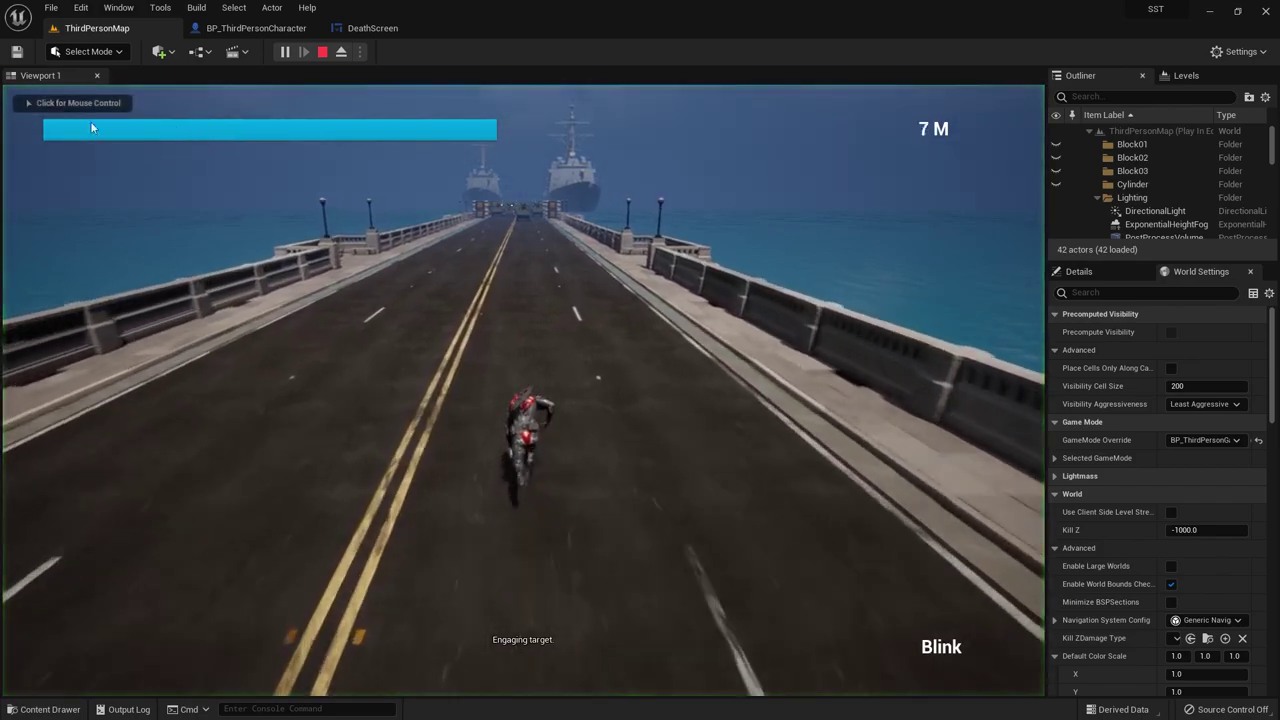
{"action": "key", "text": "e"}
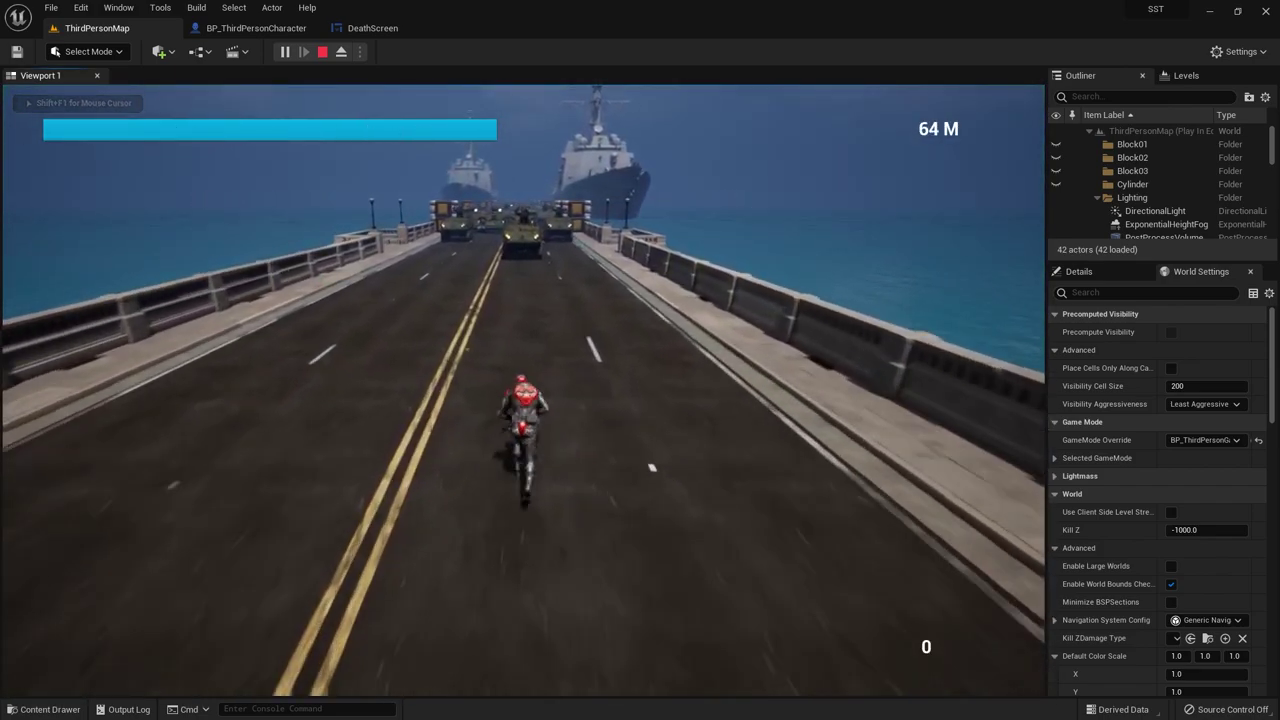
{"action": "key", "text": "e"}
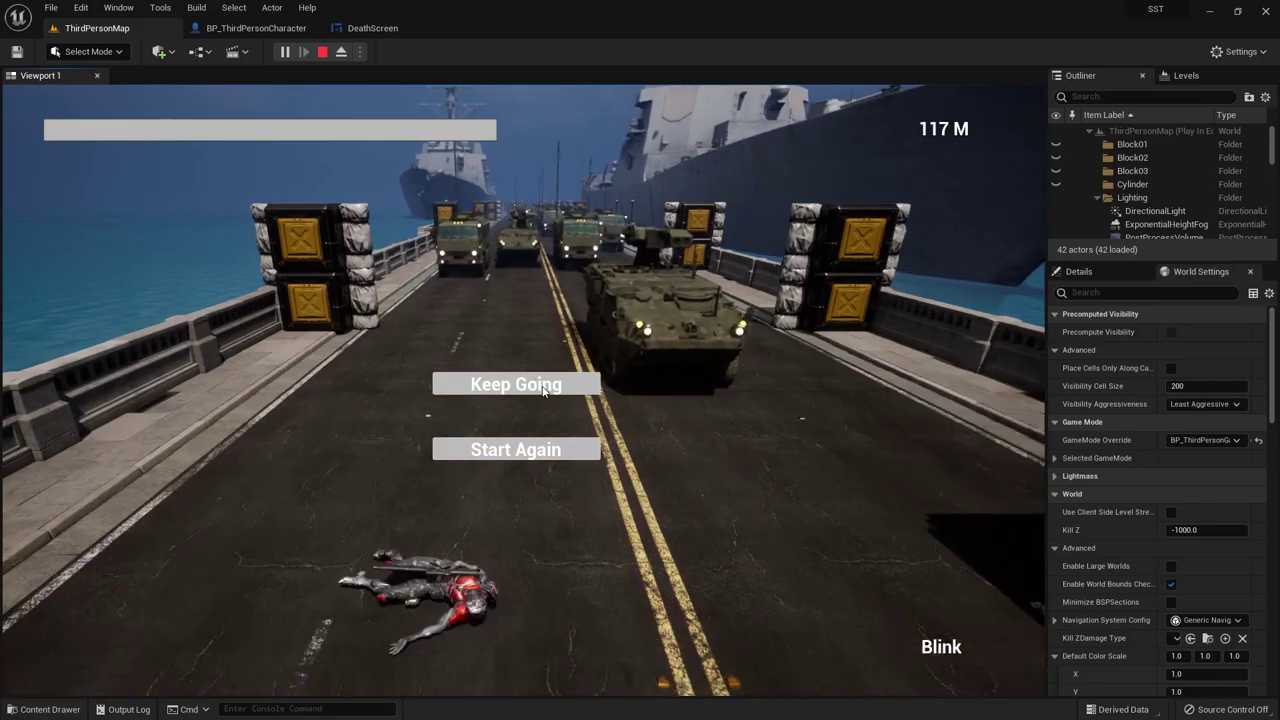
{"action": "left_click", "coordinate": [543, 386]}
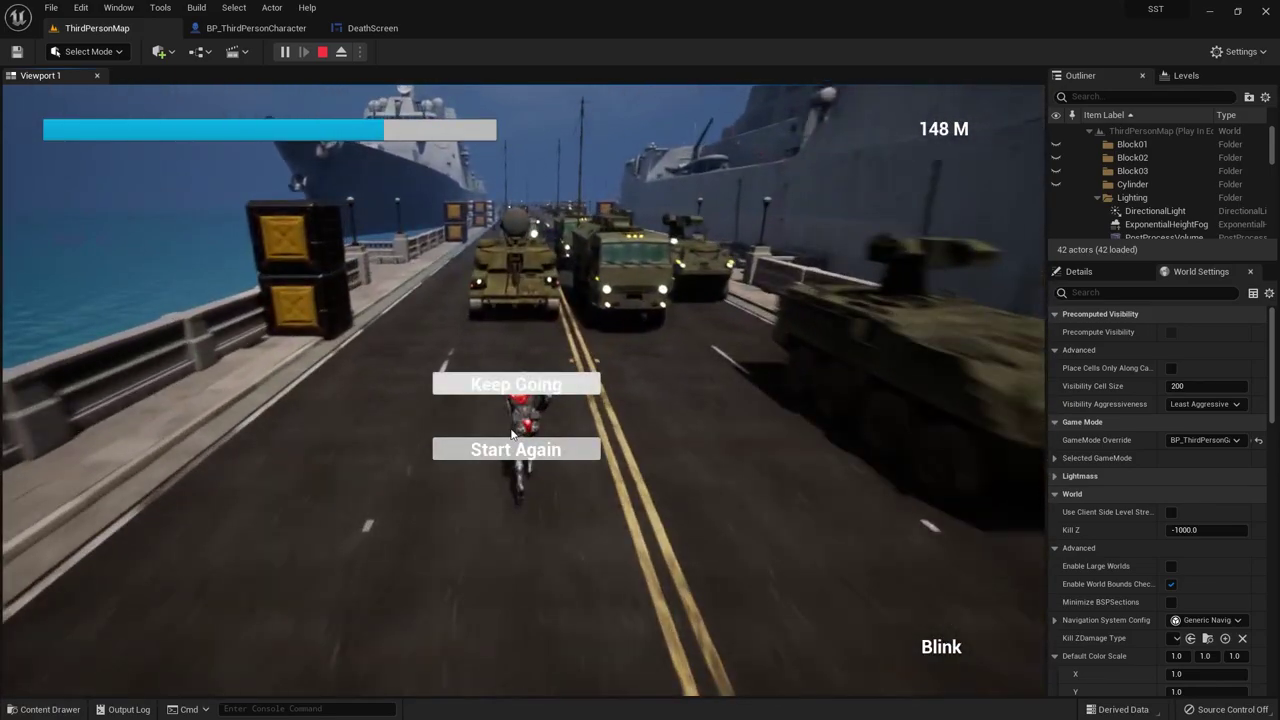
{"action": "key", "text": "Escape"}
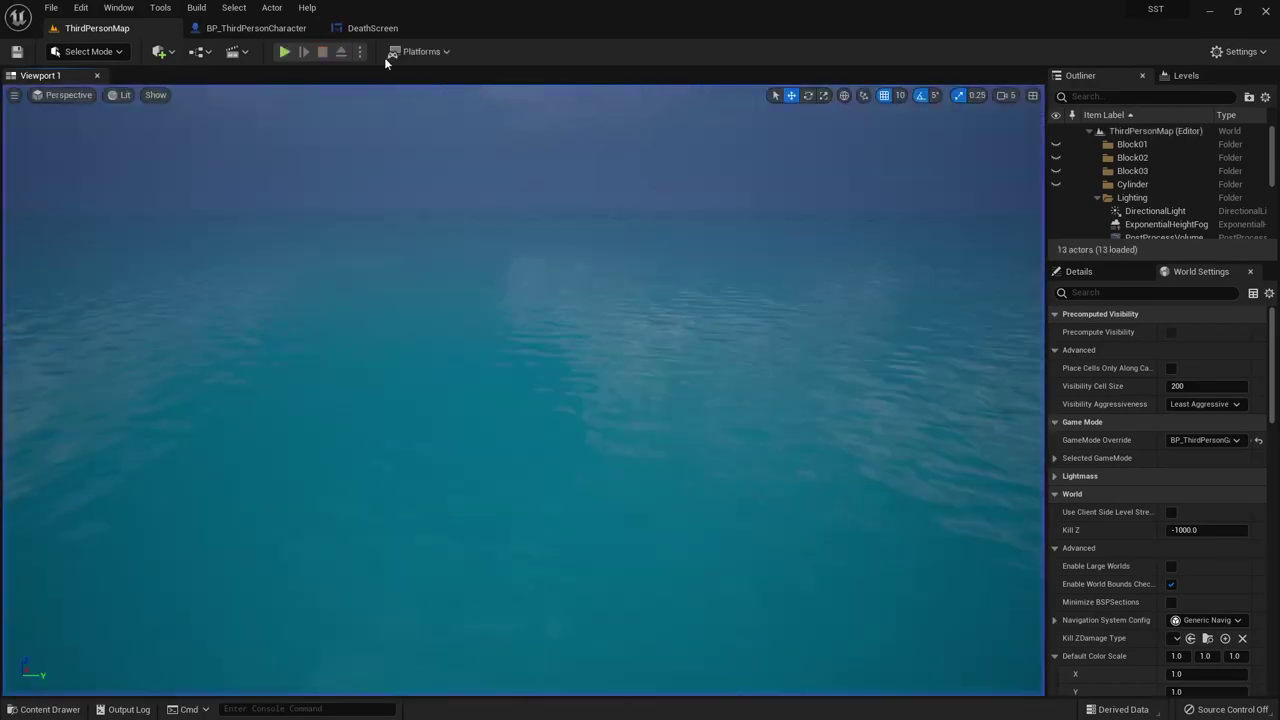
{"action": "left_click", "coordinate": [372, 28]}
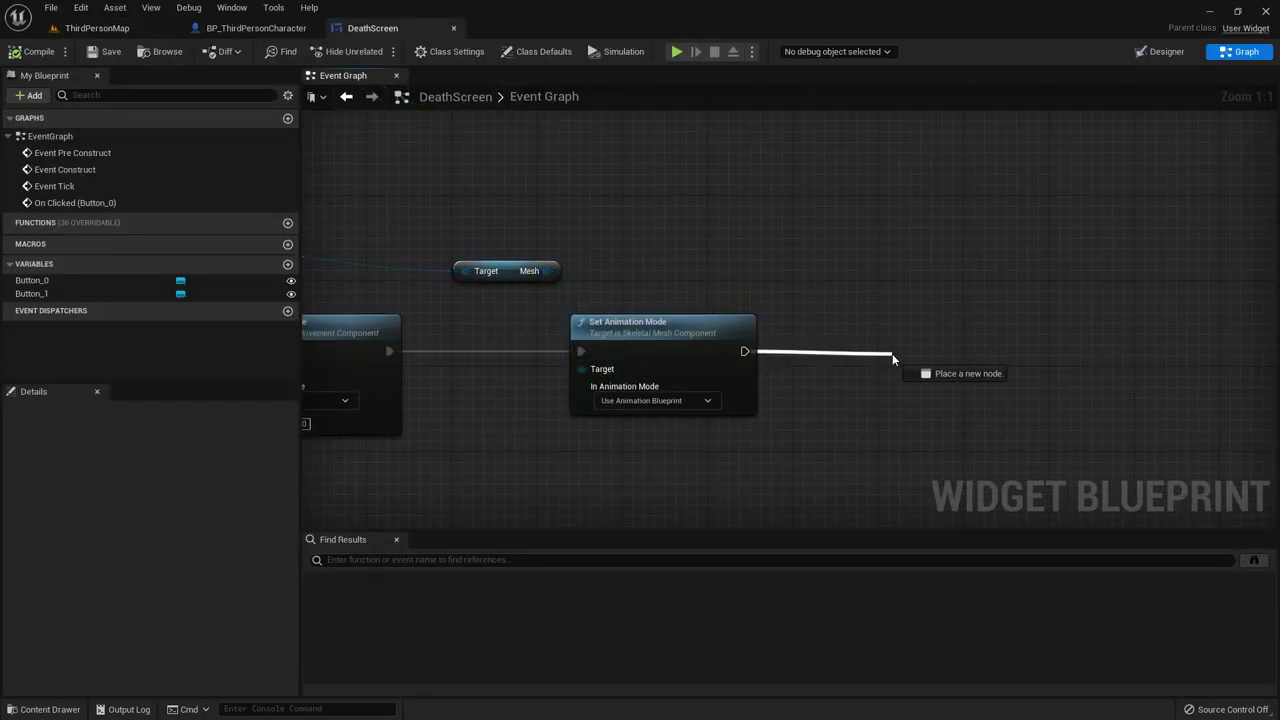
Step: Add Remove from Parent after Set Animation Mode to end the Keep Going chain
{"action": "left_click_drag", "start_coordinate": [893, 357], "coordinate": [893, 357]}
{"action": "type", "text": "remove"}
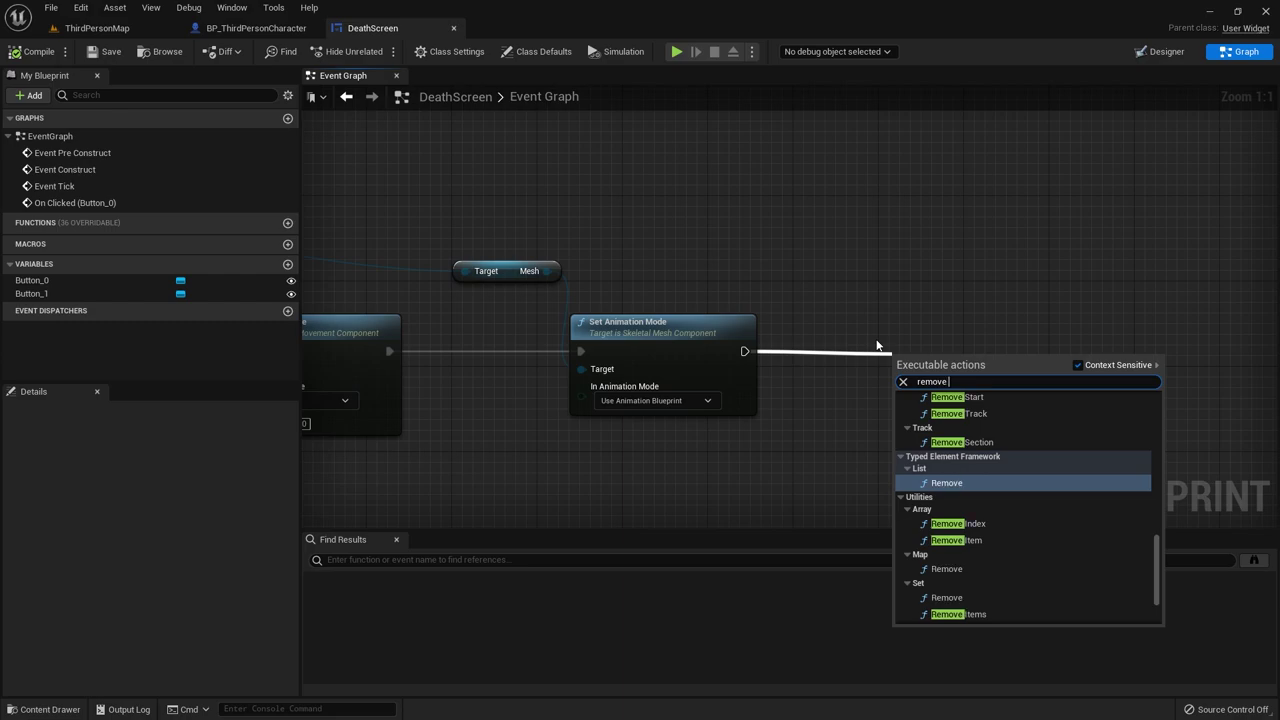
{"action": "scroll", "coordinate": [1073, 523], "scroll_direction": "down", "scroll_amount": 2}
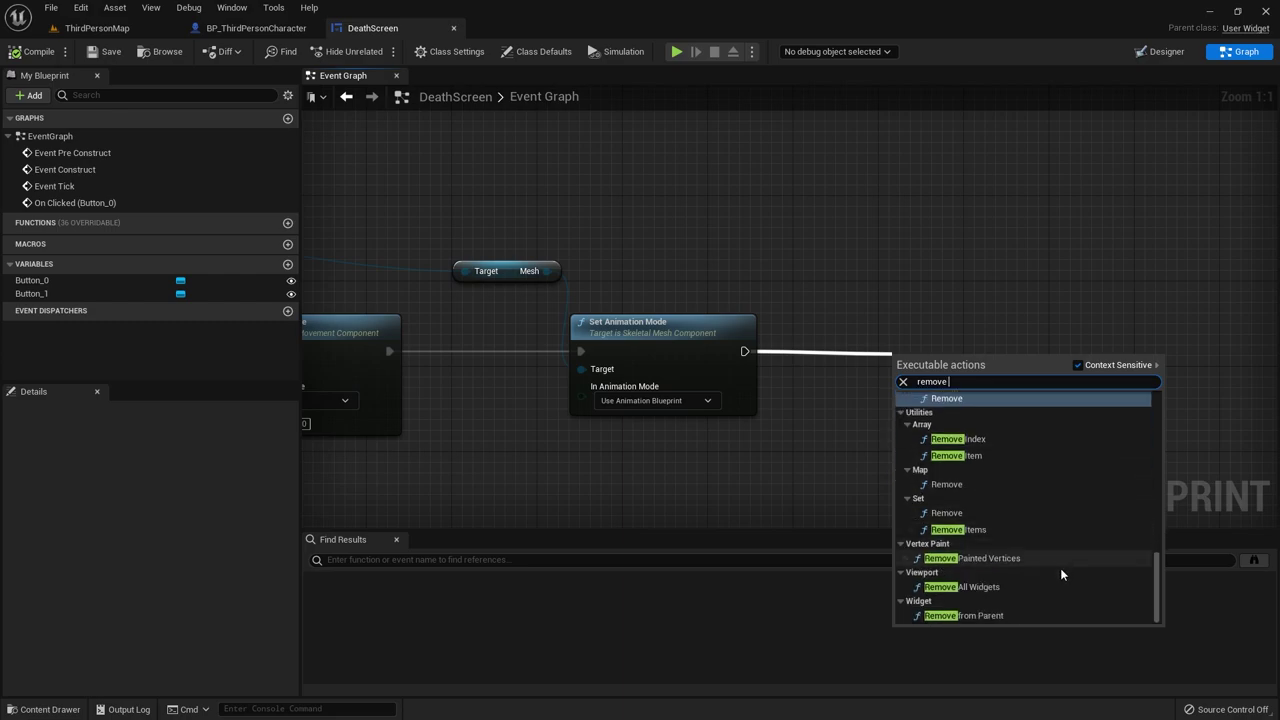
{"action": "left_click", "coordinate": [1010, 616]}
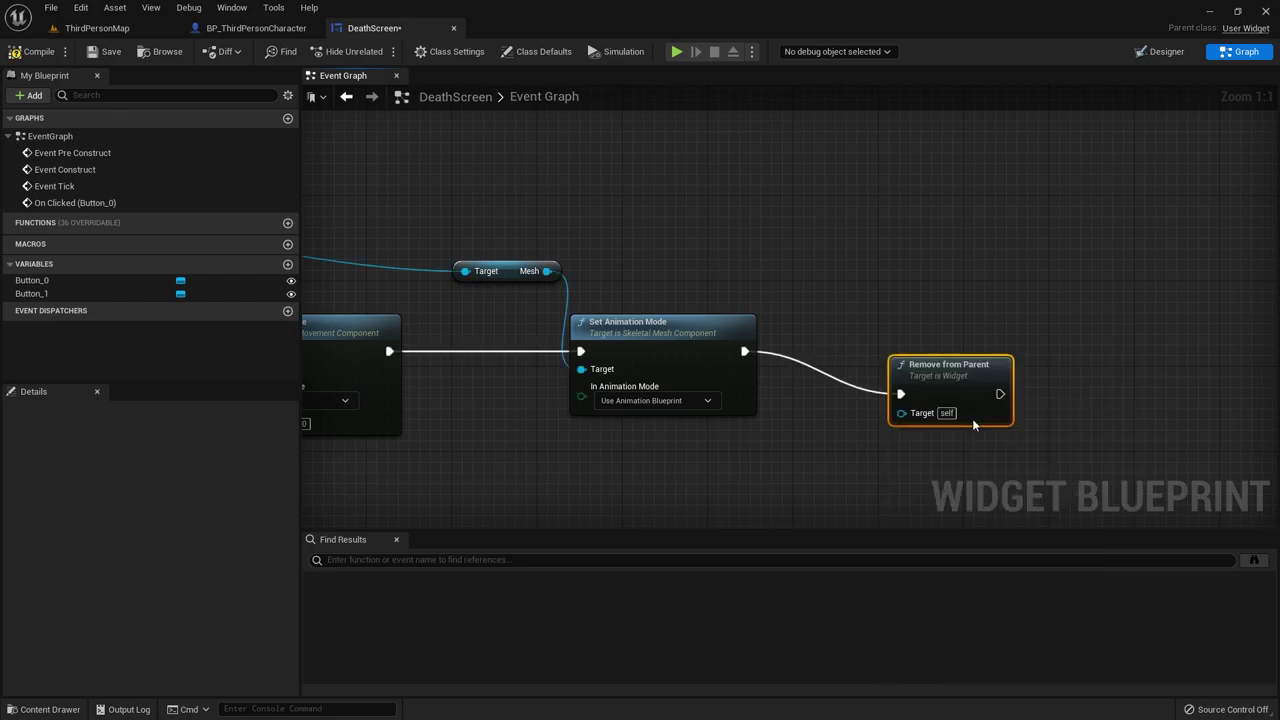
{"action": "right_click_drag", "start_coordinate": [822, 434], "coordinate": [922, 434]}
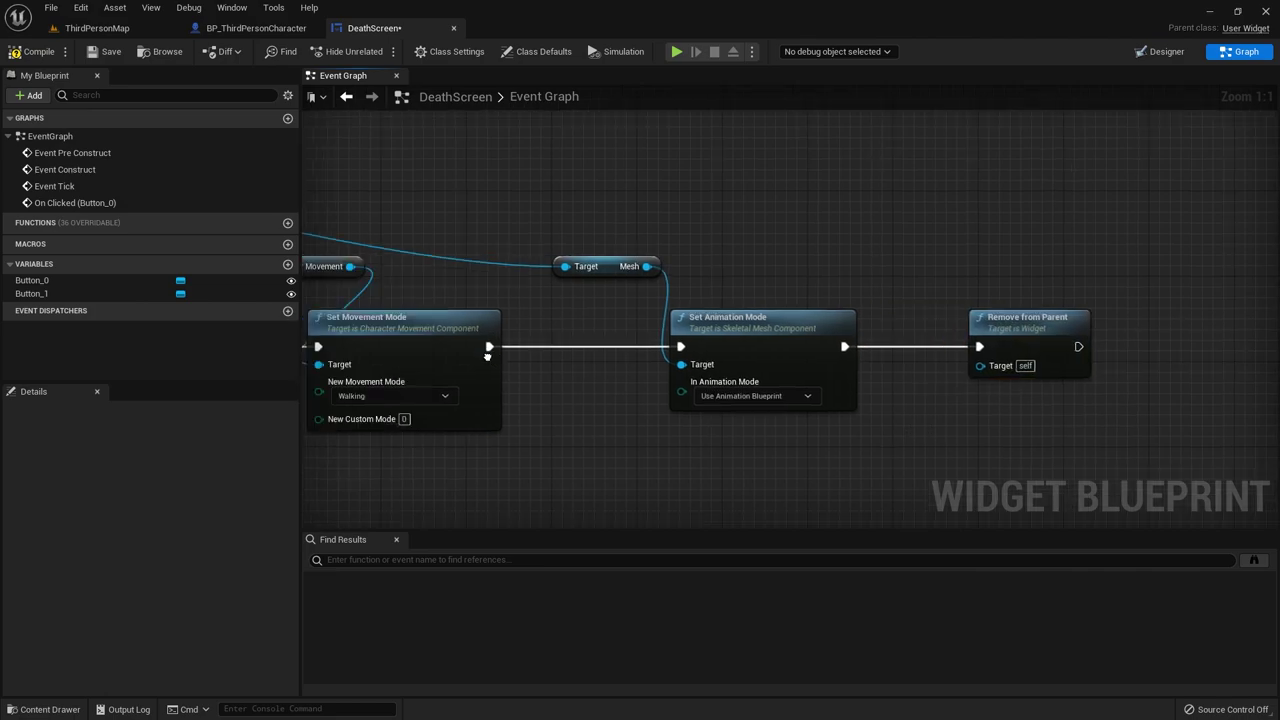
{"action": "scroll", "coordinate": [515, 414], "scroll_direction": "down", "scroll_amount": 1}
{"action": "scroll", "coordinate": [579, 383], "scroll_direction": "down", "scroll_amount": 3}
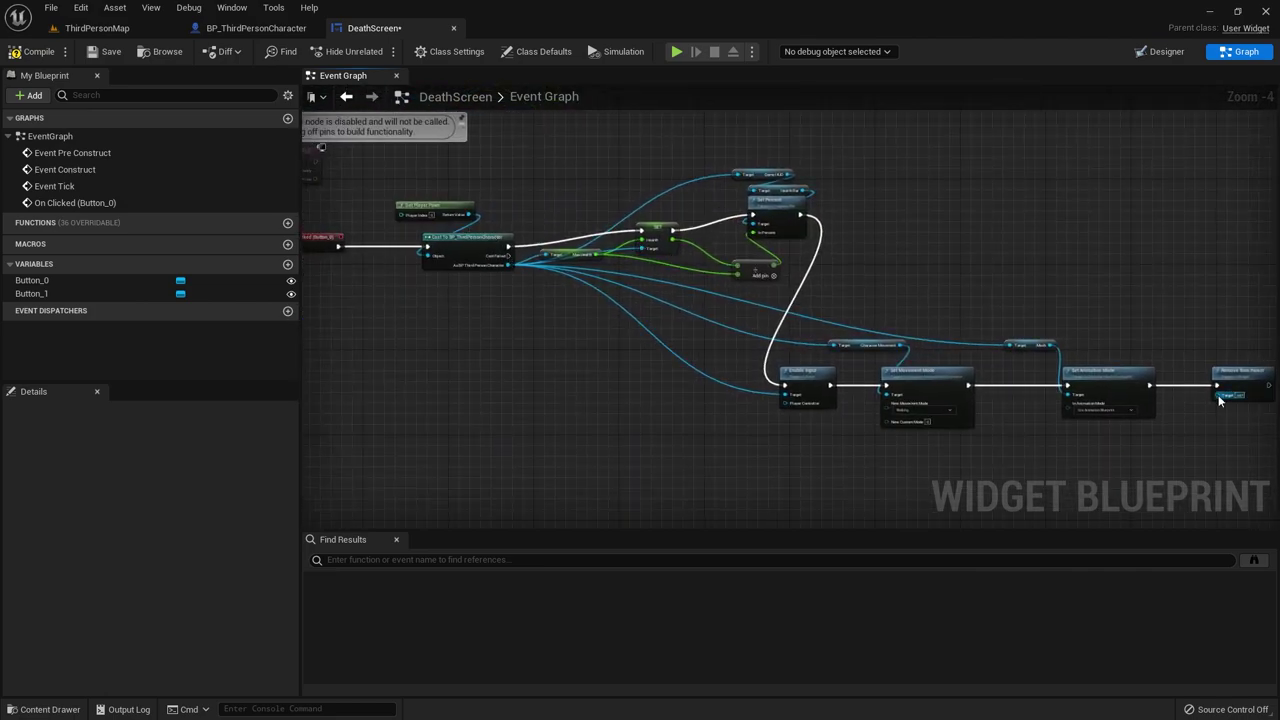
{"action": "scroll", "coordinate": [1219, 400], "scroll_direction": "up", "scroll_amount": 4}
Step: Compile and save DeathScreen, then return to the ThirdPersonMap level
{"action": "right_click_drag", "start_coordinate": [1219, 400], "coordinate": [741, 360]}
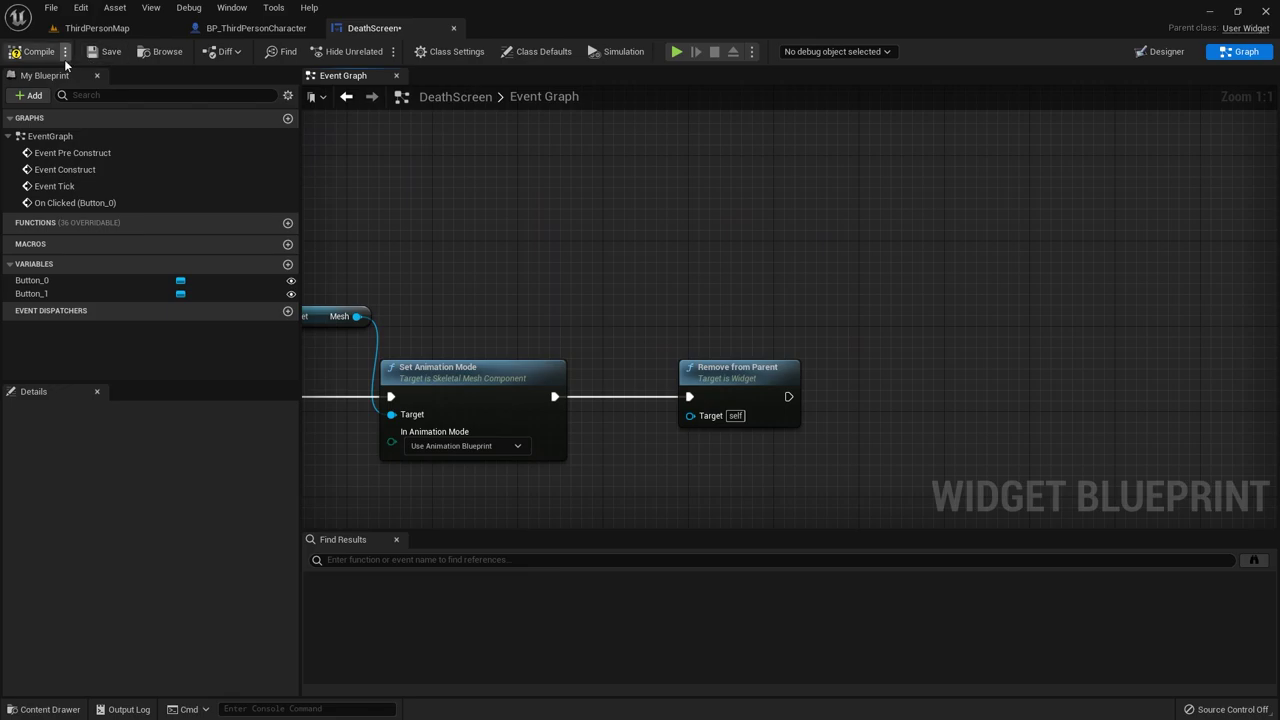
{"action": "left_click", "coordinate": [96, 51]}
{"action": "left_click", "coordinate": [91, 30]}
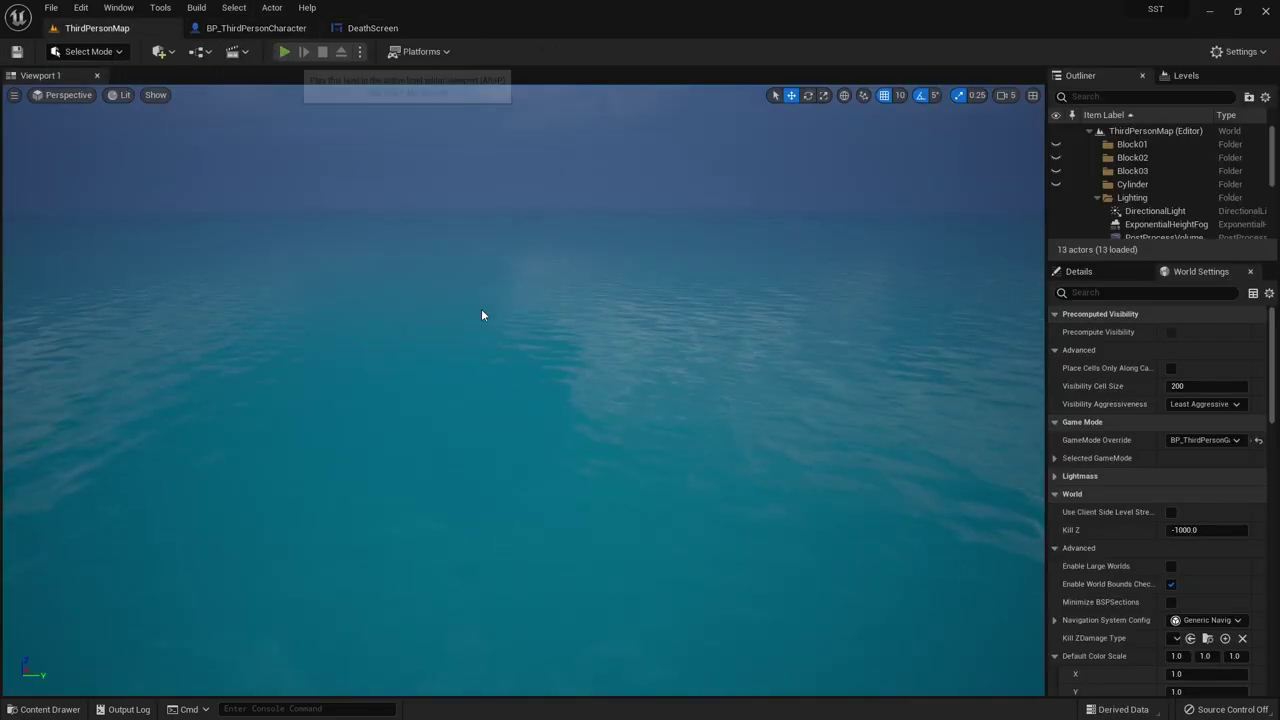
Step: Playtest, die twice and revive with Keep Going each time, running on to 270 M
{"action": "key", "text": "alt+p"}
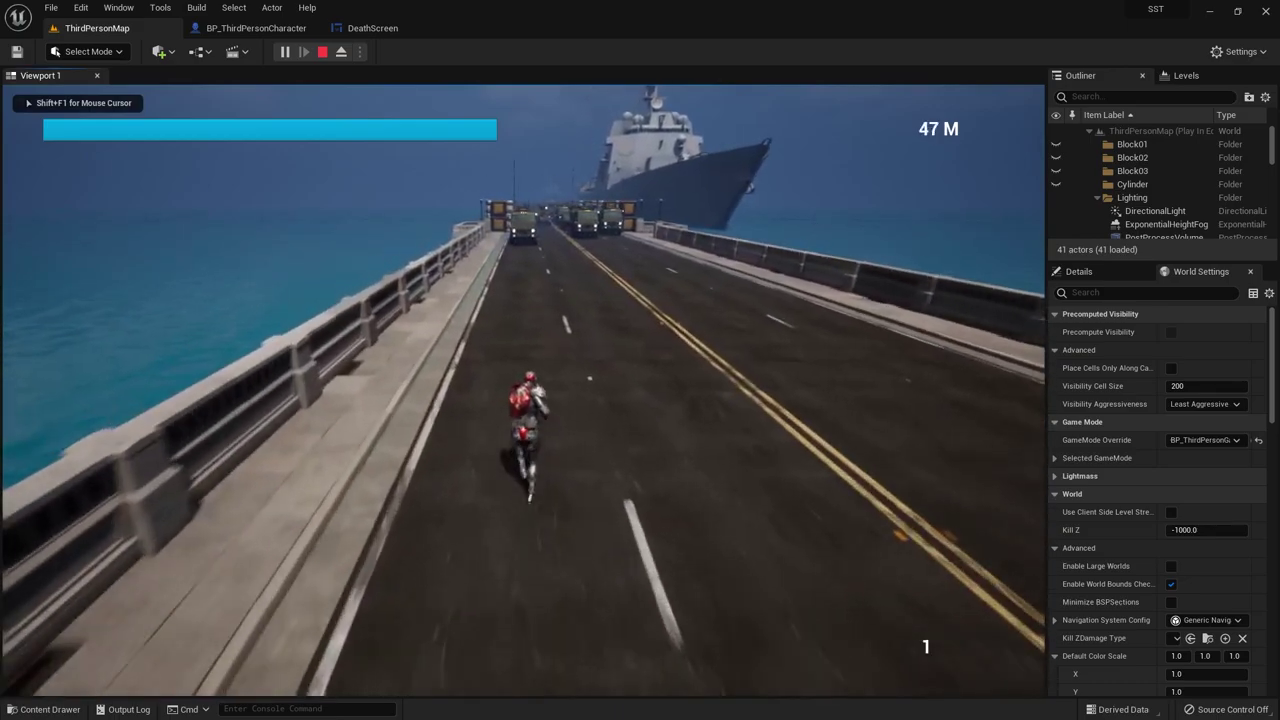
{"action": "key", "text": "e"}
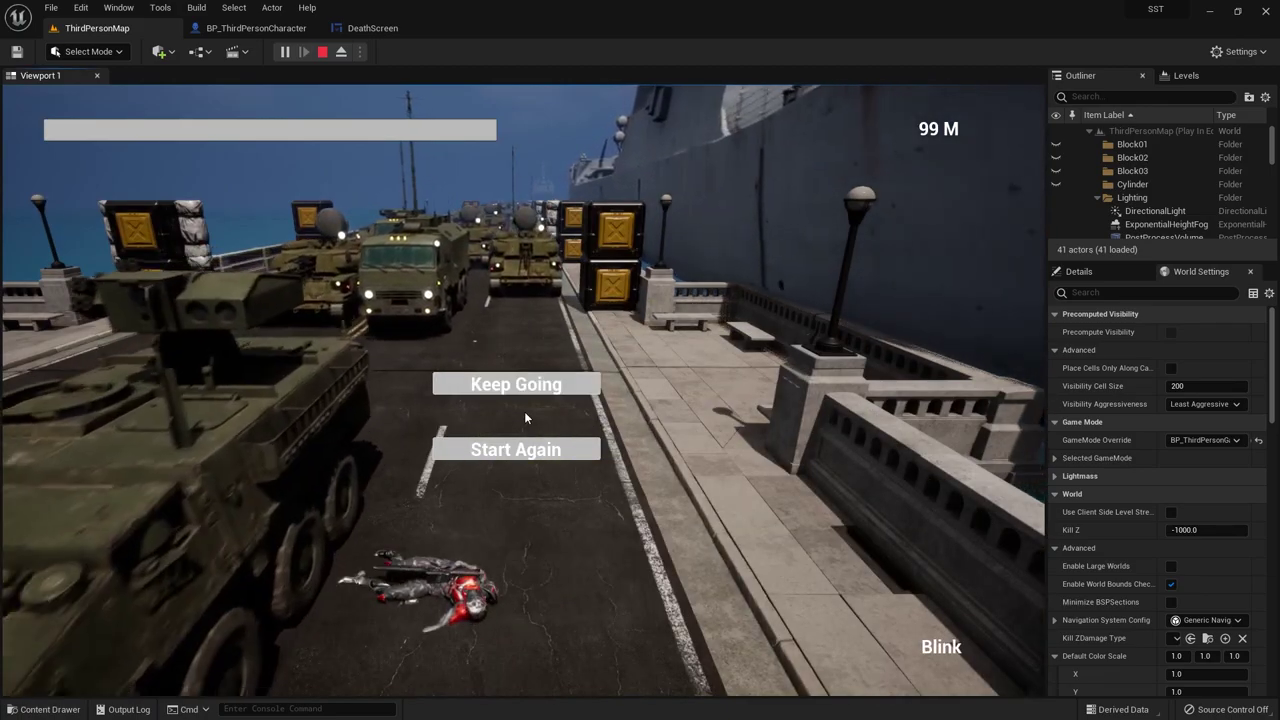
{"action": "left_click", "coordinate": [524, 390]}
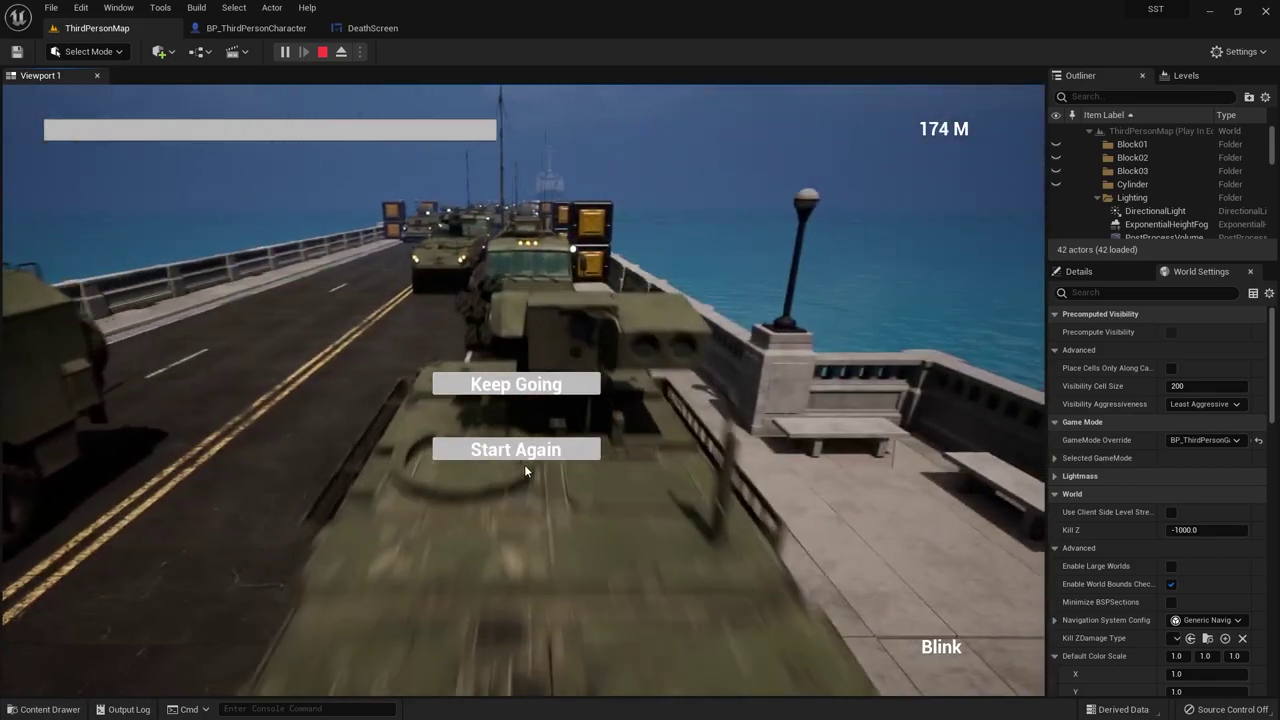
{"action": "left_click", "coordinate": [520, 382]}
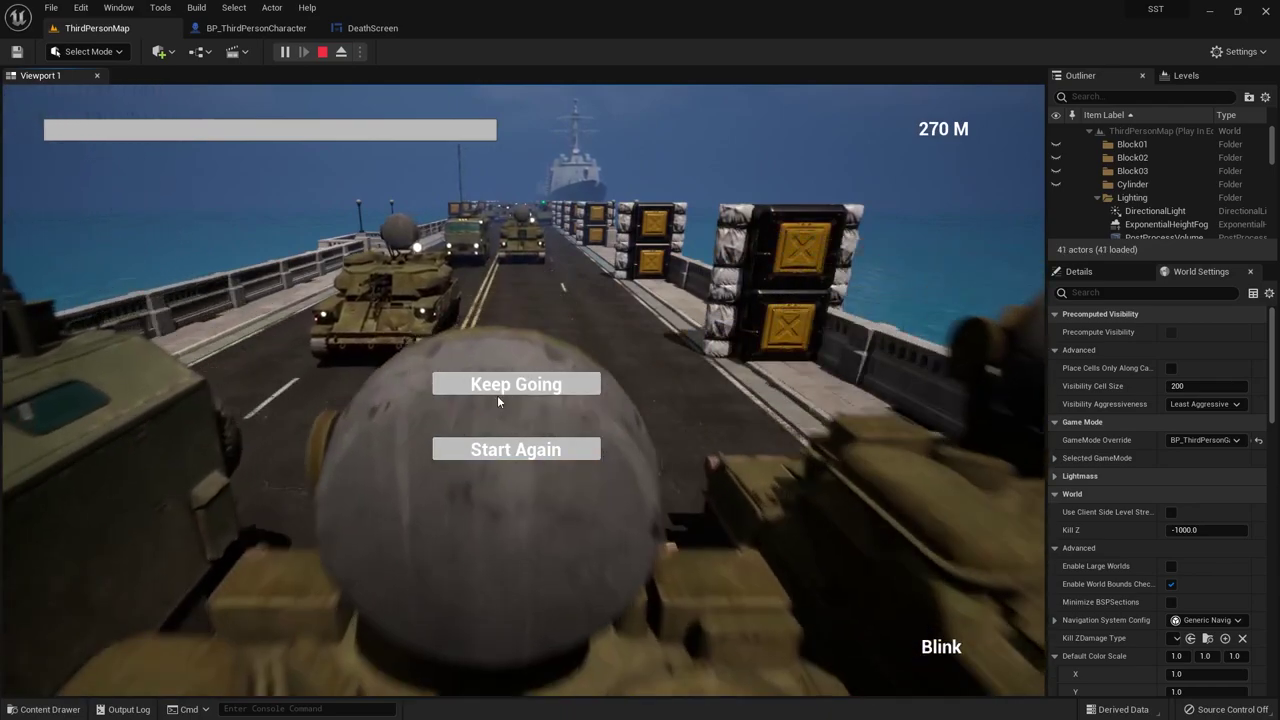
{"action": "key", "text": "Escape"}
Step: Return to the DeathScreen graph and zoom out over the Keep Going revive chain
{"action": "left_click", "coordinate": [245, 32]}
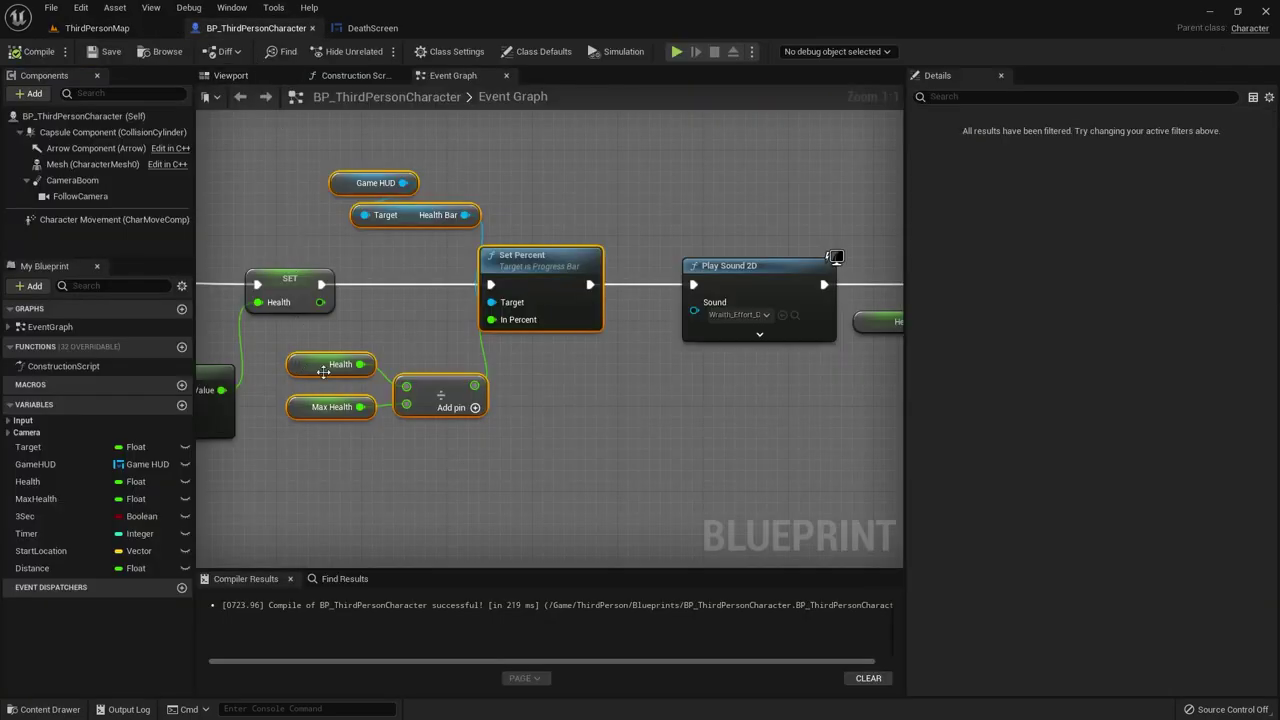
{"action": "left_click", "coordinate": [372, 28]}
{"action": "right_click_drag", "start_coordinate": [464, 394], "coordinate": [1232, 394]}
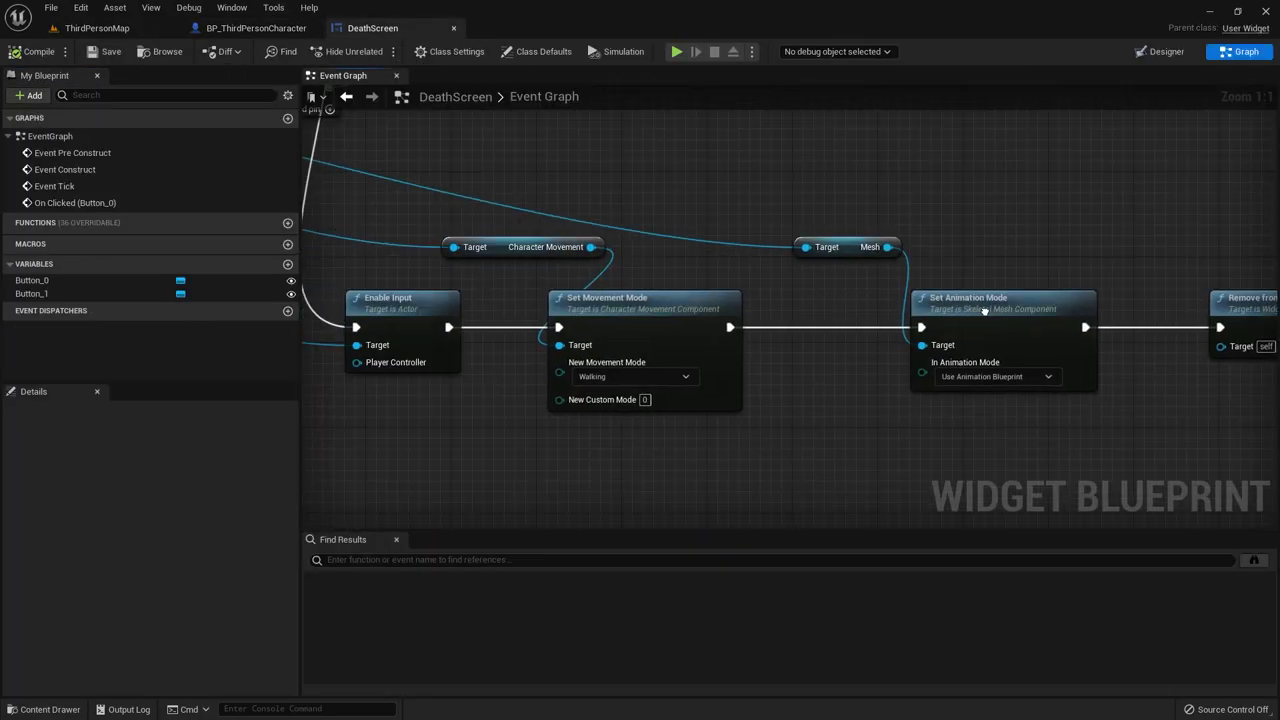
{"action": "right_click_drag", "start_coordinate": [734, 280], "coordinate": [423, 357]}
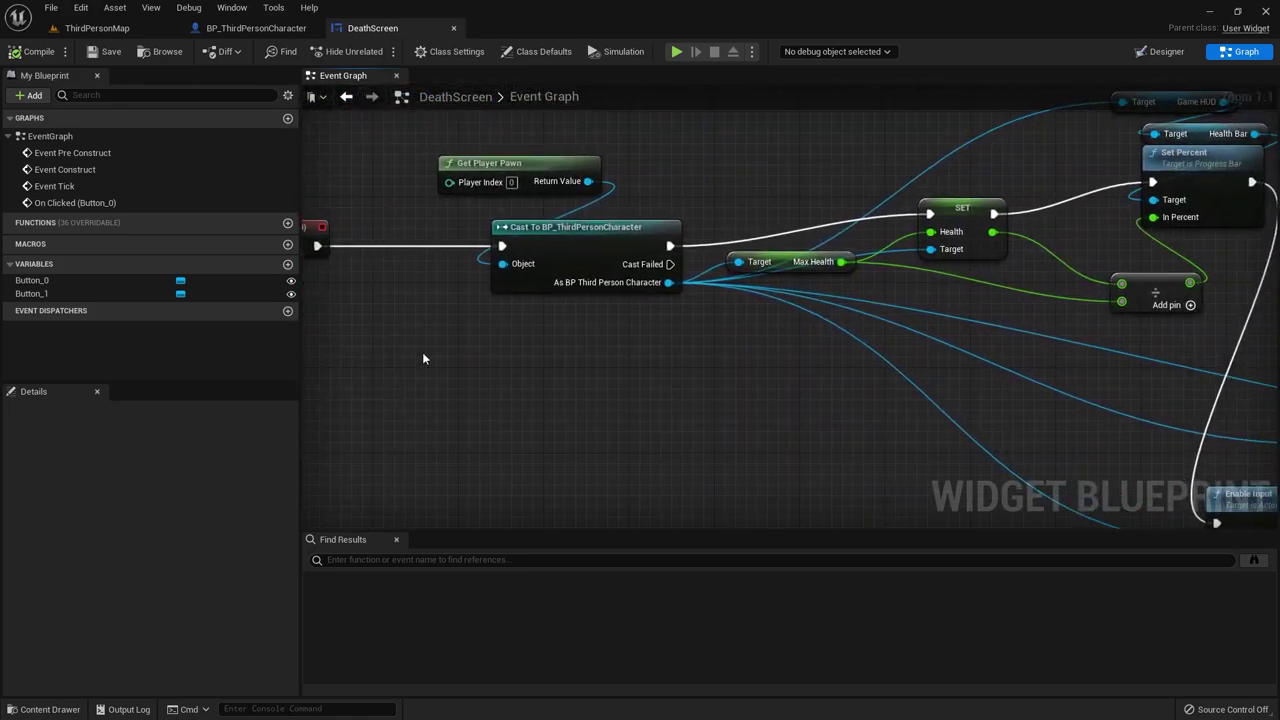
{"action": "scroll", "coordinate": [660, 403], "scroll_direction": "down", "scroll_amount": 2}
{"action": "scroll", "coordinate": [835, 349], "scroll_direction": "down", "scroll_amount": 2}
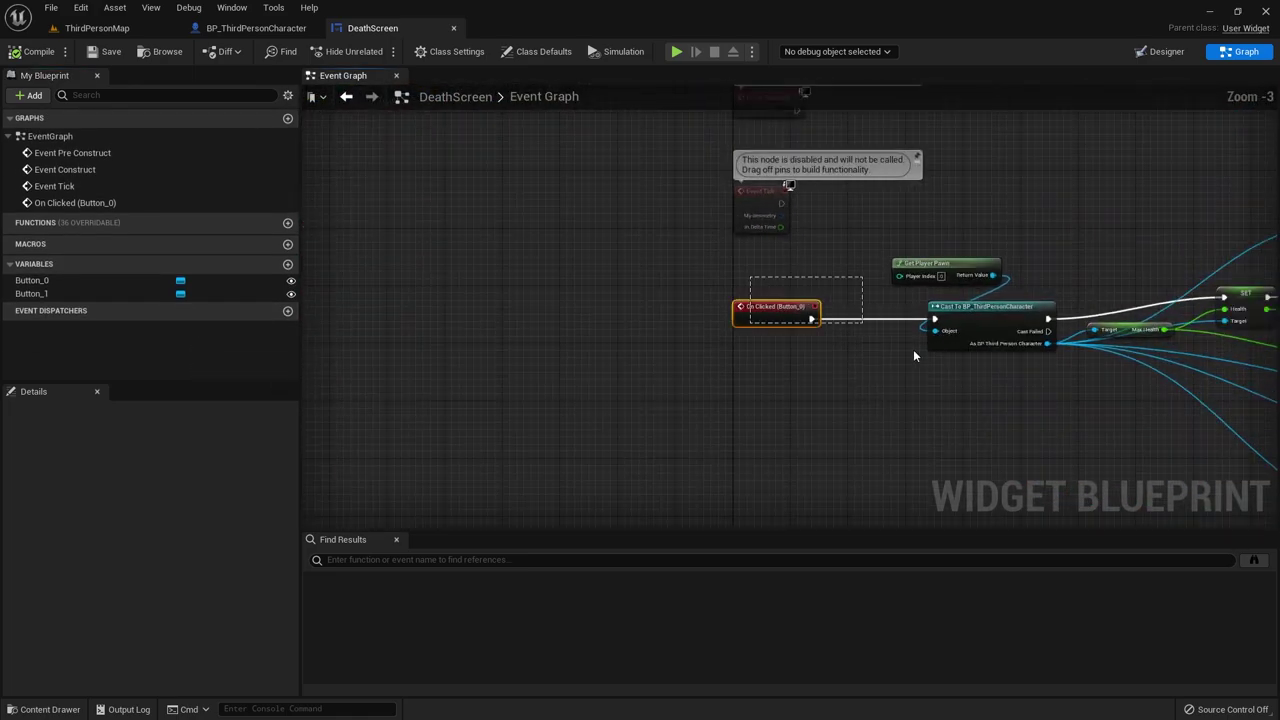
Step: Shift On Clicked, Get Player Pawn and Cast To BP_ThirdPersonCharacter further left and reframe them
{"action": "left_click_drag", "start_coordinate": [956, 332], "coordinate": [692, 252]}
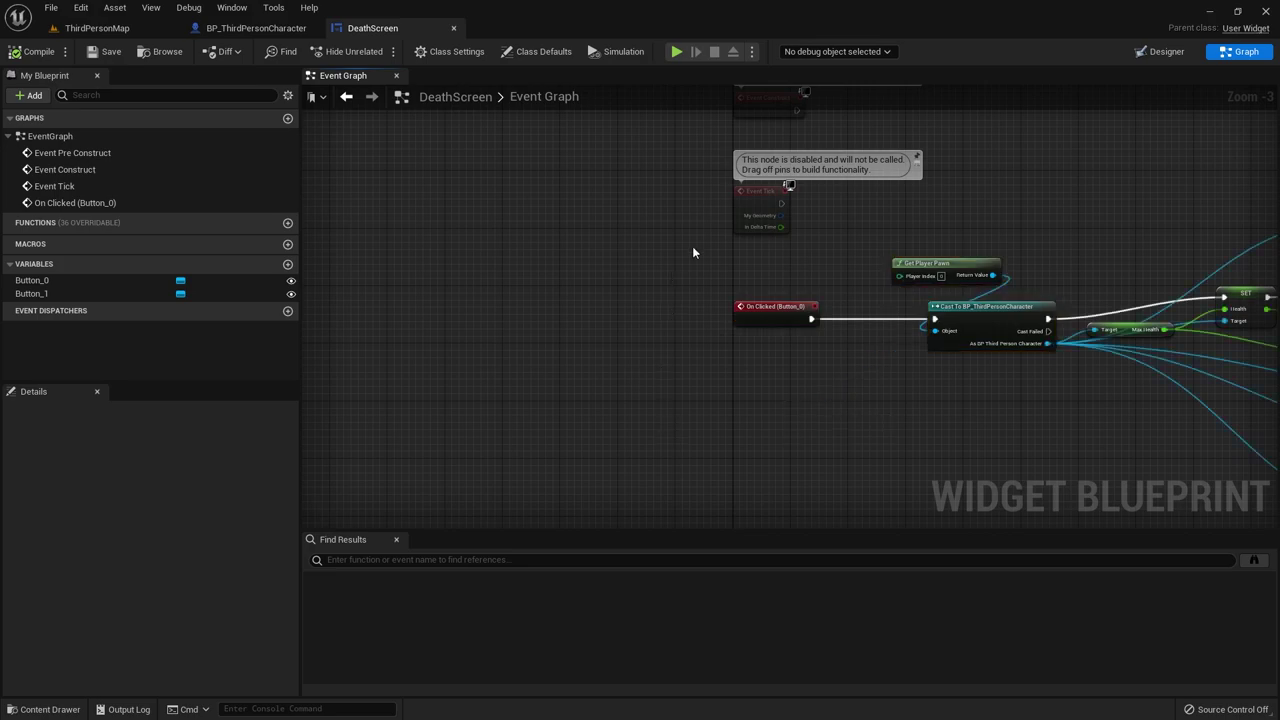
{"action": "left_click_drag", "start_coordinate": [977, 373], "coordinate": [977, 373]}
{"action": "left_click_drag", "start_coordinate": [799, 320], "coordinate": [376, 320]}
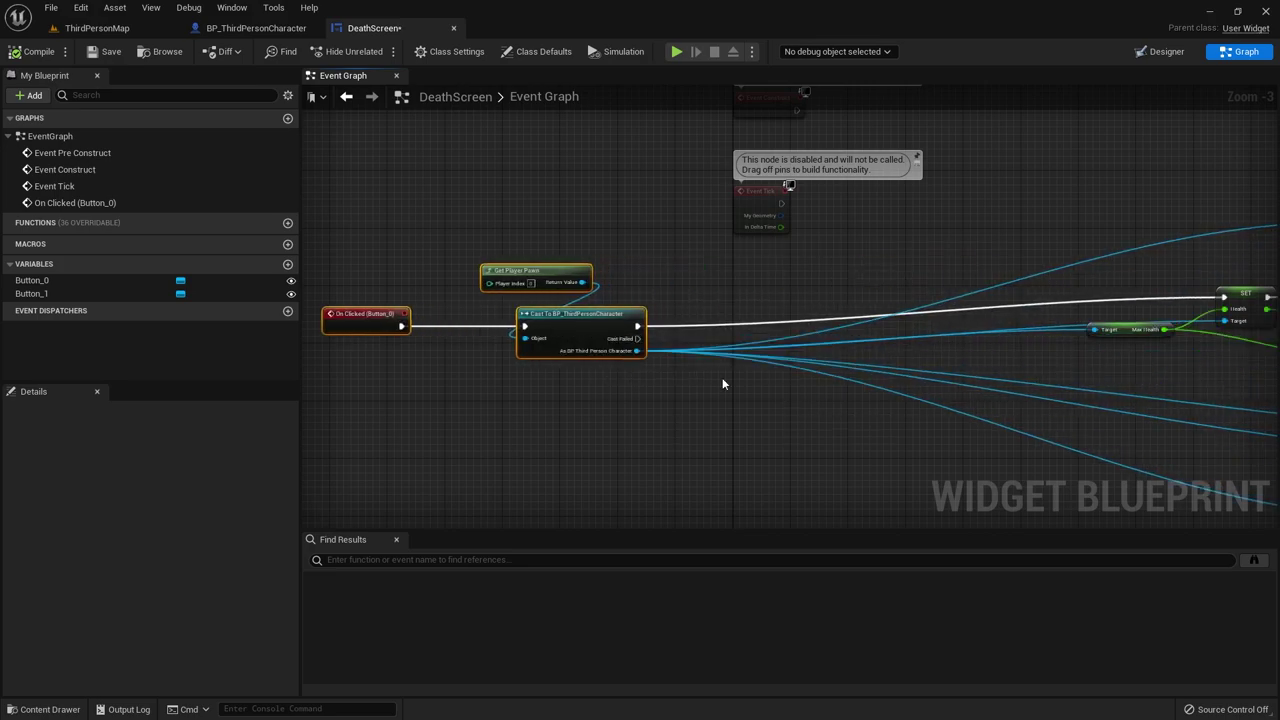
{"action": "right_click_drag", "start_coordinate": [954, 437], "coordinate": [857, 423]}
{"action": "scroll", "coordinate": [614, 434], "scroll_direction": "up", "scroll_amount": 3}
{"action": "right_click_drag", "start_coordinate": [614, 434], "coordinate": [749, 409]}
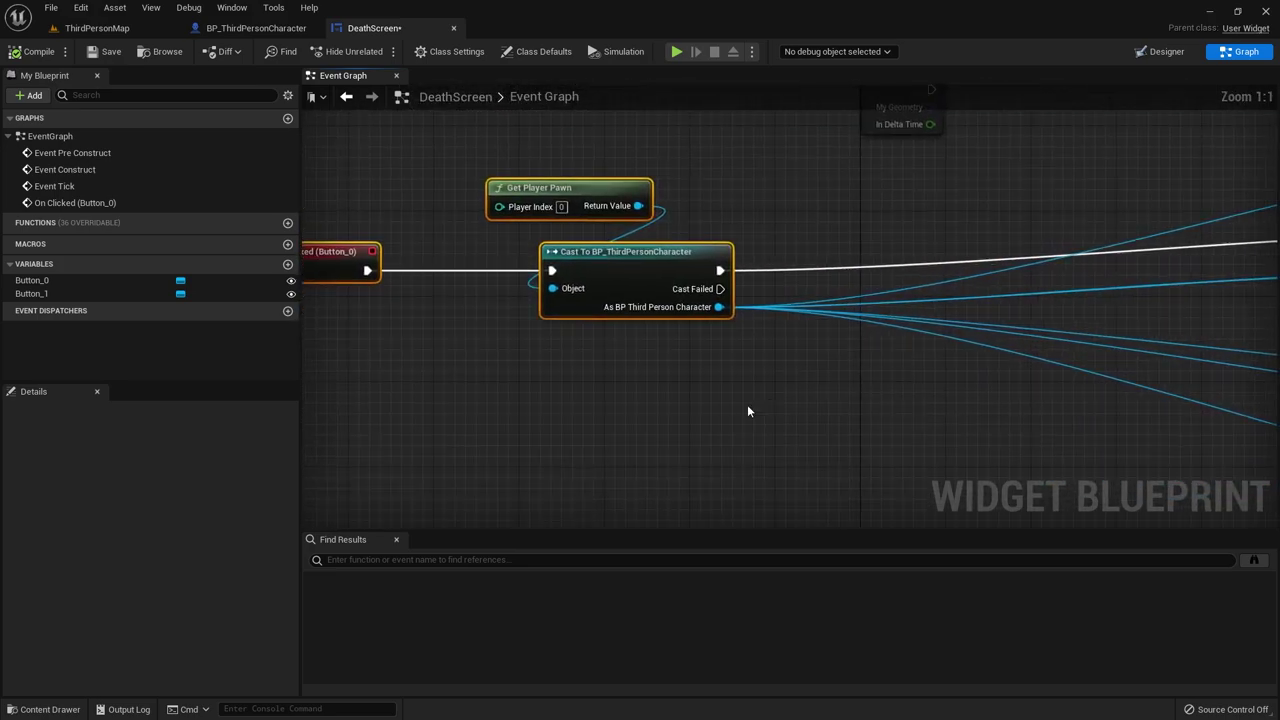
{"action": "right_click_drag", "start_coordinate": [504, 357], "coordinate": [604, 352]}
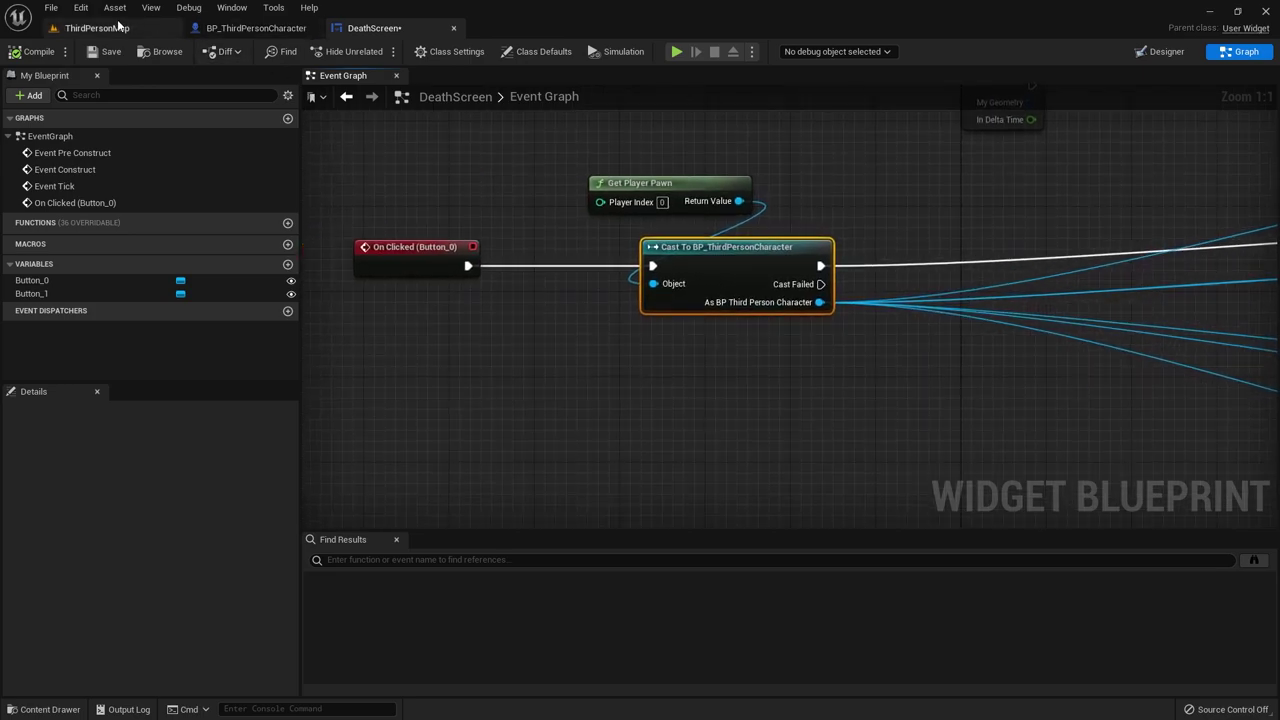
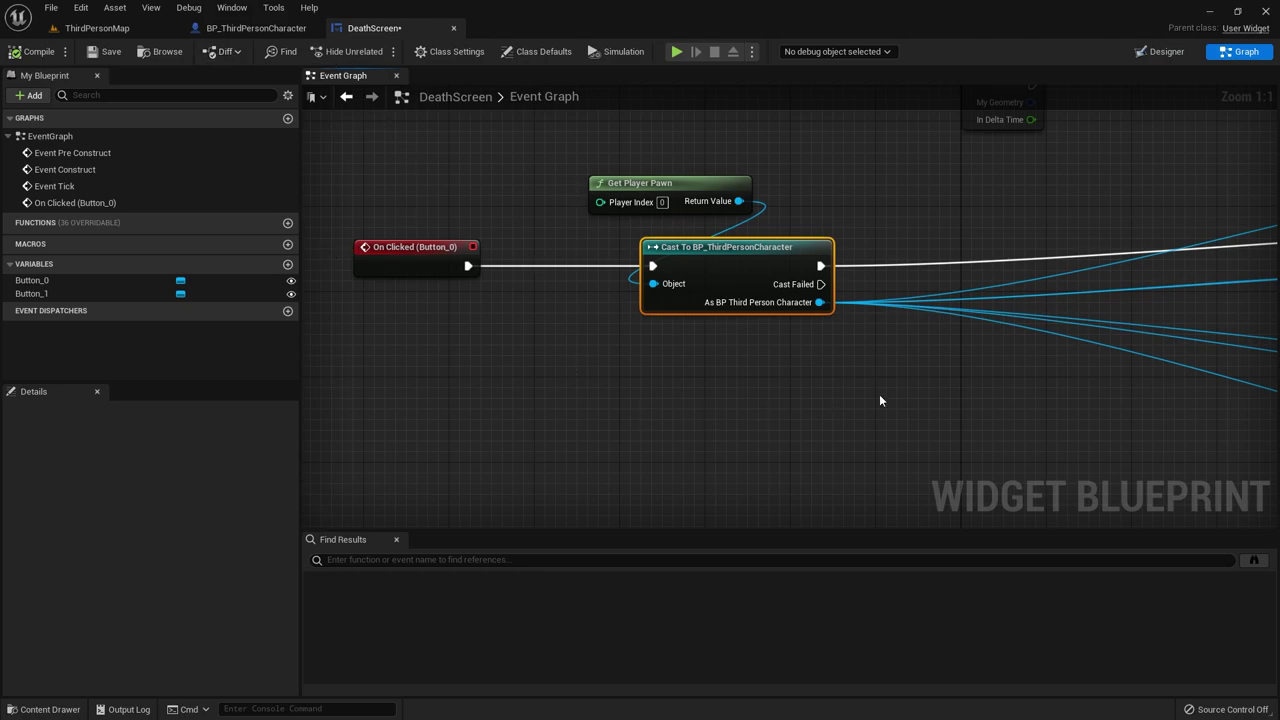
Step: Review the DeathScreen On Clicked chain and the character blueprint's event graph, centring on the cast node
{"action": "right_click_drag", "start_coordinate": [879, 400], "coordinate": [671, 283]}
{"action": "scroll", "coordinate": [931, 334], "scroll_direction": "down", "scroll_amount": 3}
{"action": "right_click_drag", "start_coordinate": [931, 334], "coordinate": [764, 380]}
{"action": "scroll", "coordinate": [792, 345], "scroll_direction": "up", "scroll_amount": 2}
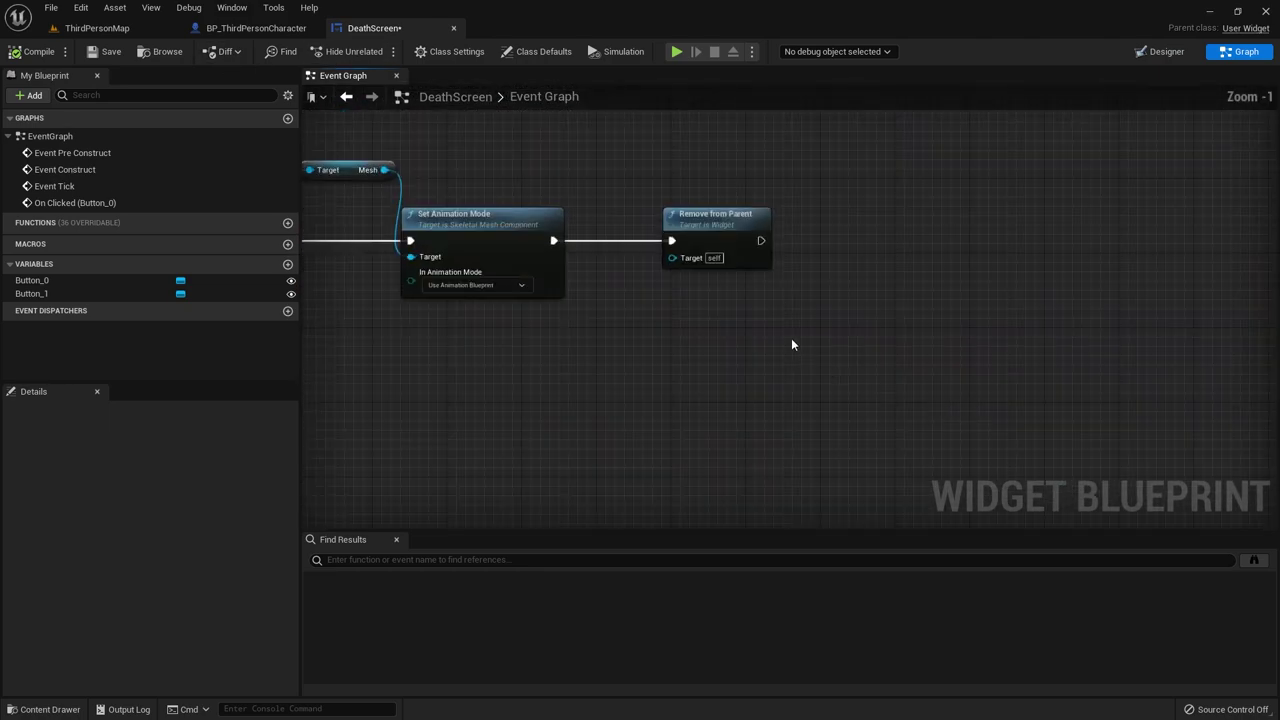
{"action": "right_click_drag", "start_coordinate": [637, 256], "coordinate": [1130, 270]}
{"action": "scroll", "coordinate": [381, 372], "scroll_direction": "down", "scroll_amount": 2}
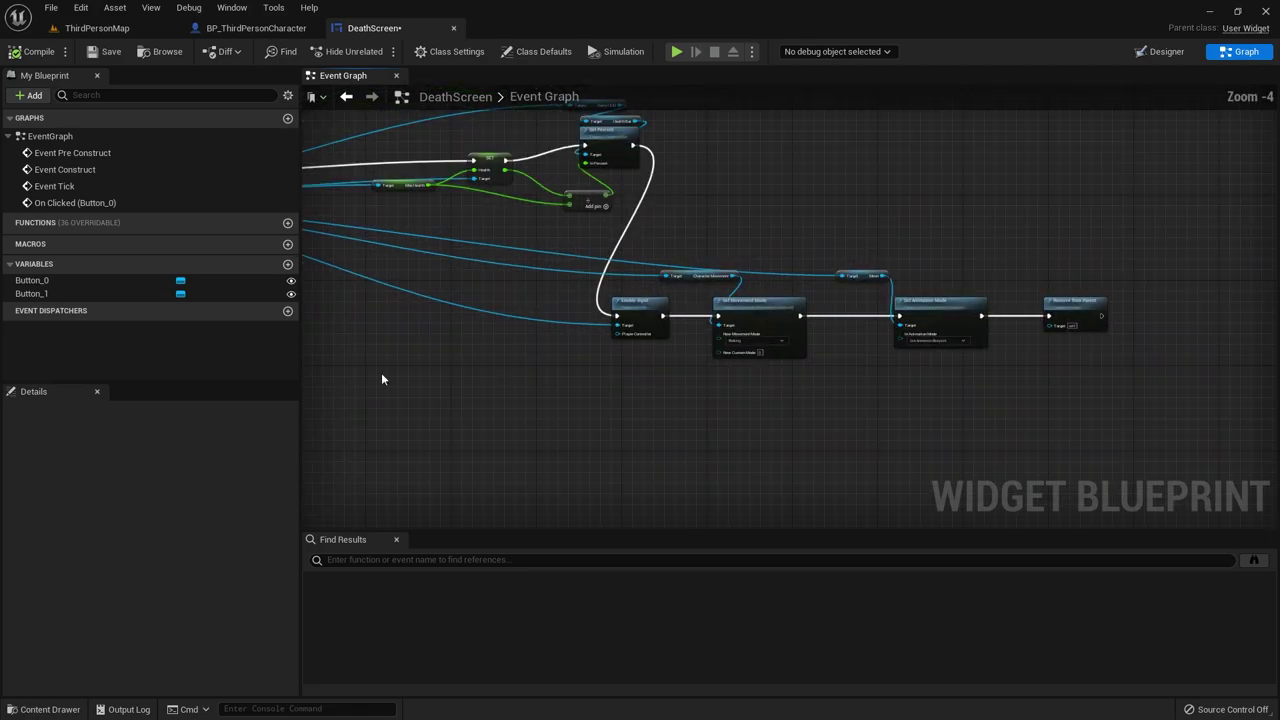
{"action": "scroll", "coordinate": [392, 335], "scroll_direction": "down", "scroll_amount": 1}
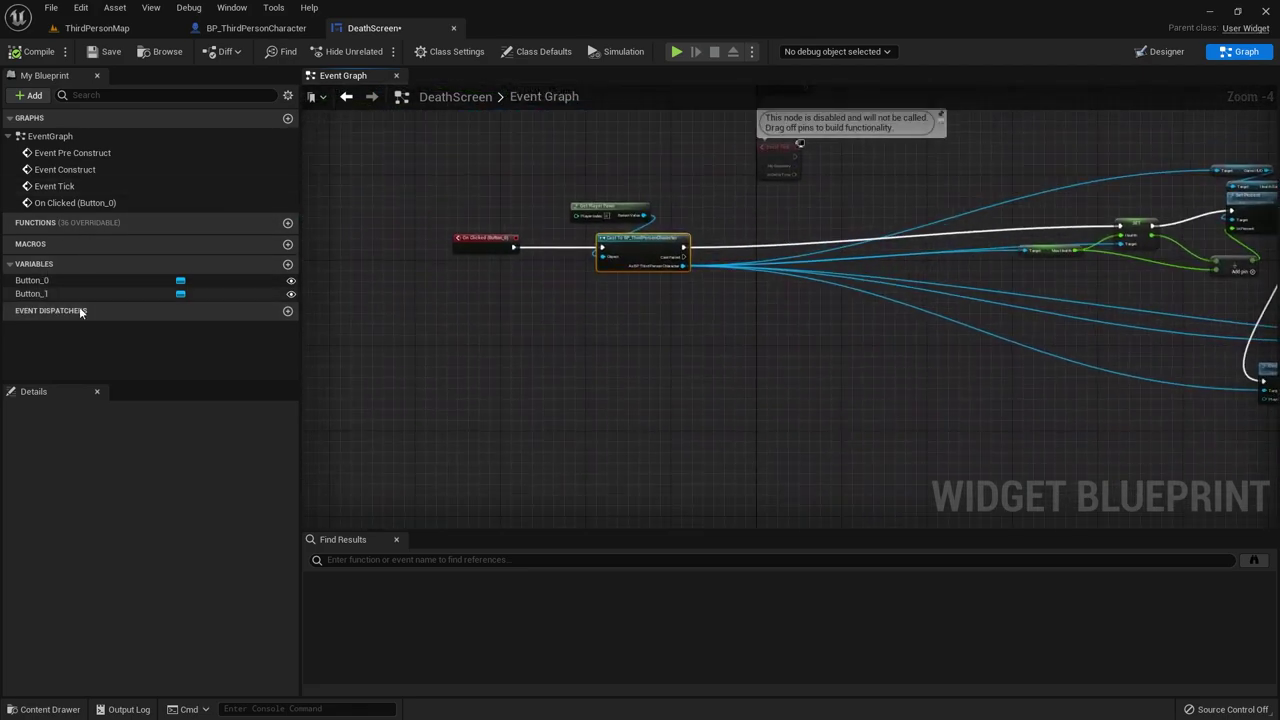
{"action": "left_click", "coordinate": [75, 30]}
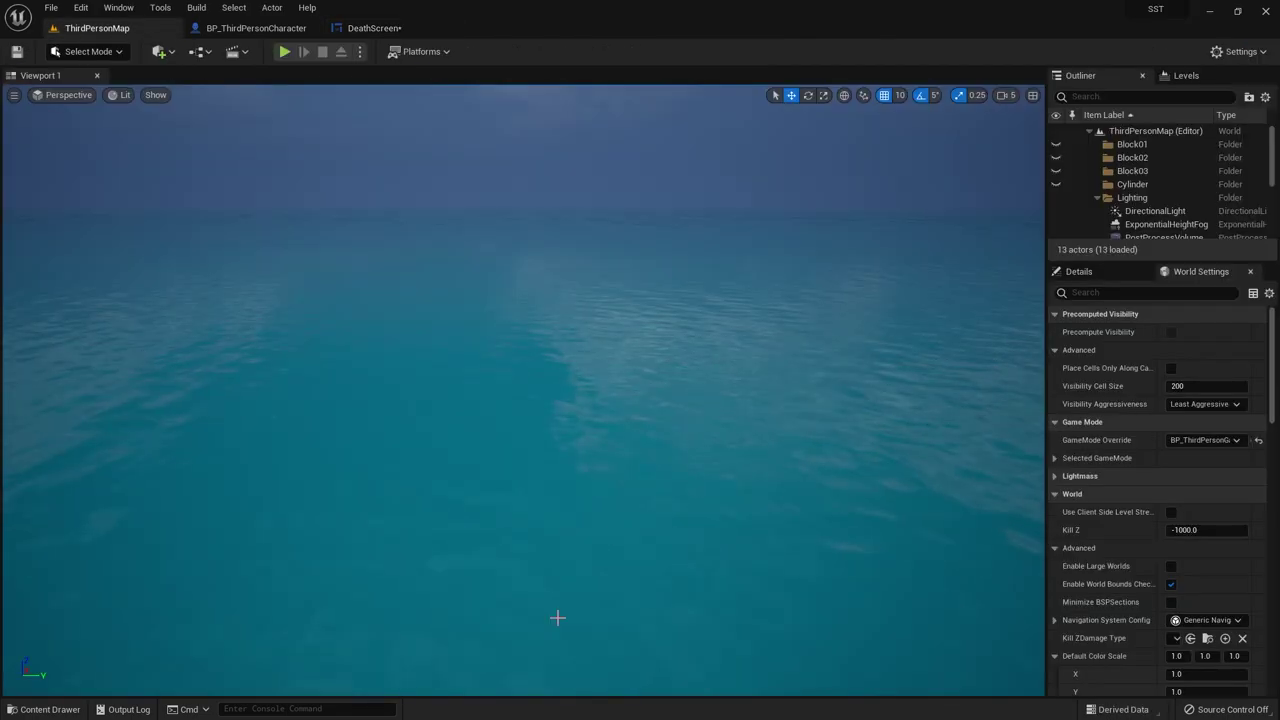
{"action": "left_click", "coordinate": [258, 28]}
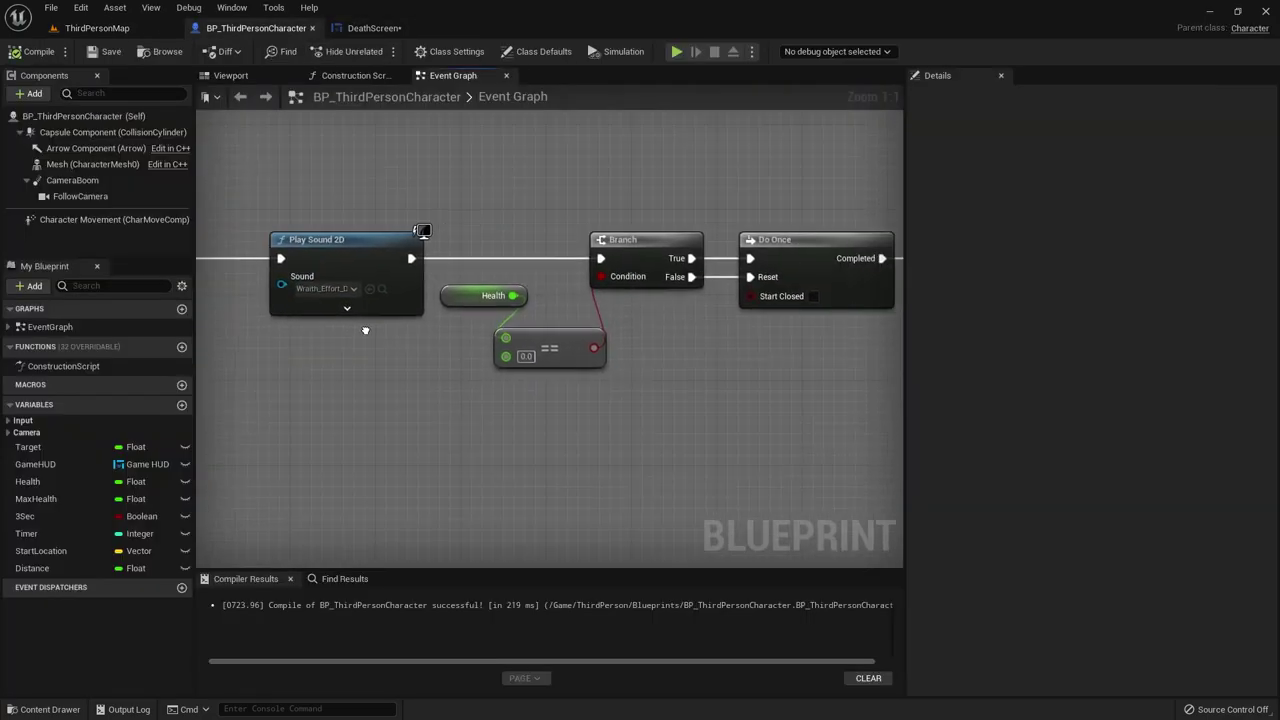
{"action": "scroll", "coordinate": [682, 404], "scroll_direction": "down", "scroll_amount": 5}
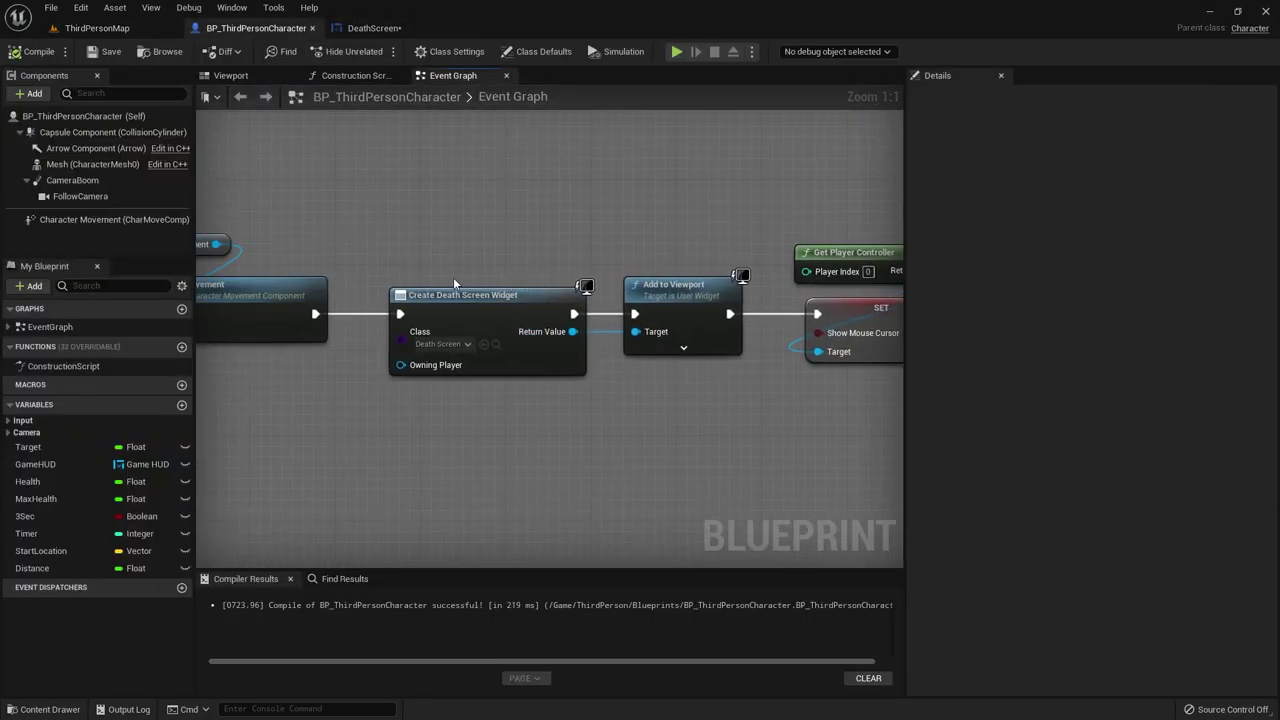
{"action": "left_click", "coordinate": [374, 28]}
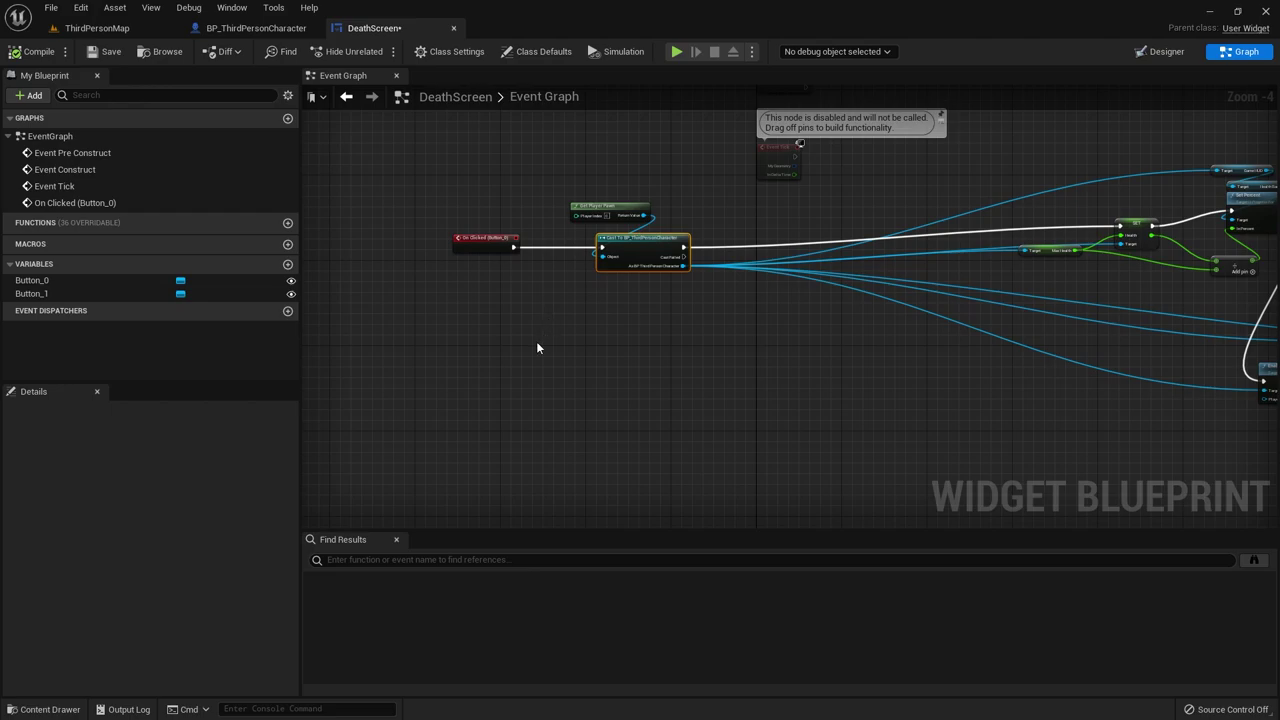
{"action": "scroll", "coordinate": [607, 290], "scroll_direction": "up", "scroll_amount": 4}
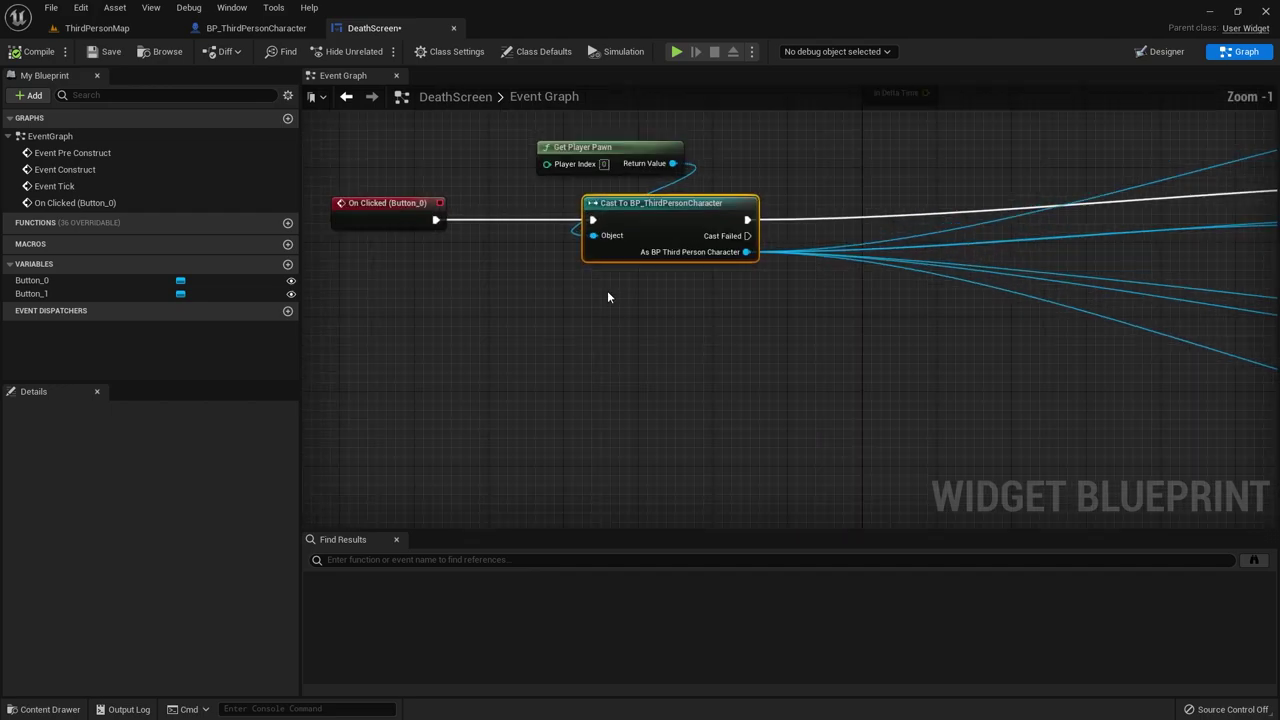
{"action": "right_click_drag", "start_coordinate": [607, 290], "coordinate": [712, 422]}
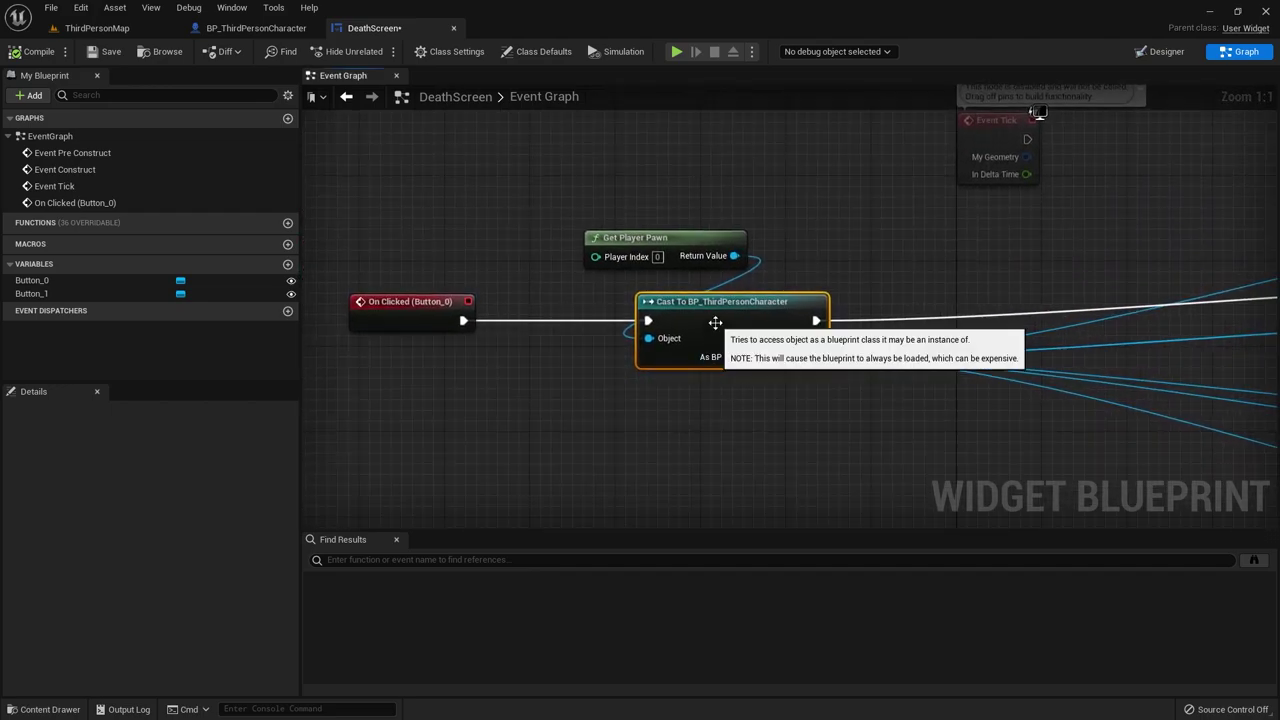
Step: Add an Integer variable named Lives to BP_ThirdPersonCharacter, then return to the DeathScreen graph
{"action": "left_click", "coordinate": [266, 28]}
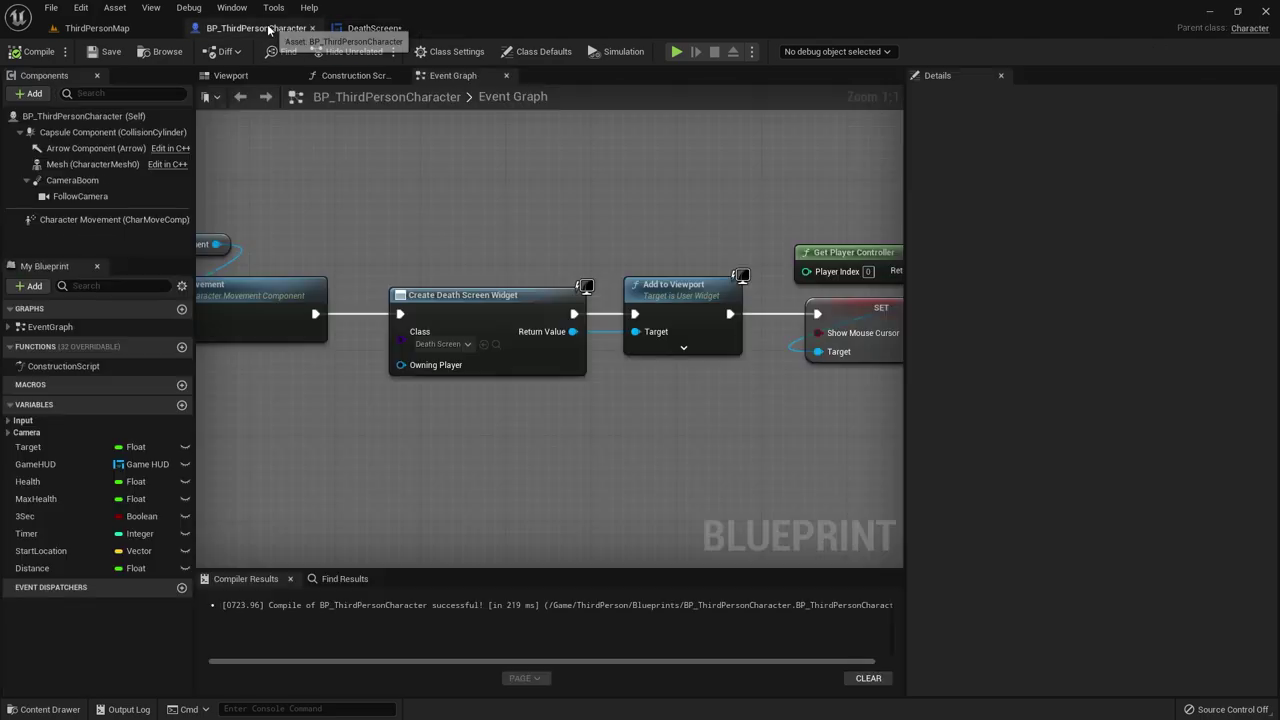
{"action": "left_click", "coordinate": [180, 404]}
{"action": "left_click", "coordinate": [160, 411]}
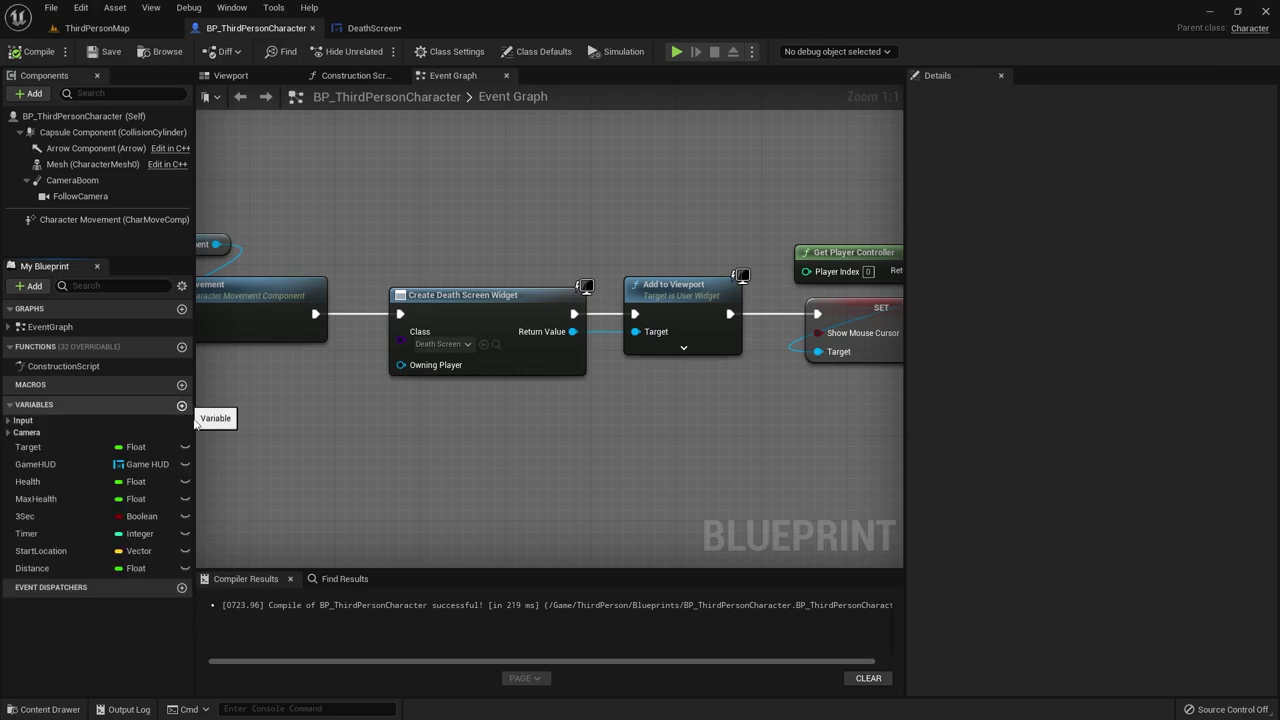
{"action": "left_click", "coordinate": [181, 405]}
{"action": "type", "text": "Lives"}
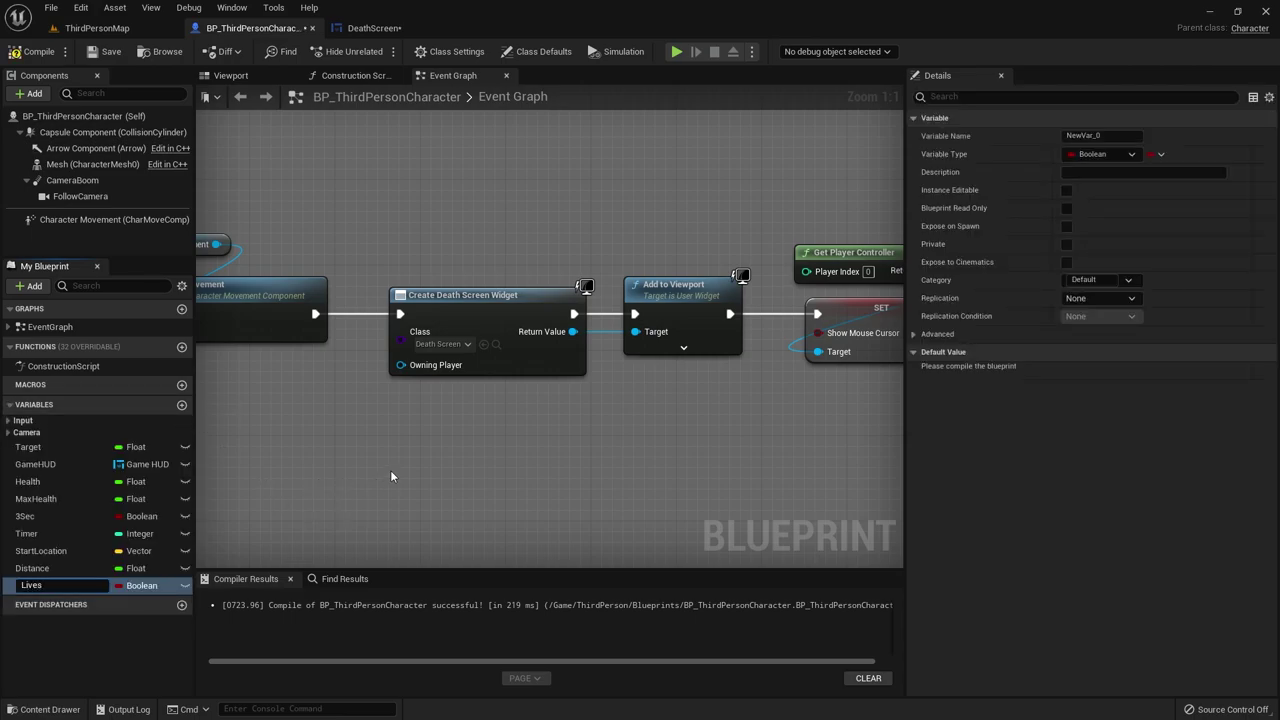
{"action": "key", "text": "Return"}
{"action": "left_click", "coordinate": [145, 586]}
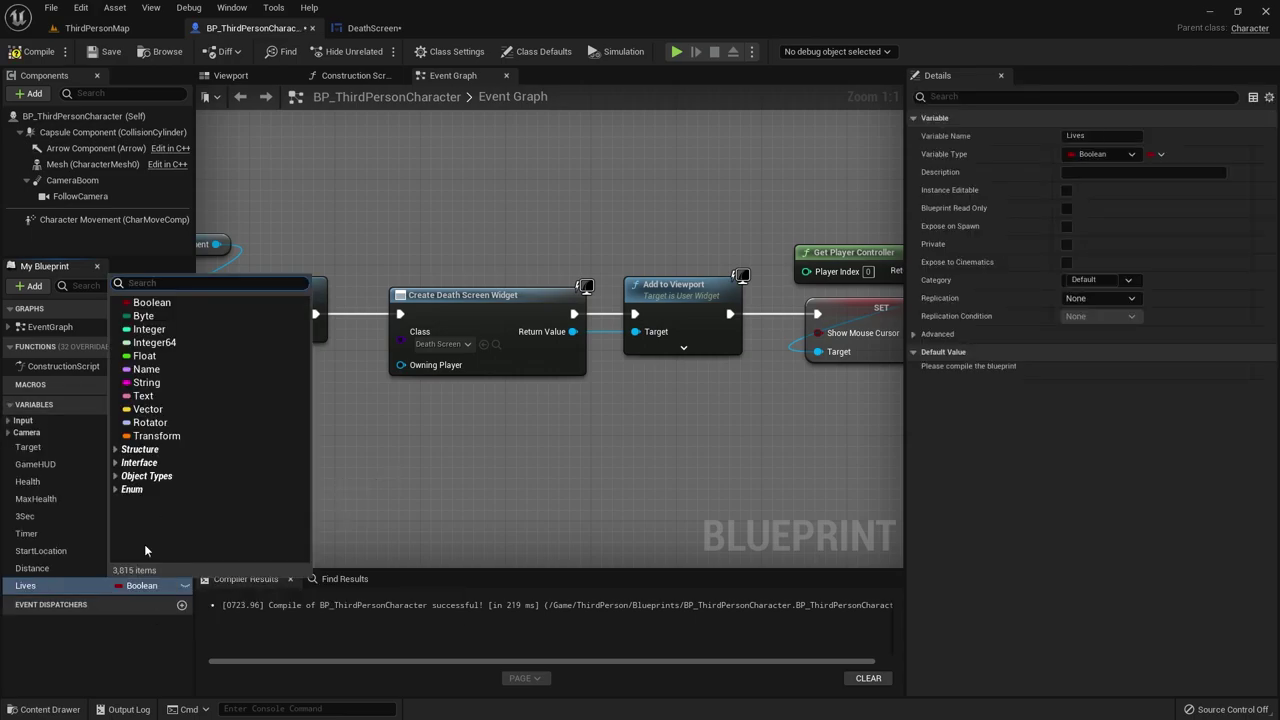
{"action": "left_click", "coordinate": [150, 329]}
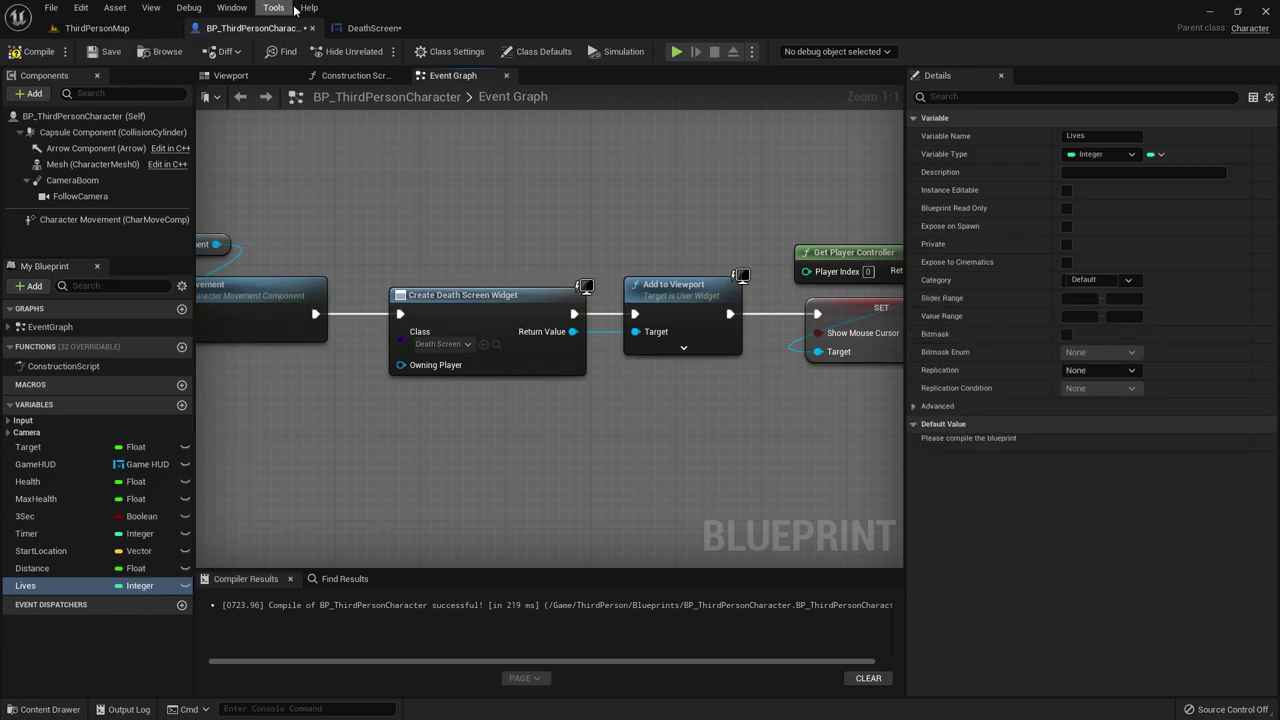
{"action": "left_click", "coordinate": [374, 28]}
{"action": "right_click_drag", "start_coordinate": [782, 347], "coordinate": [495, 290]}
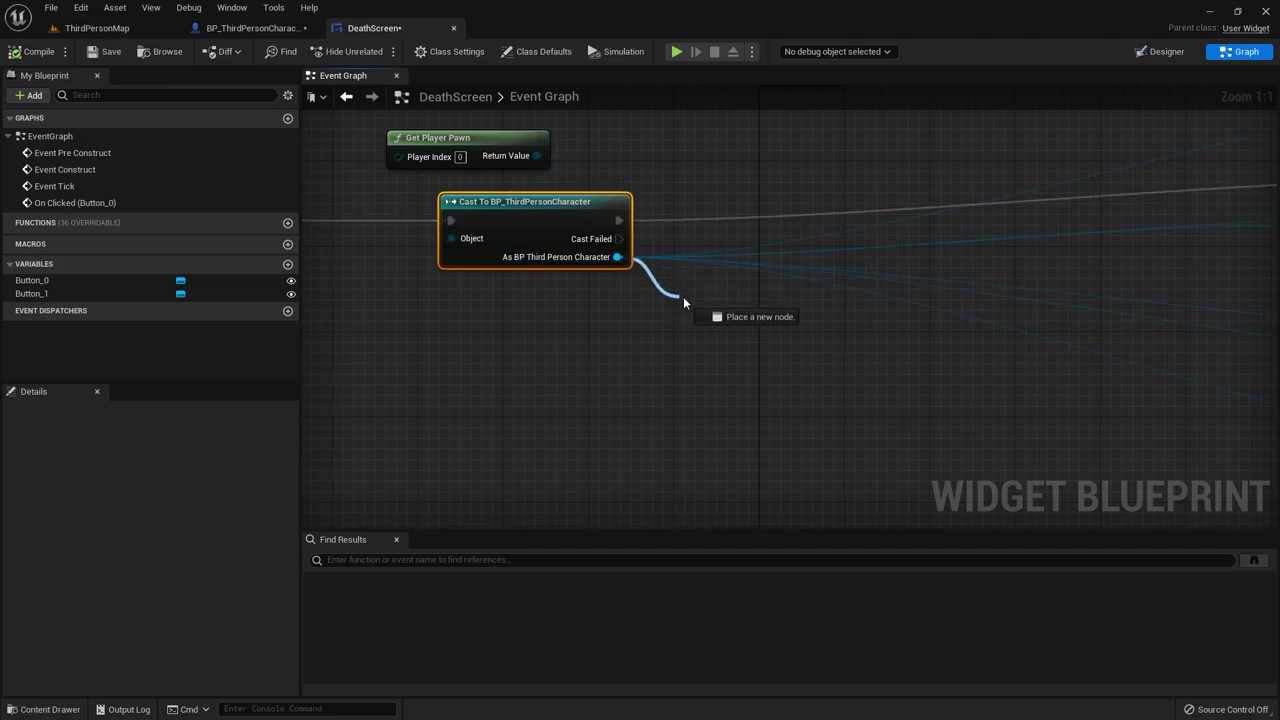
Step: Add a Get Lives node from the cast's As BP Third Person Character output
{"action": "left_click_drag", "start_coordinate": [622, 255], "coordinate": [688, 301]}
{"action": "type", "text": "lives"}
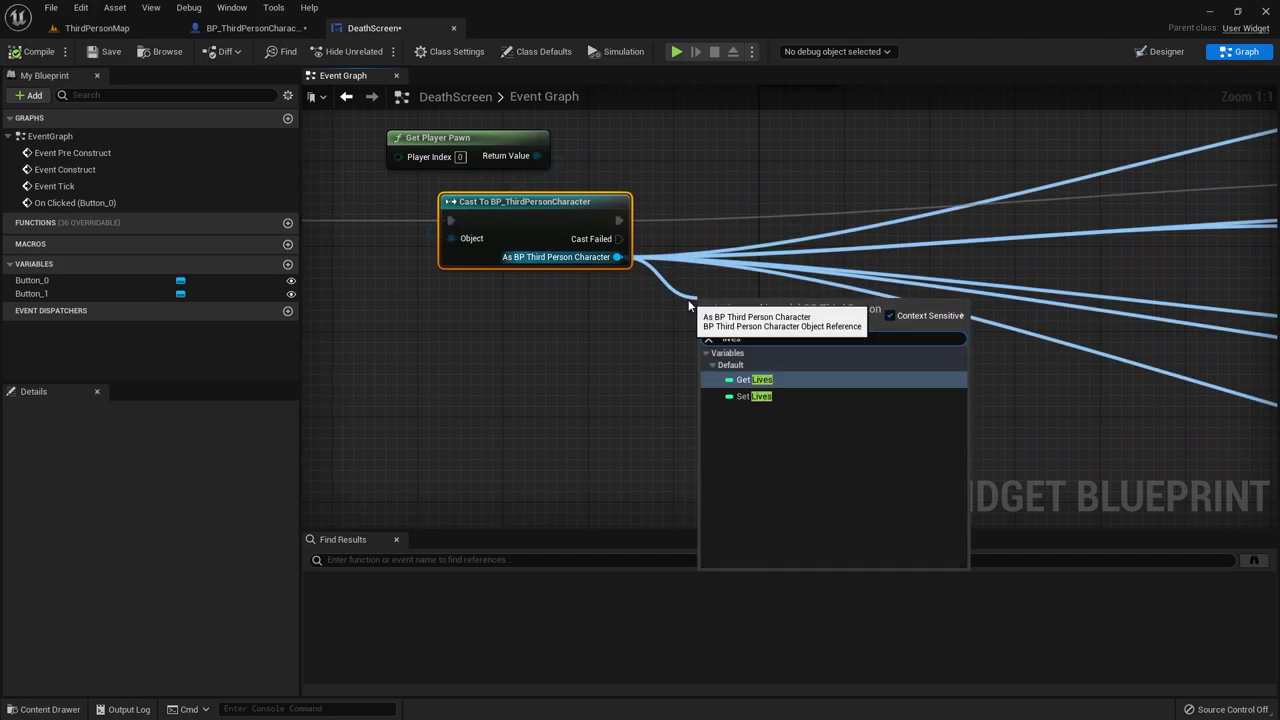
{"action": "left_click", "coordinate": [752, 379]}
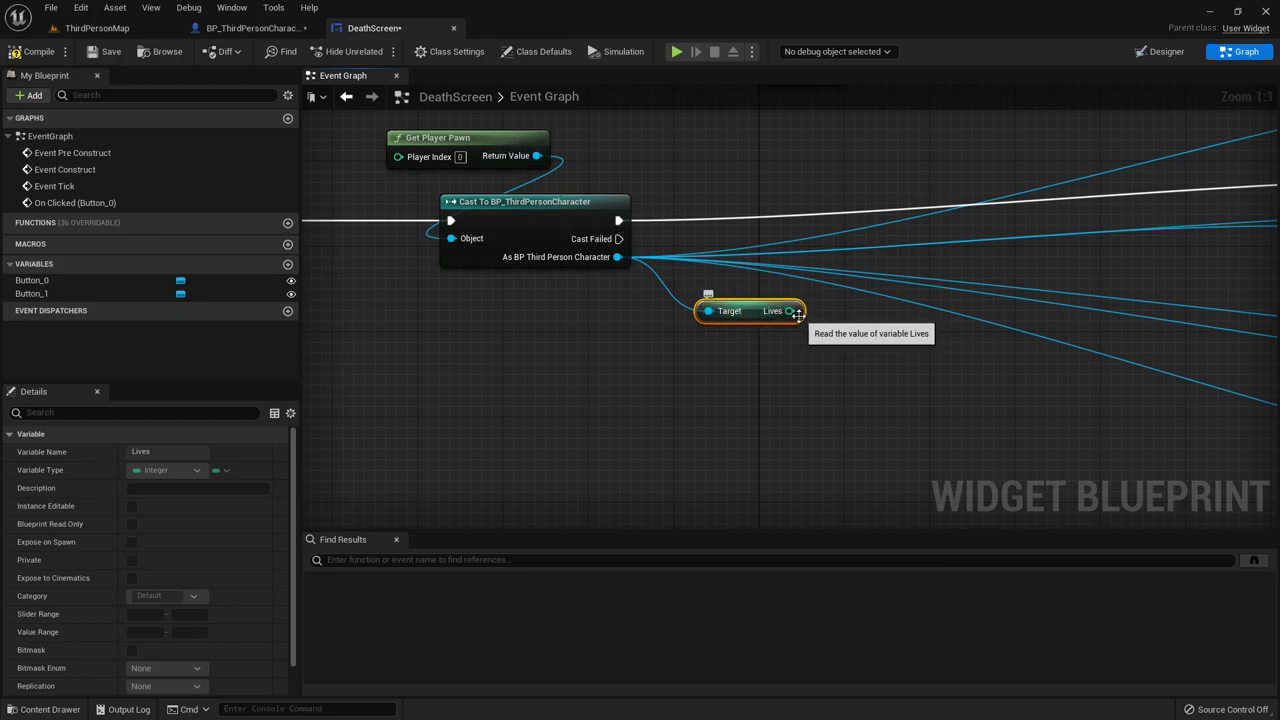
Step: Add a Set Lives node fed by the getter, targeting the cast character, placed below the cast
{"action": "left_click_drag", "start_coordinate": [790, 311], "coordinate": [843, 244]}
{"action": "type", "text": "set"}
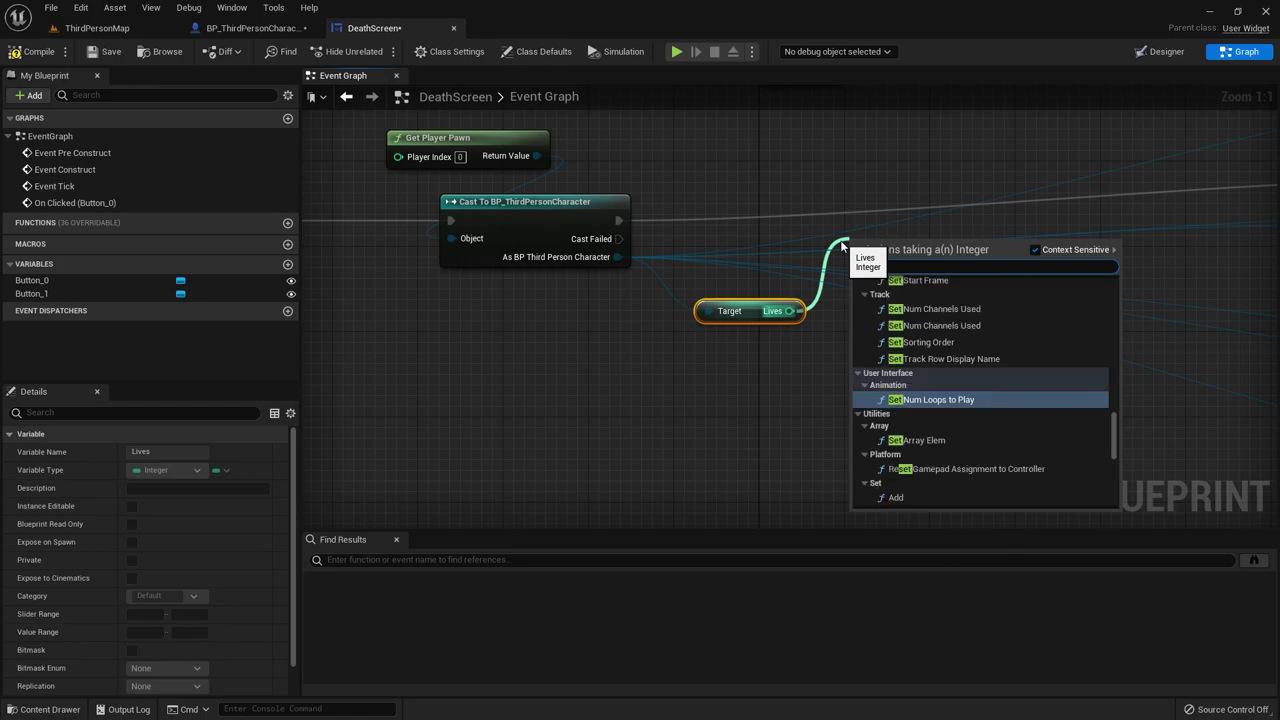
{"action": "type", "text": " live"}
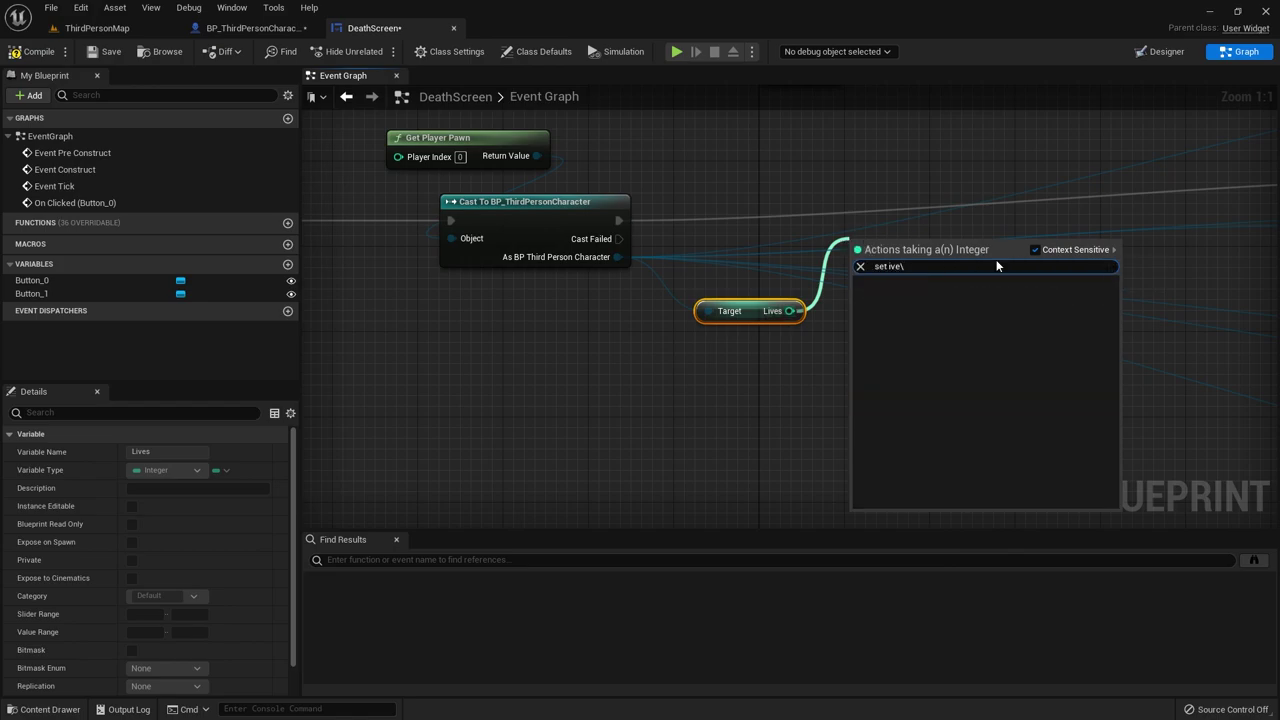
{"action": "key", "text": "BackSpace"}
{"action": "key", "text": "BackSpace"}
{"action": "key", "text": "BackSpace"}
{"action": "type", "text": "lives"}
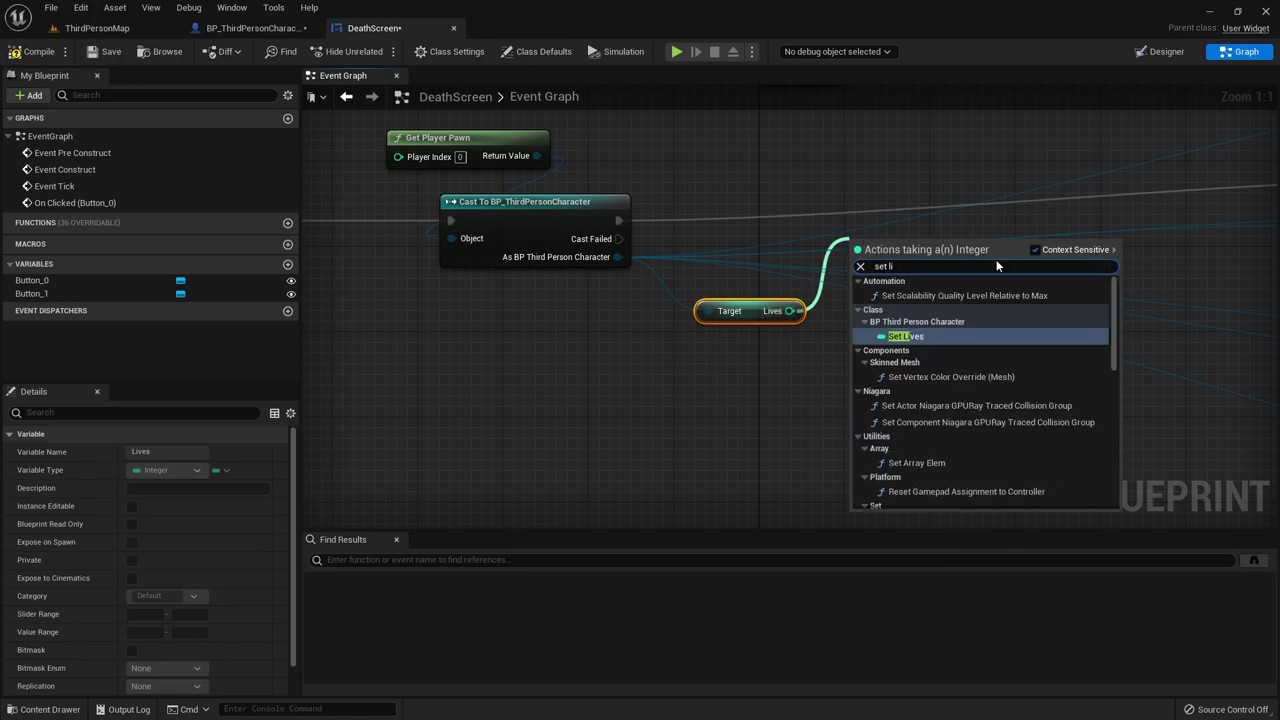
{"action": "left_click", "coordinate": [948, 305]}
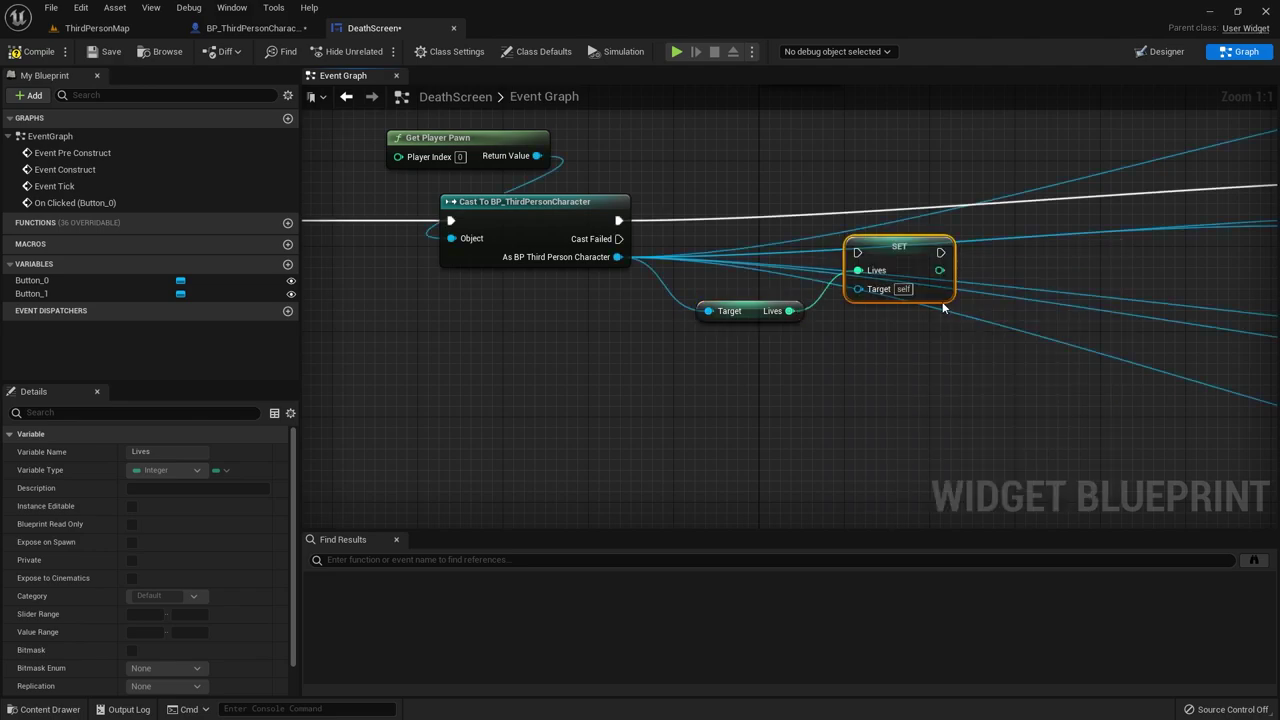
{"action": "left_click_drag", "start_coordinate": [617, 257], "coordinate": [848, 246]}
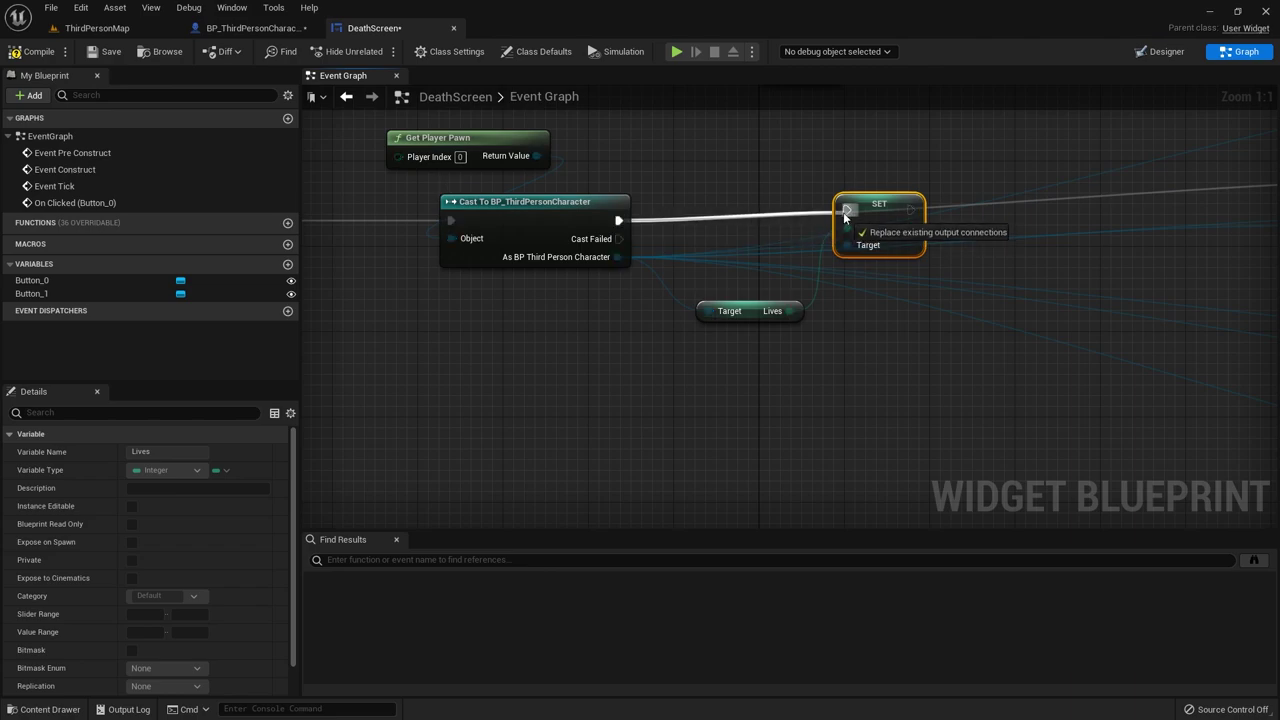
{"action": "mouse_move", "coordinate": [1173, 290]}
{"action": "right_mouse_down"}
{"action": "mouse_move", "coordinate": [914, 386]}
{"action": "mouse_move", "coordinate": [964, 336]}
{"action": "right_mouse_up"}
{"action": "left_click_drag", "start_coordinate": [740, 225], "coordinate": [560, 370]}
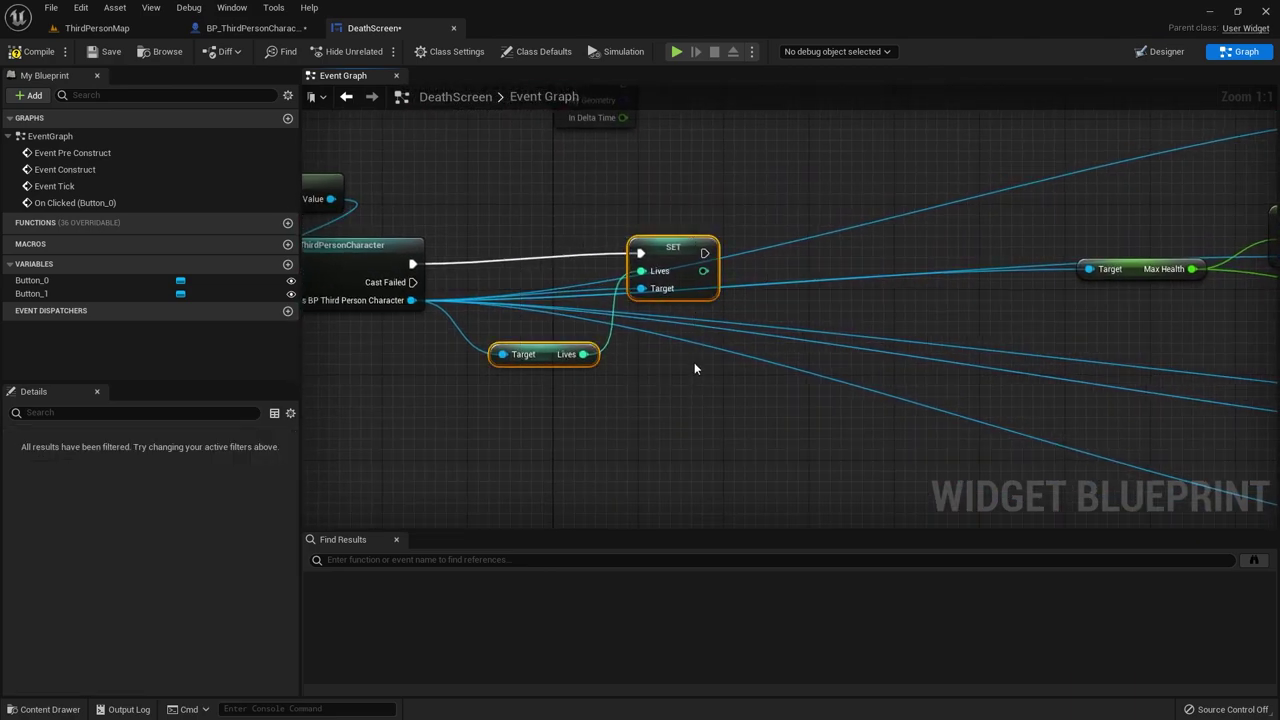
{"action": "left_click_drag", "start_coordinate": [660, 245], "coordinate": [596, 407]}
{"action": "right_click_drag", "start_coordinate": [597, 410], "coordinate": [753, 397]}
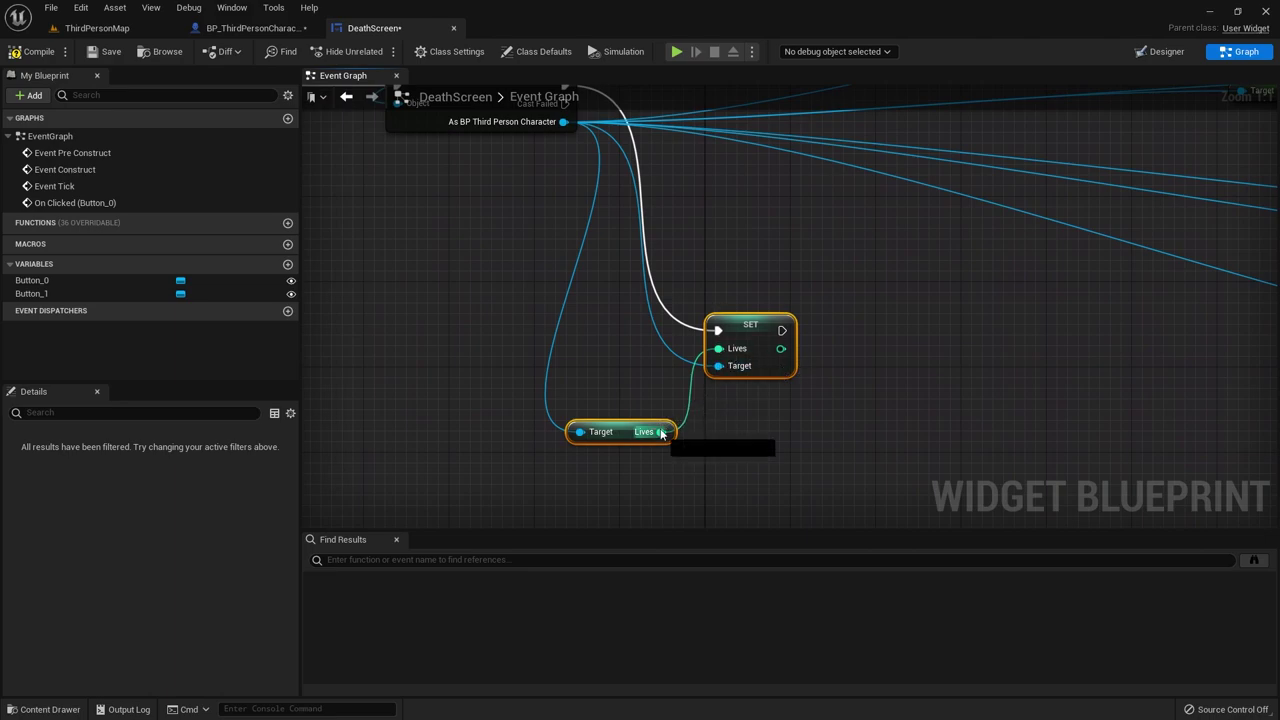
Step: Subtract from Lives and feed the result into Set Lives
{"action": "left_click_drag", "start_coordinate": [660, 432], "coordinate": [679, 471]}
{"action": "type", "text": "-"}
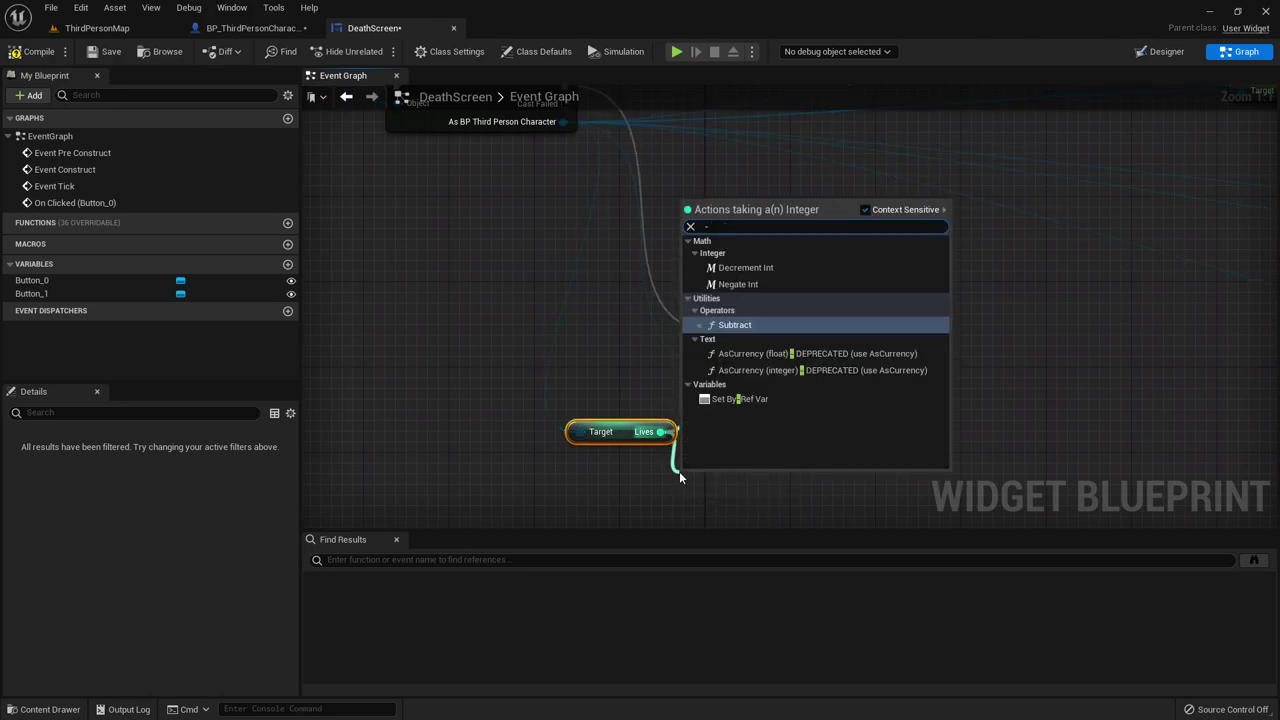
{"action": "left_click", "coordinate": [734, 325]}
{"action": "left_click_drag", "start_coordinate": [764, 484], "coordinate": [718, 348]}
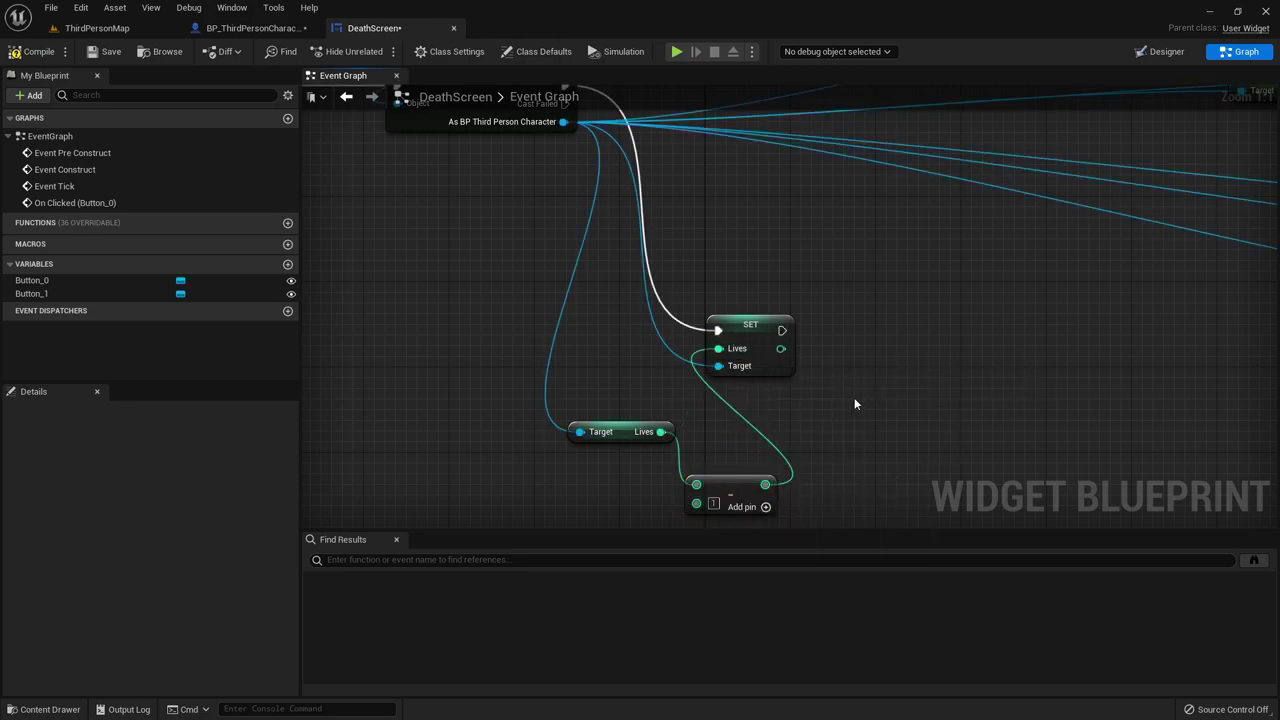
Step: Add a Branch after Set Lives and a Lives greater-than comparison beside its Condition
{"action": "left_click_drag", "start_coordinate": [781, 330], "coordinate": [833, 324]}
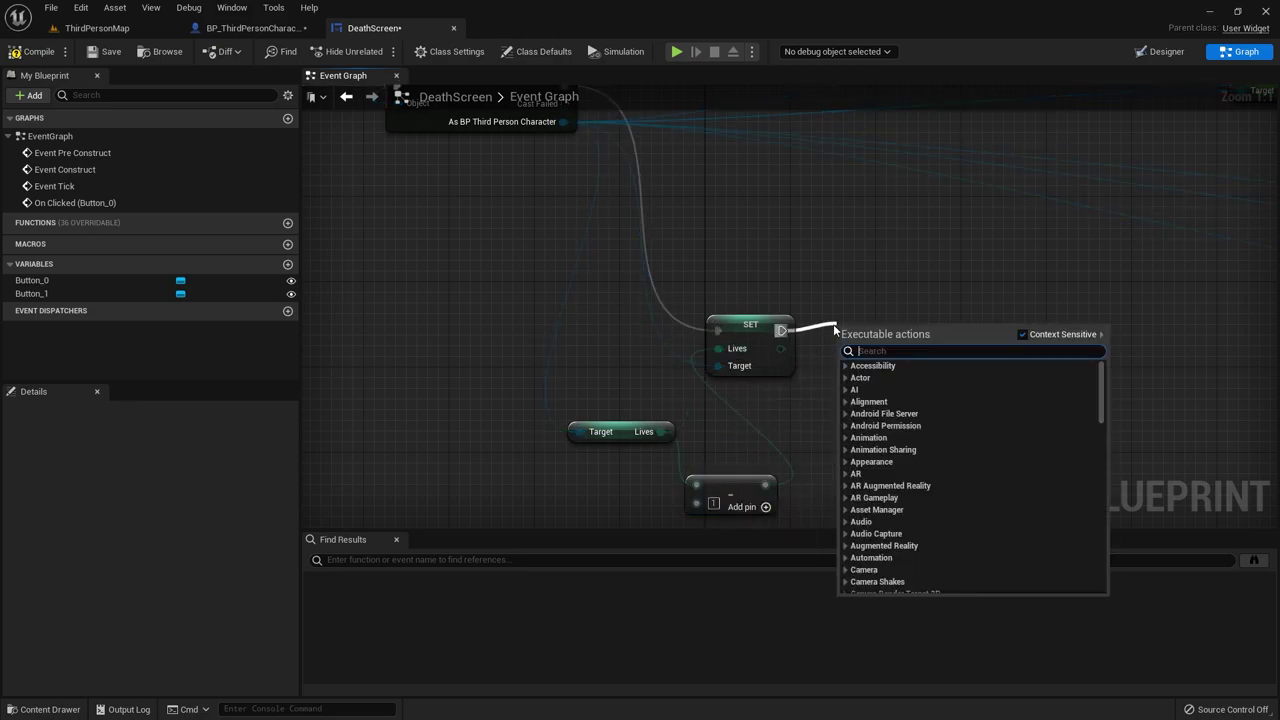
{"action": "type", "text": "branch"}
{"action": "key", "text": "Return"}
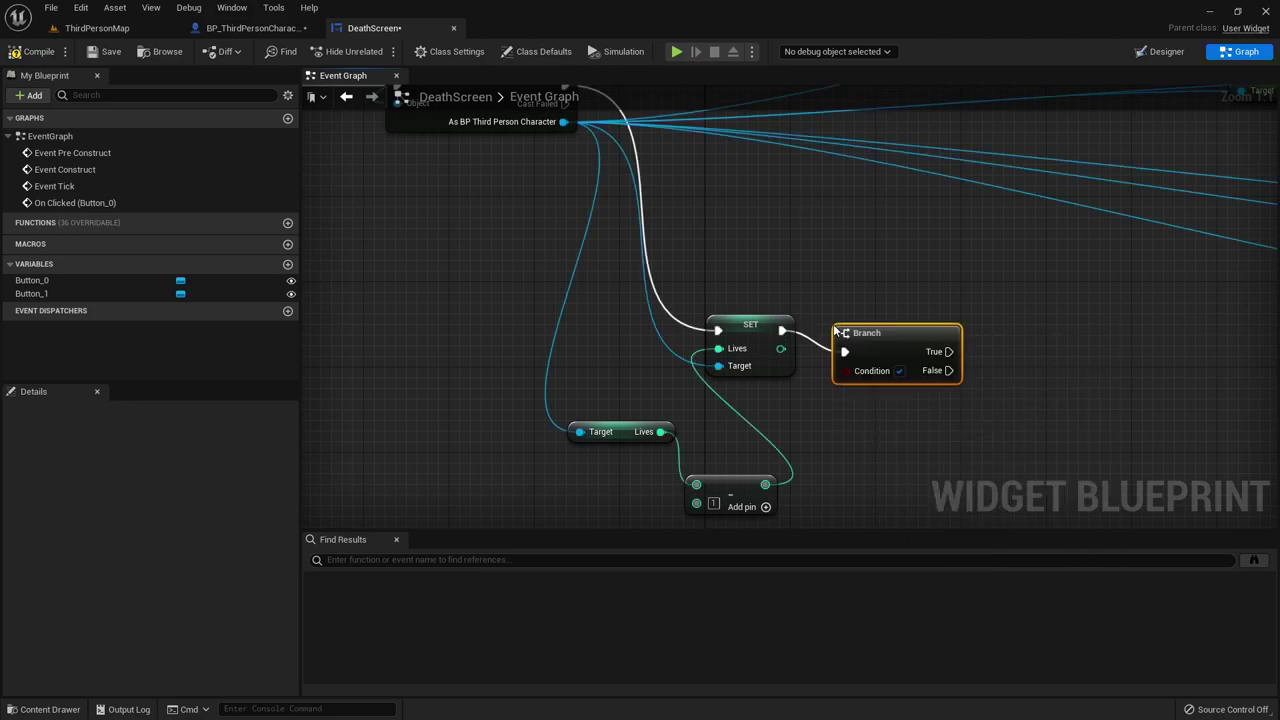
{"action": "left_click_drag", "start_coordinate": [868, 334], "coordinate": [995, 313]}
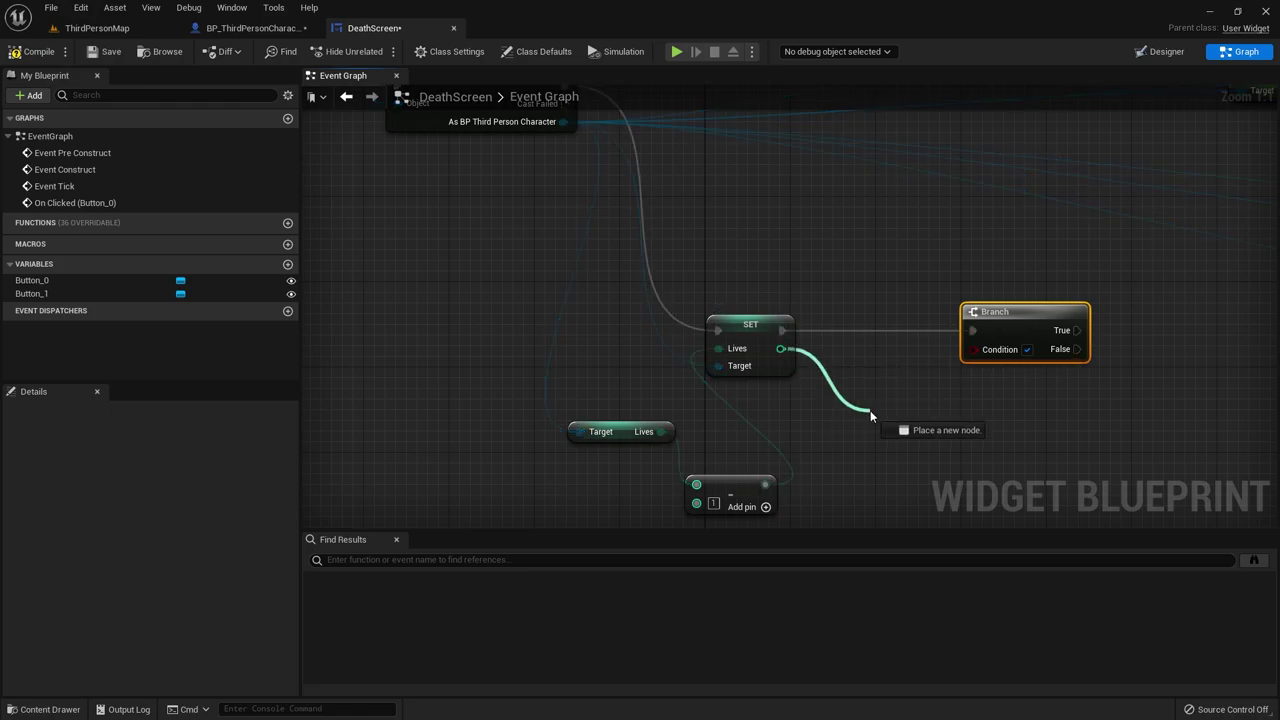
{"action": "left_click_drag", "start_coordinate": [781, 349], "coordinate": [864, 407]}
{"action": "type", "text": "<"}
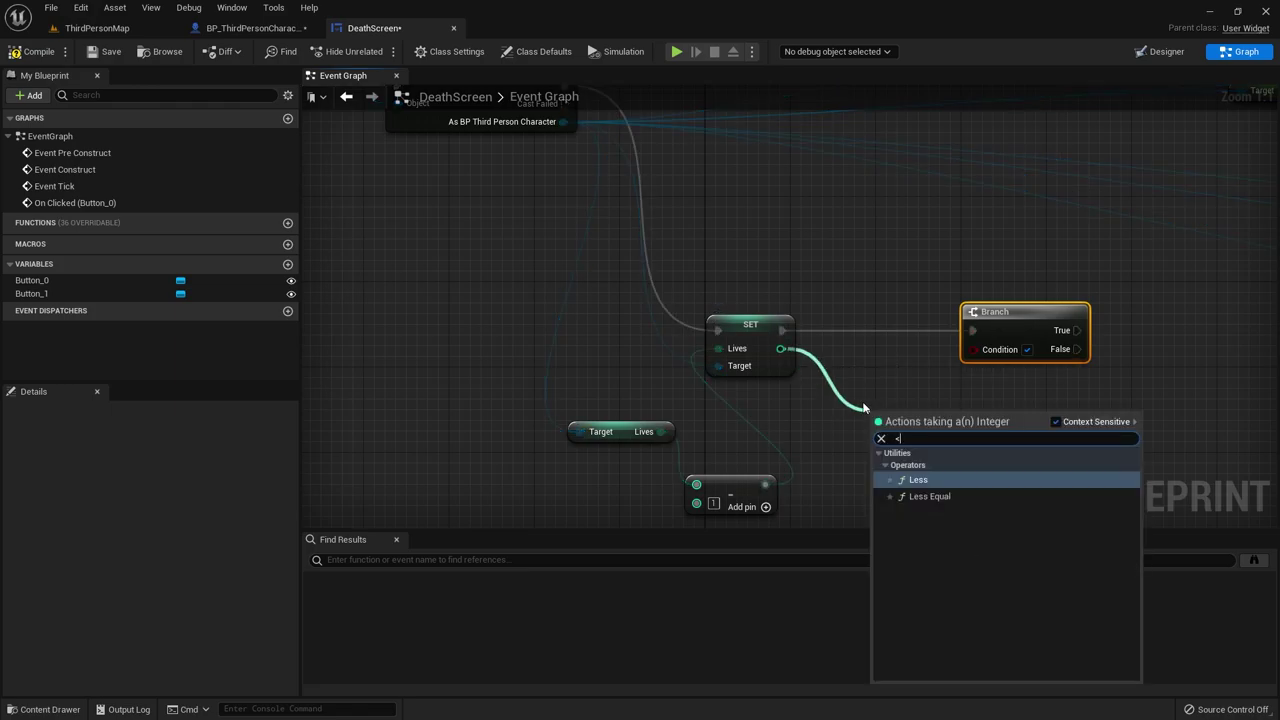
{"action": "key", "text": "BackSpace"}
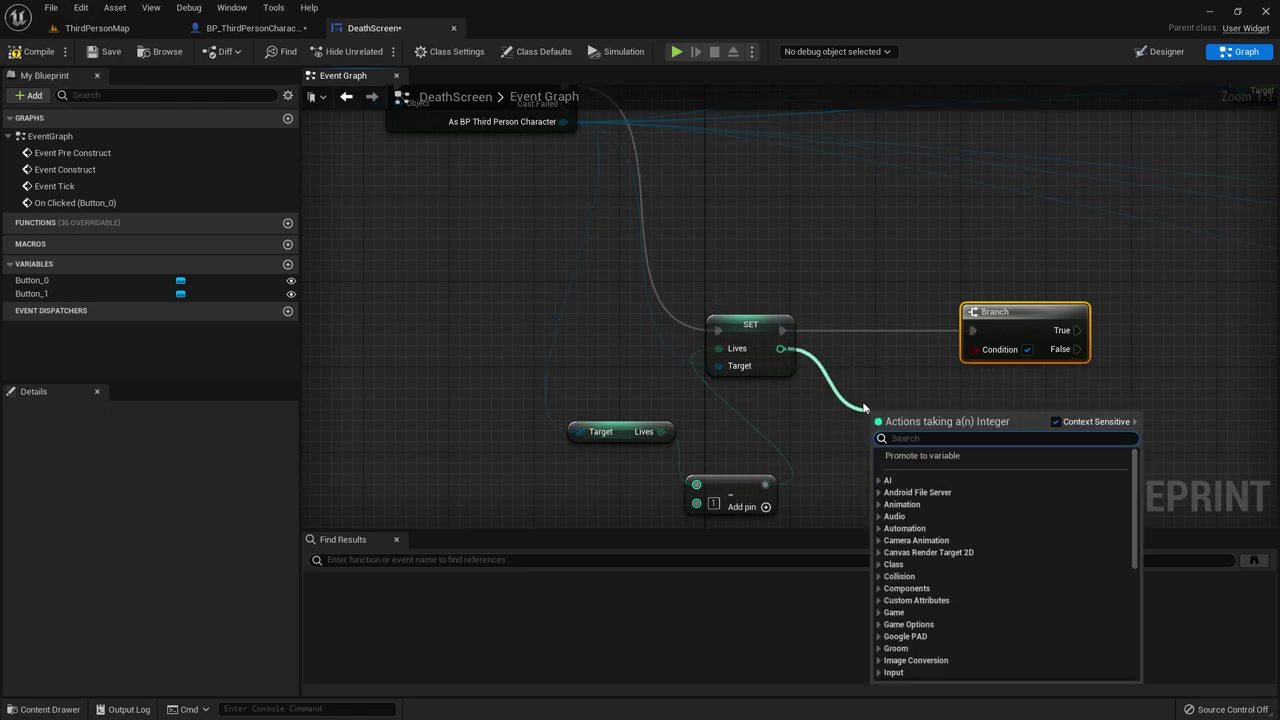
{"action": "type", "text": ">"}
{"action": "key", "text": "Return"}
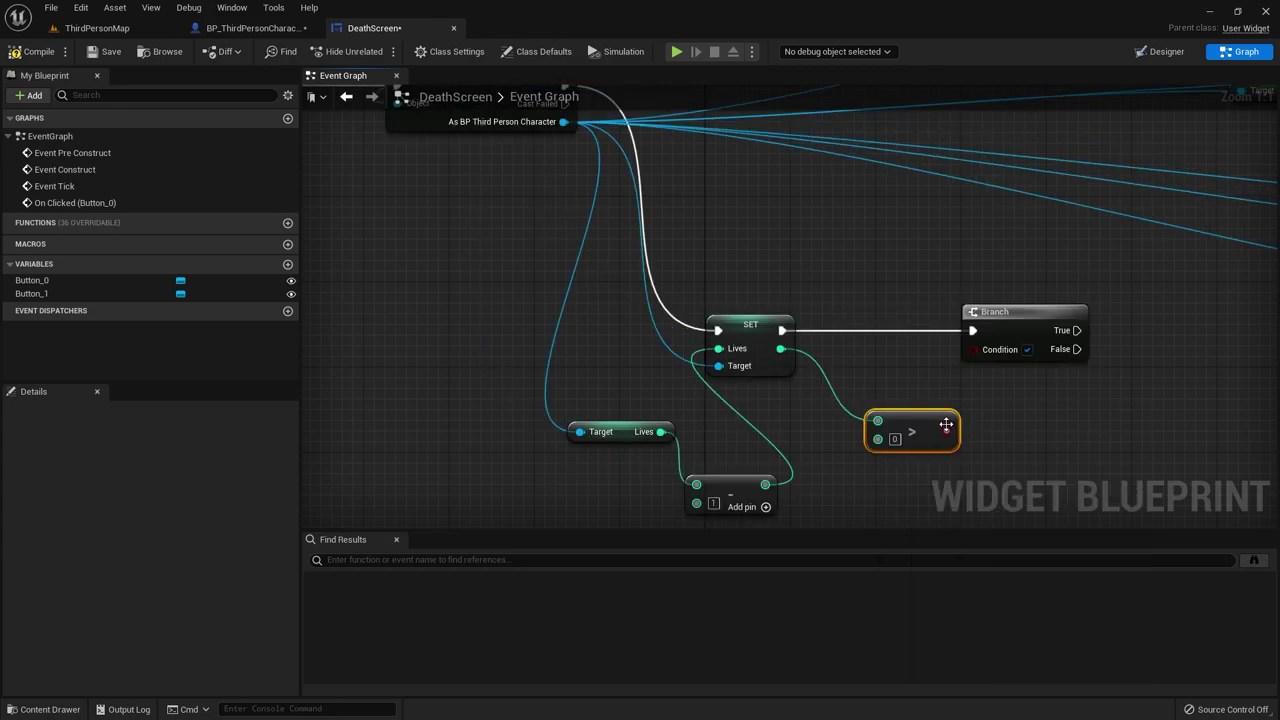
{"action": "left_click_drag", "start_coordinate": [873, 405], "coordinate": [875, 376]}
{"action": "mouse_move", "coordinate": [948, 409]}
{"action": "left_mouse_down"}
{"action": "mouse_move", "coordinate": [958, 385]}
{"action": "mouse_move", "coordinate": [926, 395]}
{"action": "mouse_move", "coordinate": [977, 358]}
{"action": "left_mouse_up"}
{"action": "left_click_drag", "start_coordinate": [900, 369], "coordinate": [898, 351]}
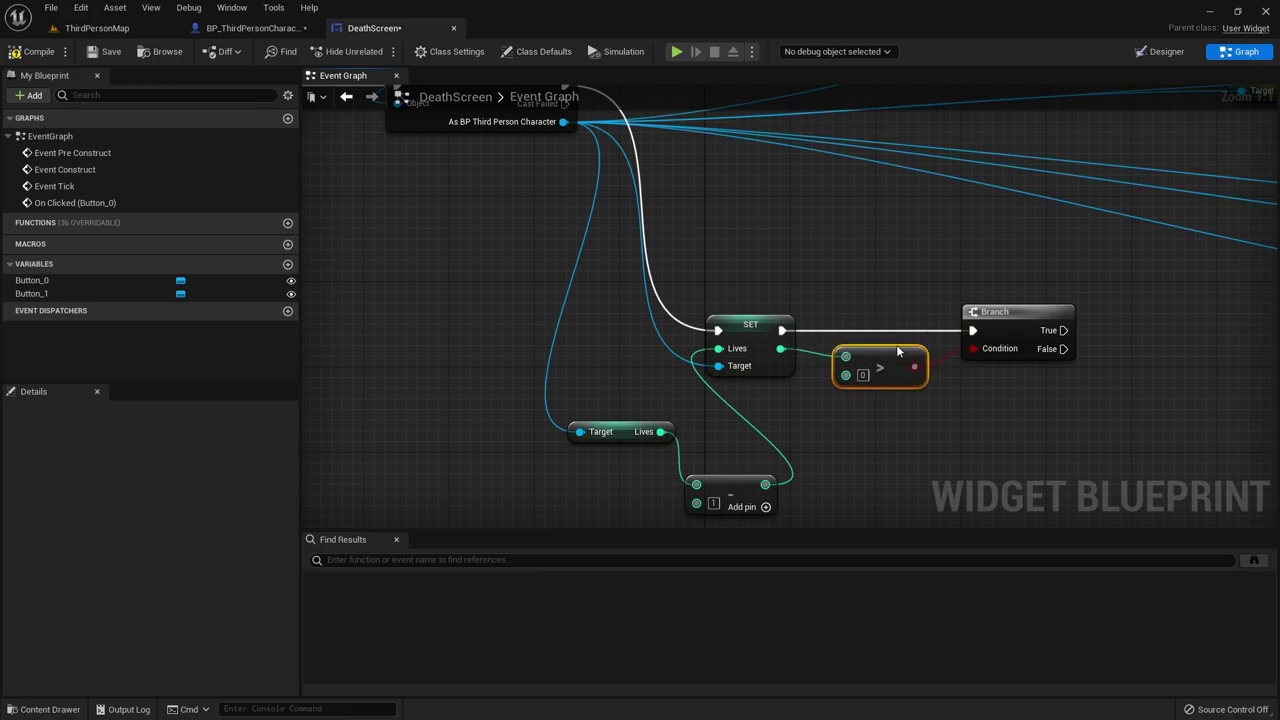
Step: Select Lives in BP_ThirdPersonCharacter and compile the blueprint
{"action": "left_click", "coordinate": [252, 28]}
{"action": "left_click", "coordinate": [27, 587]}
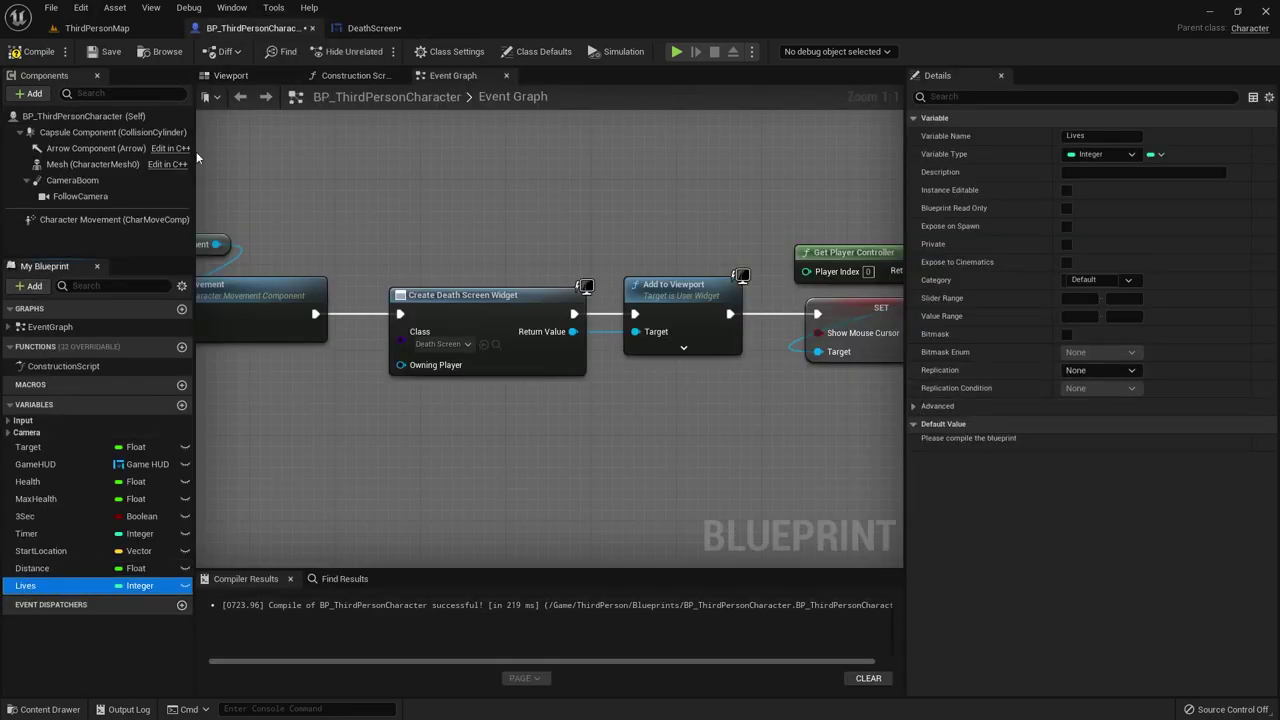
{"action": "left_click", "coordinate": [36, 50]}
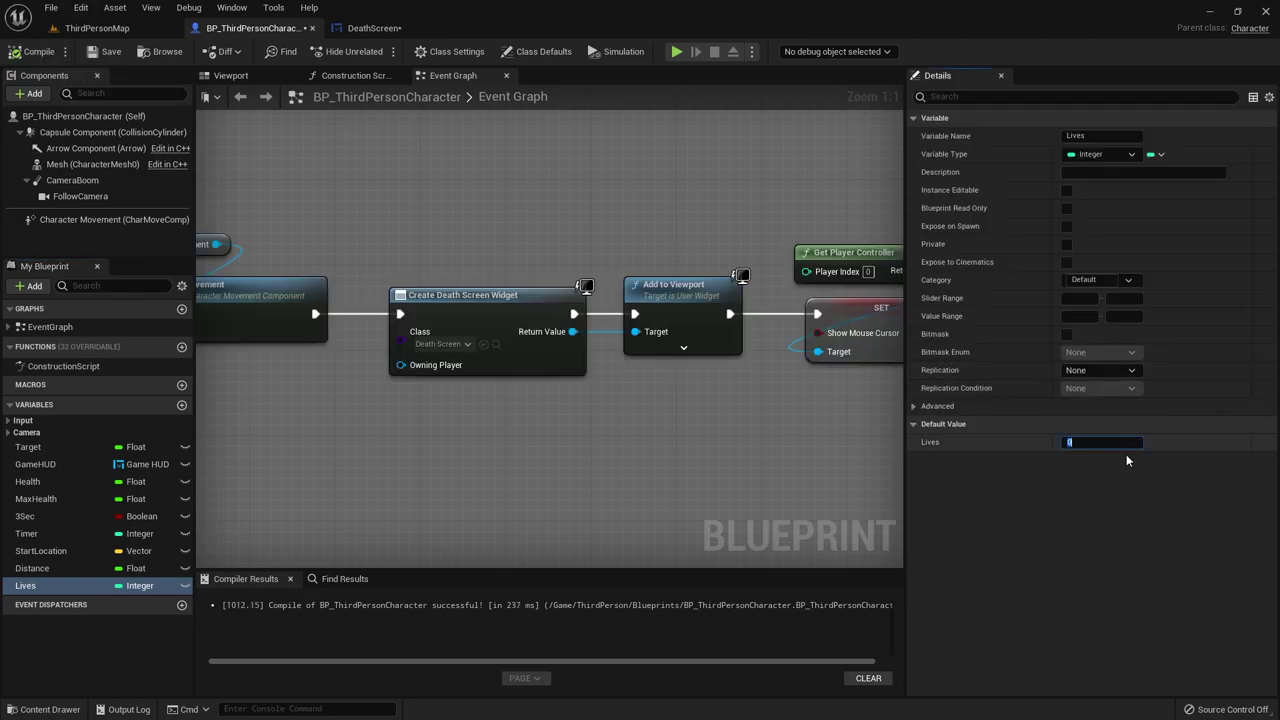
Step: Default Lives to 3 and wire the Branch's True path to the Health SET
{"action": "type", "text": "3"}
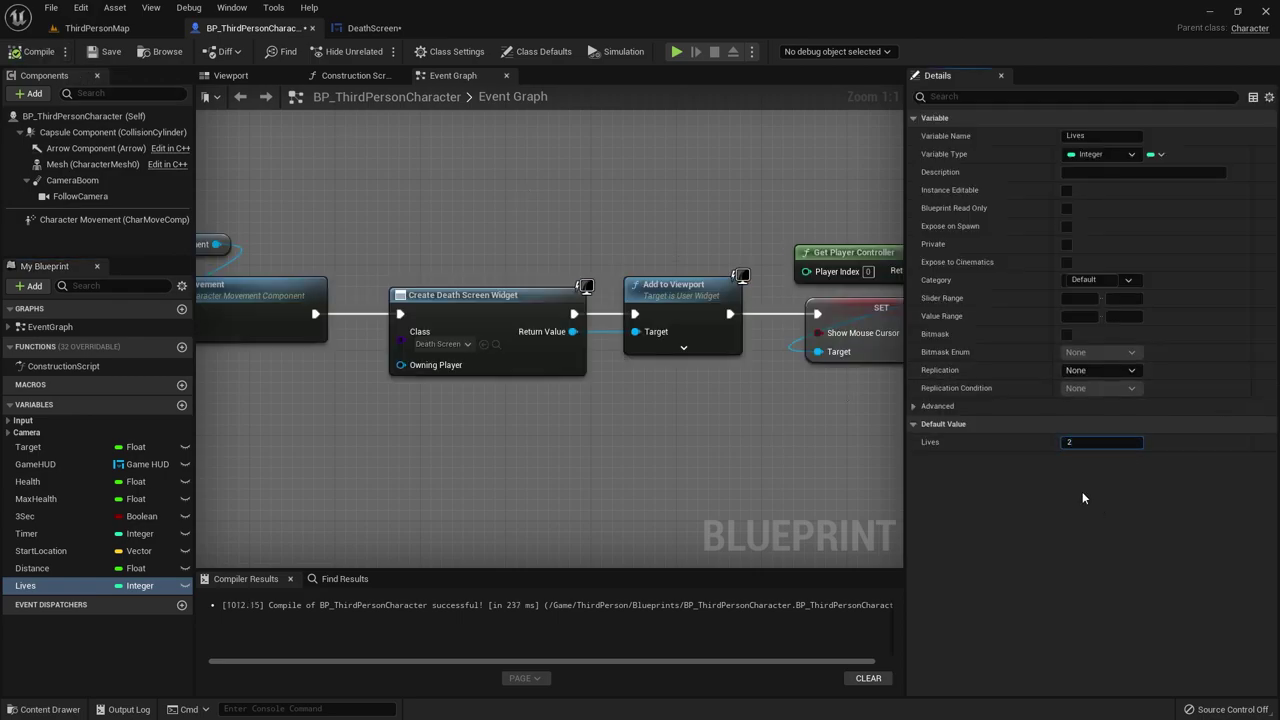
{"action": "left_click", "coordinate": [370, 28]}
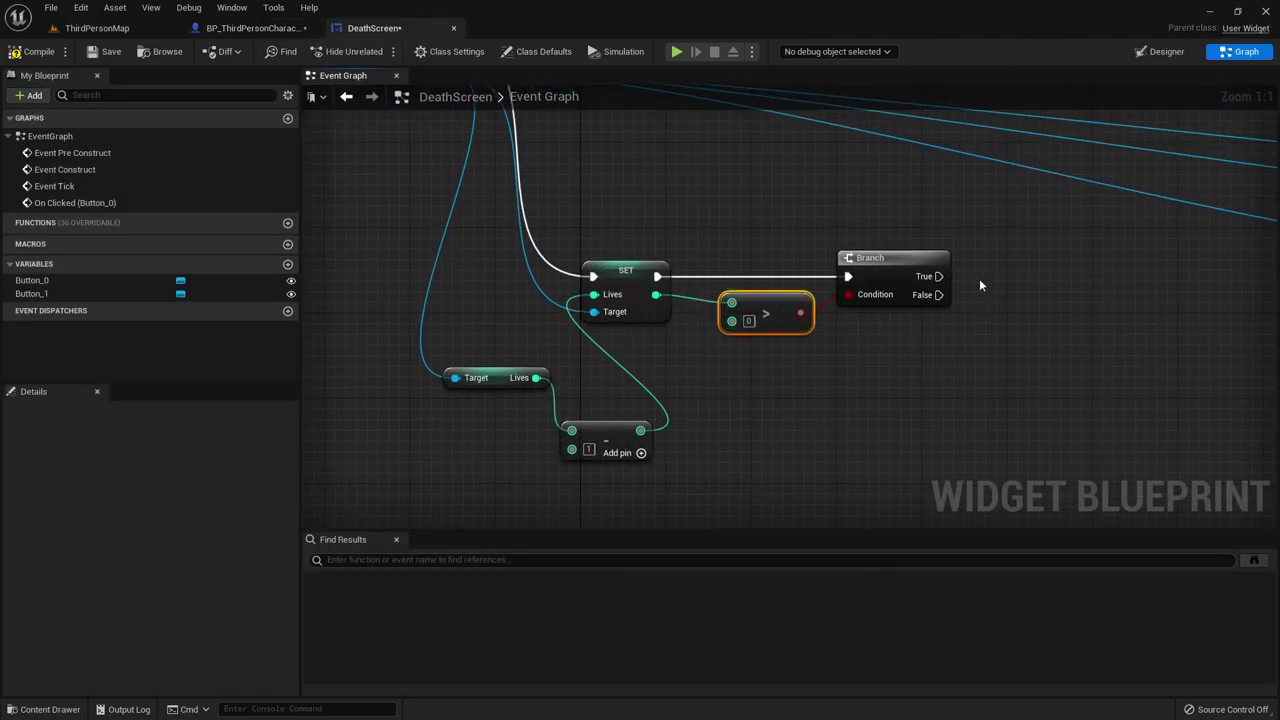
{"action": "scroll", "coordinate": [979, 285], "scroll_direction": "down", "scroll_amount": 1}
{"action": "right_click_drag", "start_coordinate": [979, 285], "coordinate": [800, 462]}
{"action": "left_click_drag", "start_coordinate": [776, 438], "coordinate": [1100, 185]}
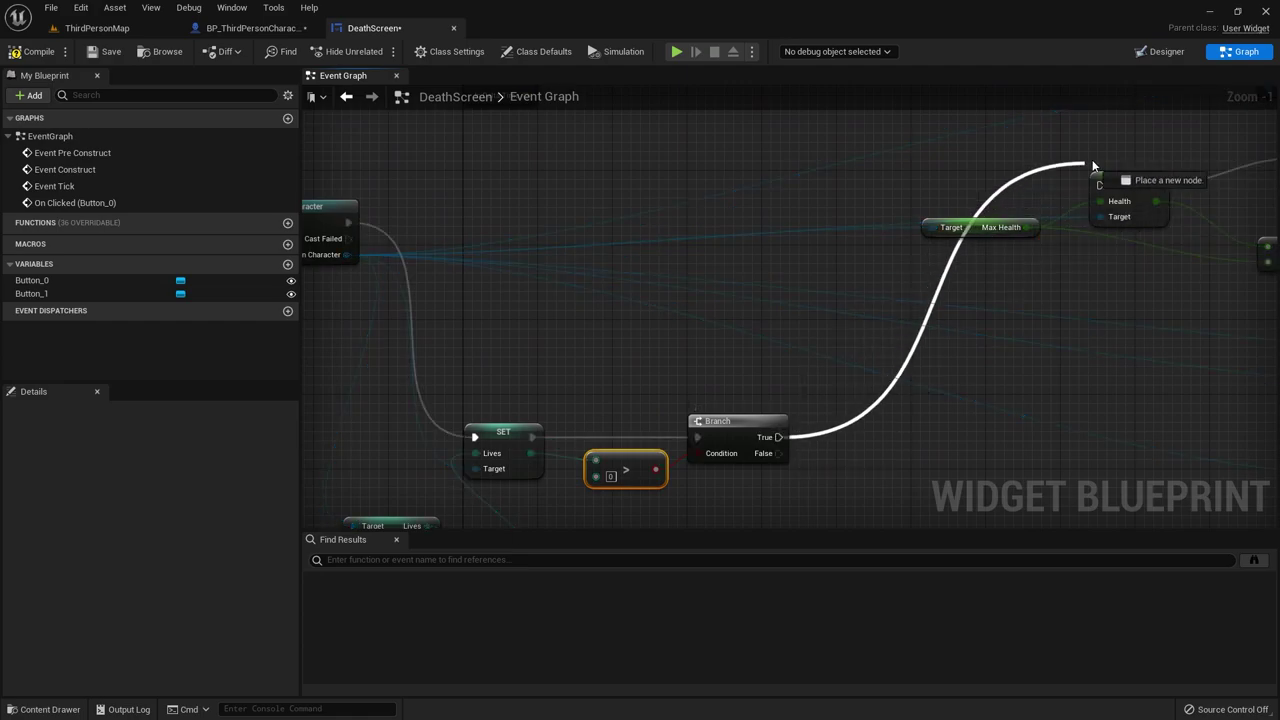
{"action": "right_click_drag", "start_coordinate": [771, 424], "coordinate": [947, 261]}
Step: Insert a Clamp (Integer) with Max 1000000 into SET Lives and compile the DeathScreen widget
{"action": "right_click_drag", "start_coordinate": [771, 424], "coordinate": [863, 388]}
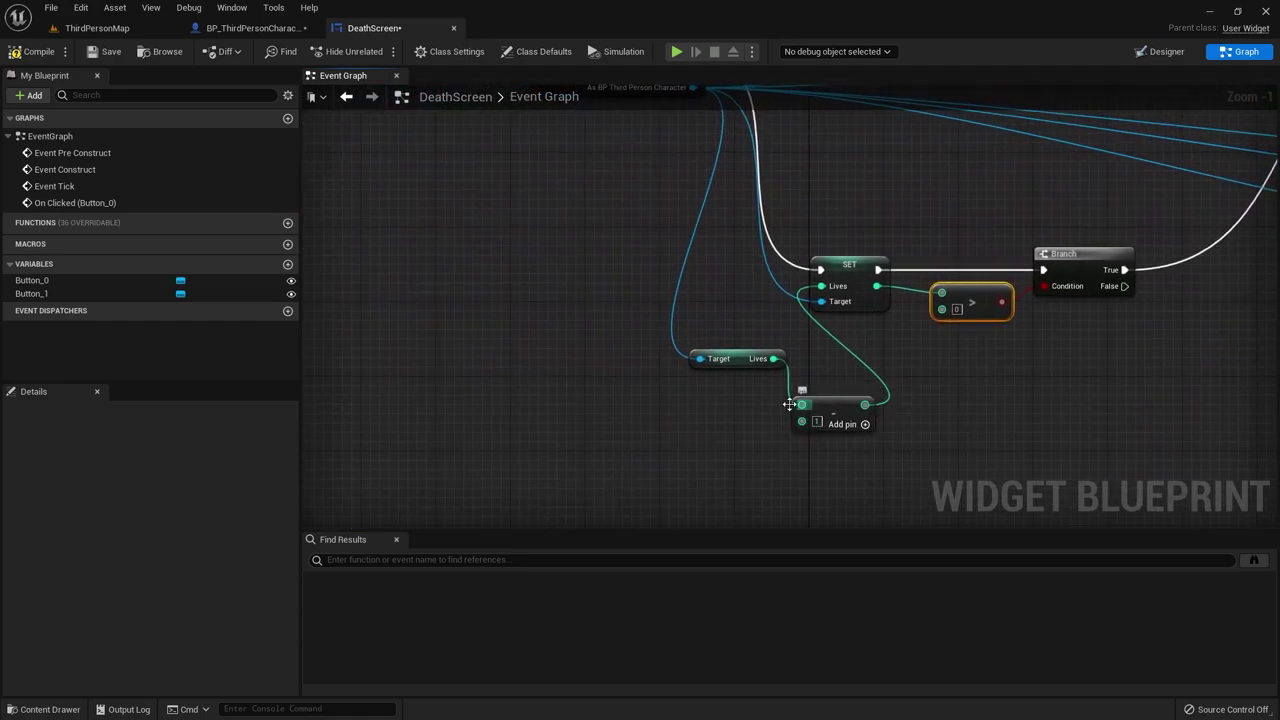
{"action": "mouse_move", "coordinate": [755, 366]}
{"action": "left_mouse_down"}
{"action": "mouse_move", "coordinate": [782, 404]}
{"action": "mouse_move", "coordinate": [715, 377]}
{"action": "mouse_move", "coordinate": [787, 400]}
{"action": "left_mouse_up"}
{"action": "left_click", "coordinate": [654, 368]}
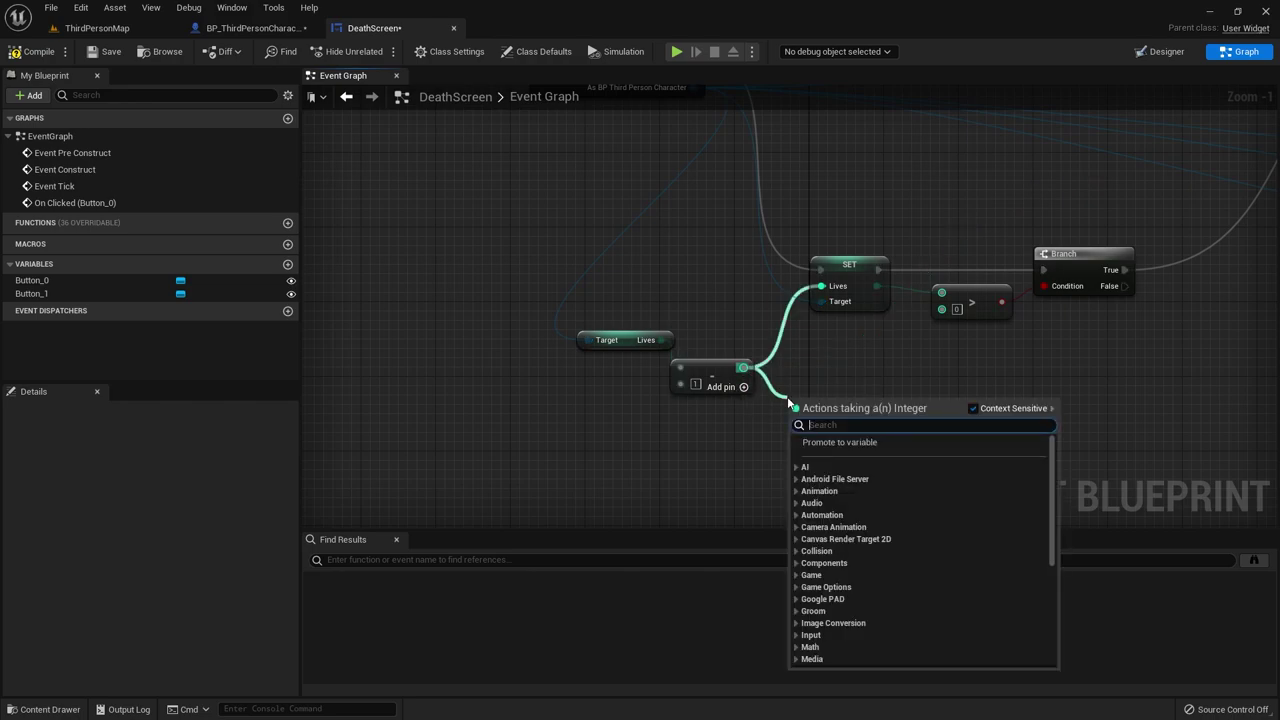
{"action": "type", "text": "clam"}
{"action": "key", "text": "Return"}
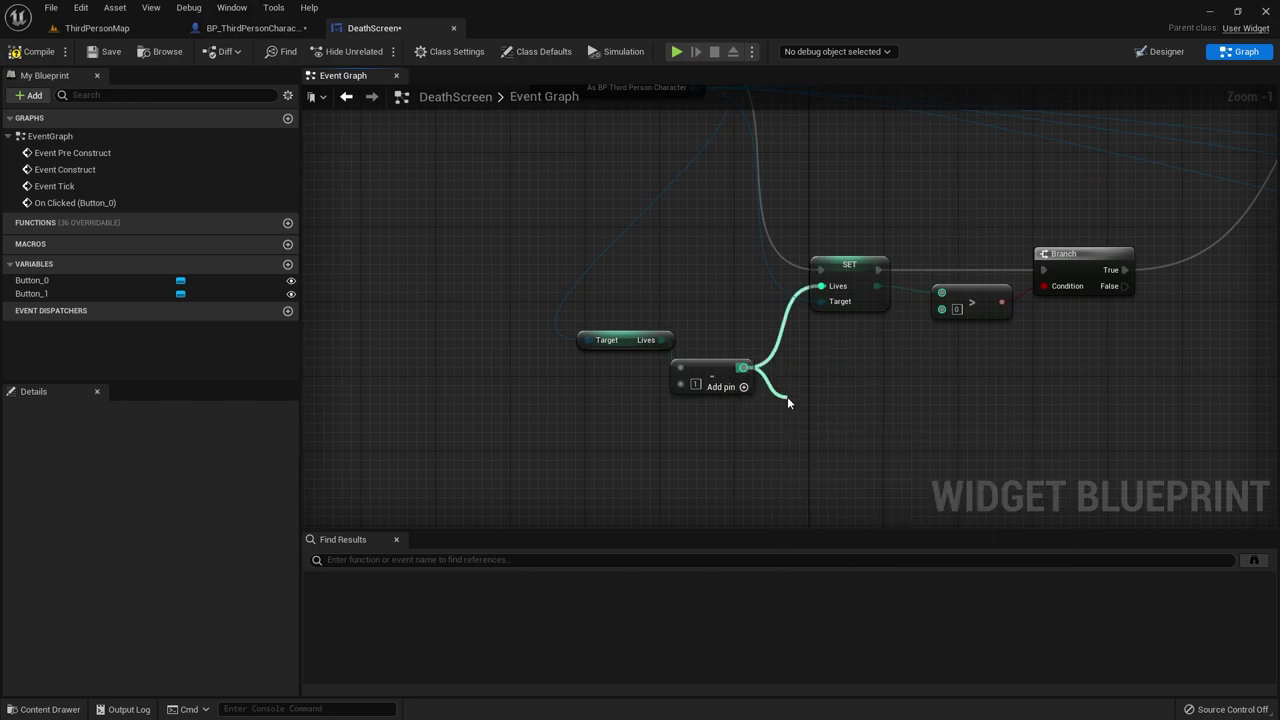
{"action": "left_click", "coordinate": [832, 453]}
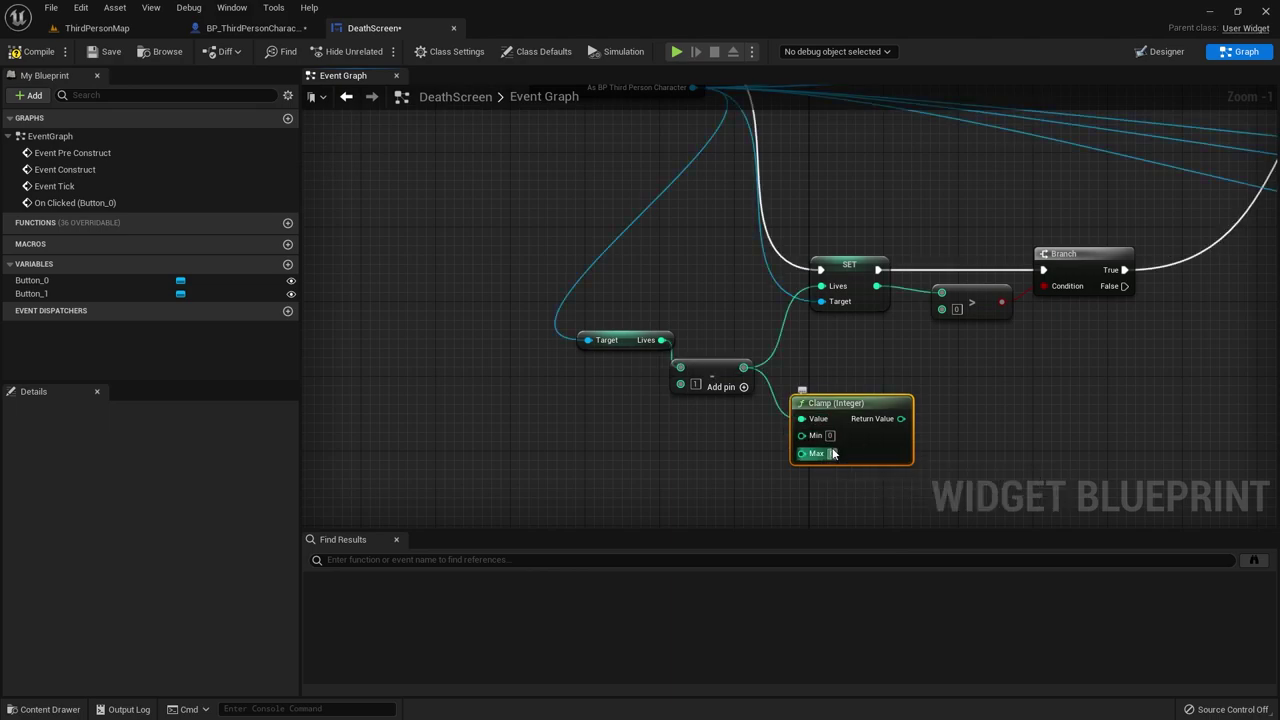
{"action": "type", "text": "10"}
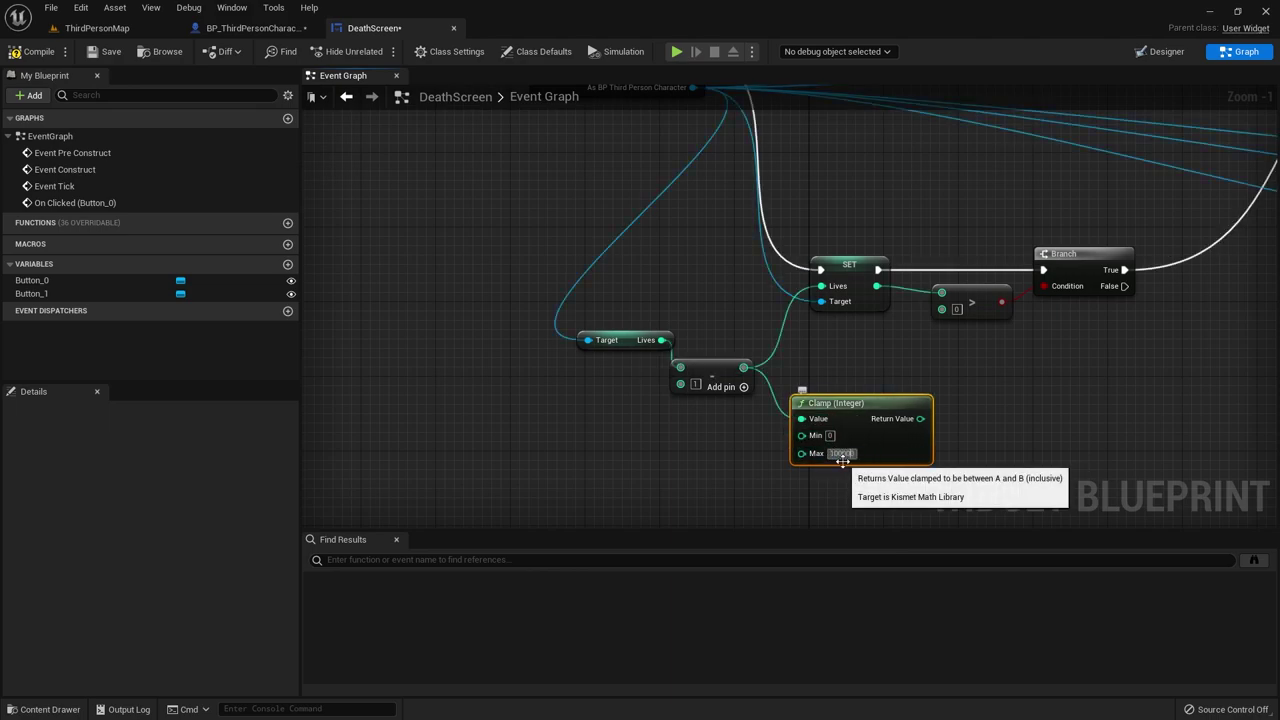
{"action": "type", "text": "00"}
{"action": "left_click_drag", "start_coordinate": [927, 418], "coordinate": [821, 286]}
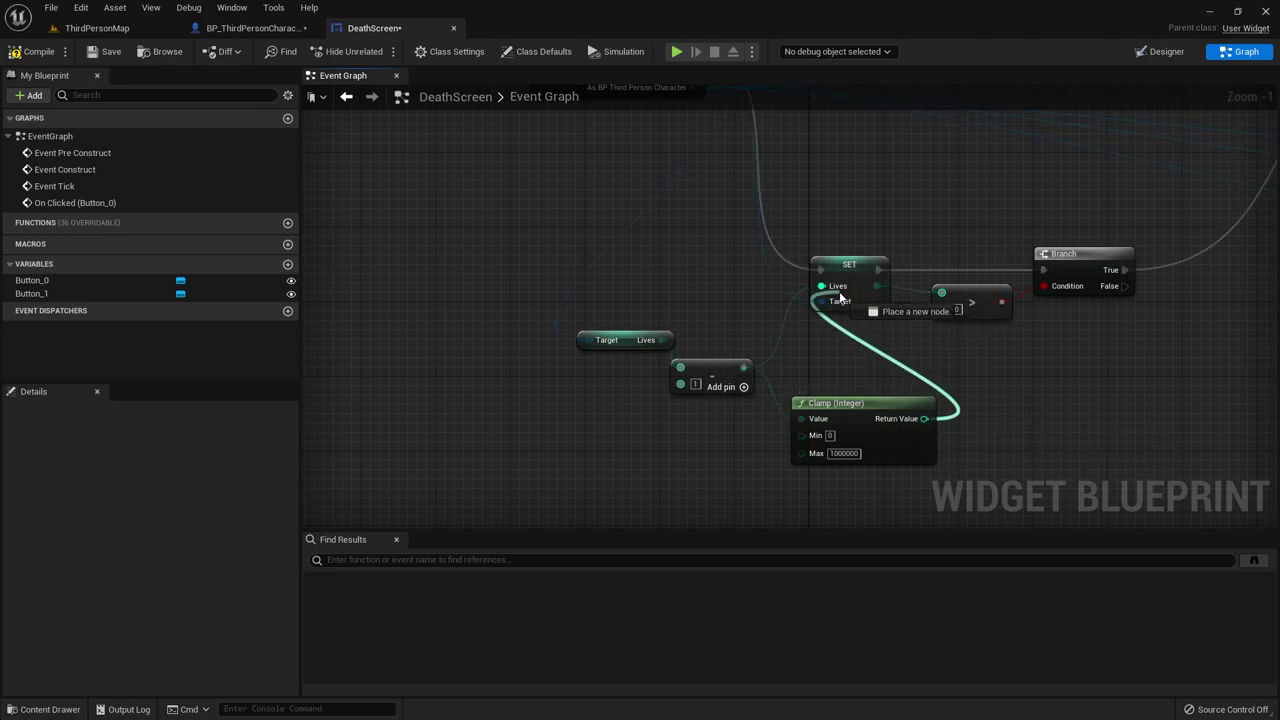
{"action": "mouse_move", "coordinate": [881, 407]}
{"action": "left_mouse_down"}
{"action": "mouse_move", "coordinate": [871, 323]}
{"action": "mouse_move", "coordinate": [862, 369]}
{"action": "left_mouse_up"}
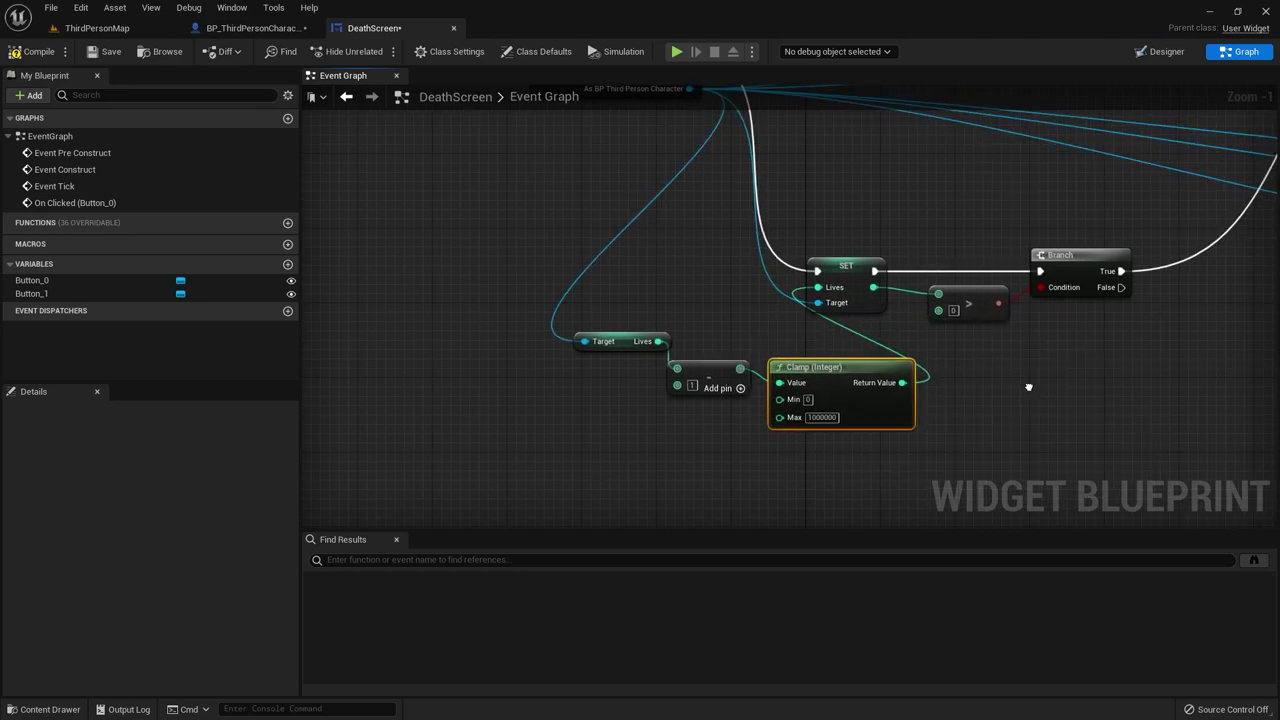
{"action": "right_click_drag", "start_coordinate": [508, 279], "coordinate": [393, 320]}
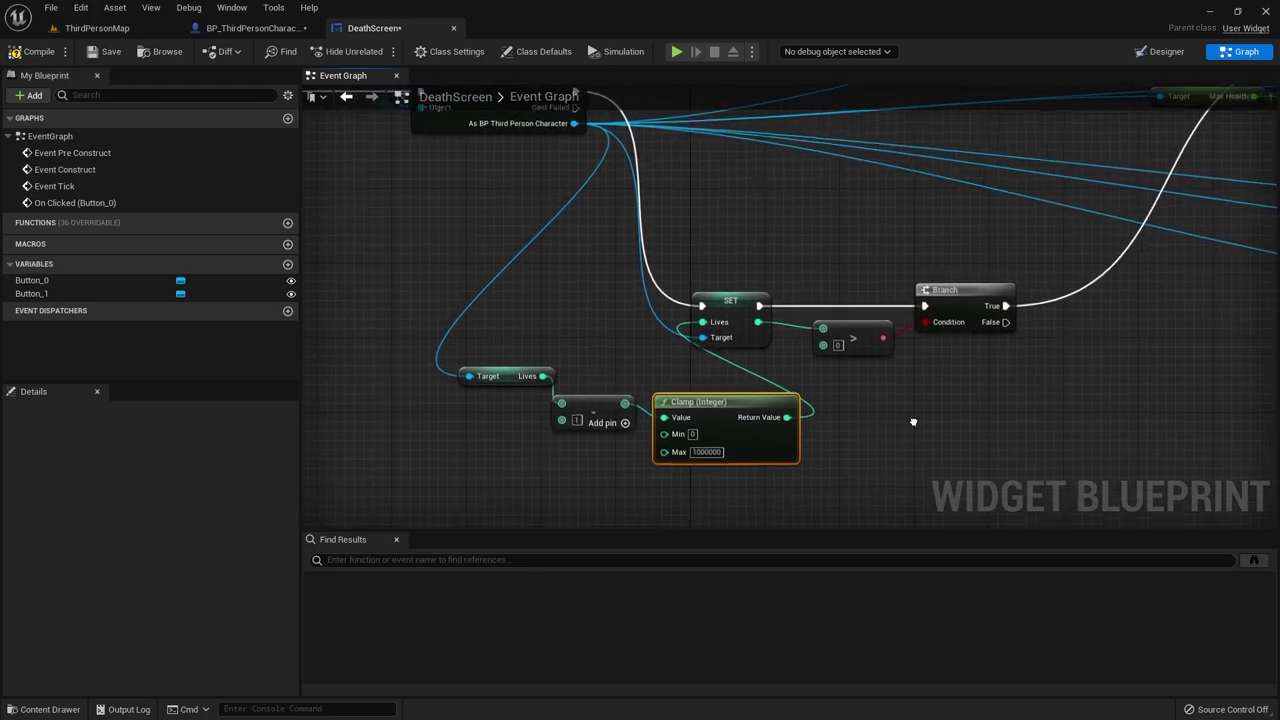
{"action": "left_click", "coordinate": [105, 51]}
Step: Play-test, choose Keep Going after each of two deaths, then stop and return to the DeathScreen graph
{"action": "left_click", "coordinate": [97, 28]}
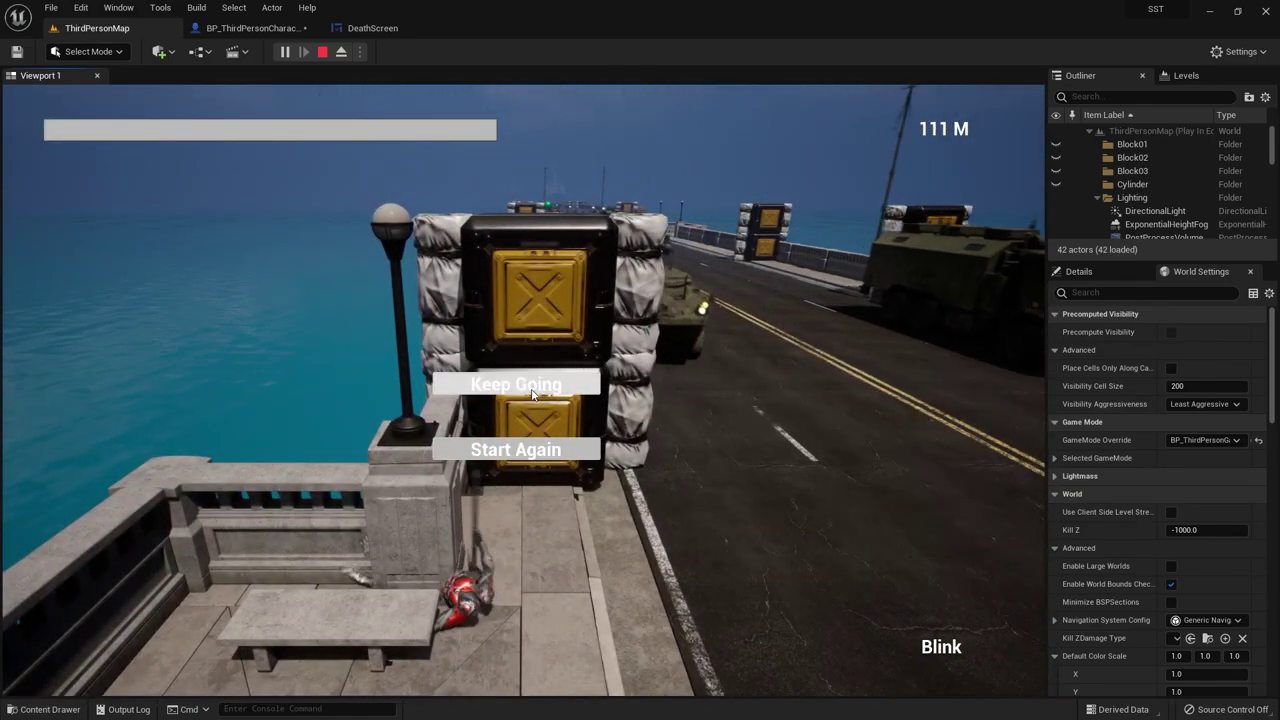
{"action": "left_click", "coordinate": [533, 386]}
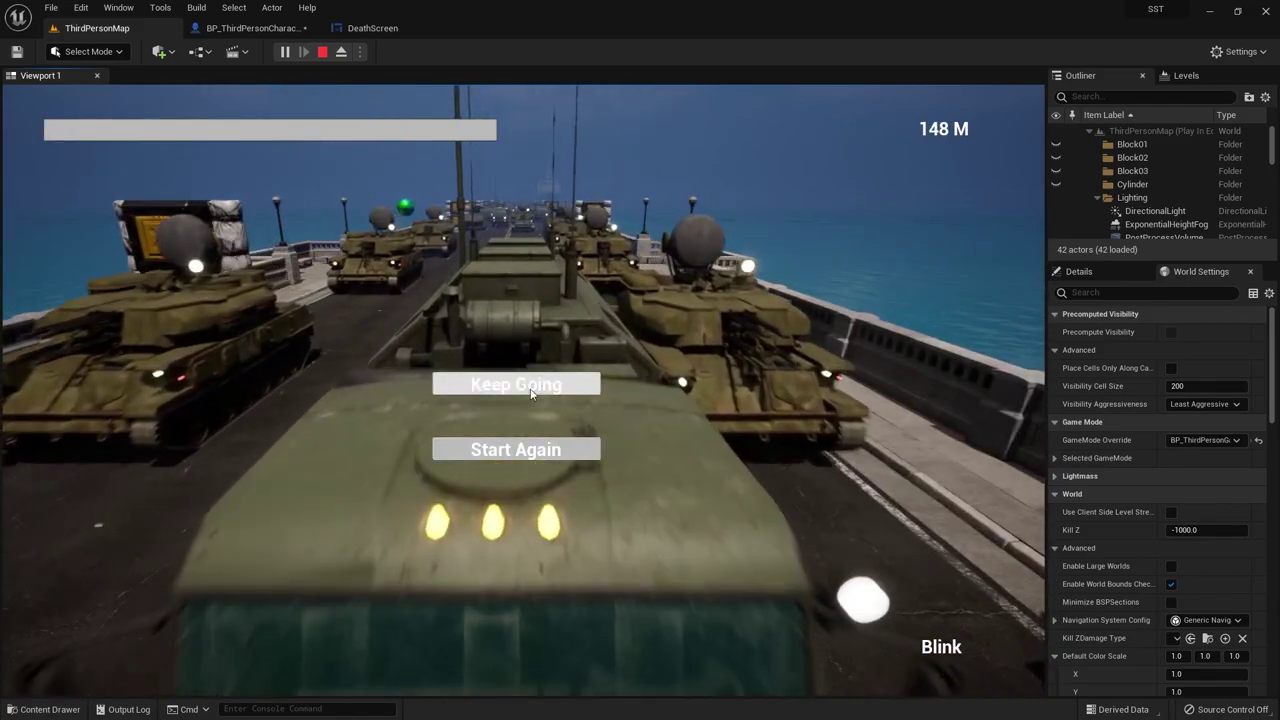
{"action": "left_click", "coordinate": [531, 386]}
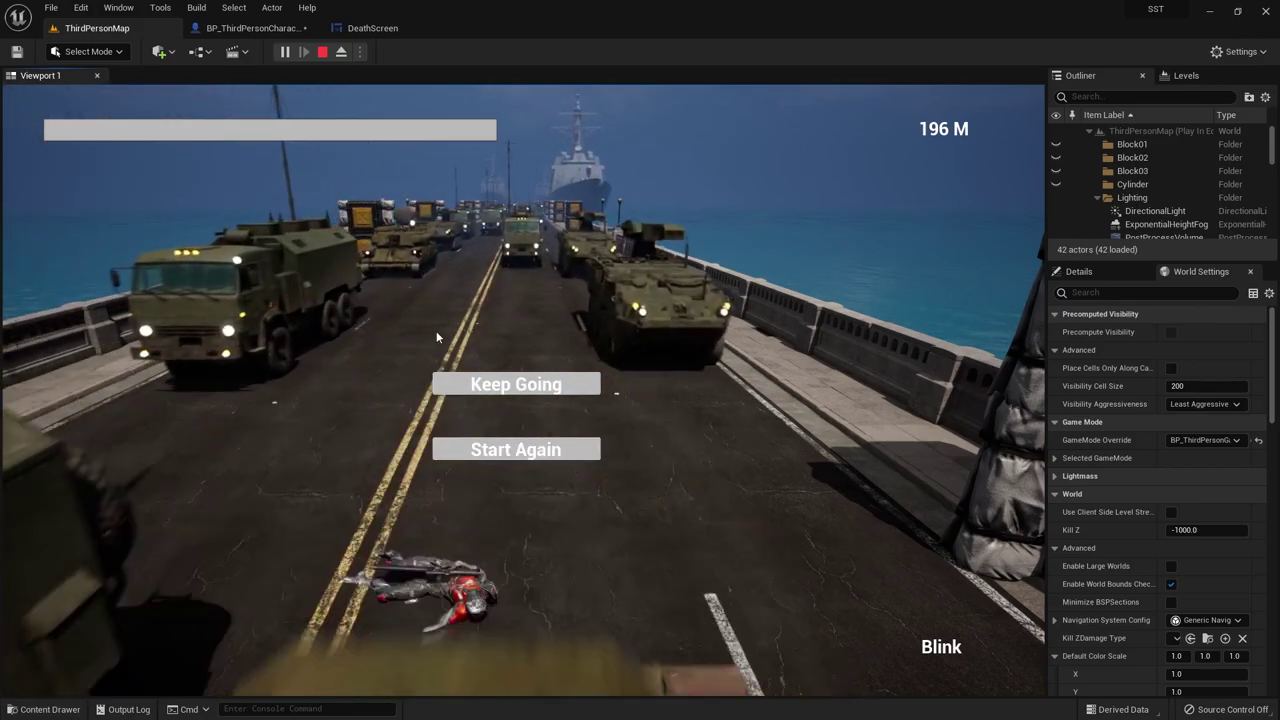
{"action": "key", "text": "Escape"}
{"action": "left_click", "coordinate": [372, 28]}
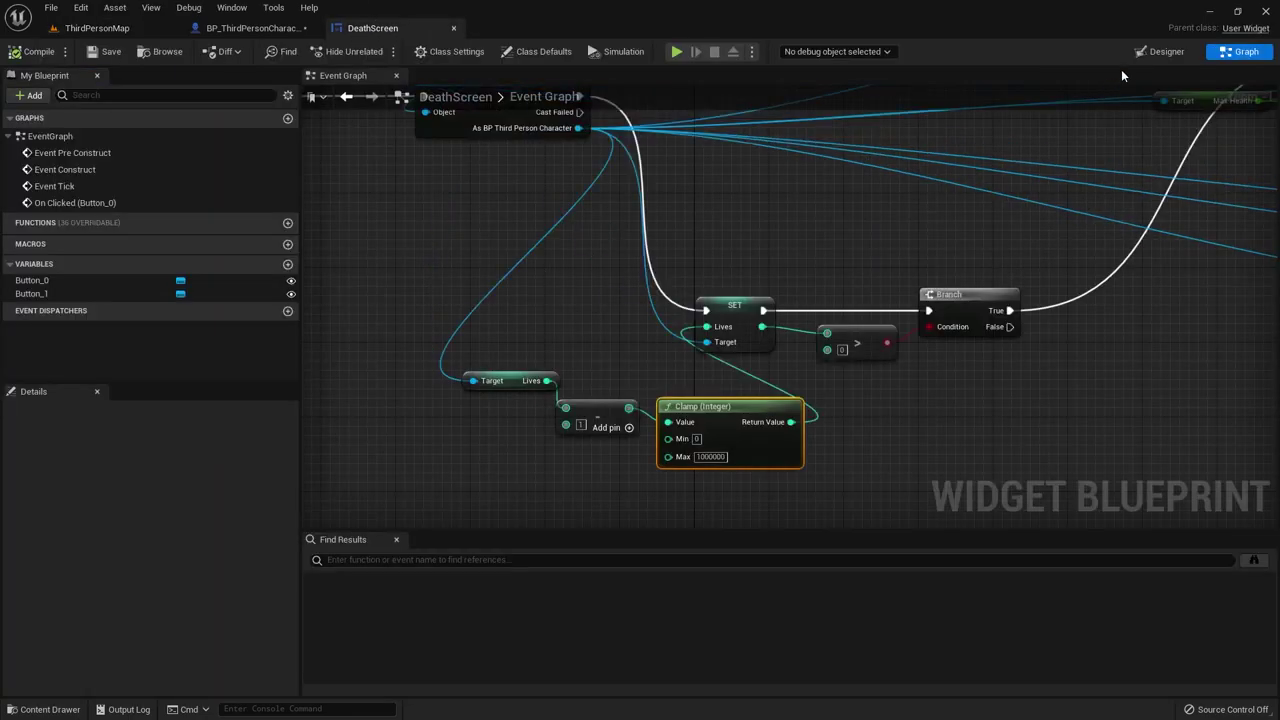
Step: Add an On Clicked event for the second button, Button_1, then go back to the Designer
{"action": "left_click", "coordinate": [1158, 51]}
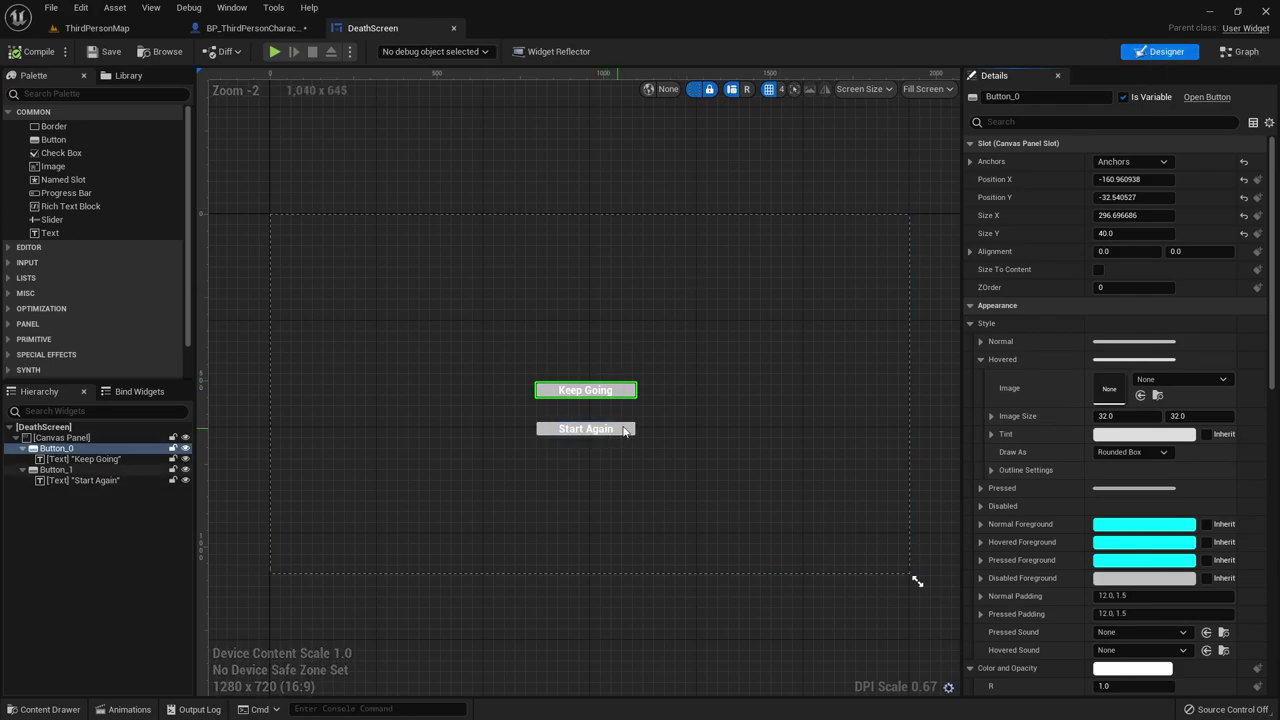
{"action": "scroll", "coordinate": [1220, 464], "scroll_direction": "down", "scroll_amount": 2}
{"action": "scroll", "coordinate": [1220, 464], "scroll_direction": "down", "scroll_amount": 5}
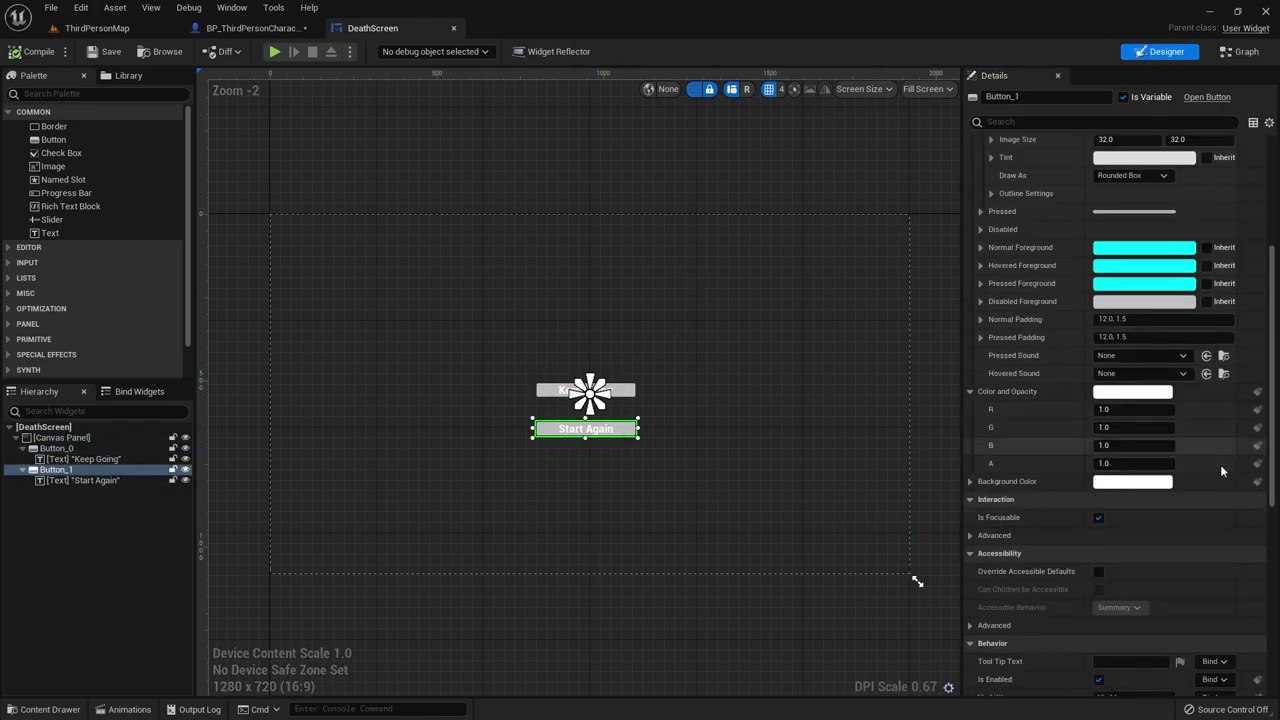
{"action": "scroll", "coordinate": [1156, 619], "scroll_direction": "down", "scroll_amount": 5}
{"action": "scroll", "coordinate": [1144, 674], "scroll_direction": "down", "scroll_amount": 5}
{"action": "left_click", "coordinate": [1141, 615]}
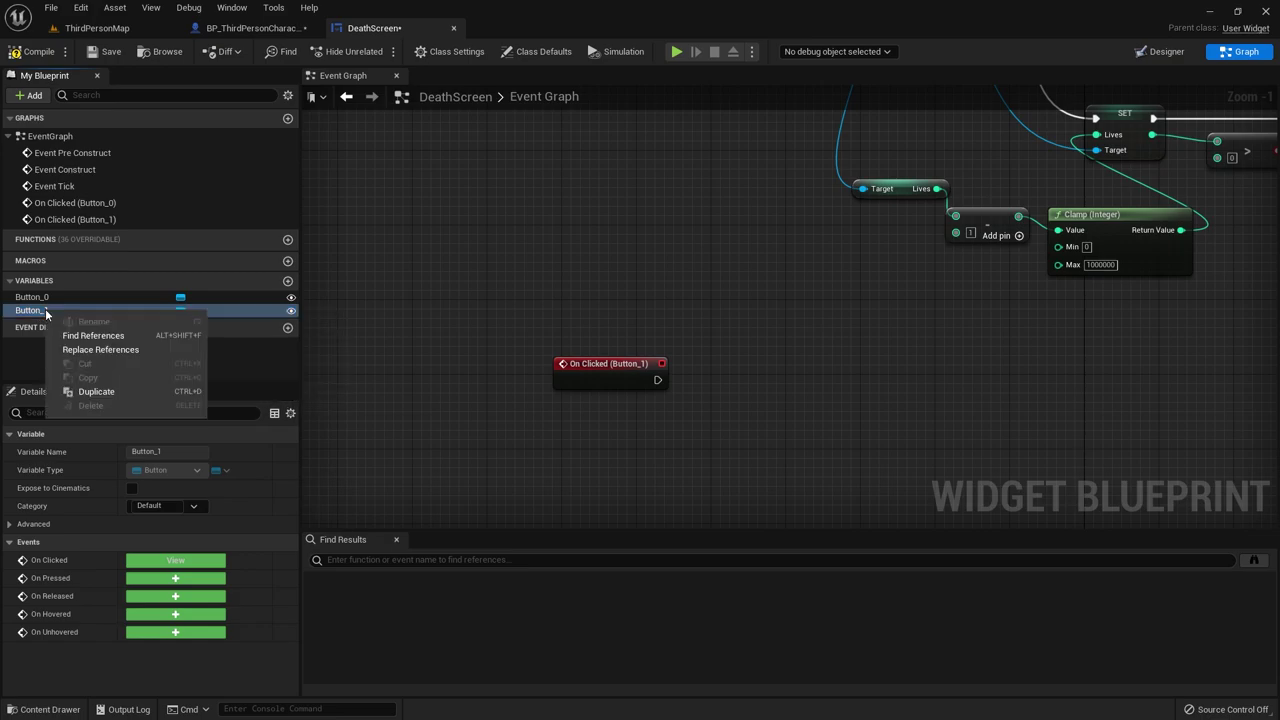
{"action": "left_click", "coordinate": [608, 373]}
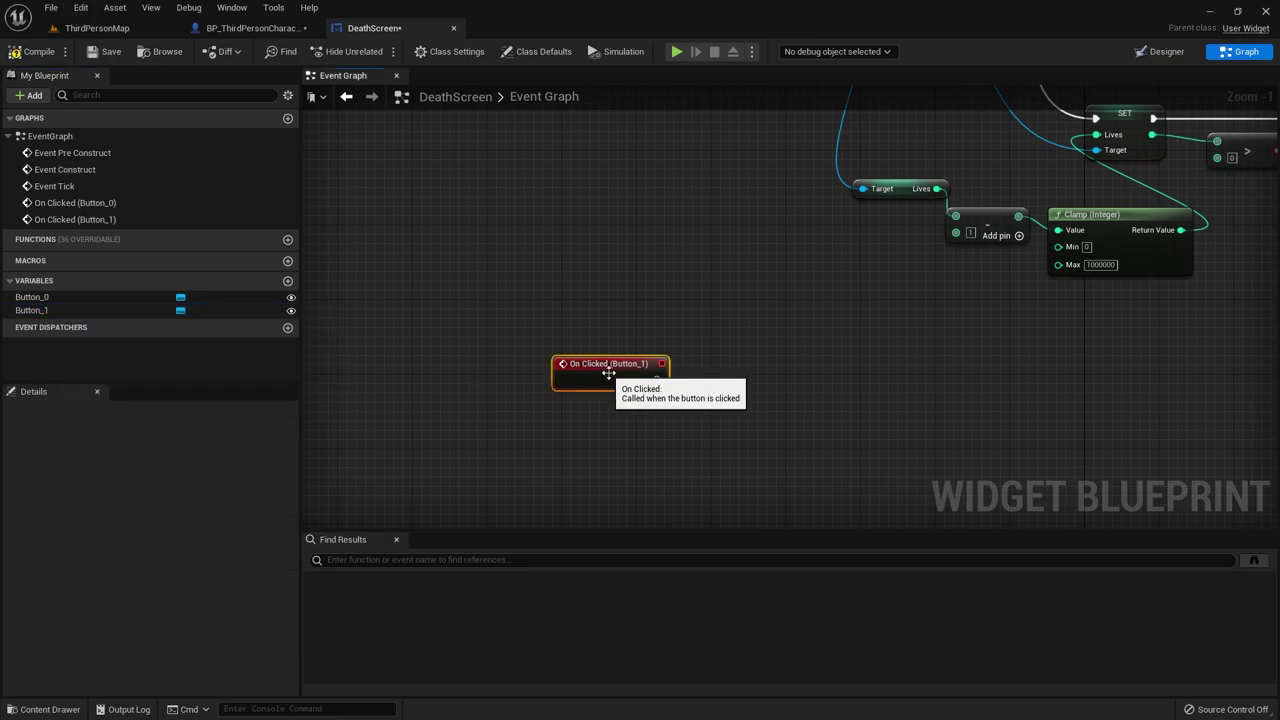
{"action": "left_click", "coordinate": [1165, 51]}
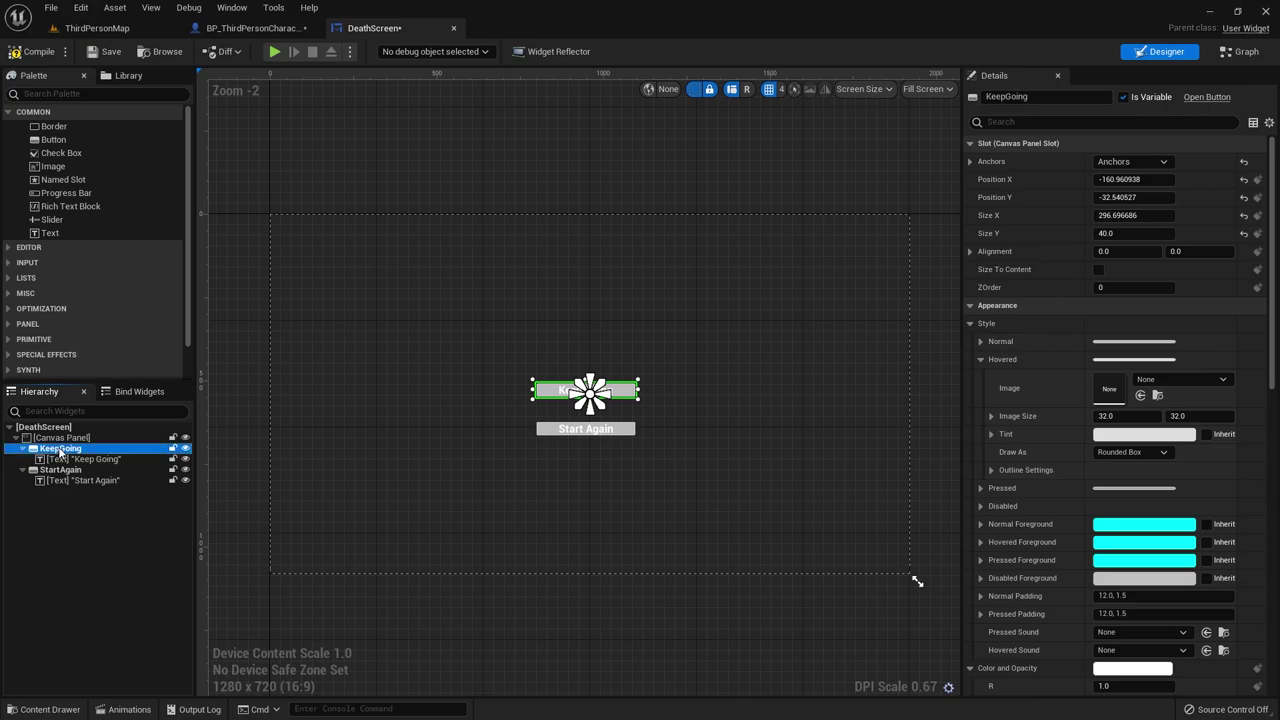
Step: Make On Clicked (StartAgain) run Open Level (by Name) with ThirdPersonMap, then compile and save
{"action": "left_click", "coordinate": [1225, 55]}
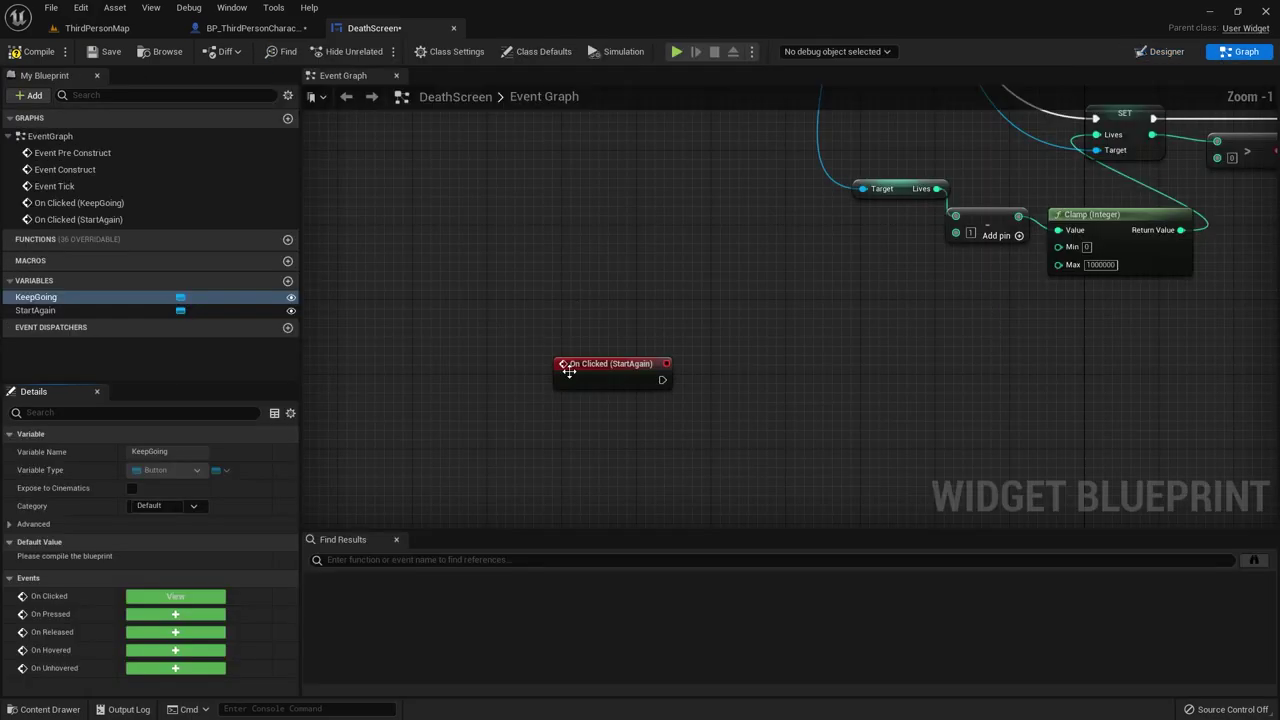
{"action": "left_click", "coordinate": [556, 341]}
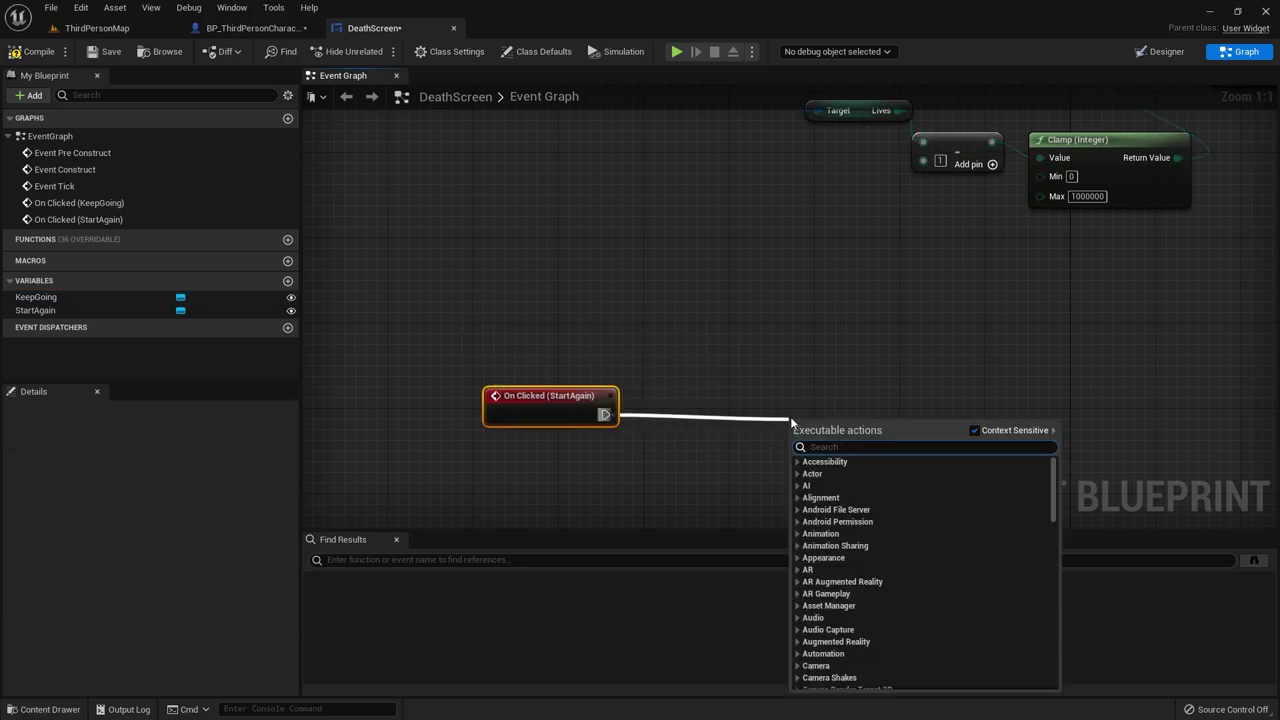
{"action": "type", "text": "open level"}
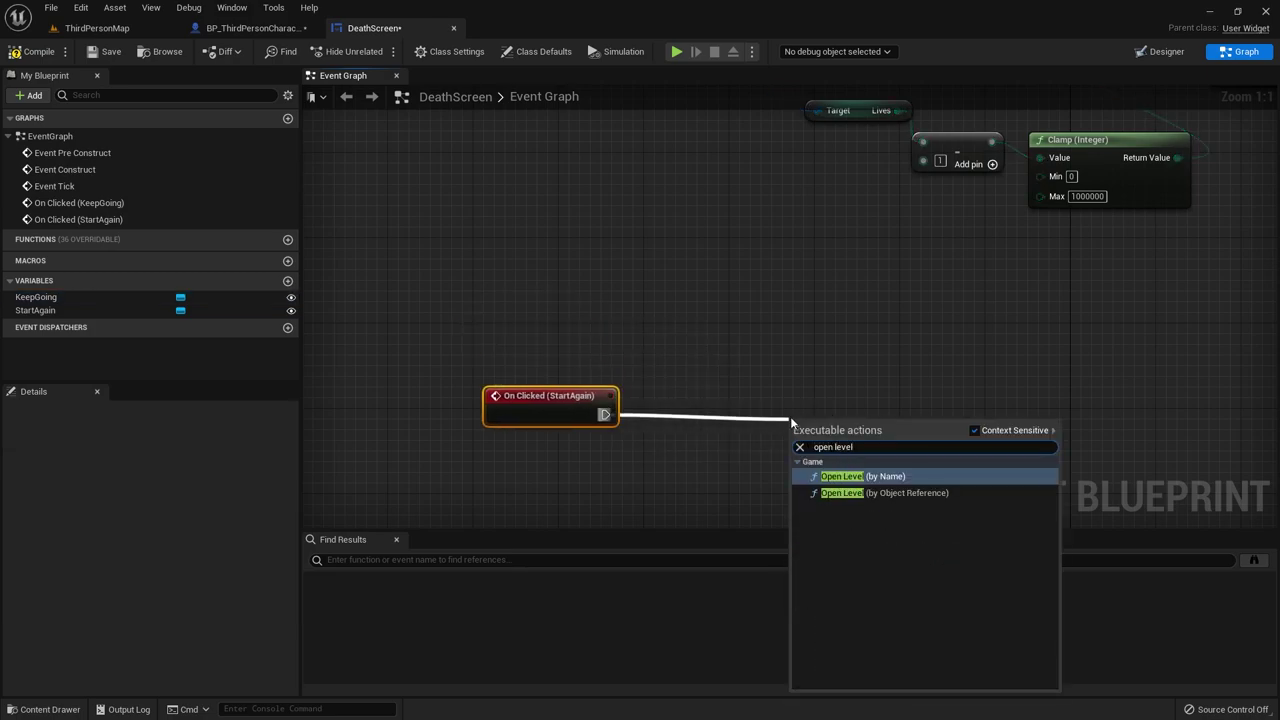
{"action": "left_click", "coordinate": [843, 477]}
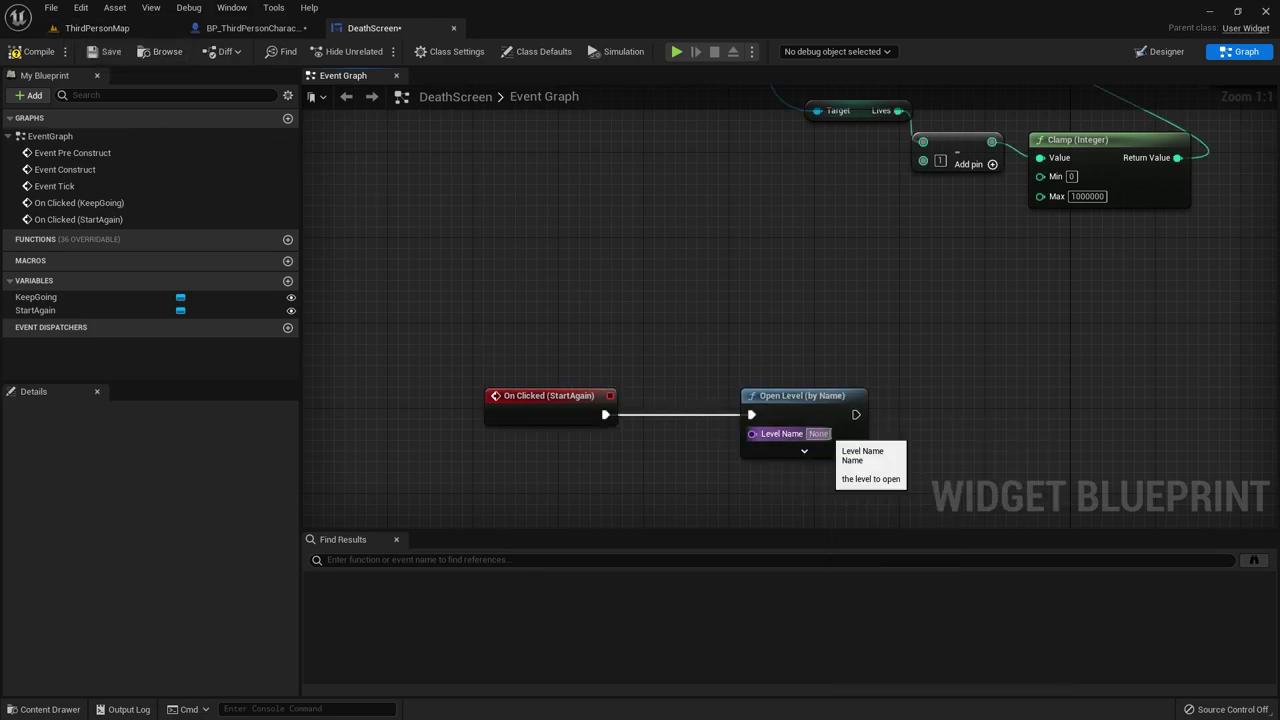
{"action": "type", "text": "T"}
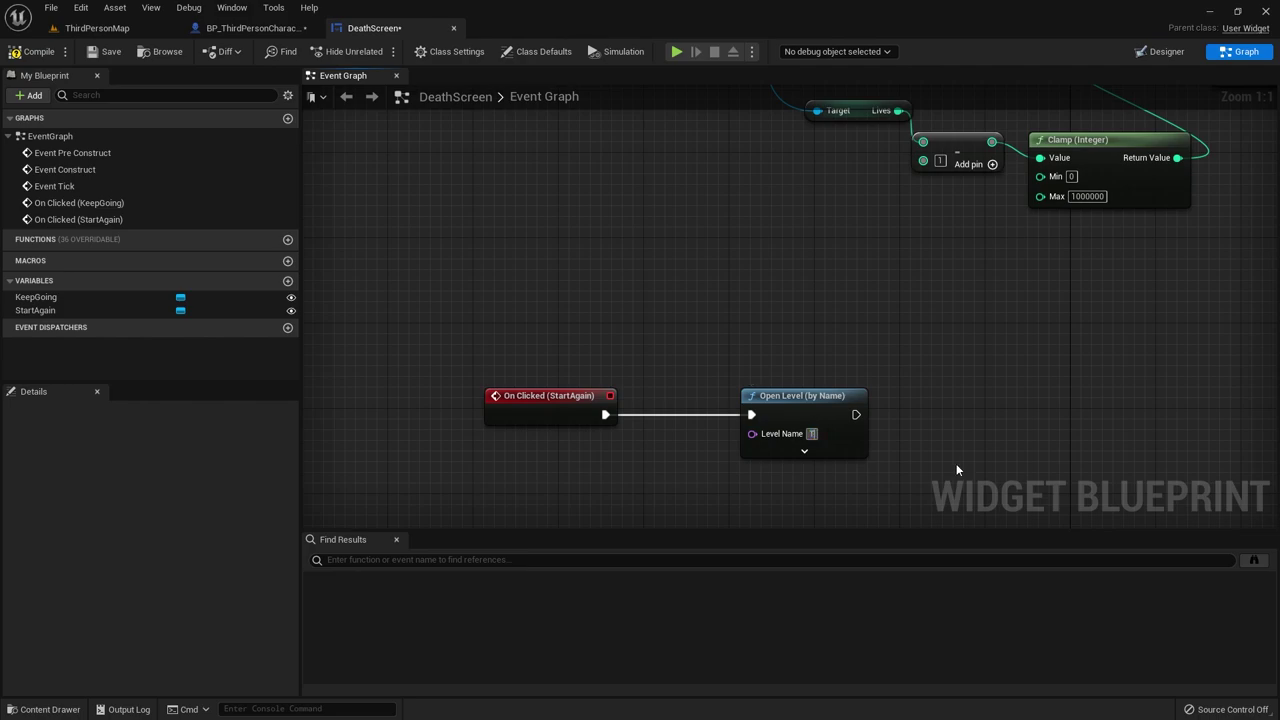
{"action": "type", "text": "hirdP"}
{"action": "type", "text": "ersonM"}
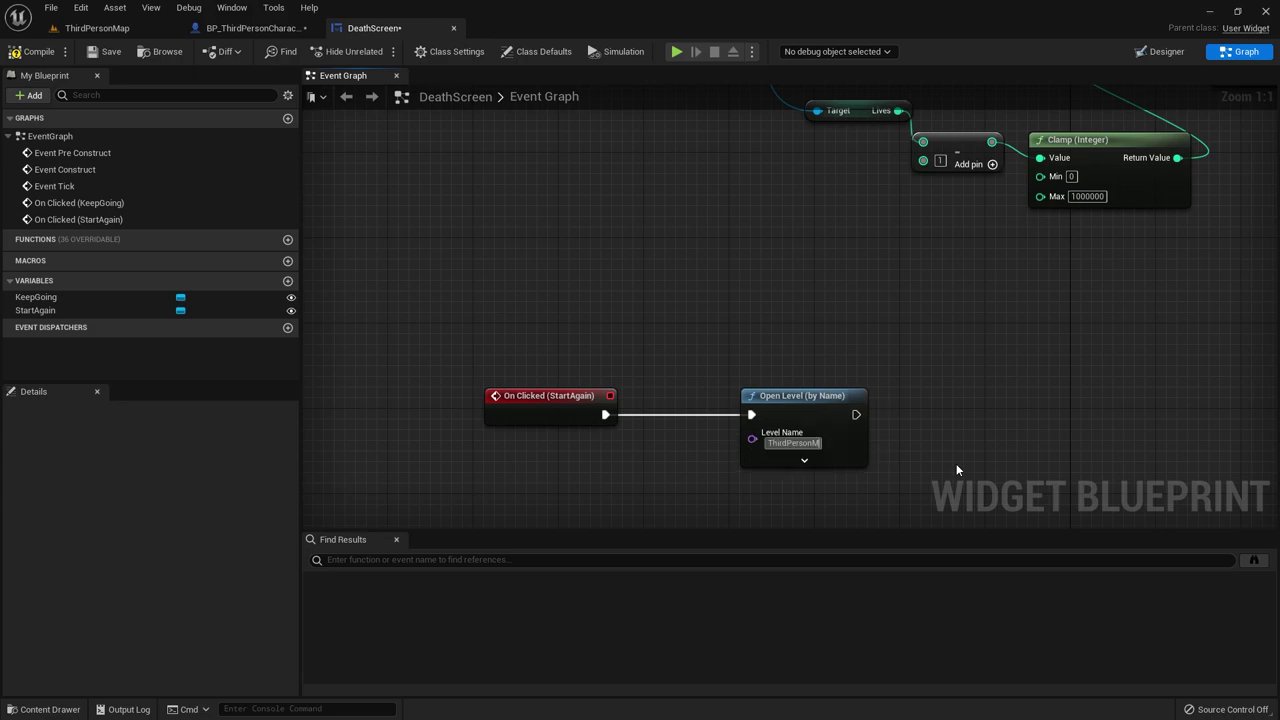
{"action": "type", "text": "ap"}
{"action": "left_click", "coordinate": [922, 453]}
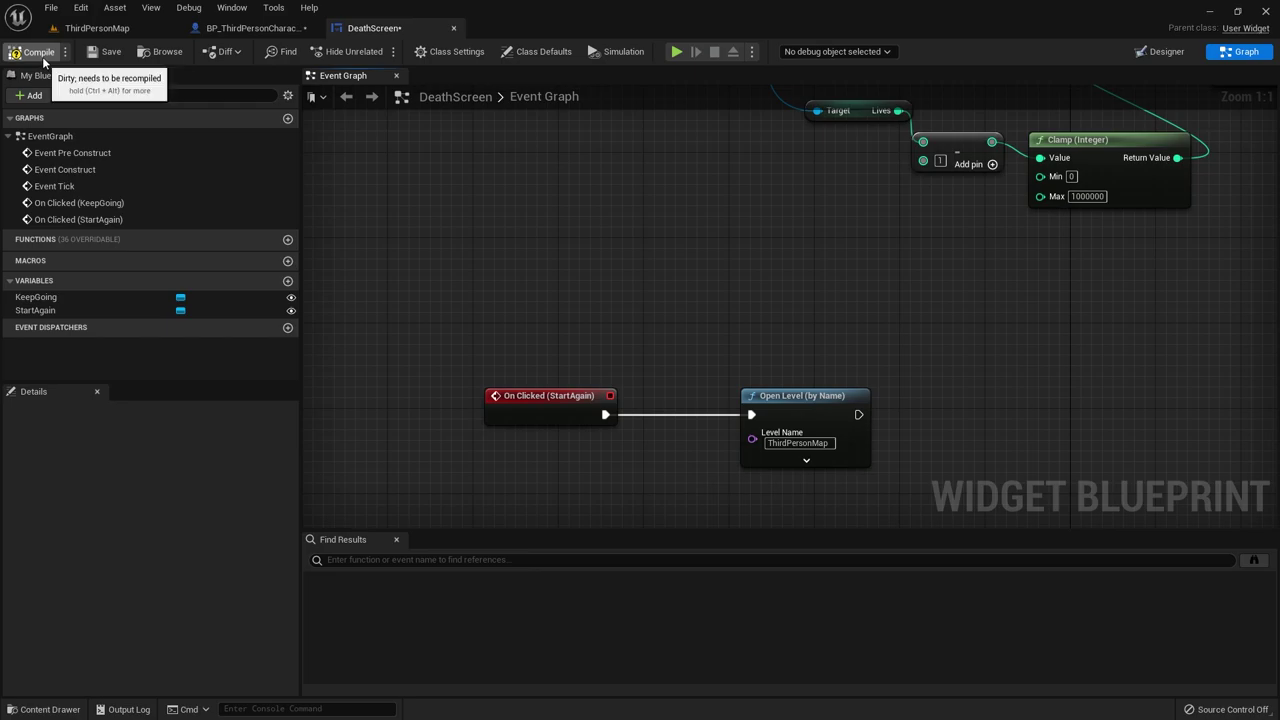
{"action": "left_click", "coordinate": [99, 52]}
{"action": "left_click", "coordinate": [97, 28]}
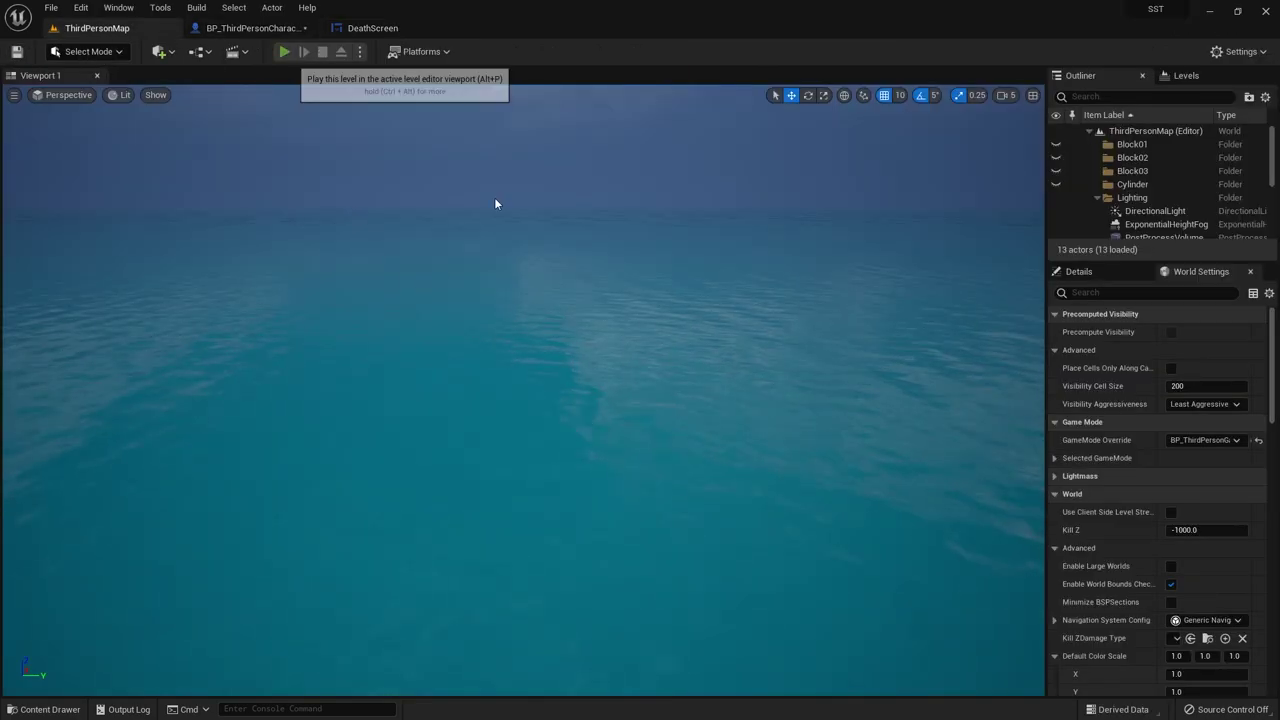
{"action": "key", "text": "alt+p"}
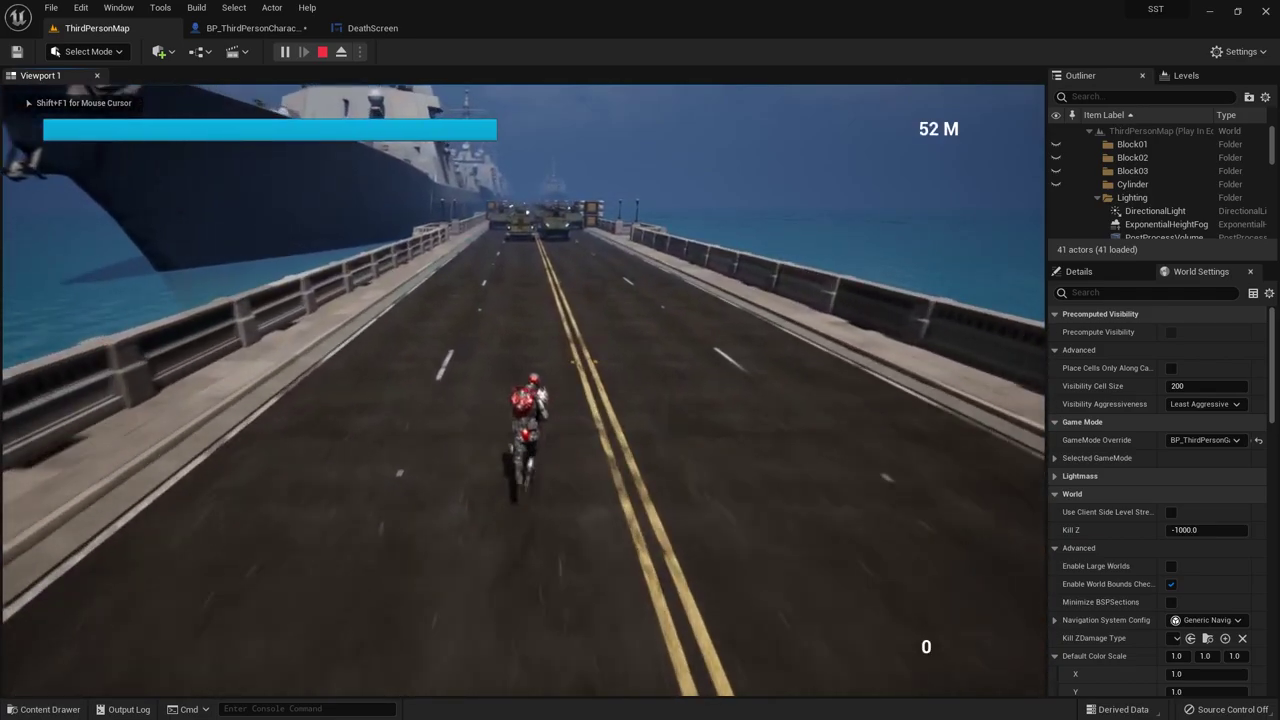
{"action": "key", "text": "e"}
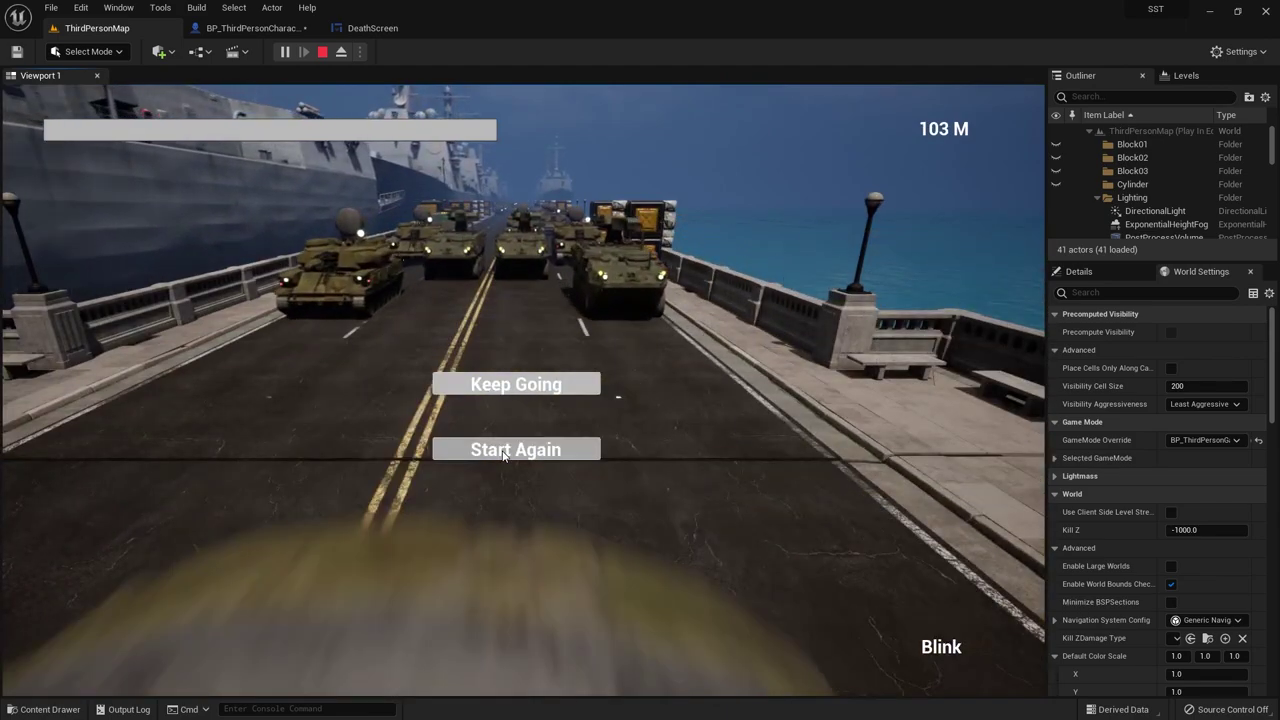
{"action": "left_click", "coordinate": [504, 455]}
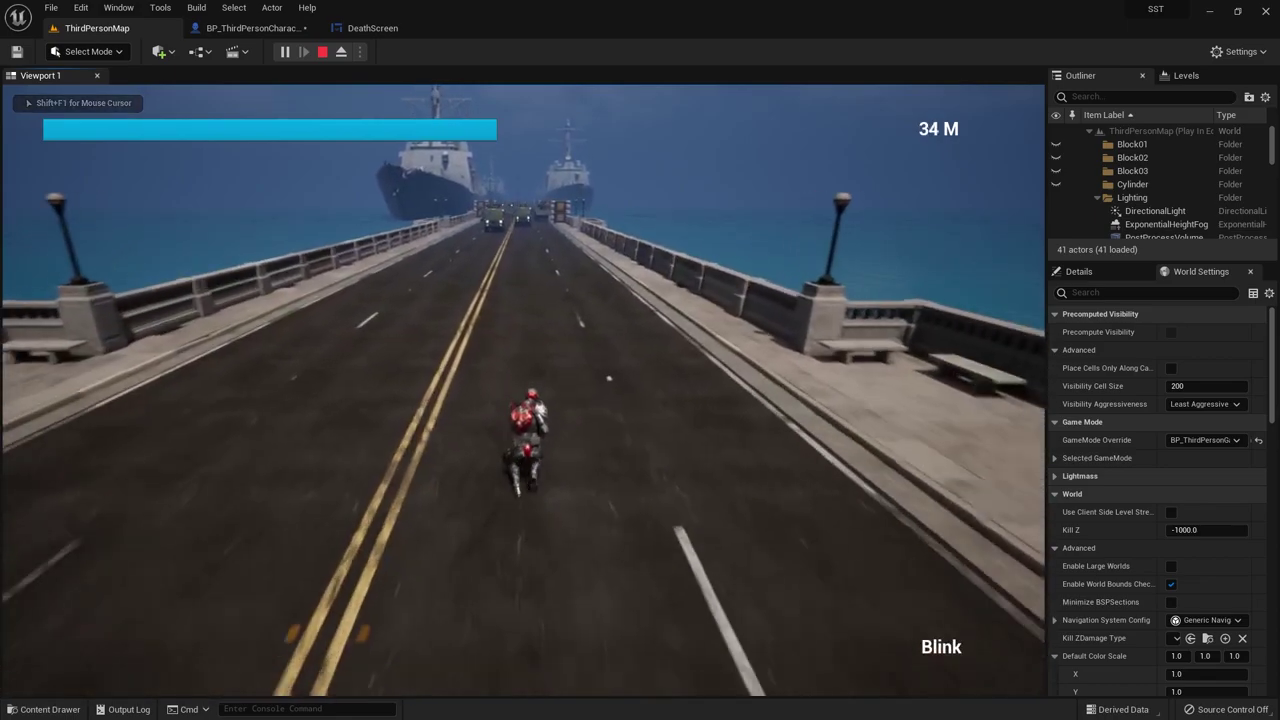
{"action": "key", "text": "e"}
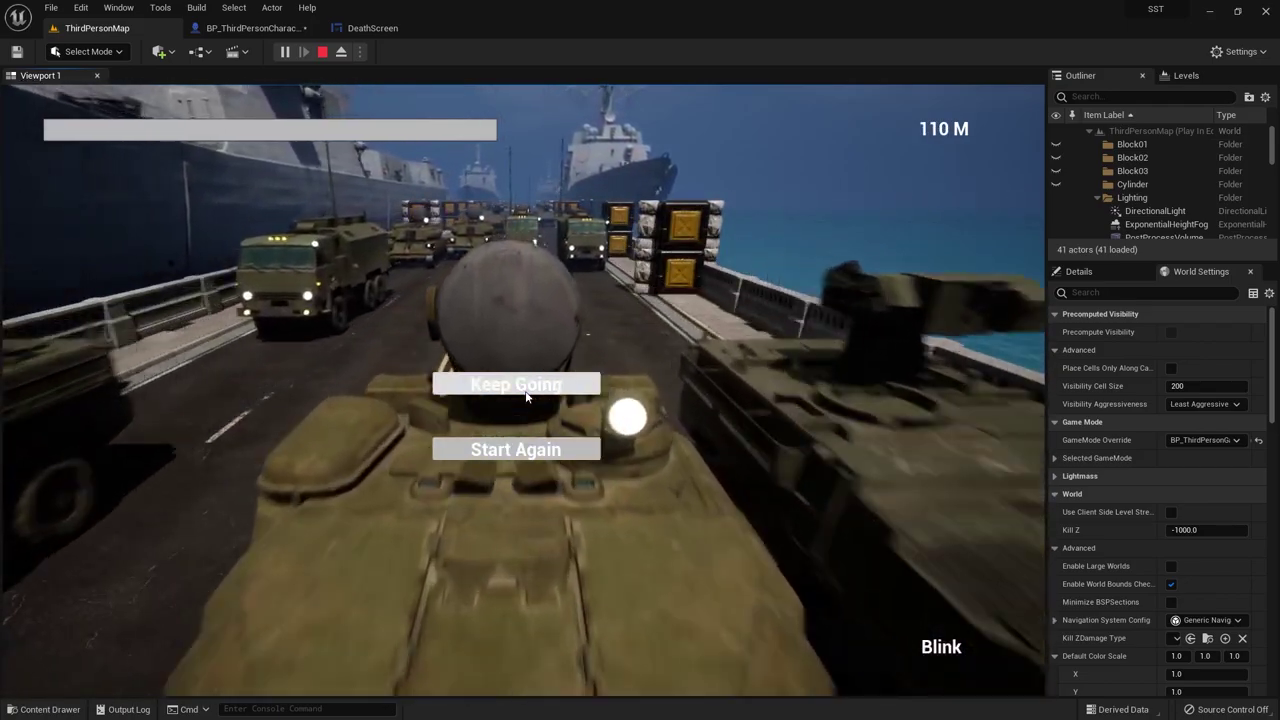
{"action": "left_click", "coordinate": [526, 394]}
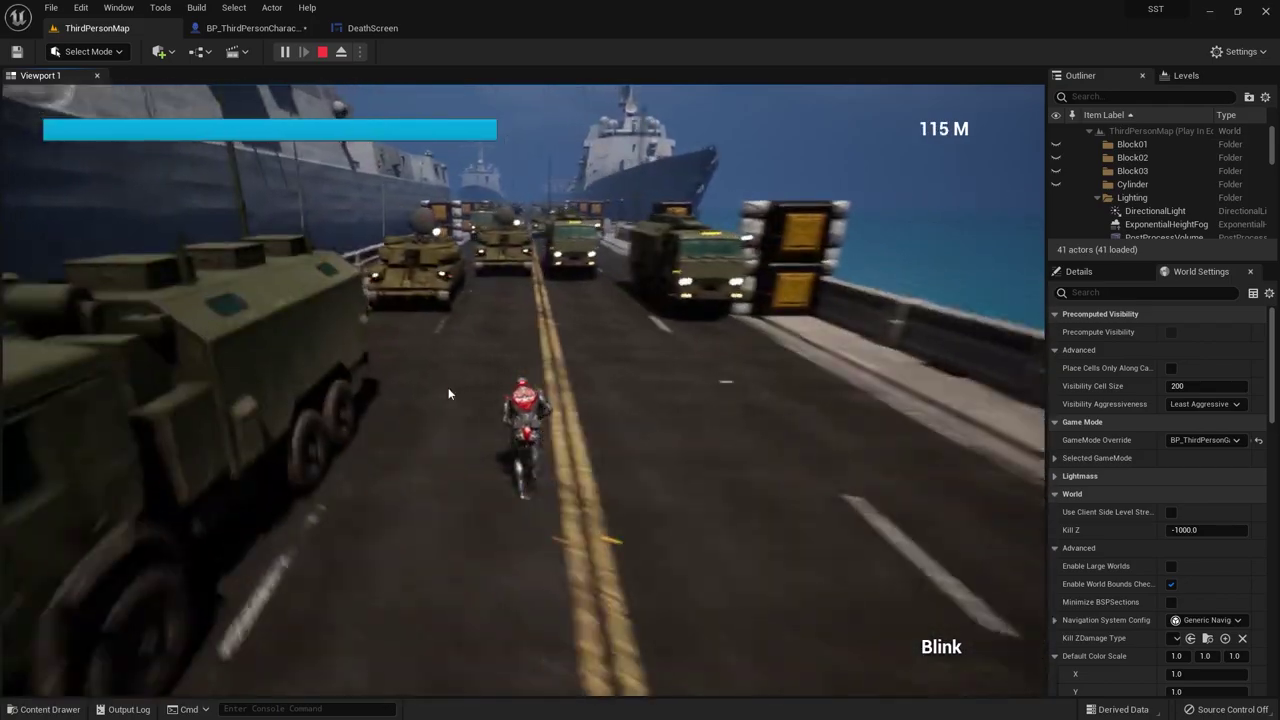
{"action": "key", "text": "e"}
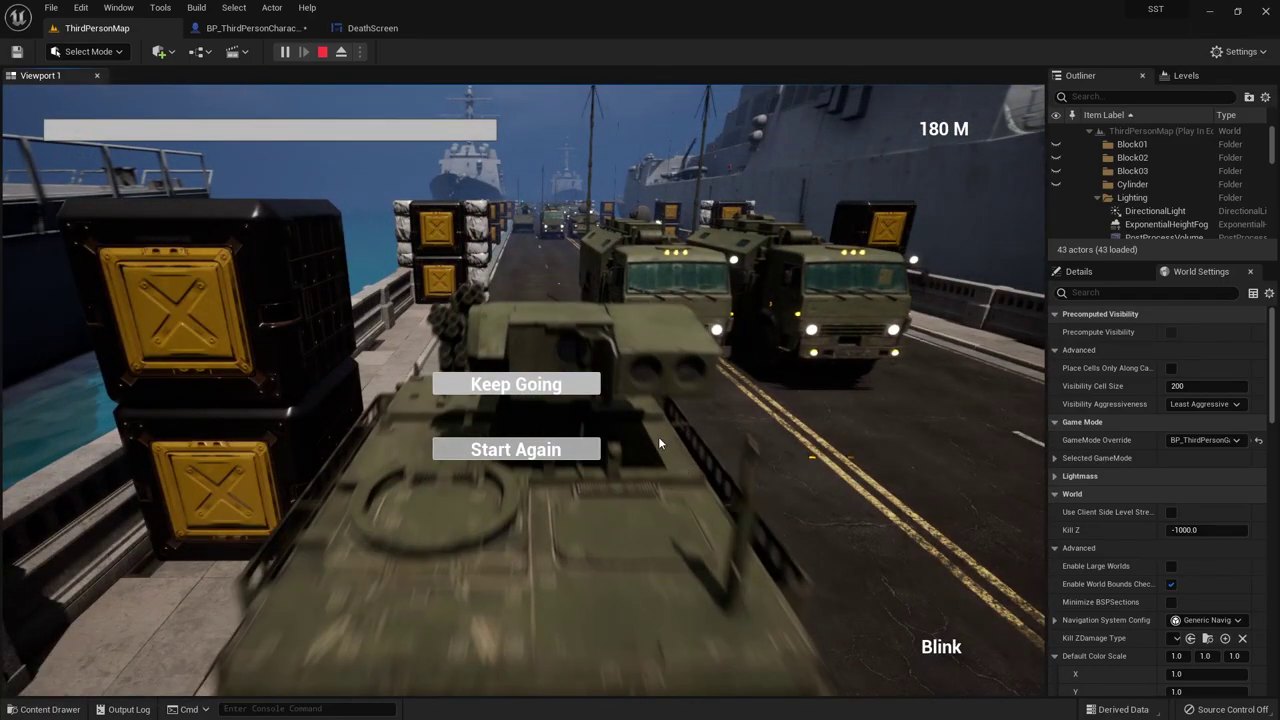
{"action": "left_click", "coordinate": [560, 449]}
{"action": "key", "text": "e"}
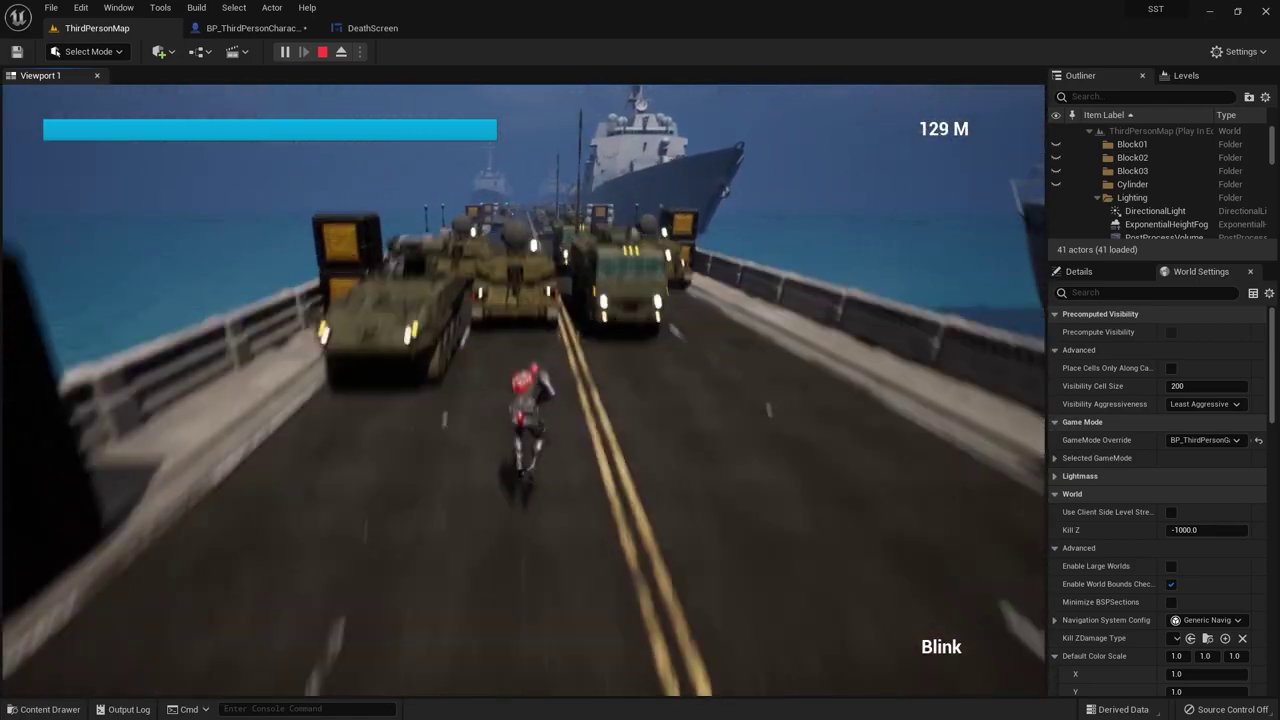
{"action": "key", "text": "e"}
{"action": "key", "text": "d"}
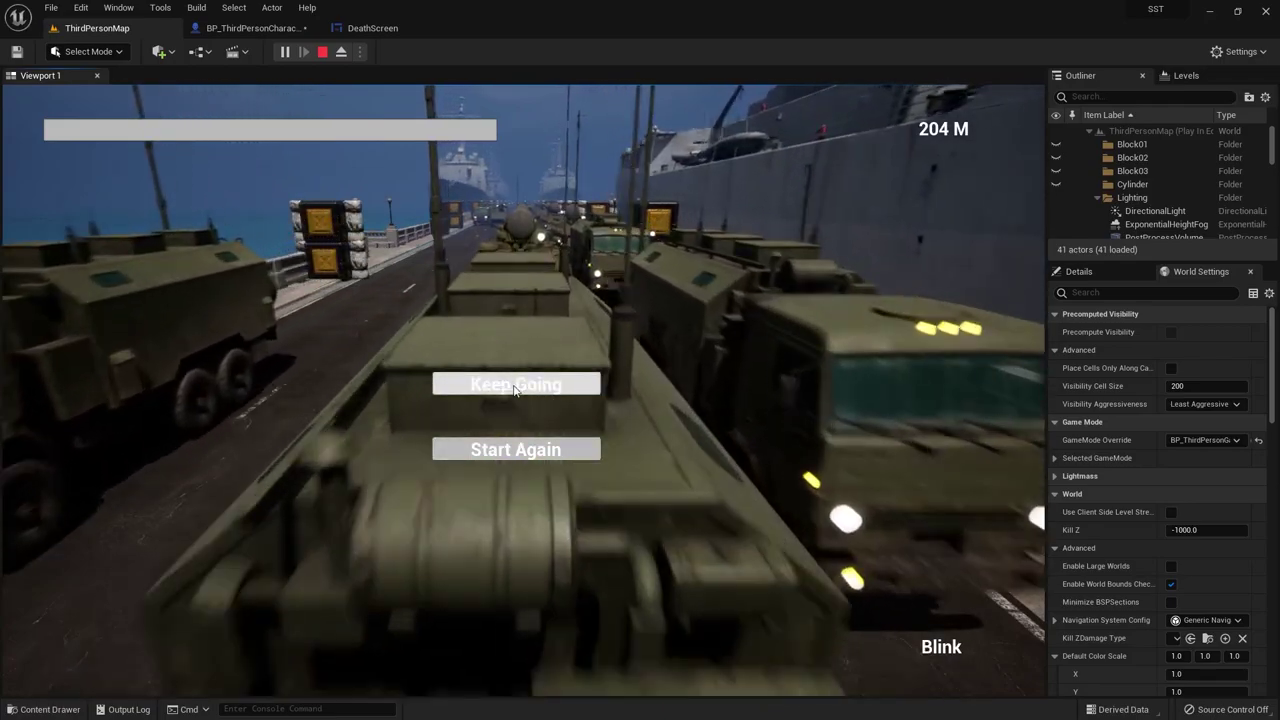
{"action": "left_click", "coordinate": [514, 386]}
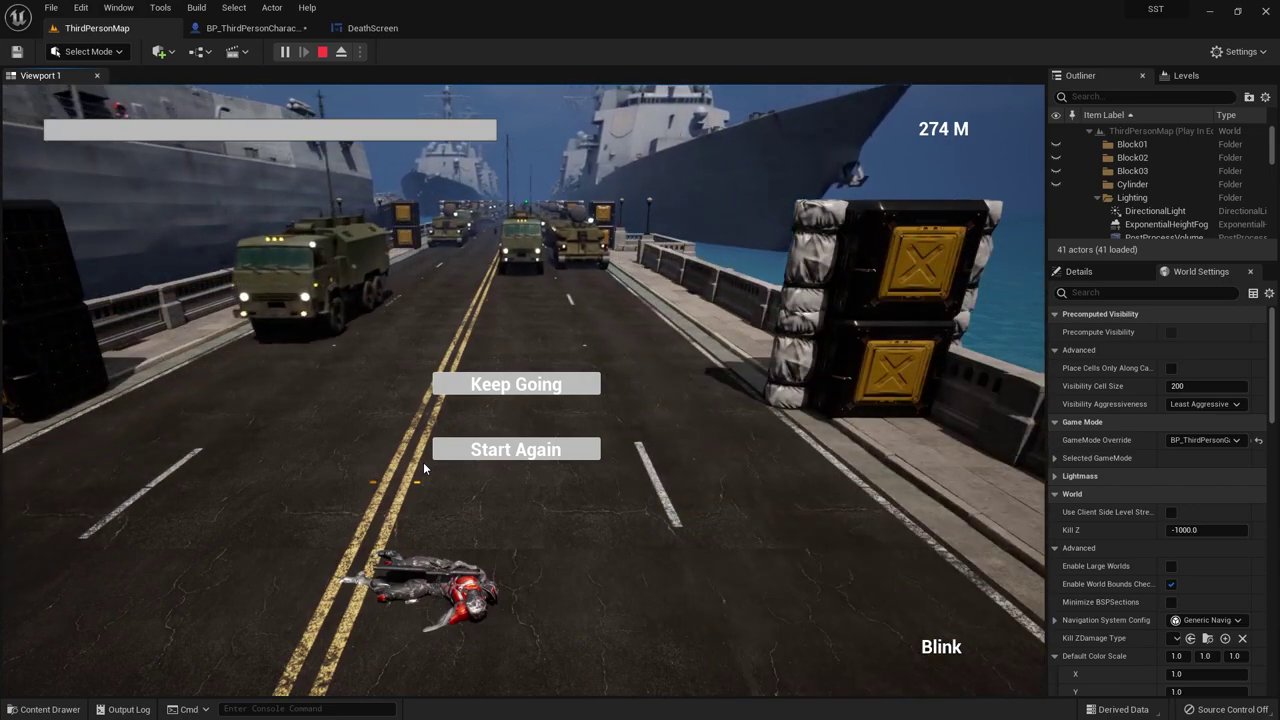
{"action": "key", "text": "Escape"}
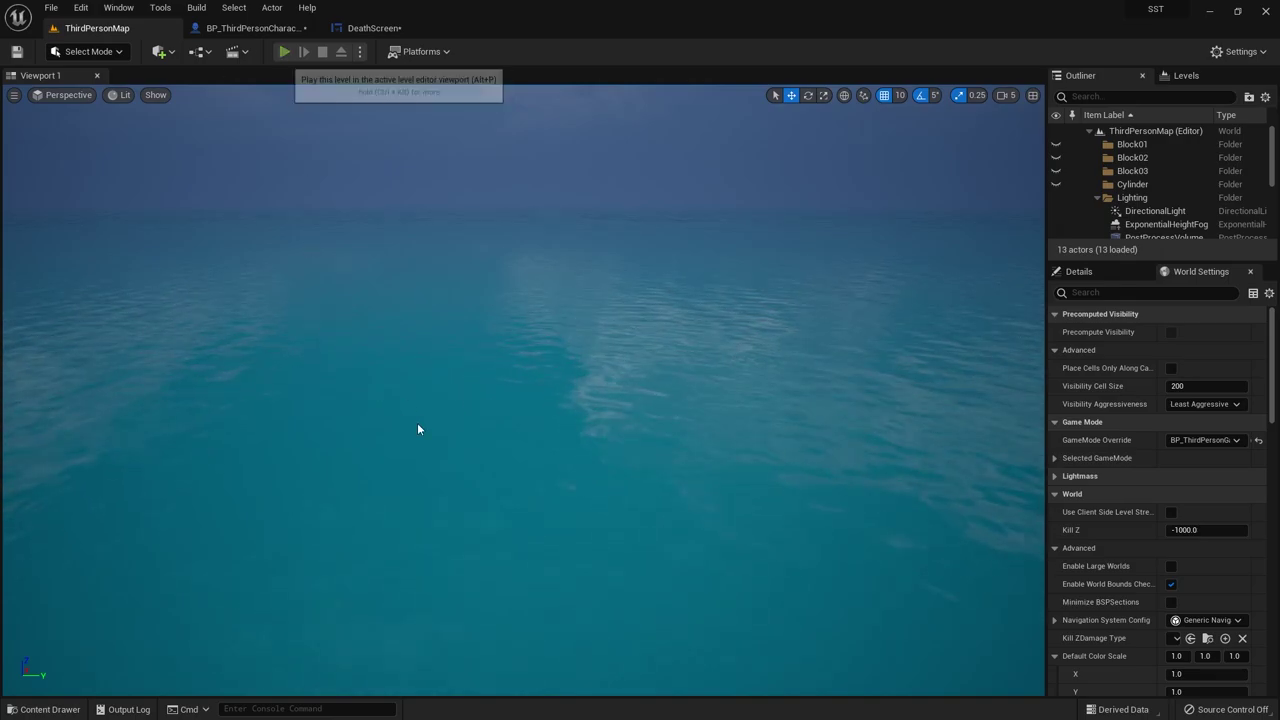
Step: Play-test again, resume after dying, use the blink ability, then stop with Esc
{"action": "key", "text": "alt+p"}
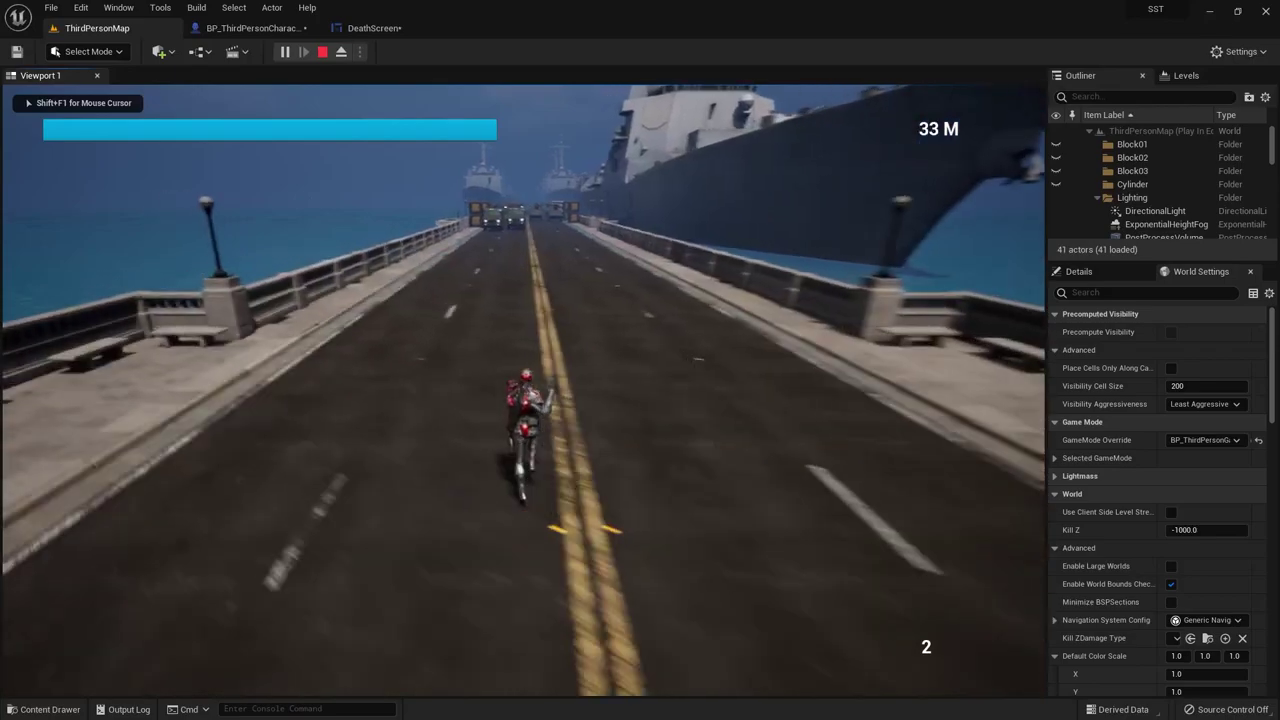
{"action": "key", "text": "a"}
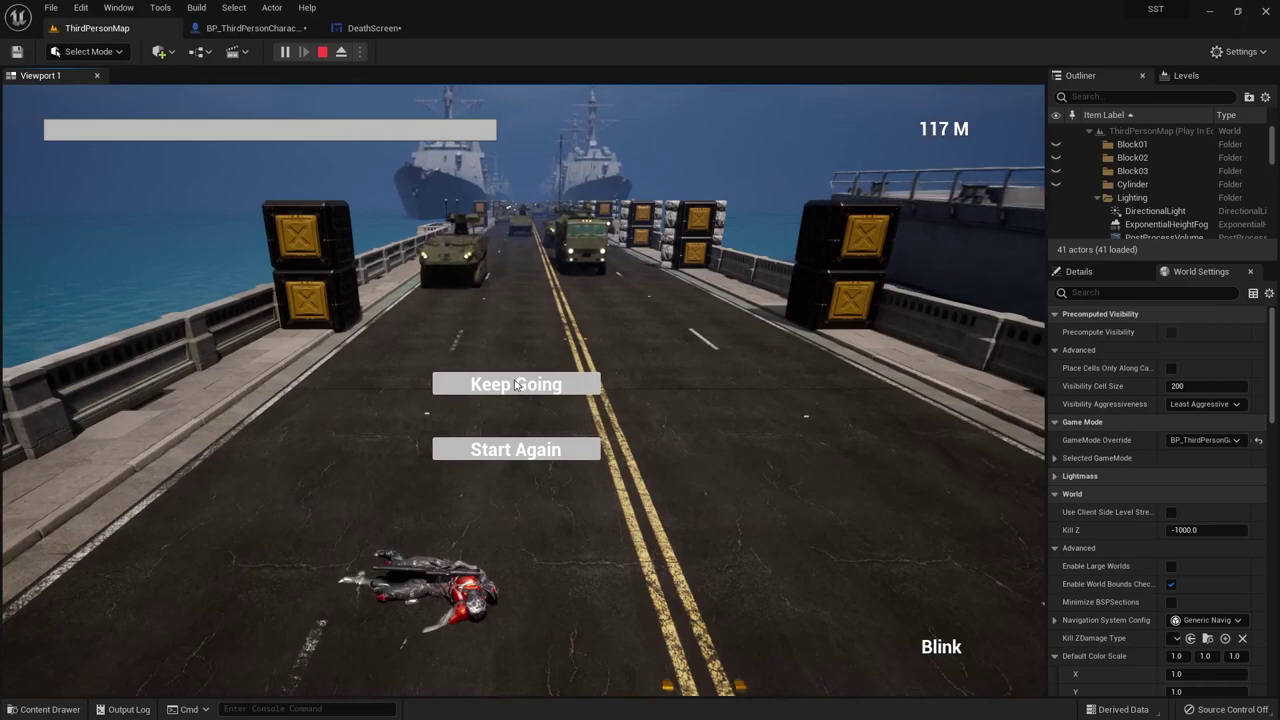
{"action": "left_click", "coordinate": [512, 386]}
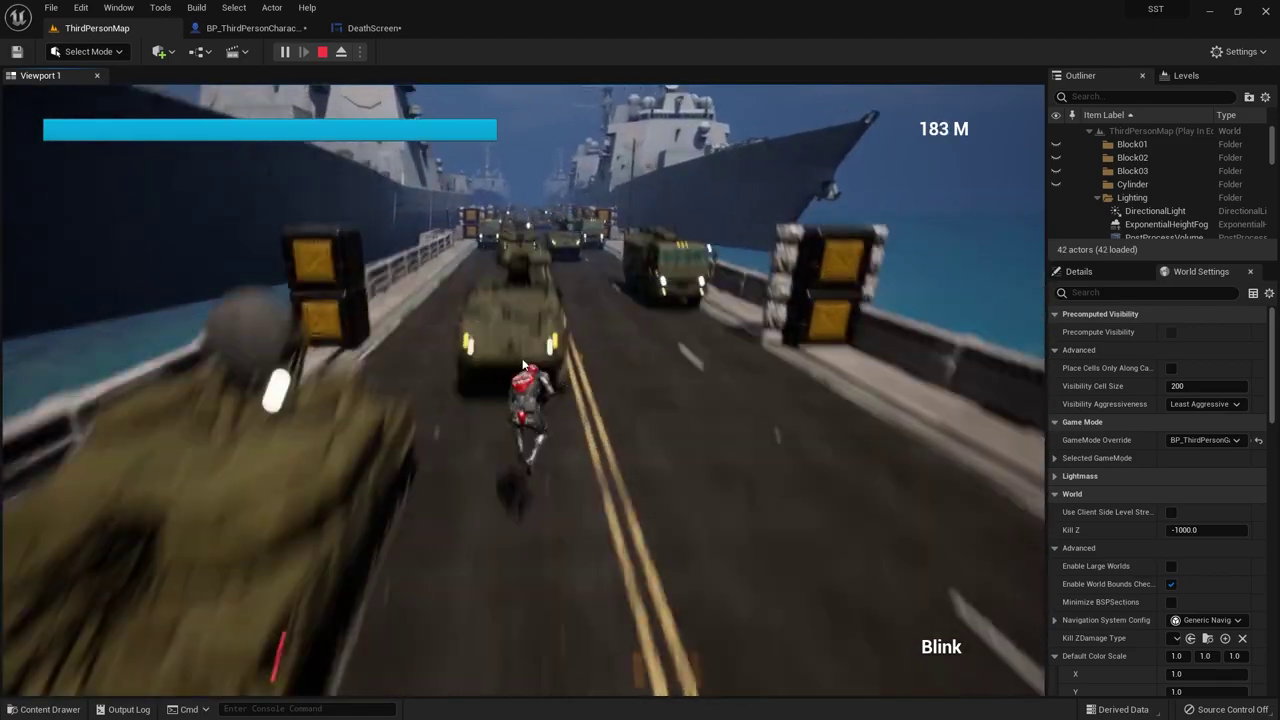
{"action": "key", "text": "e"}
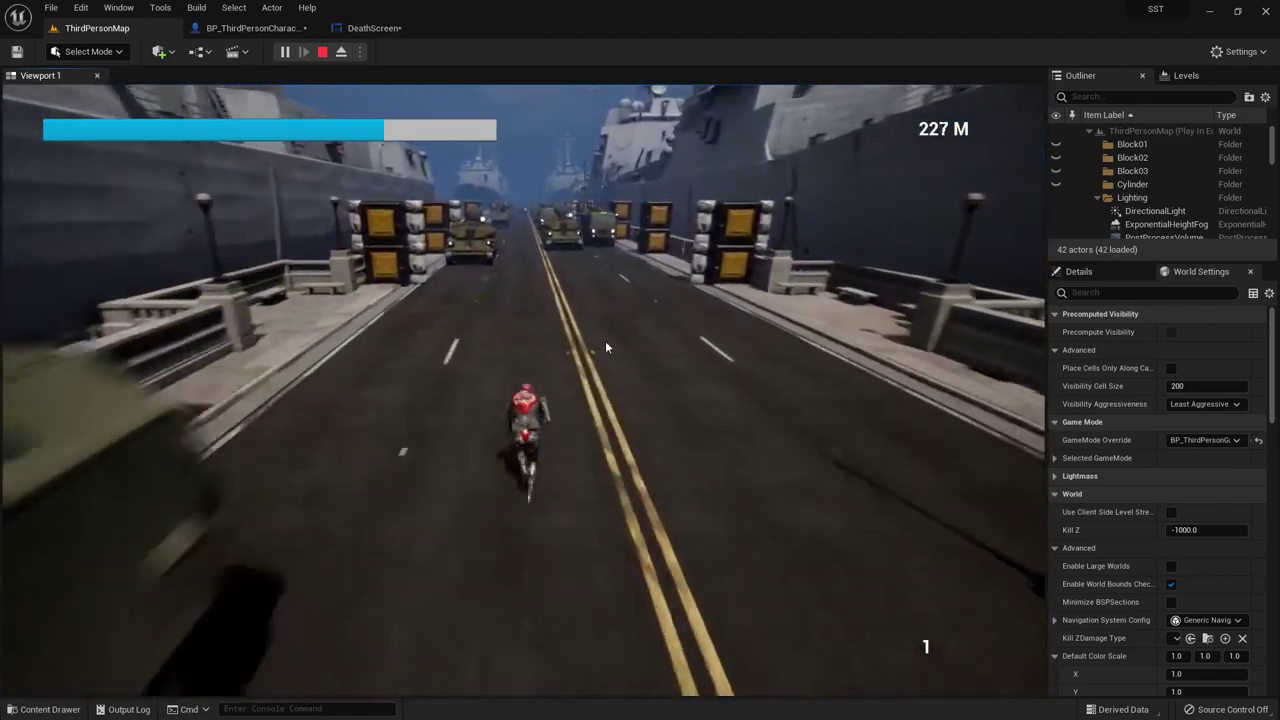
{"action": "key", "text": "Escape"}
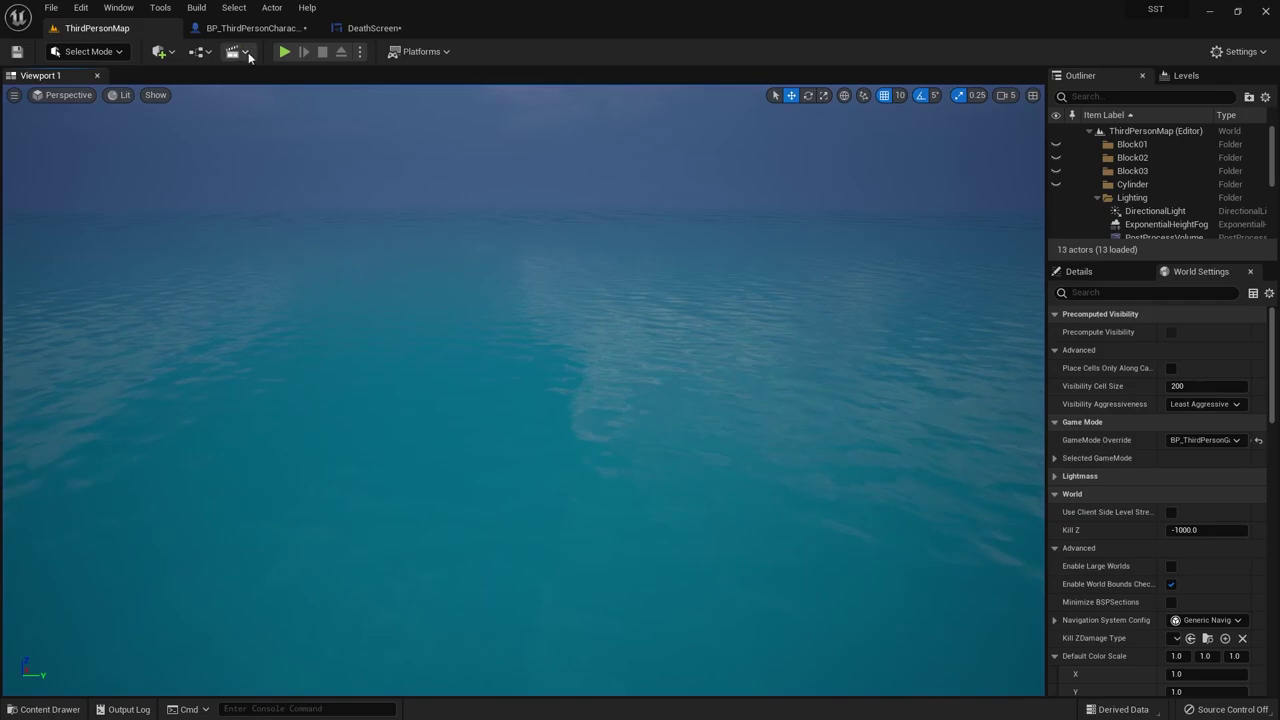
Step: Review the character blueprint's health check and death screen creation nodes
{"action": "left_click", "coordinate": [250, 28]}
{"action": "scroll", "coordinate": [521, 444], "scroll_direction": "up", "scroll_amount": 3}
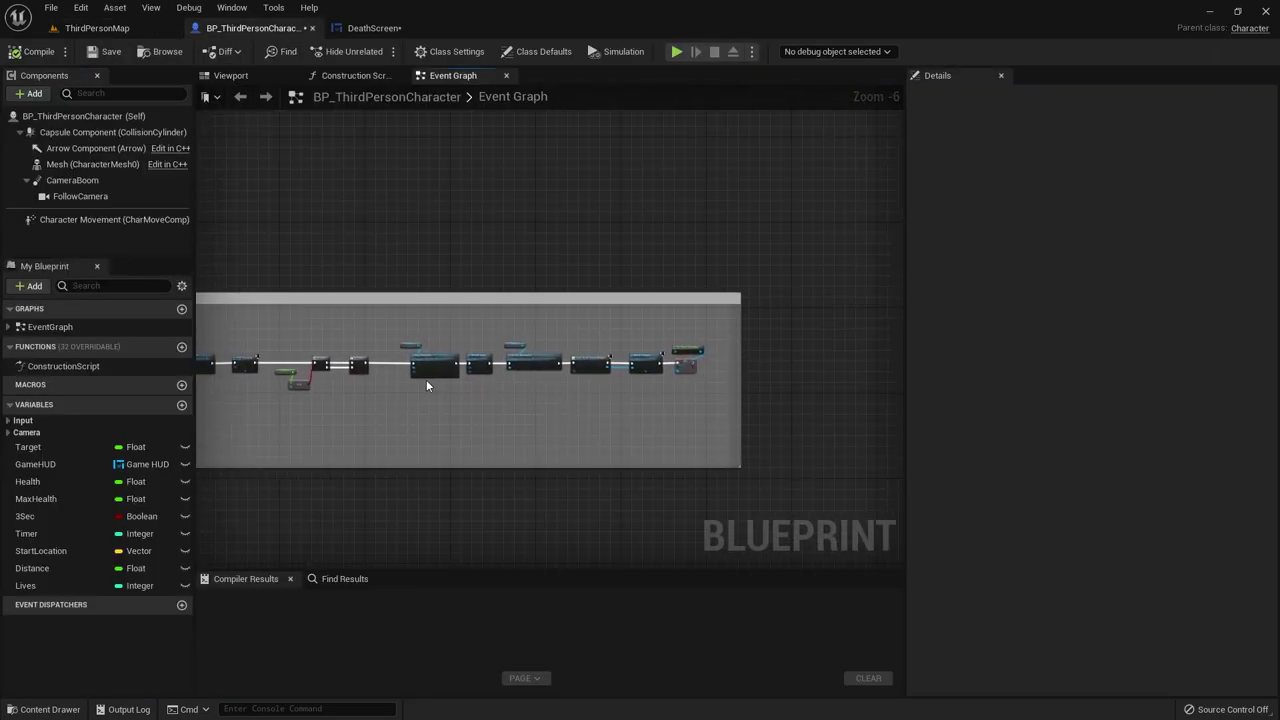
{"action": "scroll", "coordinate": [430, 386], "scroll_direction": "up", "scroll_amount": 3}
{"action": "right_click_drag", "start_coordinate": [642, 405], "coordinate": [600, 232]}
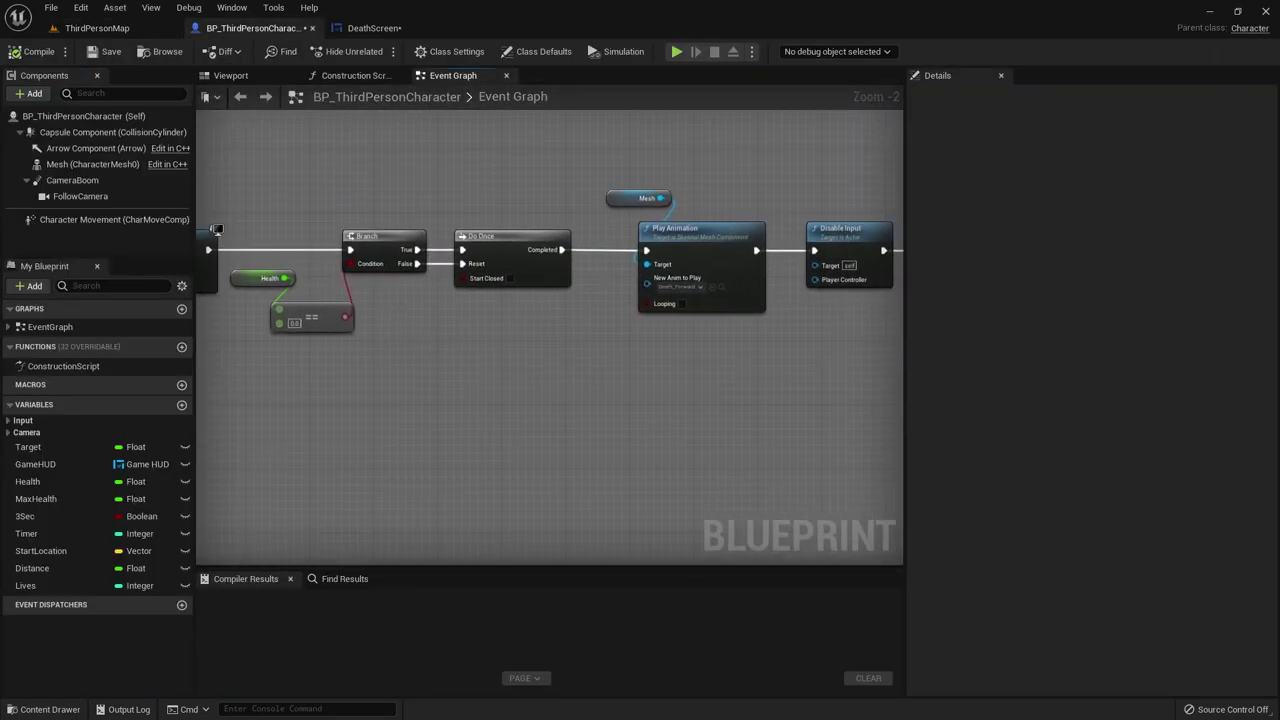
{"action": "right_click_drag", "start_coordinate": [650, 322], "coordinate": [509, 322]}
{"action": "scroll", "coordinate": [509, 322], "scroll_direction": "down", "scroll_amount": 3}
{"action": "scroll", "coordinate": [509, 322], "scroll_direction": "down", "scroll_amount": 2}
{"action": "scroll", "coordinate": [444, 404], "scroll_direction": "up", "scroll_amount": 6}
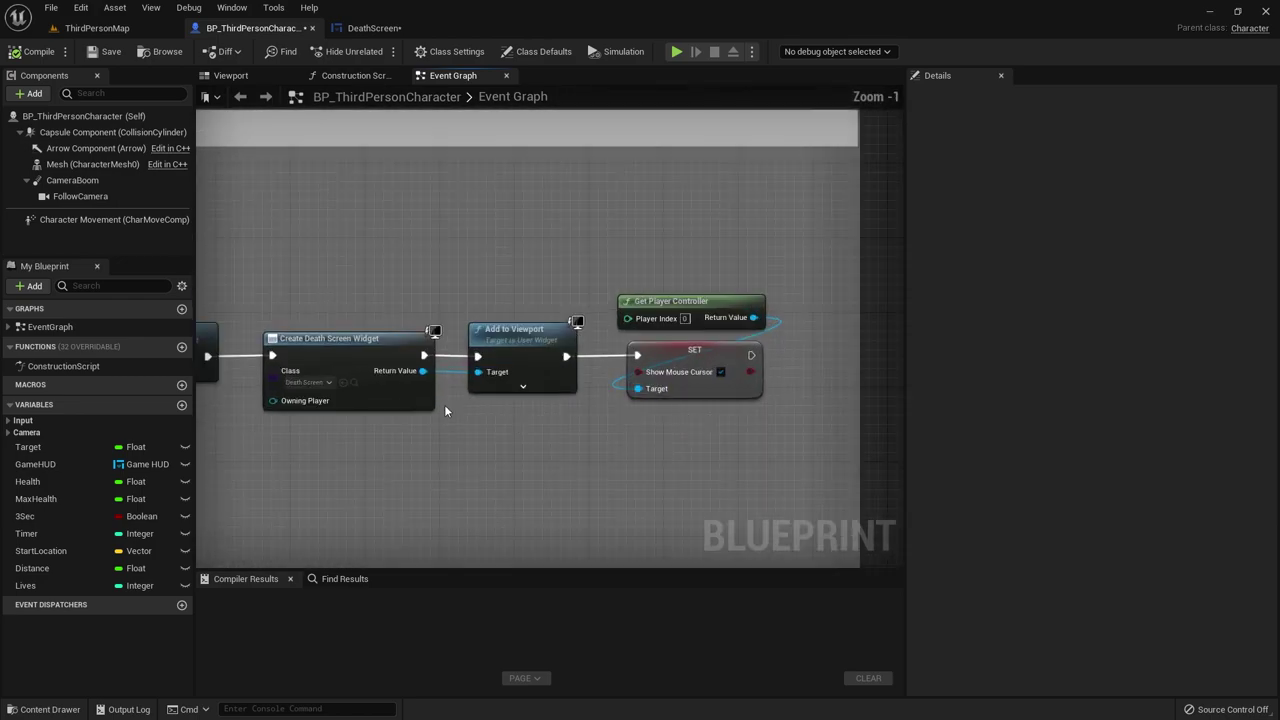
Step: Navigate the DeathScreen graph from On Clicked (KeepGoing) to the Remove from Parent node
{"action": "left_click", "coordinate": [381, 32]}
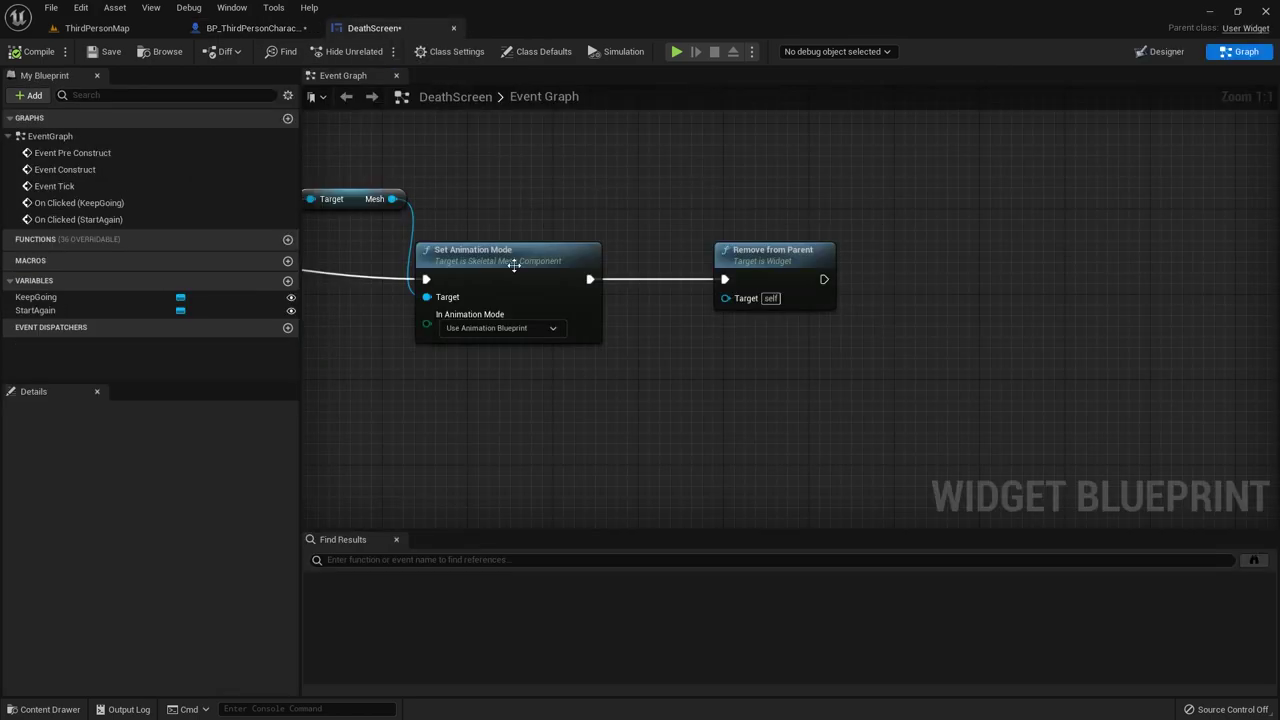
{"action": "scroll", "coordinate": [610, 407], "scroll_direction": "down", "scroll_amount": 2}
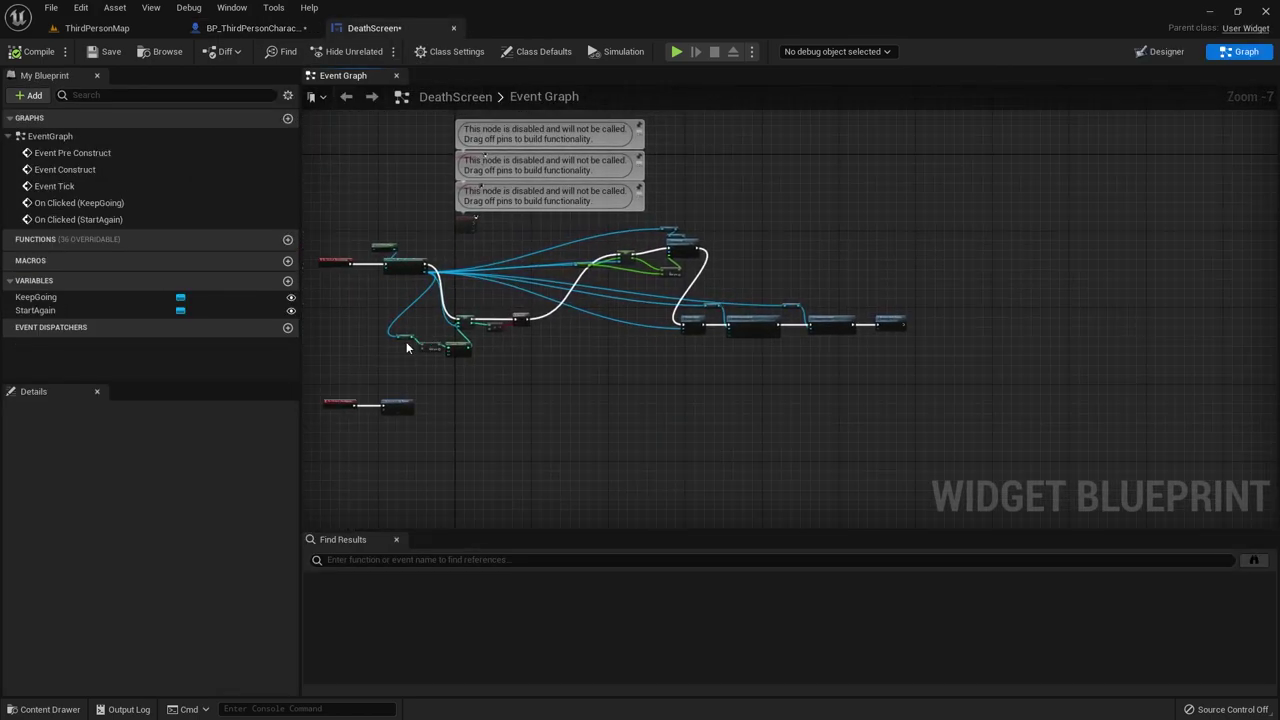
{"action": "right_click_drag", "start_coordinate": [406, 341], "coordinate": [564, 357]}
{"action": "scroll", "coordinate": [564, 357], "scroll_direction": "up", "scroll_amount": 4}
{"action": "right_click_drag", "start_coordinate": [423, 323], "coordinate": [634, 337]}
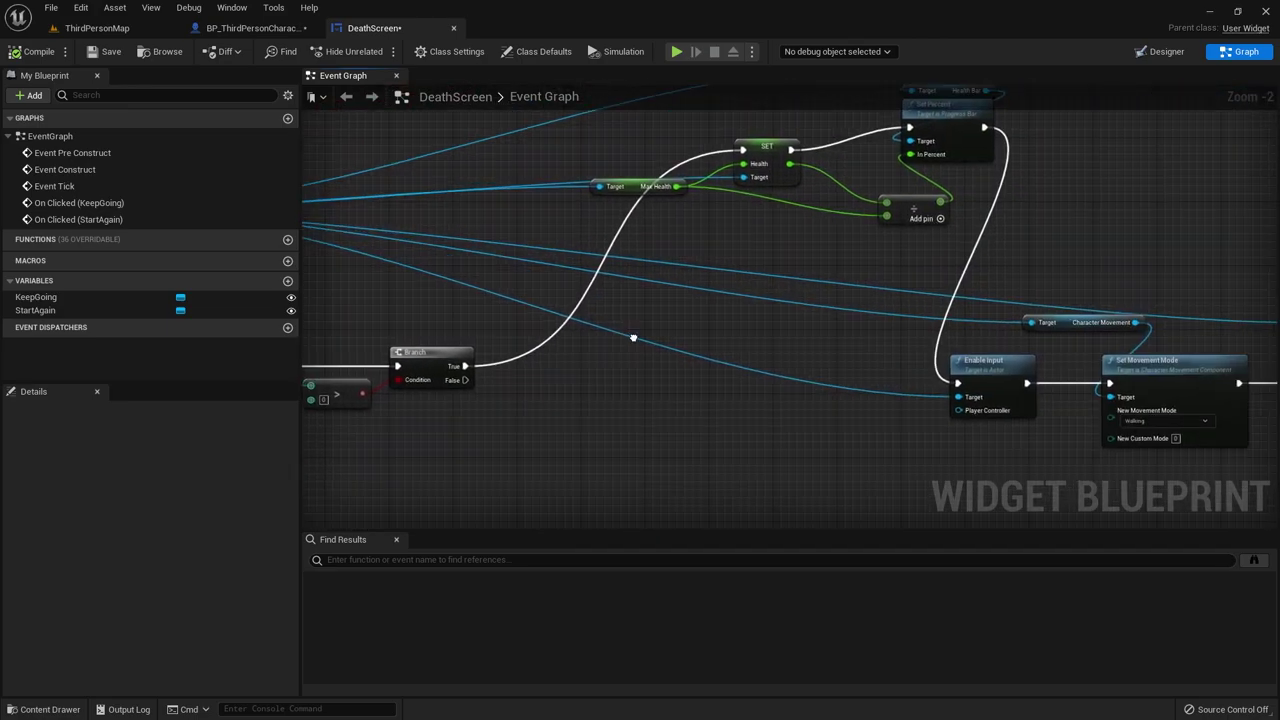
{"action": "scroll", "coordinate": [437, 263], "scroll_direction": "up", "scroll_amount": 2}
{"action": "right_click_drag", "start_coordinate": [437, 263], "coordinate": [641, 261]}
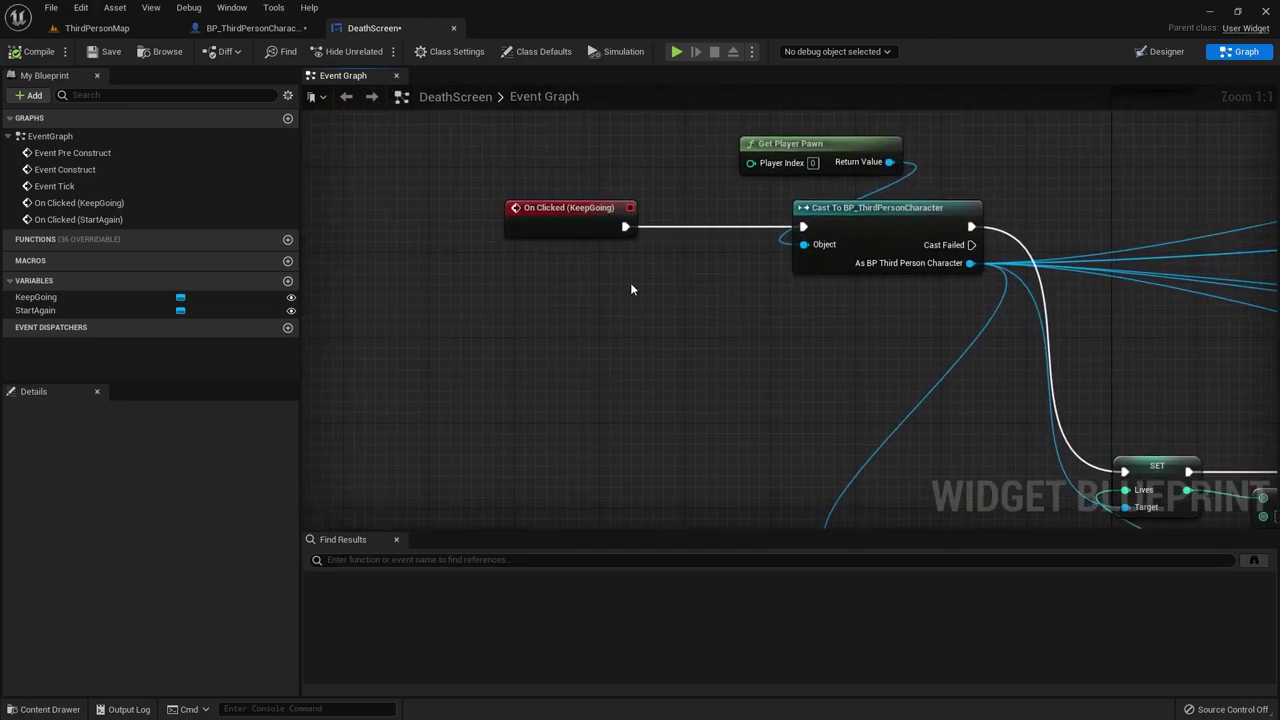
{"action": "scroll", "coordinate": [631, 289], "scroll_direction": "down", "scroll_amount": 3}
{"action": "right_click_drag", "start_coordinate": [1060, 510], "coordinate": [842, 394]}
{"action": "scroll", "coordinate": [842, 394], "scroll_direction": "up", "scroll_amount": 3}
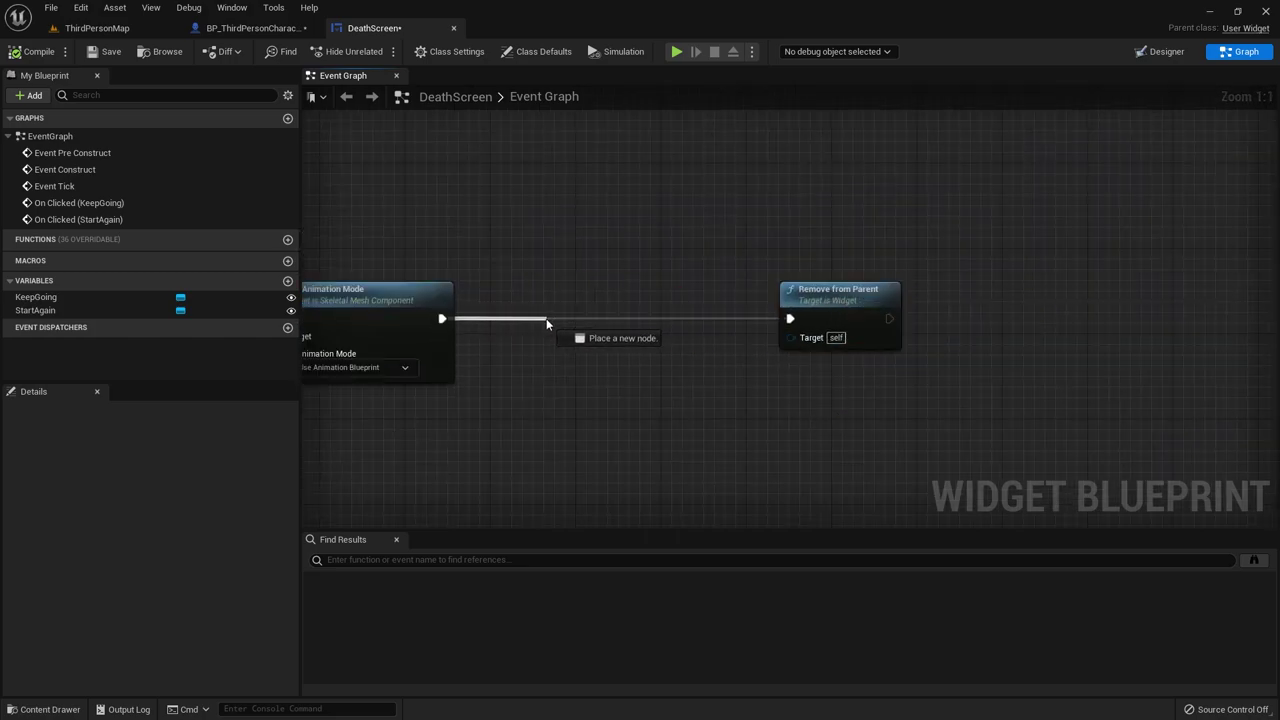
Step: Insert Get Player Controller and SET Show Mouse Cursor (unchecked) before Remove from Parent
{"action": "left_click_drag", "start_coordinate": [546, 323], "coordinate": [546, 323]}
{"action": "left_click", "coordinate": [484, 427]}
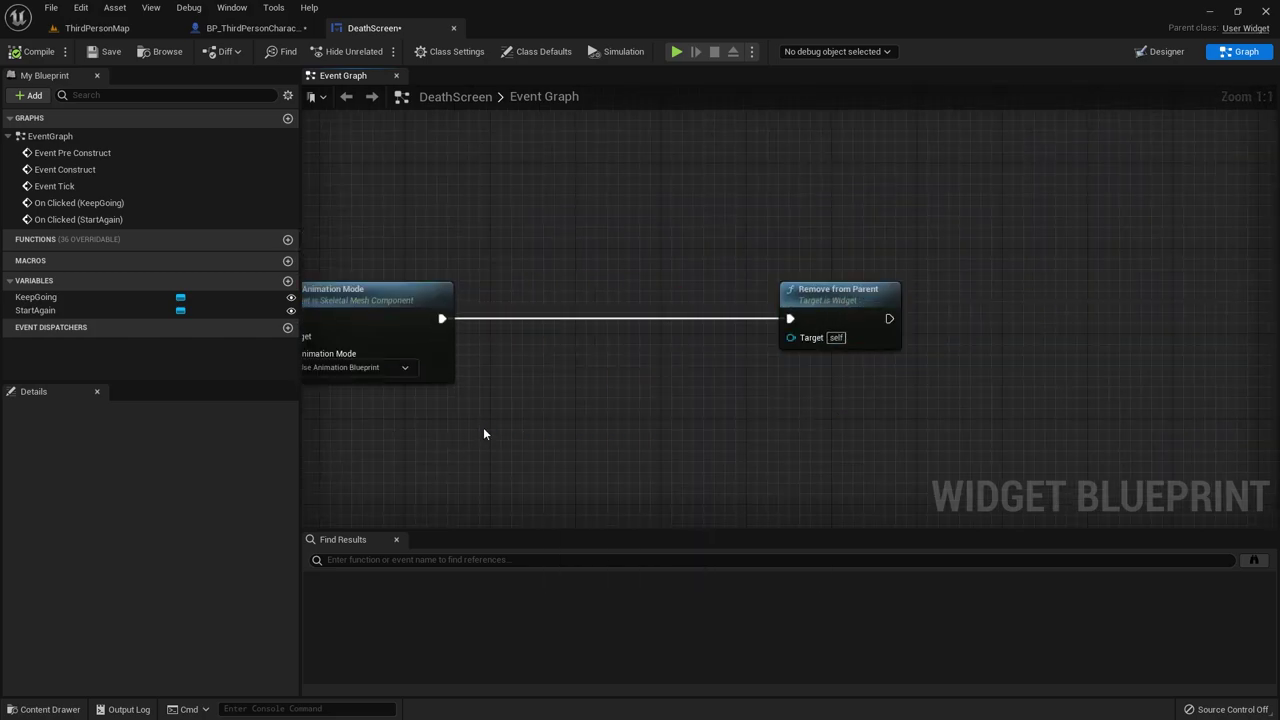
{"action": "right_click", "coordinate": [483, 429]}
{"action": "type", "text": "get pla"}
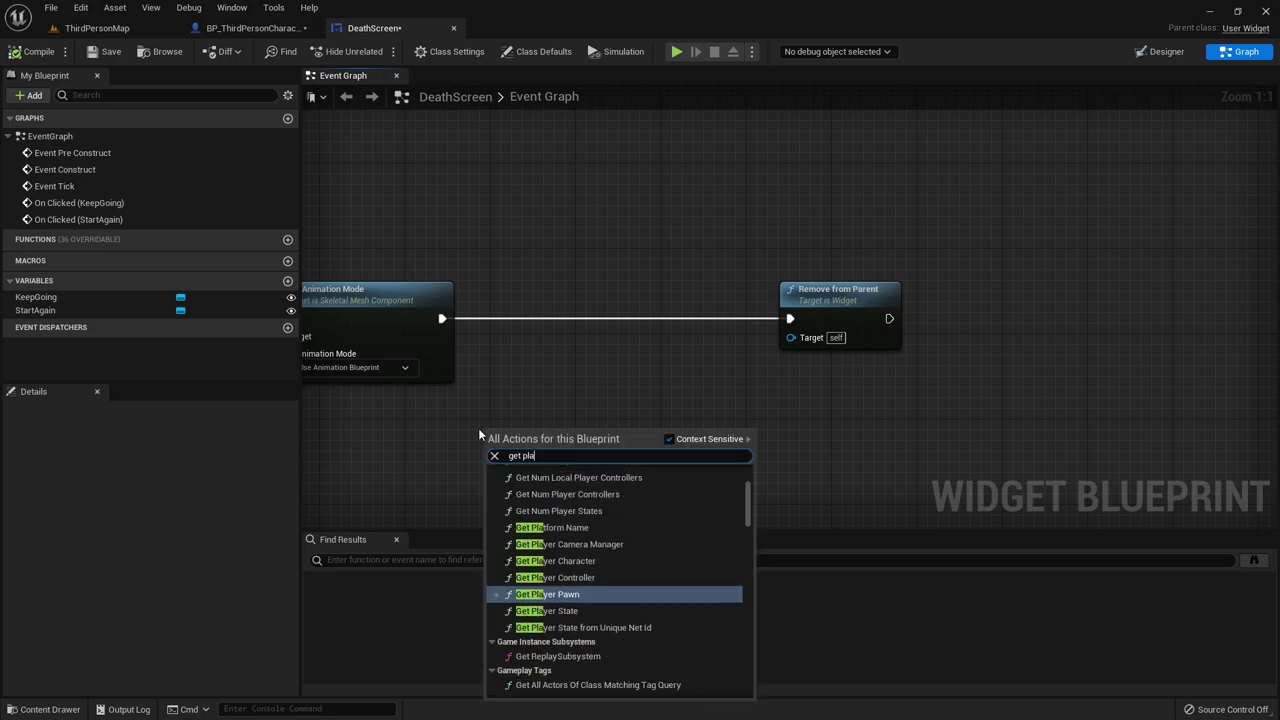
{"action": "type", "text": "yer con"}
{"action": "key", "text": "Return"}
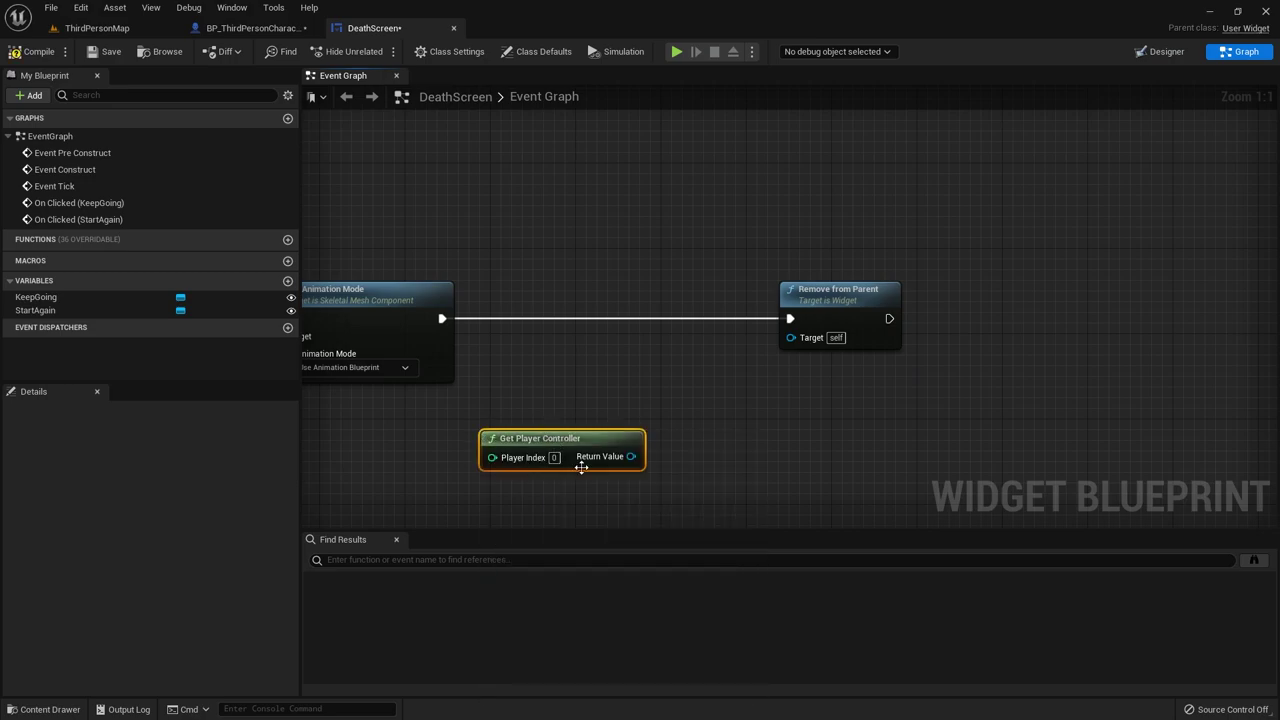
{"action": "left_click_drag", "start_coordinate": [551, 337], "coordinate": [551, 329]}
{"action": "type", "text": "set"}
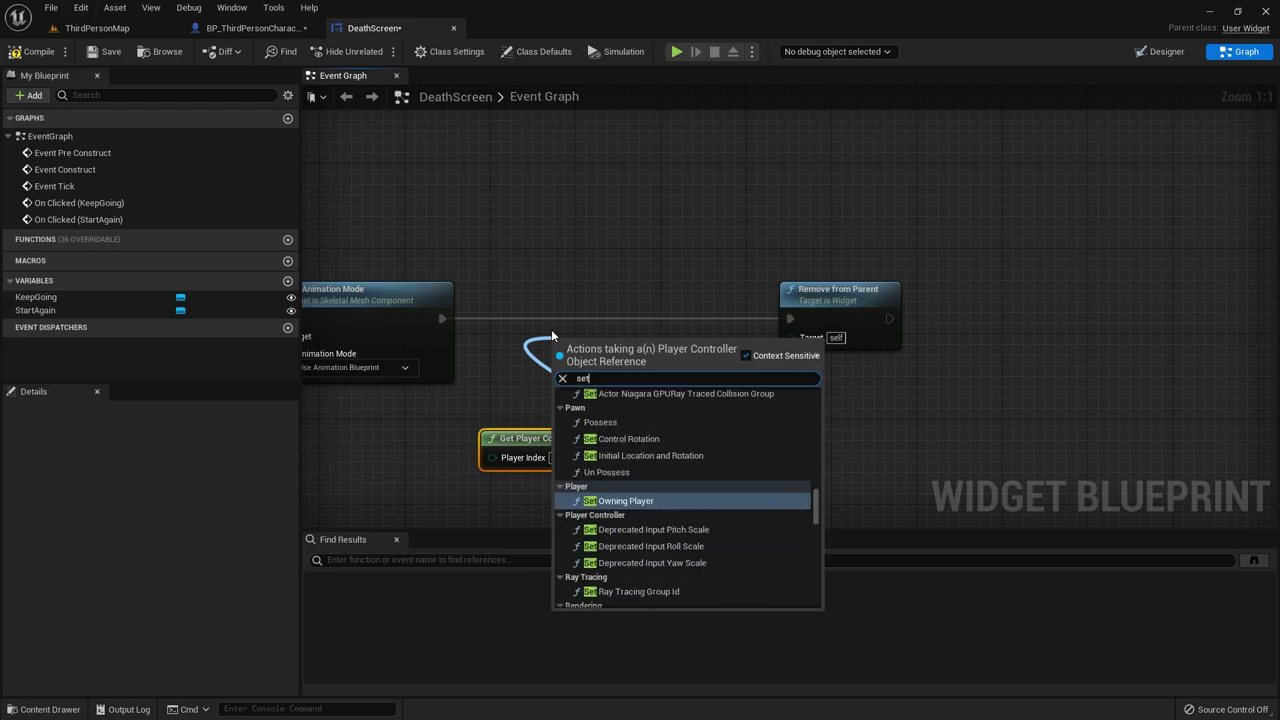
{"action": "type", "text": " mouse"}
{"action": "scroll", "coordinate": [731, 600], "scroll_direction": "down", "scroll_amount": 1}
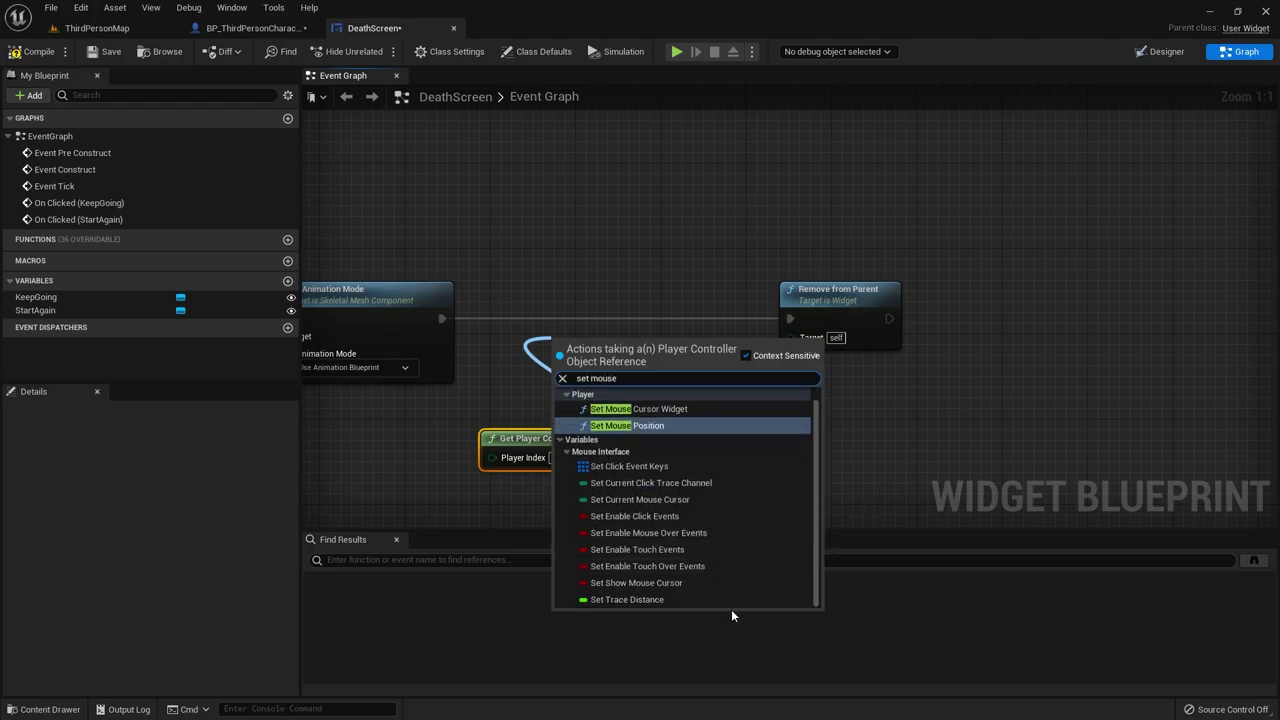
{"action": "left_click", "coordinate": [687, 583]}
{"action": "left_click_drag", "start_coordinate": [634, 355], "coordinate": [634, 323]}
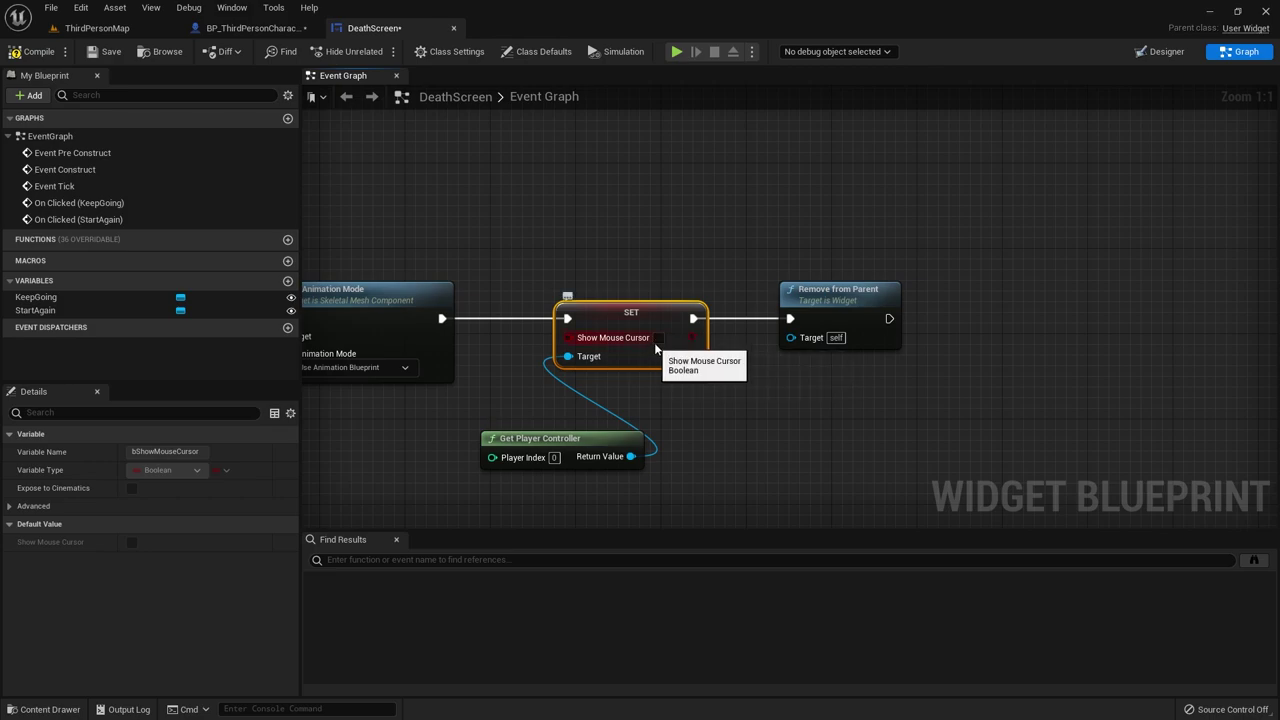
Step: Place Get Player Controller above the SET node and compile the DeathScreen widget
{"action": "left_click", "coordinate": [263, 30]}
{"action": "left_click", "coordinate": [385, 29]}
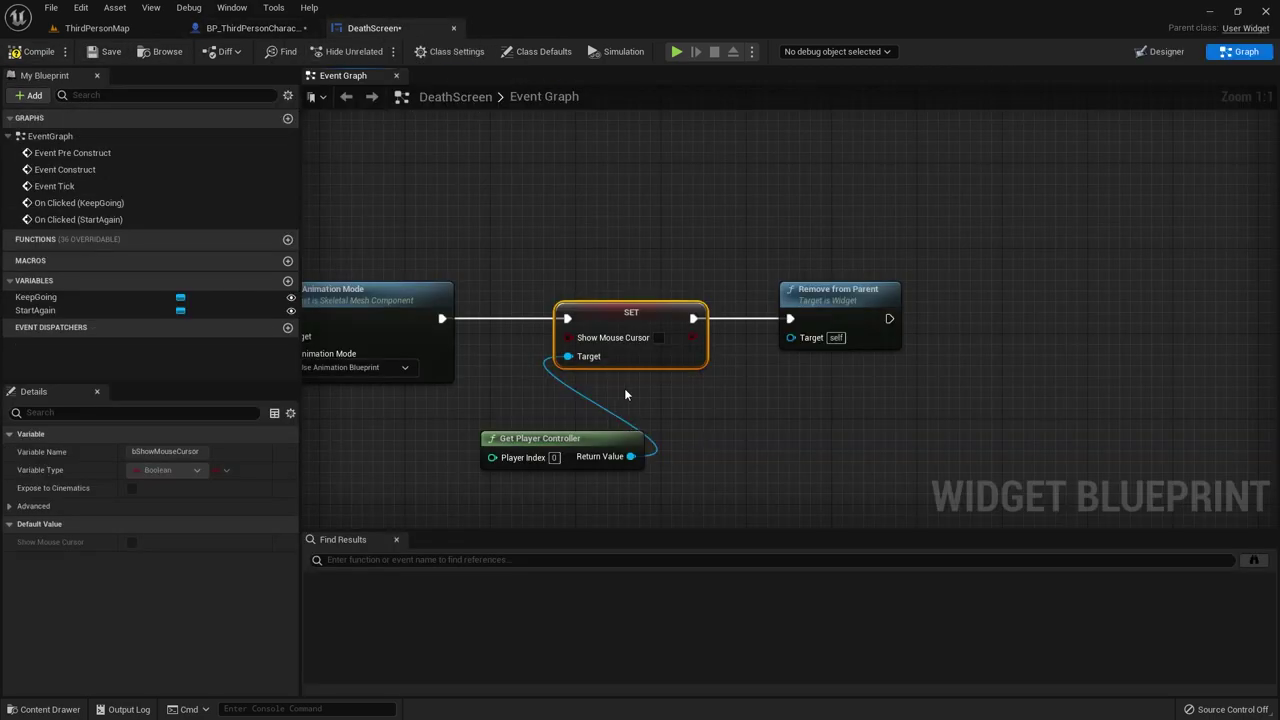
{"action": "left_click_drag", "start_coordinate": [561, 438], "coordinate": [614, 256]}
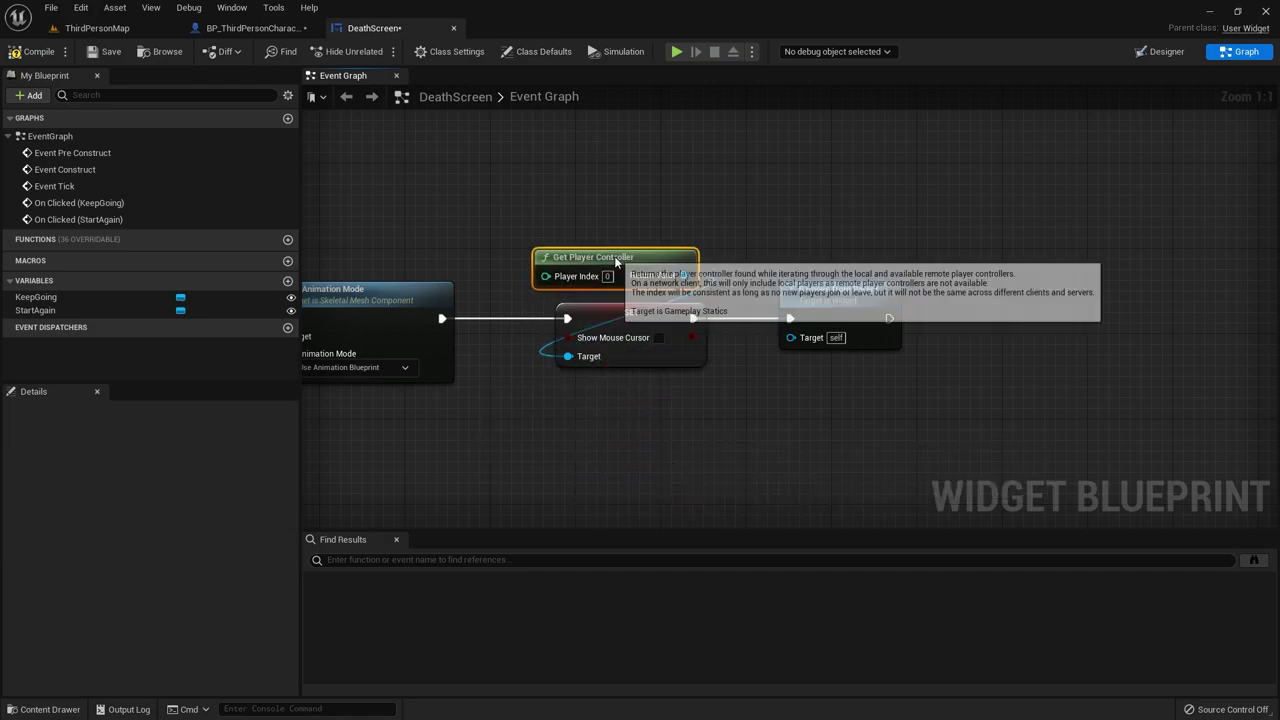
{"action": "left_click", "coordinate": [33, 56]}
{"action": "left_click", "coordinate": [105, 30]}
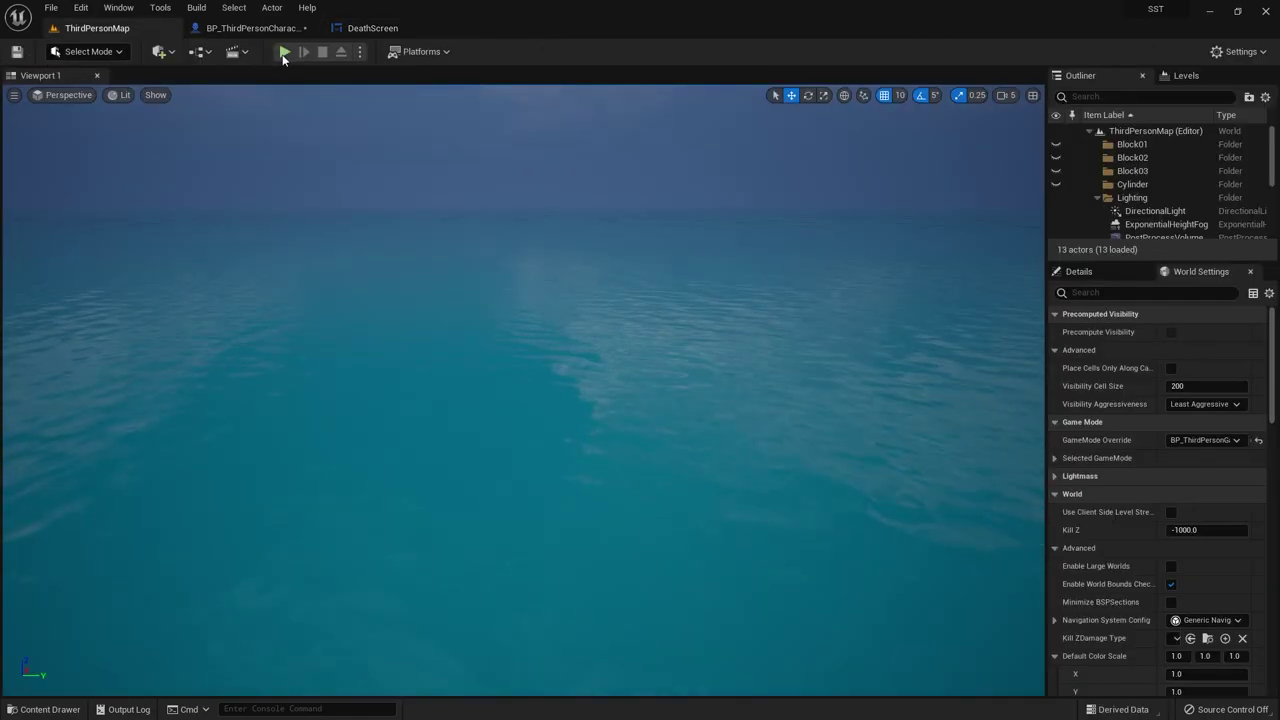
{"action": "key", "text": "alt+p"}
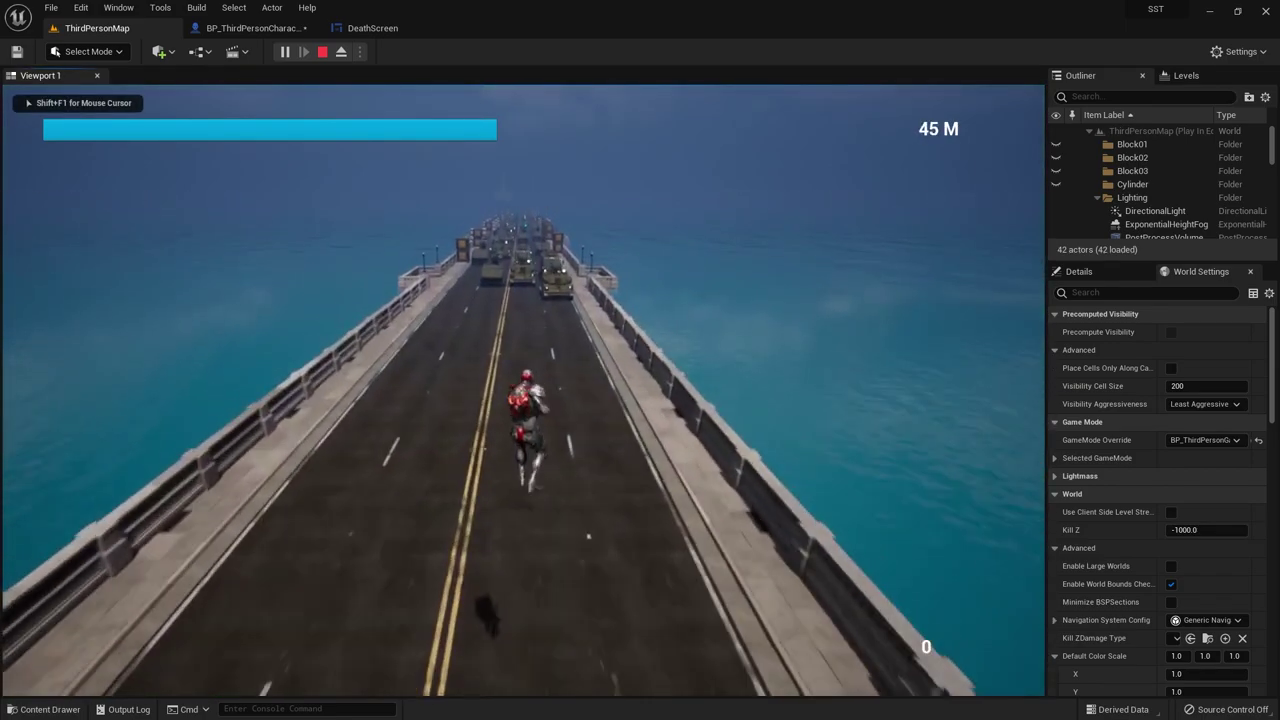
{"action": "key", "text": "e"}
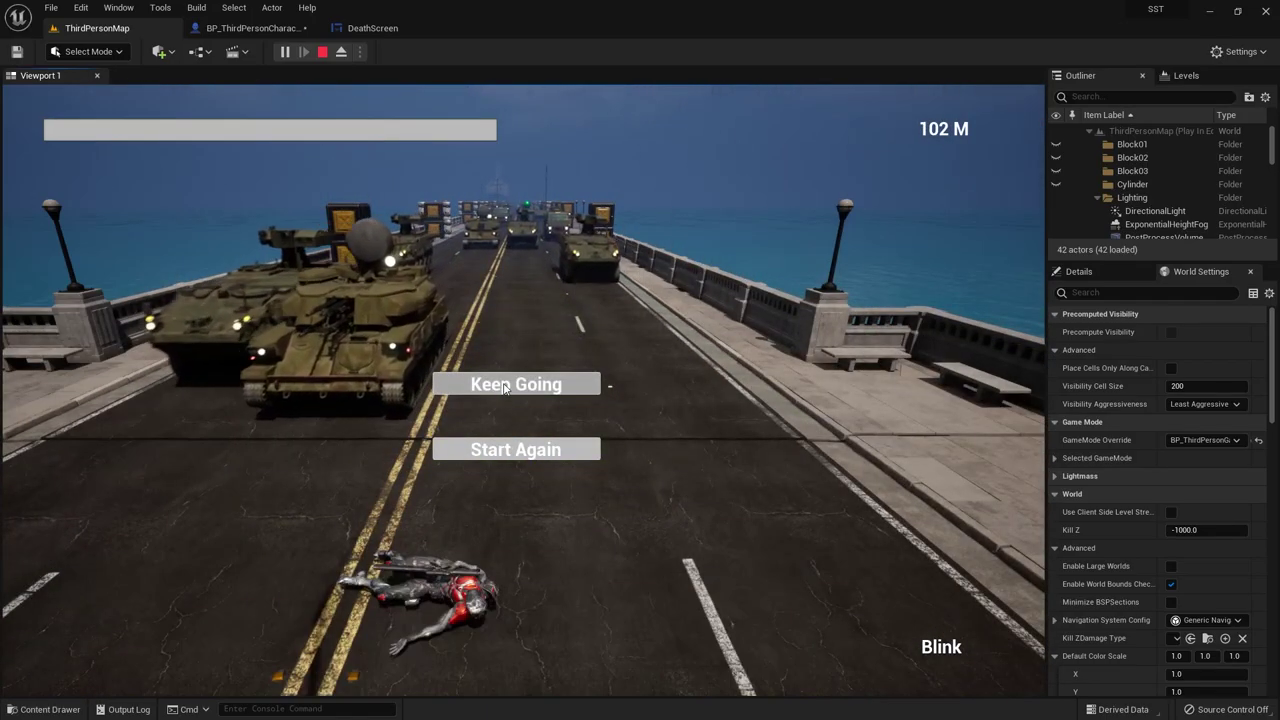
{"action": "left_click", "coordinate": [500, 393]}
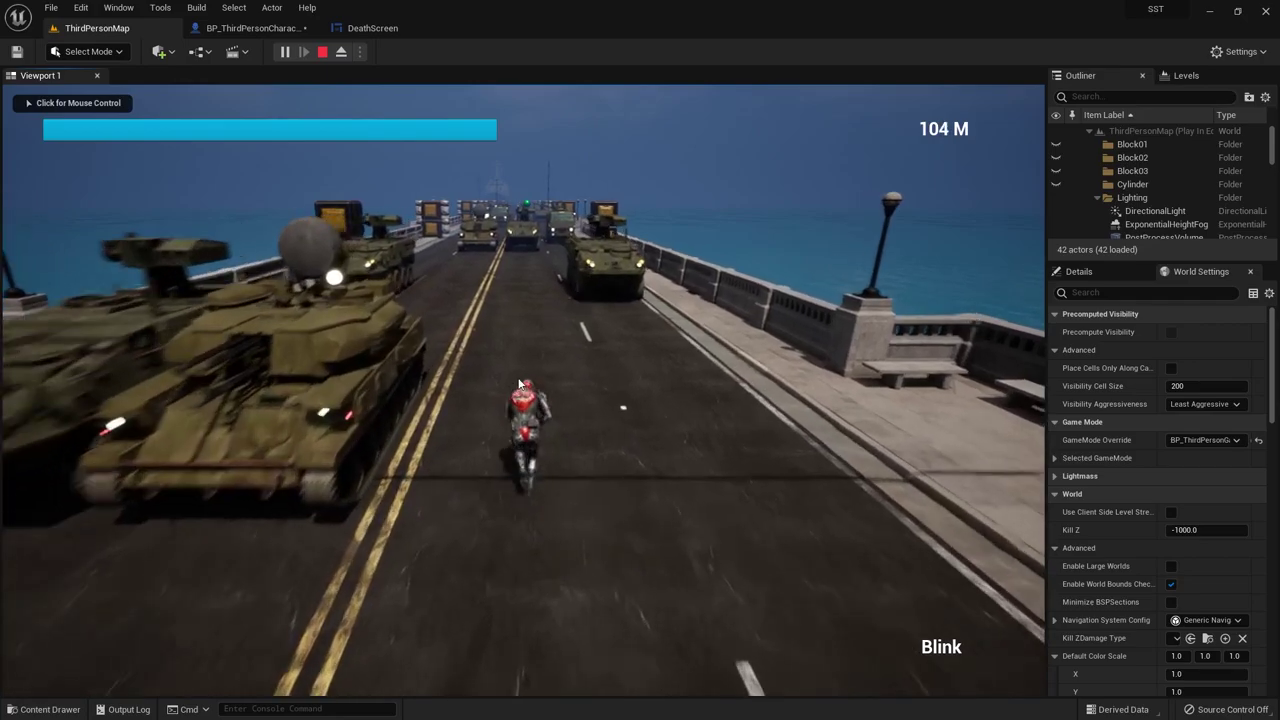
{"action": "left_click", "coordinate": [521, 357]}
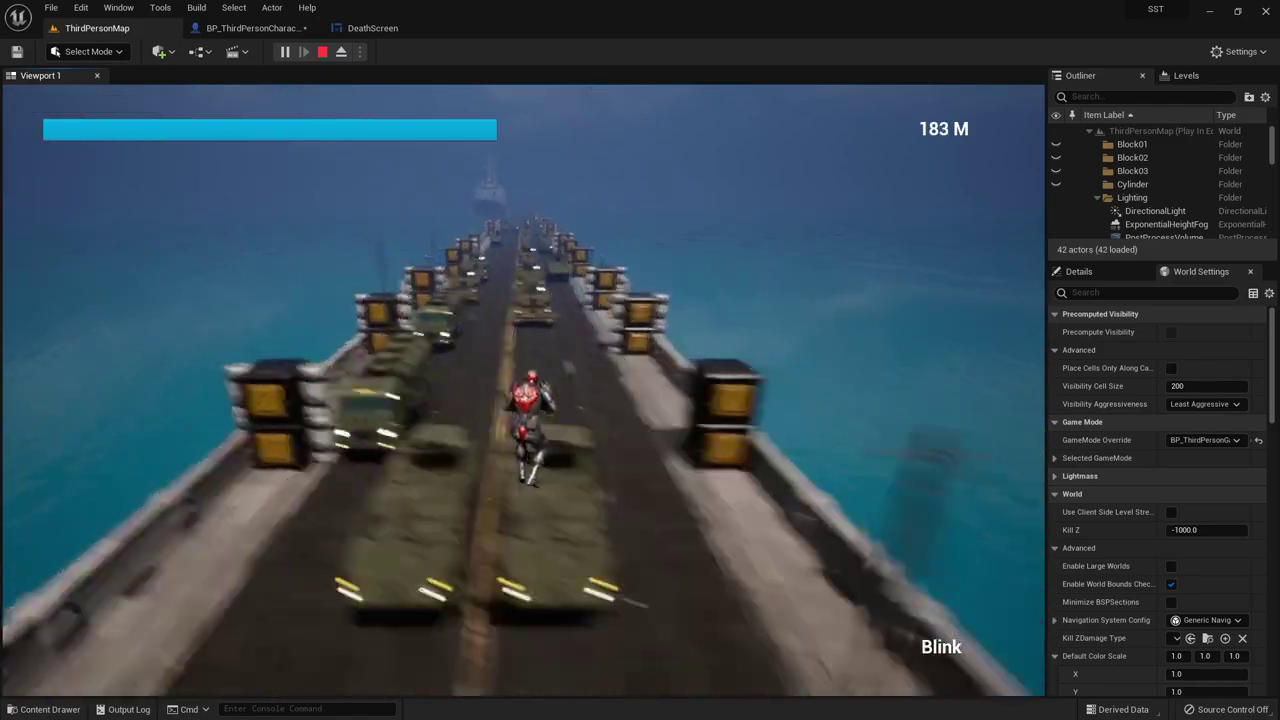
{"action": "key", "text": "e"}
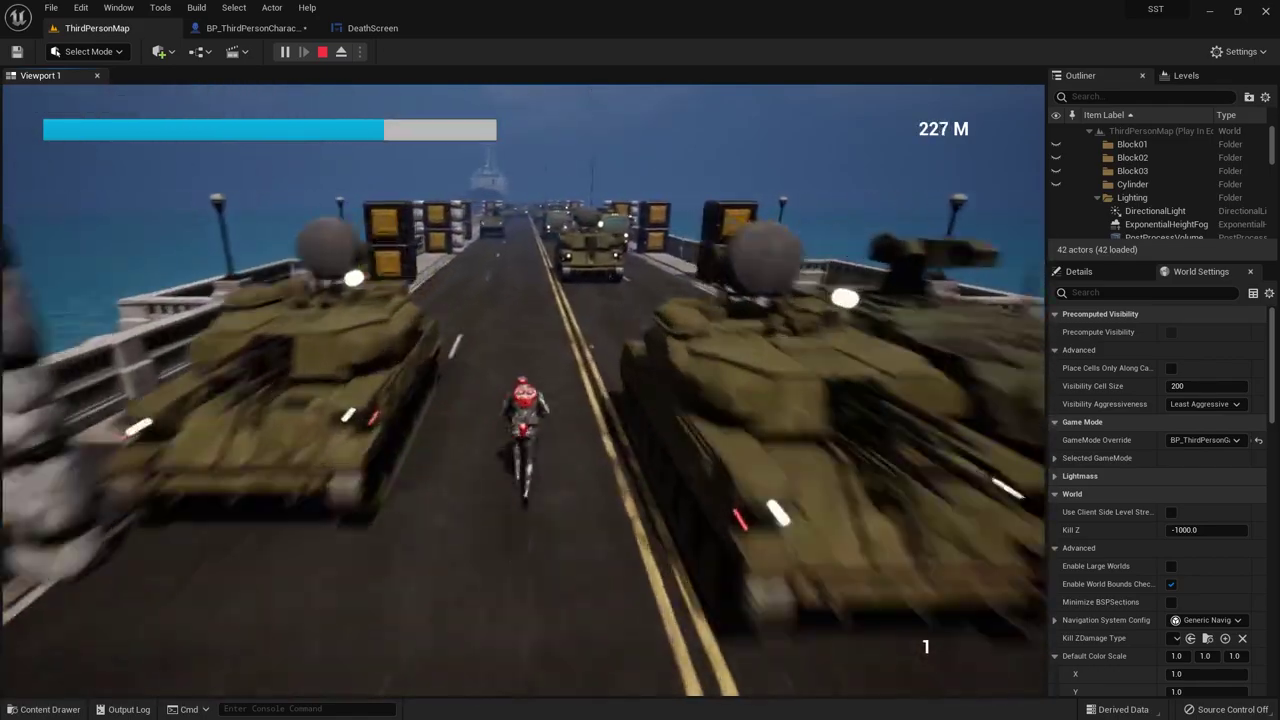
{"action": "key", "text": "d"}
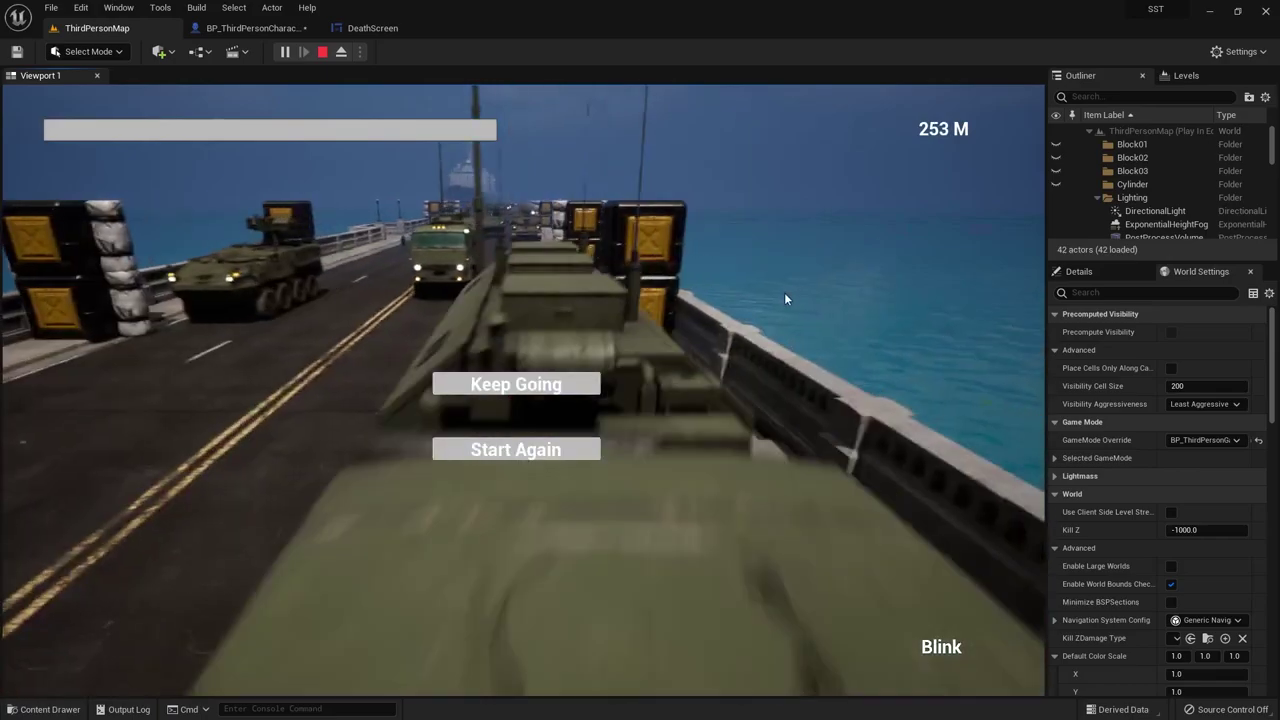
{"action": "left_click", "coordinate": [516, 454]}
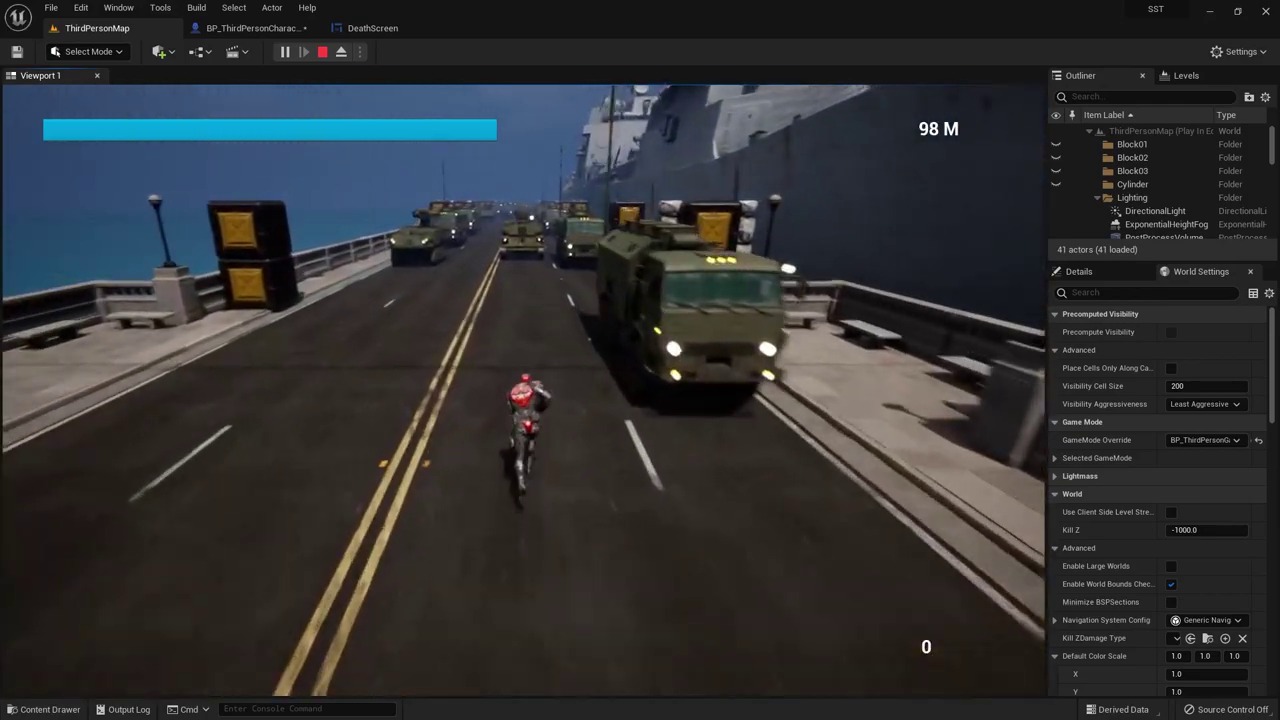
{"action": "key", "text": "Escape"}
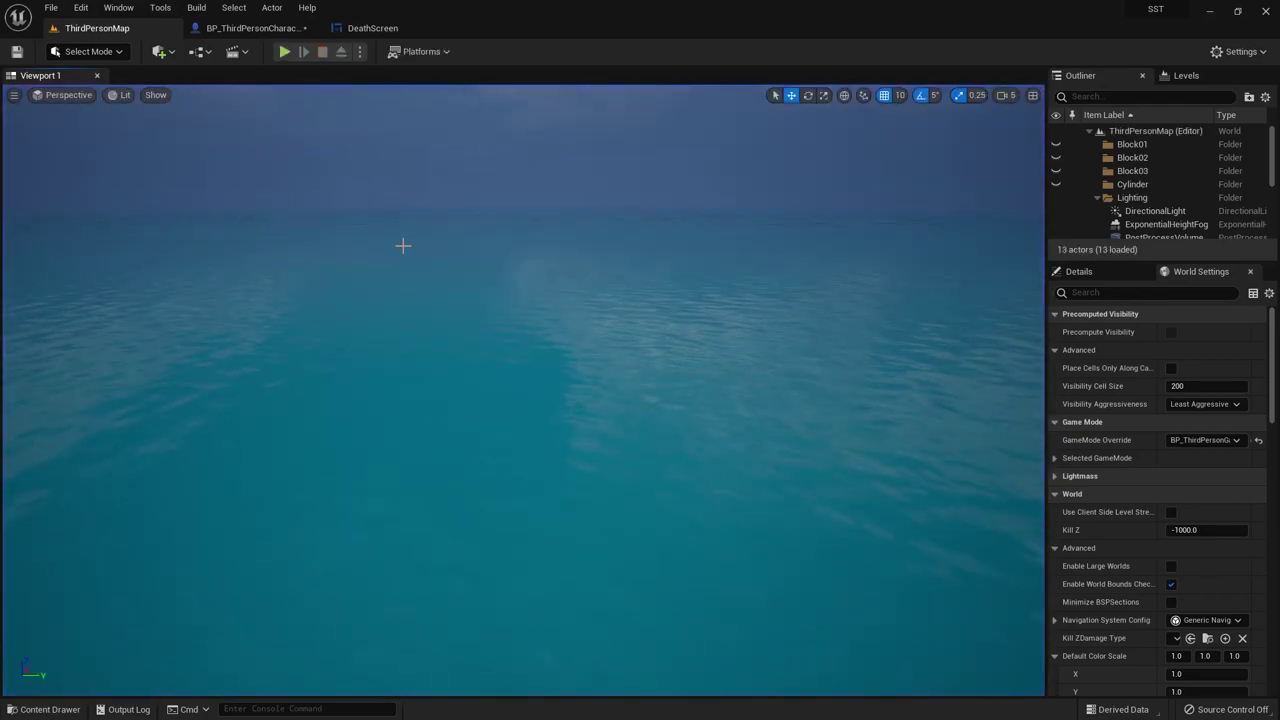